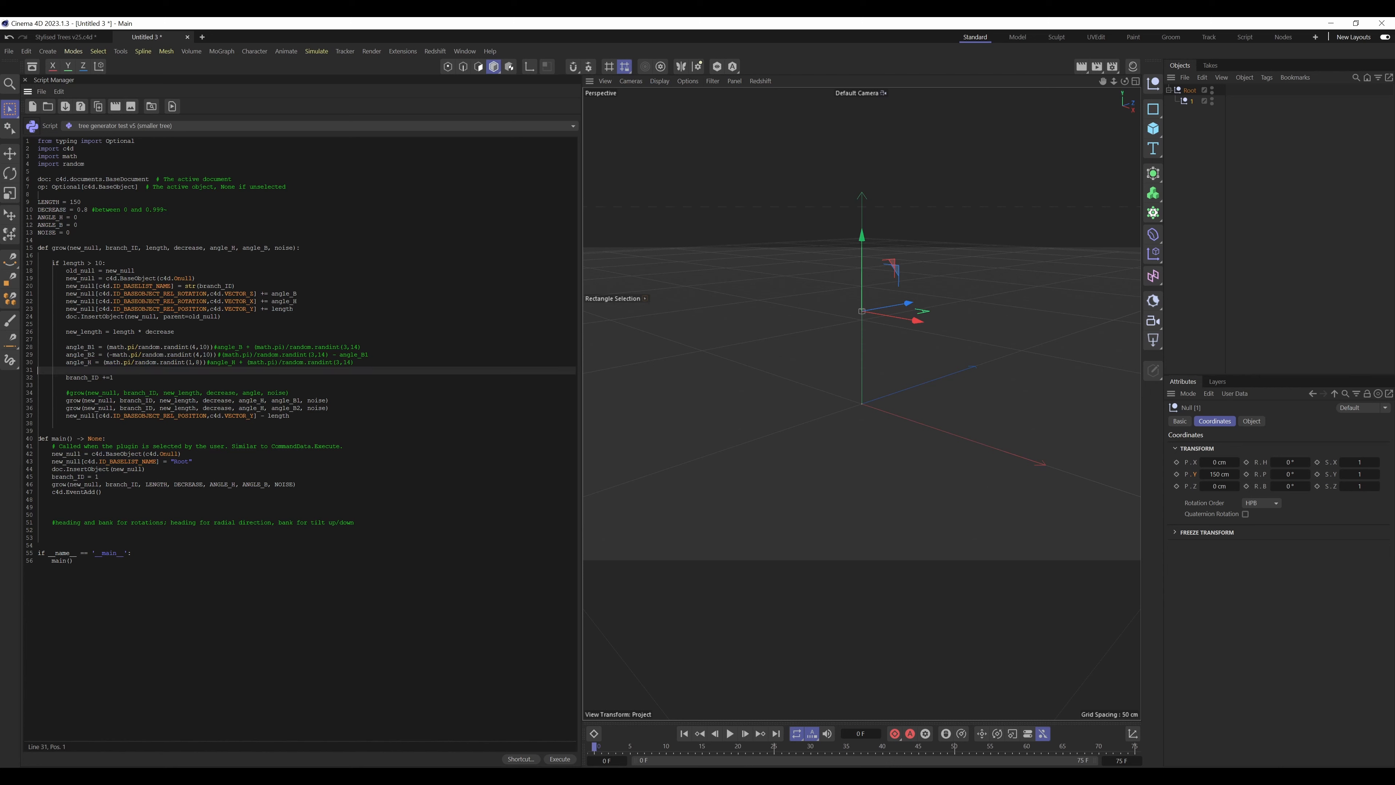
Step: Examine the branch_ID increment and the two recursive grow calls using angle_B1 and angle_B2 in the grow function
click(106, 377)
key(shift+Home)
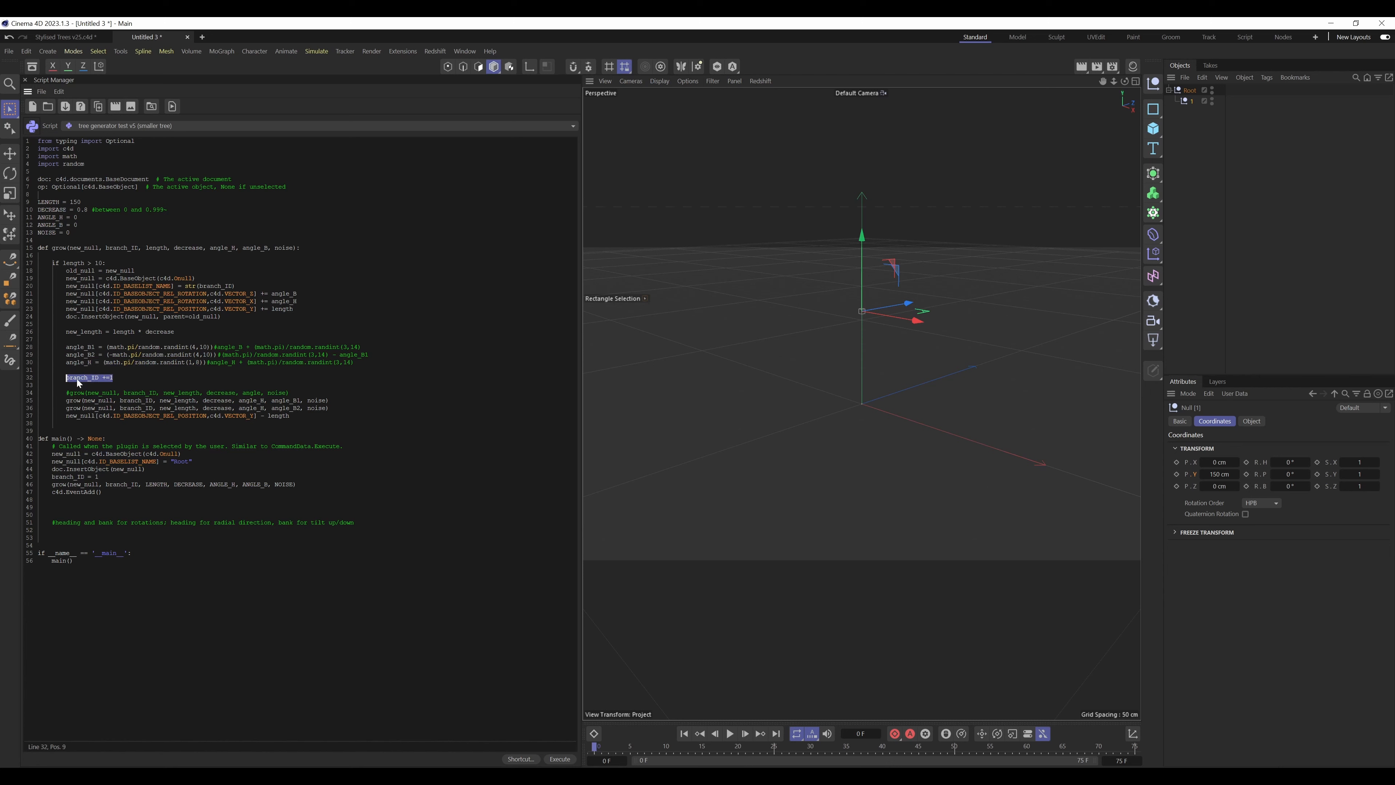
click(115, 379)
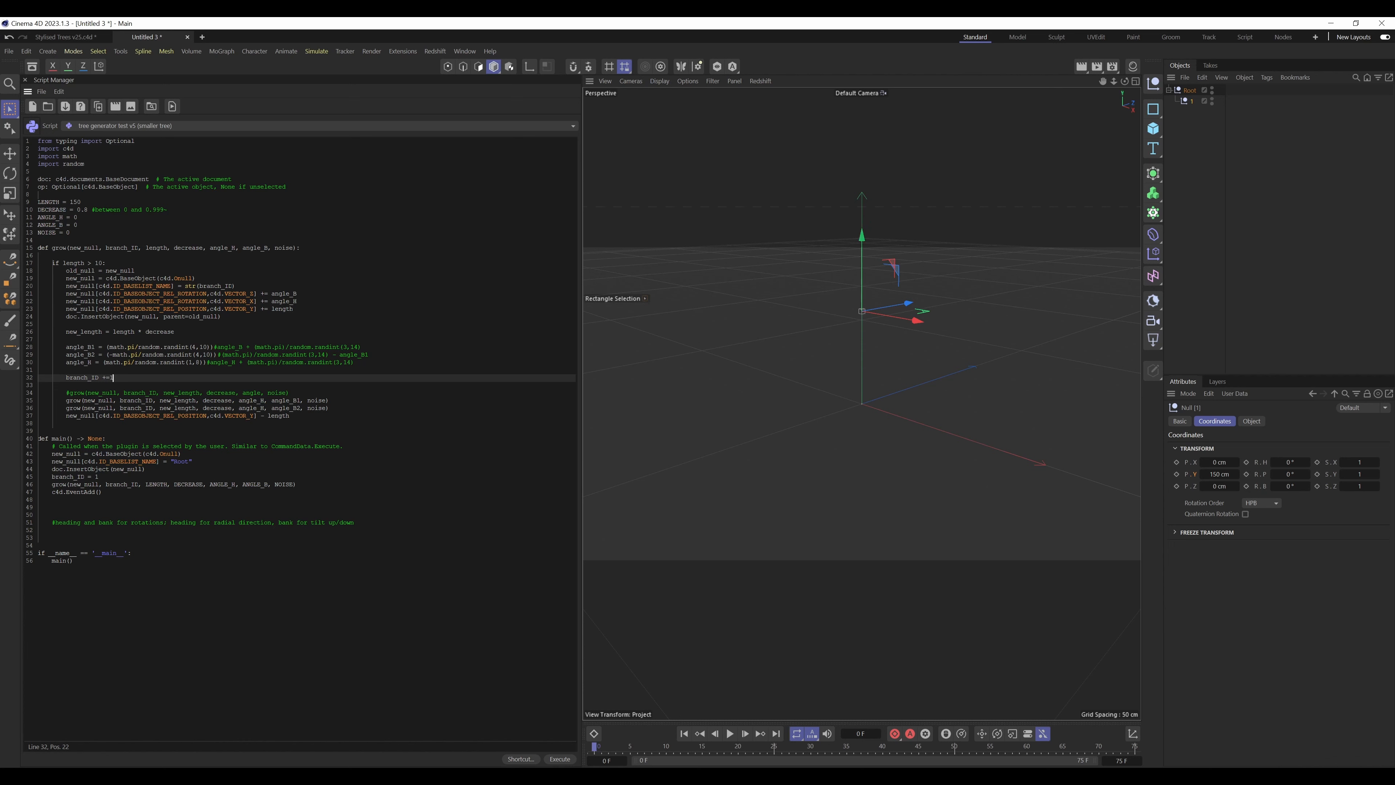
click(146, 393)
drag(329, 408, 66, 400)
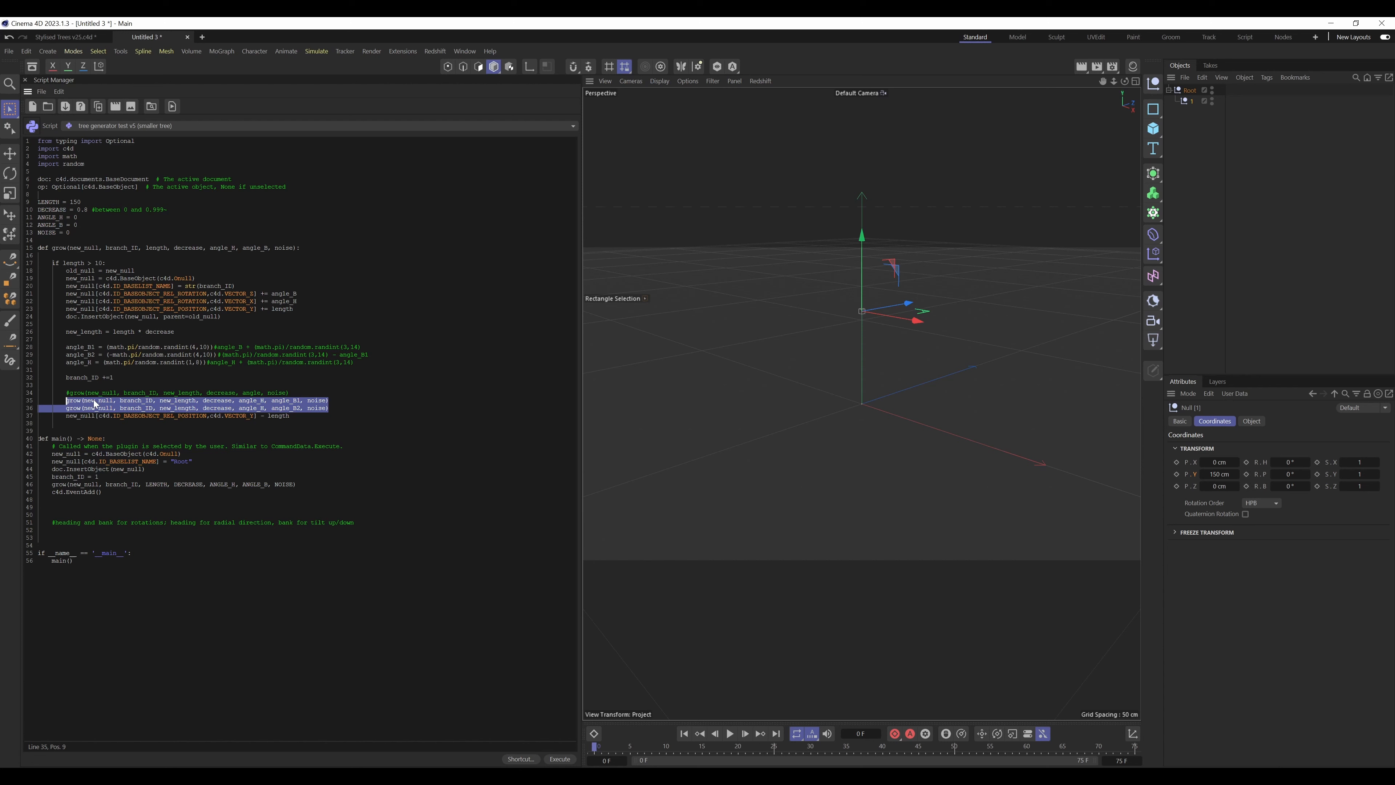
click(320, 393)
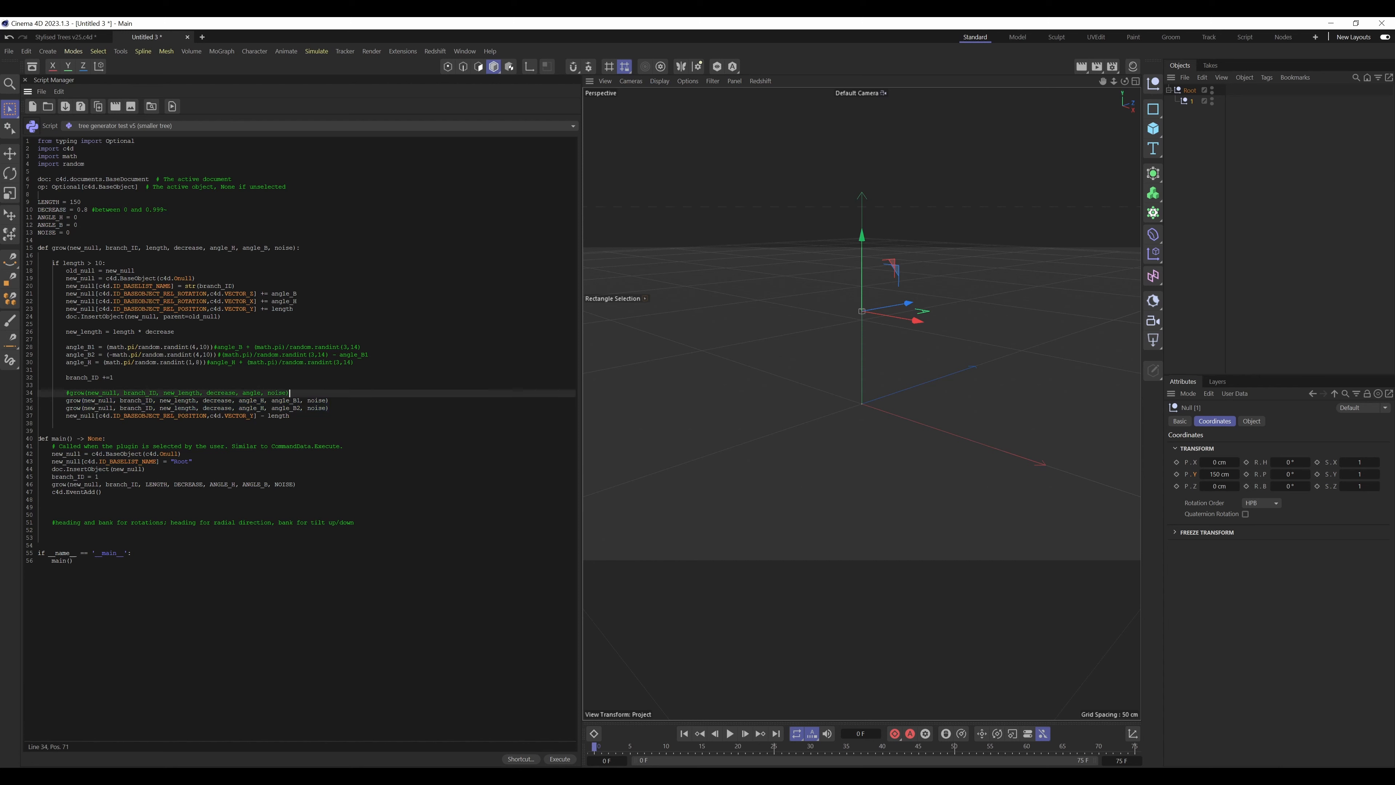
double_click(285, 401)
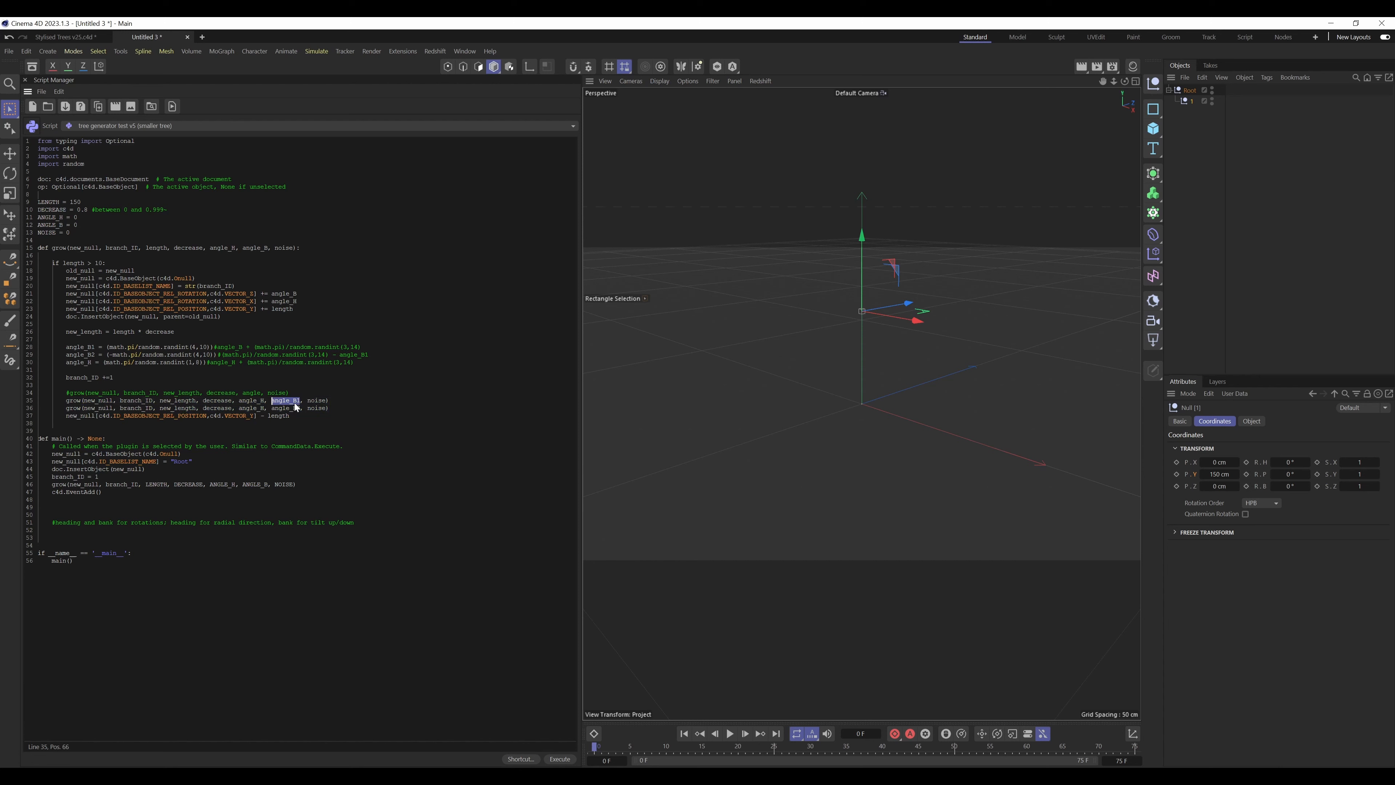
double_click(291, 408)
Step: Review the last line of the grow function, which sets the null's Y position by length, together with the recursive calls above it
drag(293, 416, 62, 416)
key(shift+Home)
key(shift+Up)
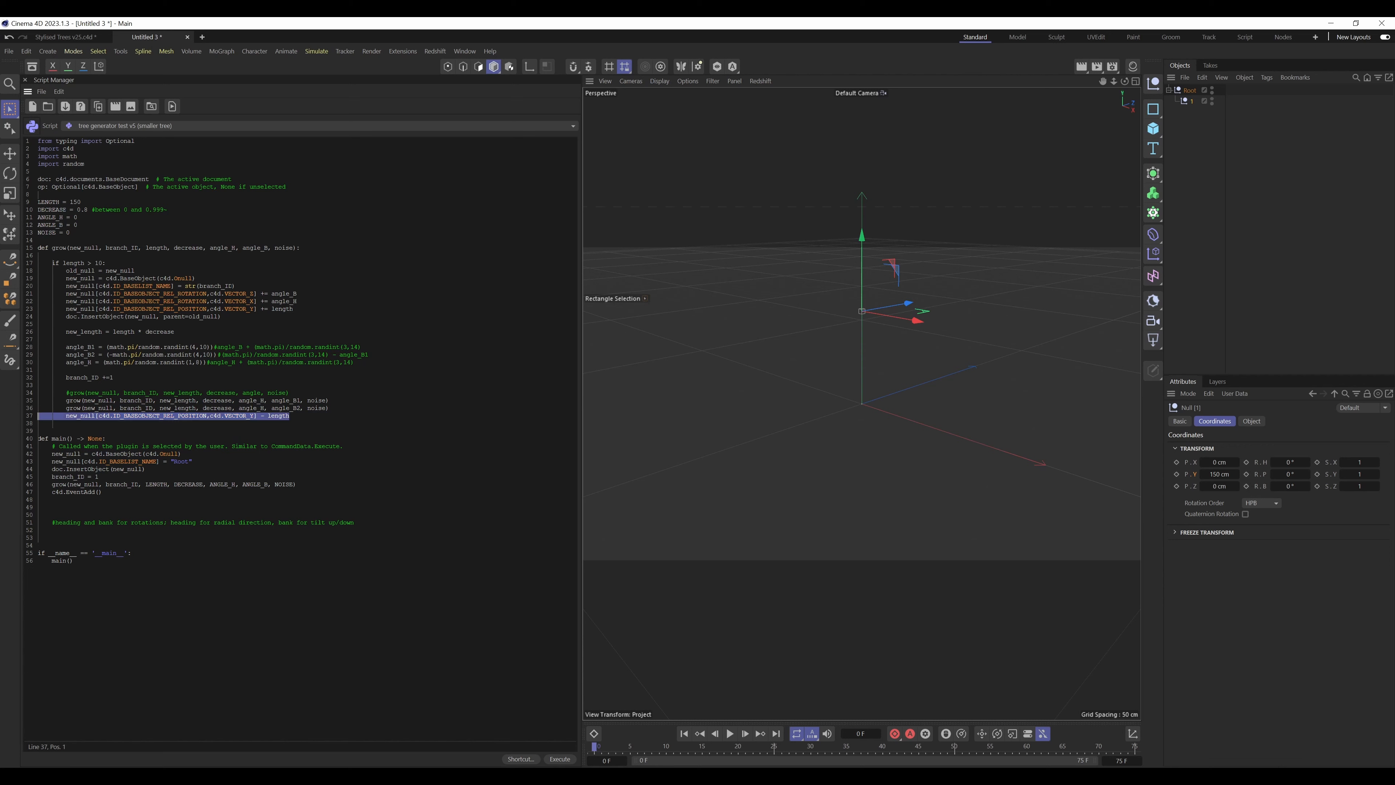
click(322, 417)
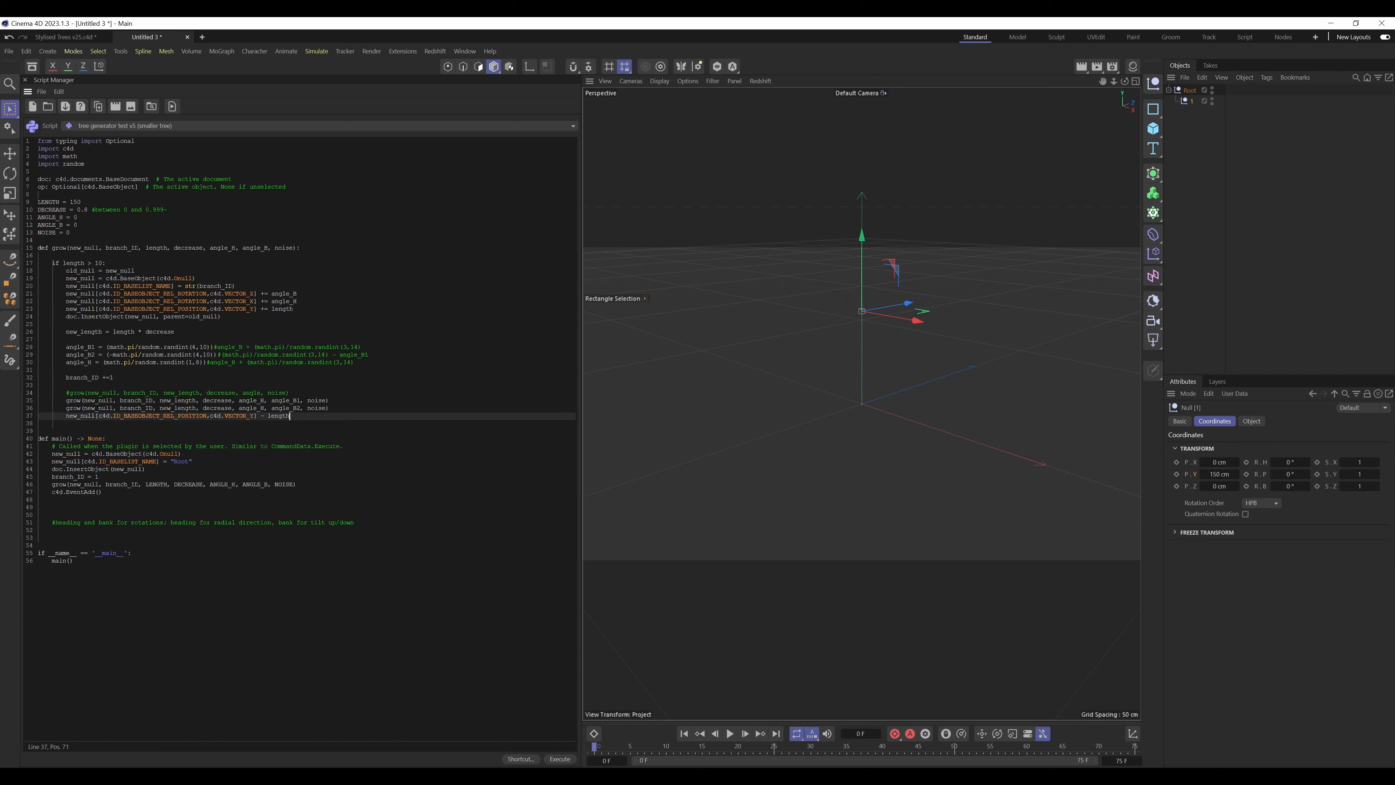
drag(290, 416, 38, 401)
click(308, 424)
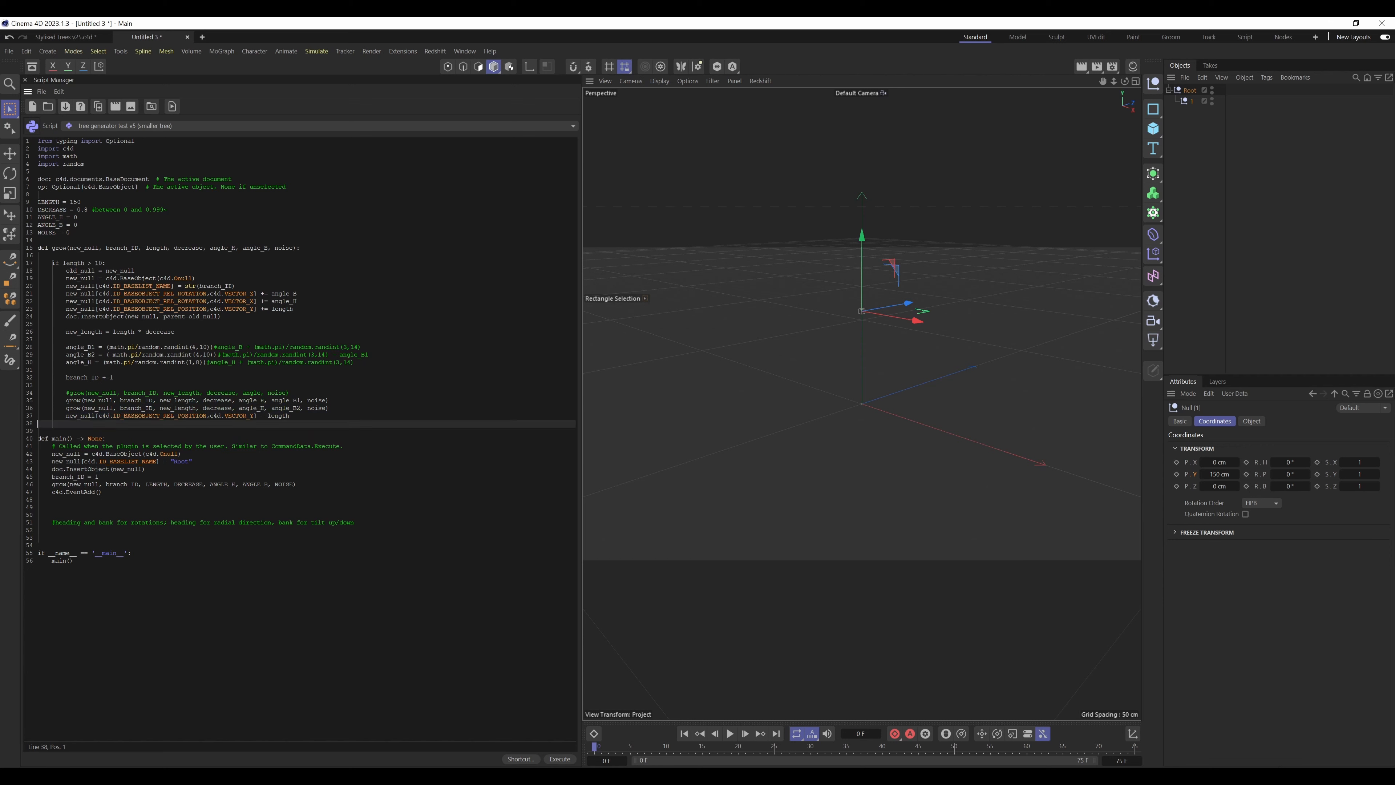
click(308, 416)
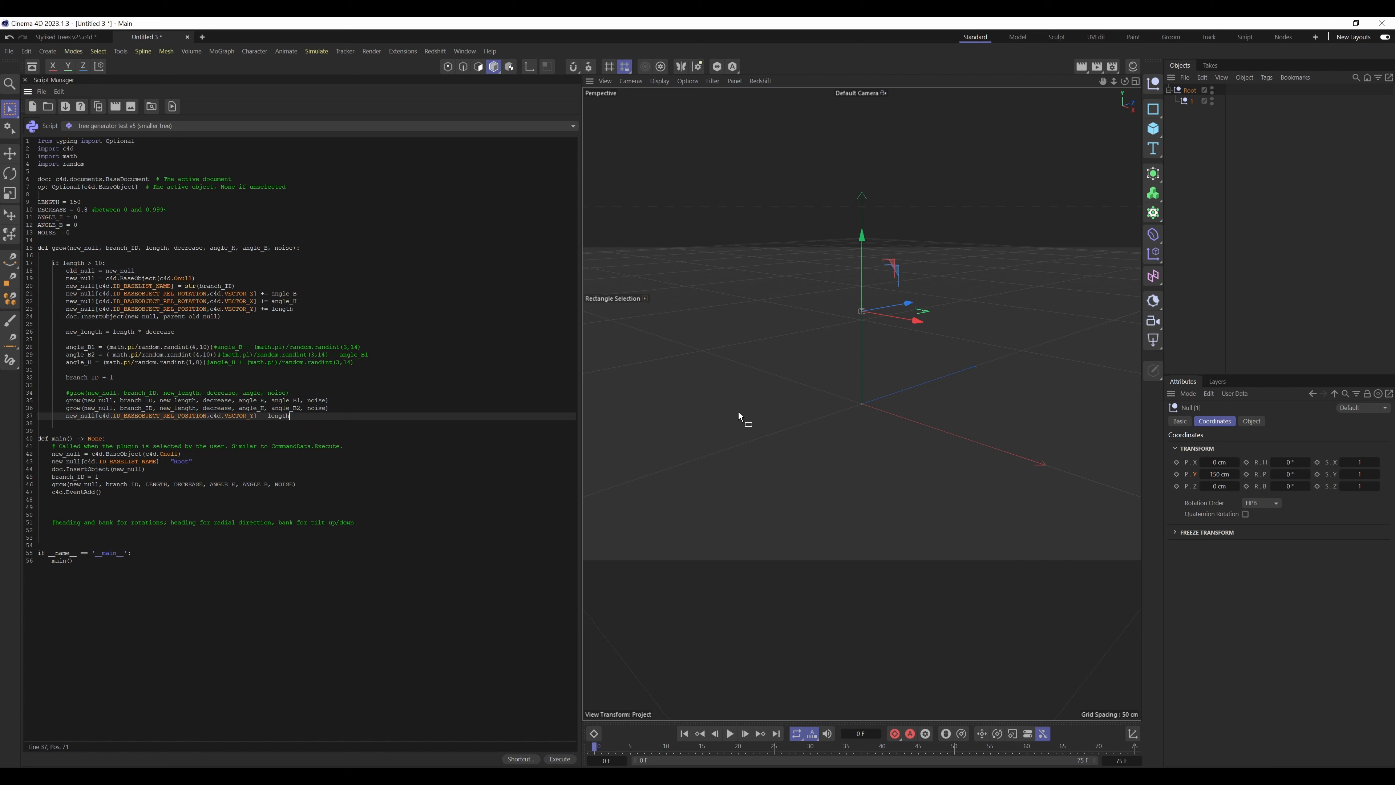
click(329, 408)
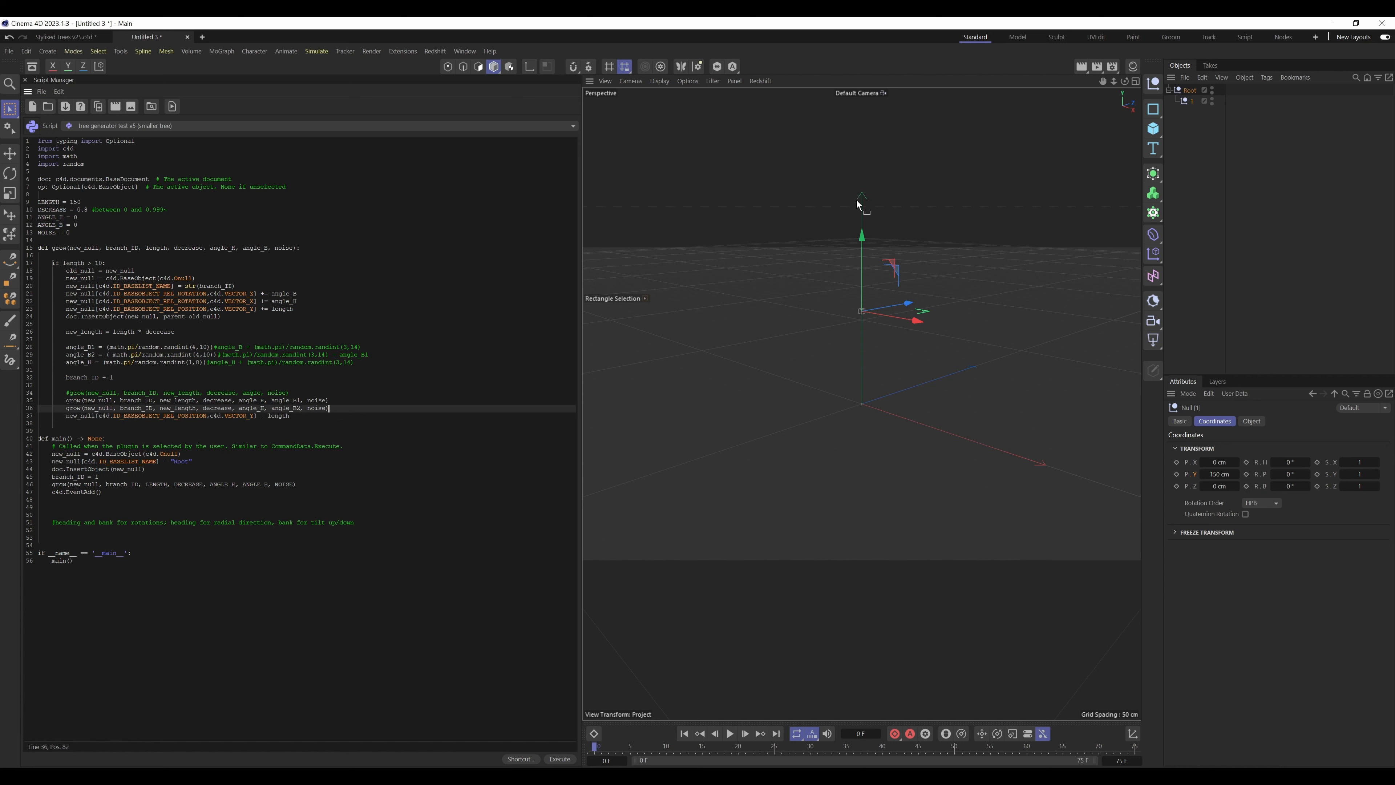
click(329, 401)
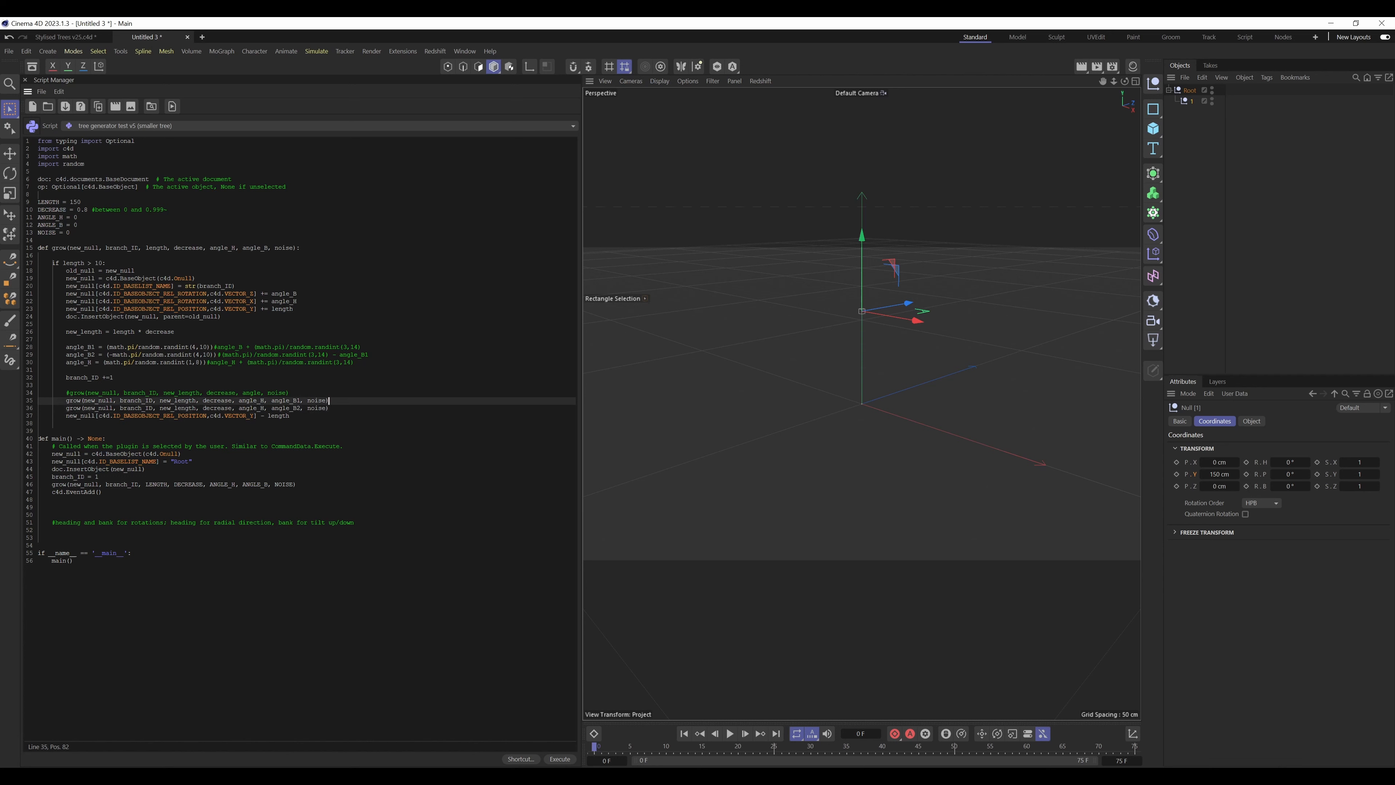
click(290, 416)
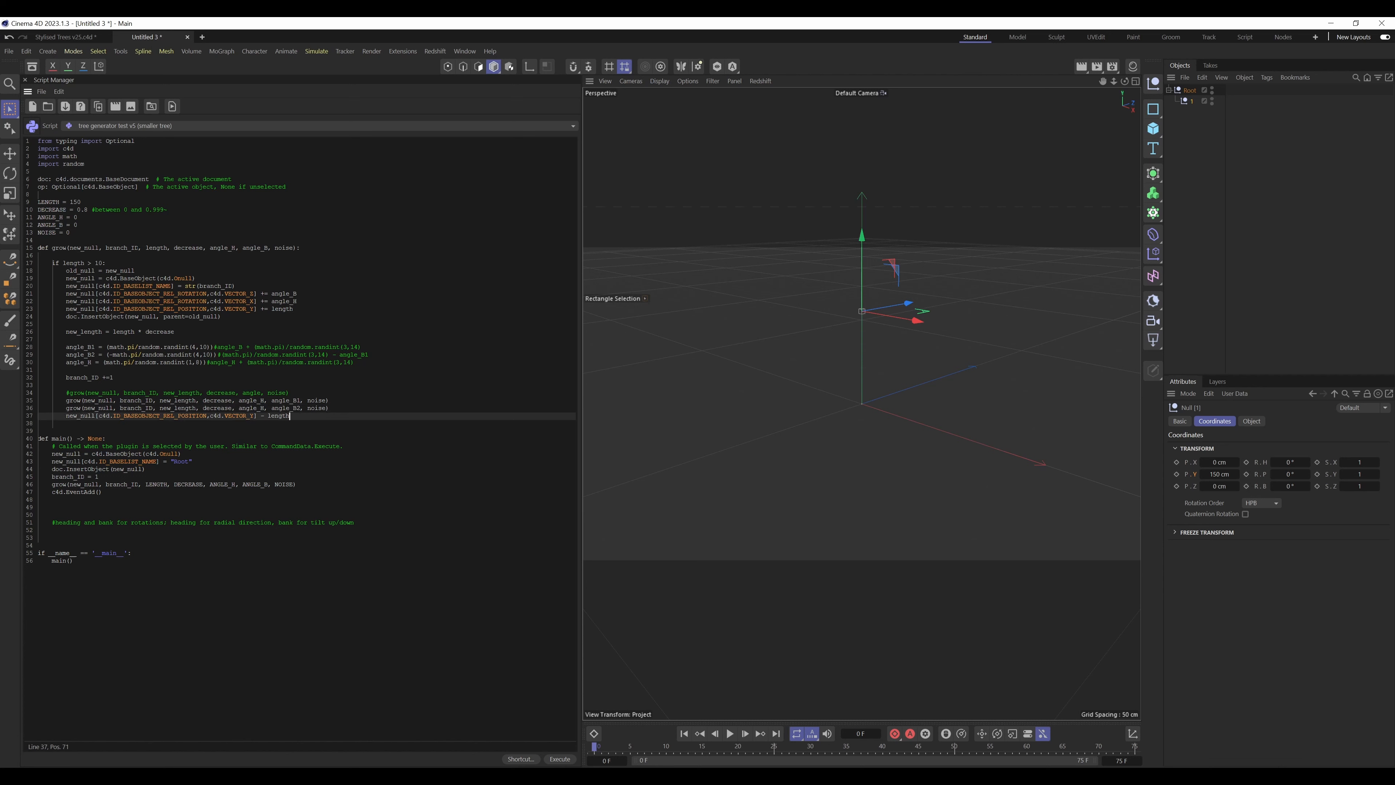
Step: Delete the existing Root null with its child and execute the tree generator test v5 (smaller tree) script
click(1190, 93)
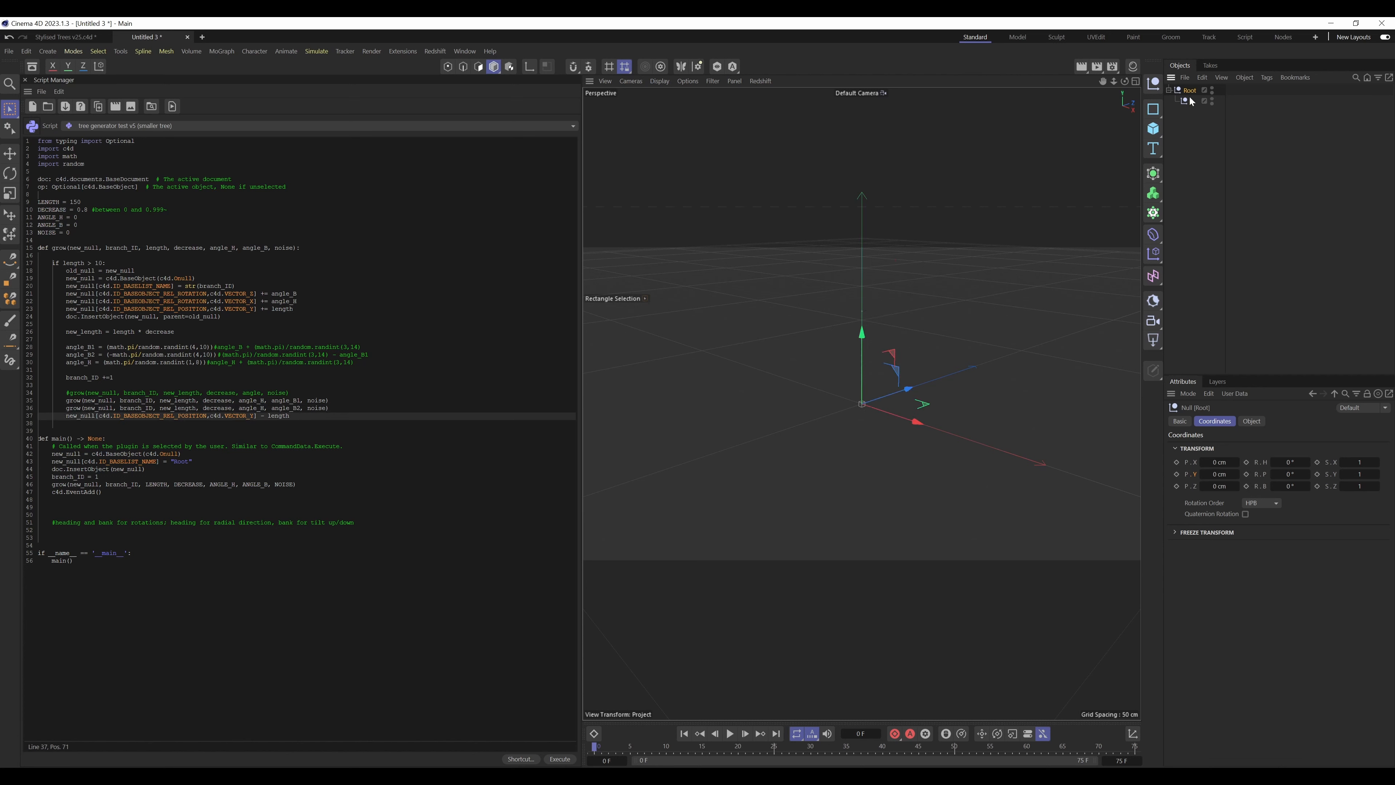
key(Delete)
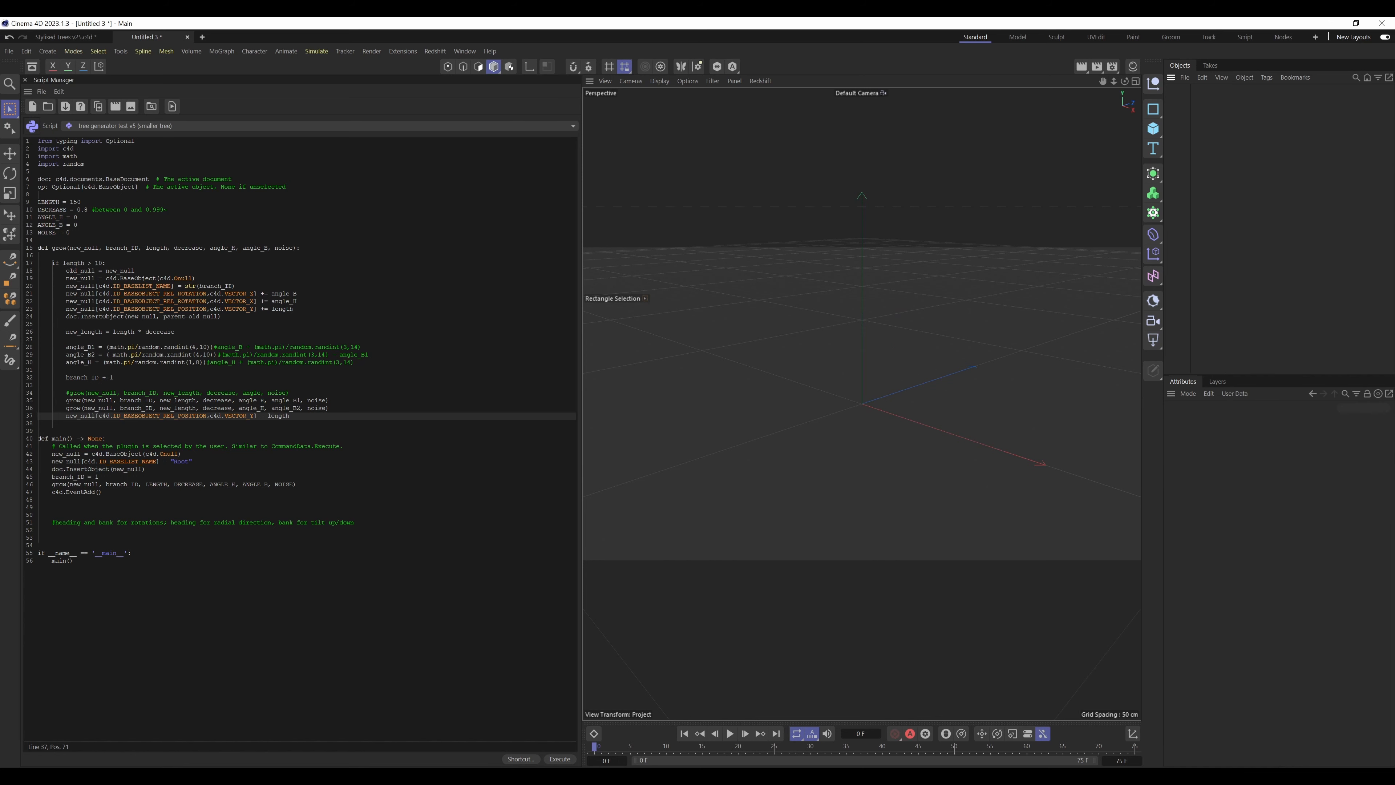
click(561, 758)
mouse_move(1110, 81)
mouse_down()
mouse_move(1129, 83)
mouse_move(1112, 83)
mouse_up()
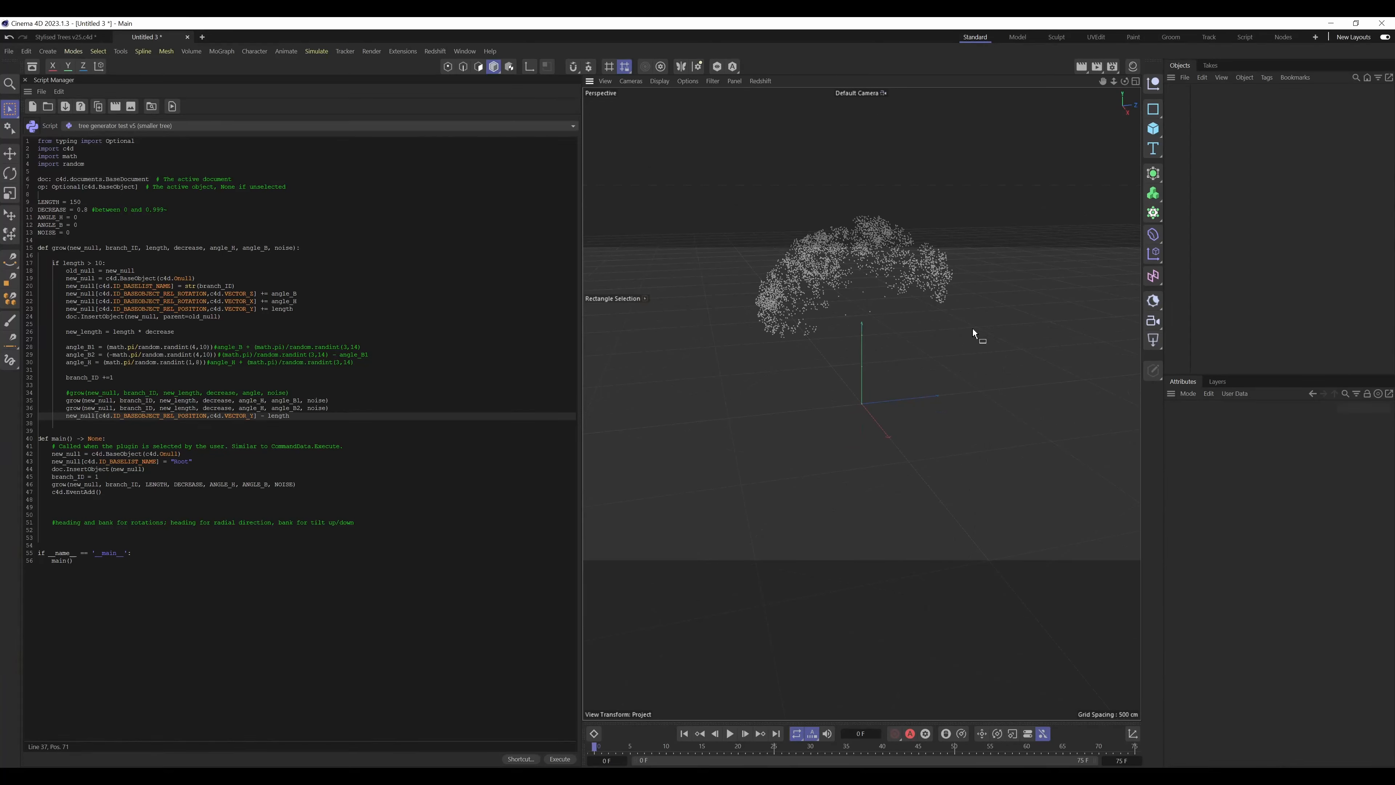
Step: Expand the new Root hierarchy down to the nulls named 5 and inspect the coordinates of nulls along the way
drag(969, 327, 930, 292)
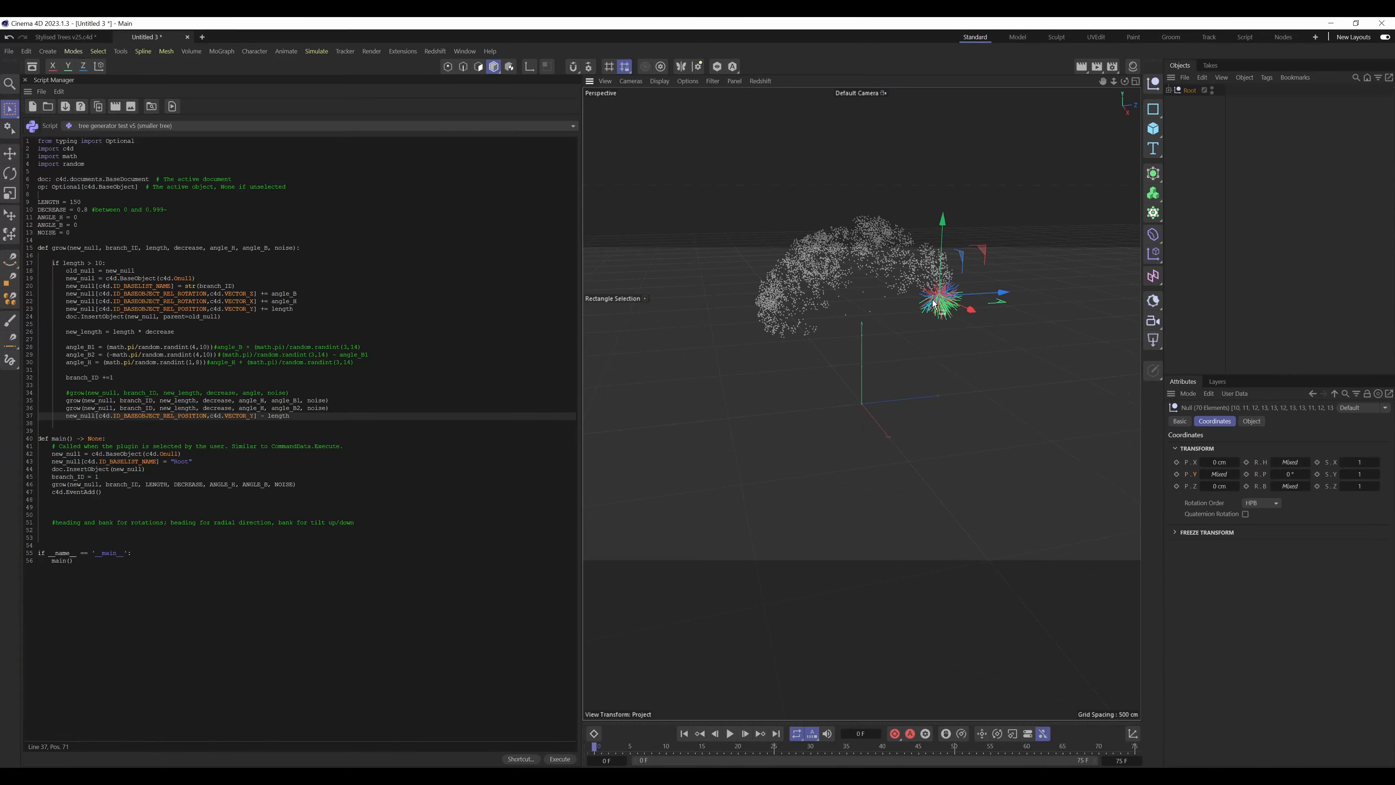
click(1190, 97)
click(1192, 91)
click(1169, 90)
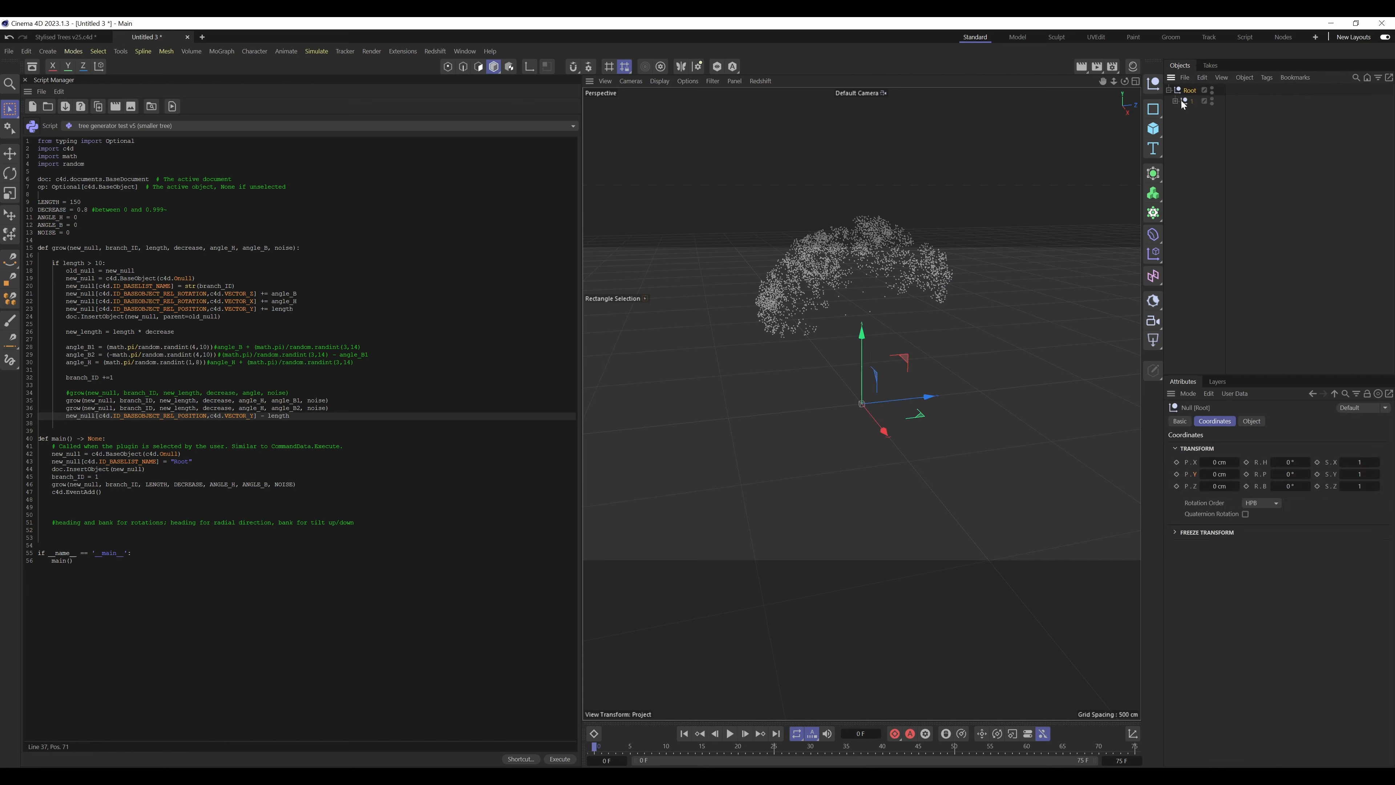
click(1190, 102)
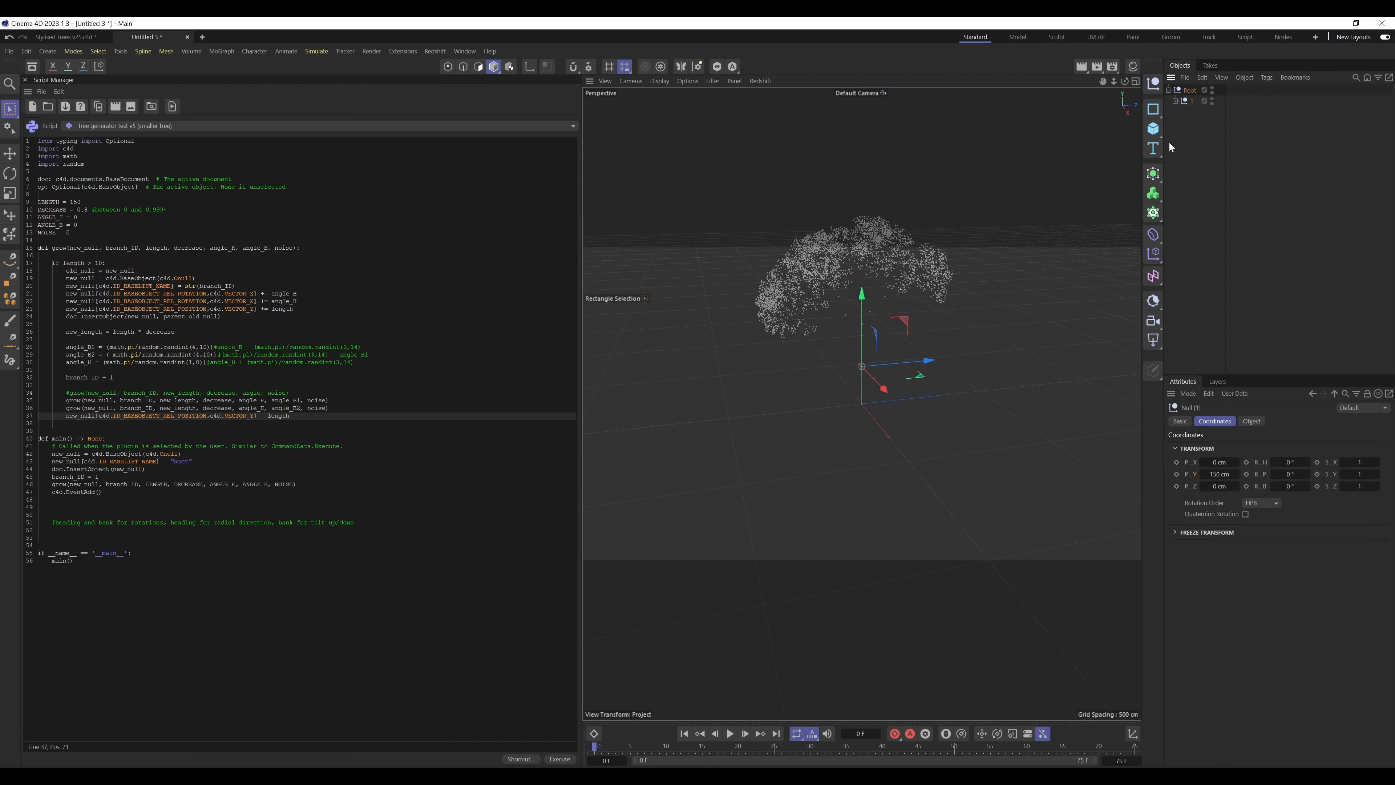
click(1182, 111)
click(1189, 122)
click(1195, 134)
click(1203, 122)
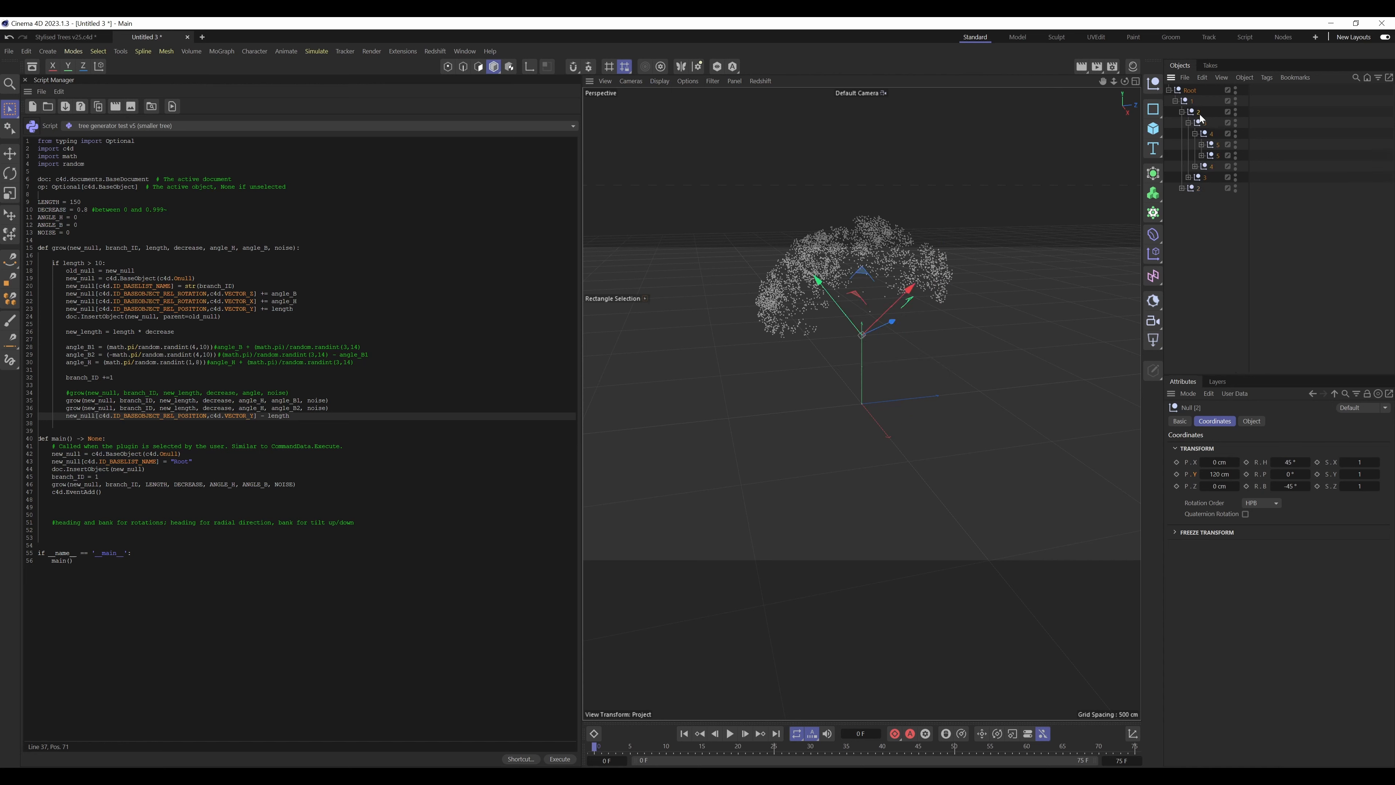
click(1215, 145)
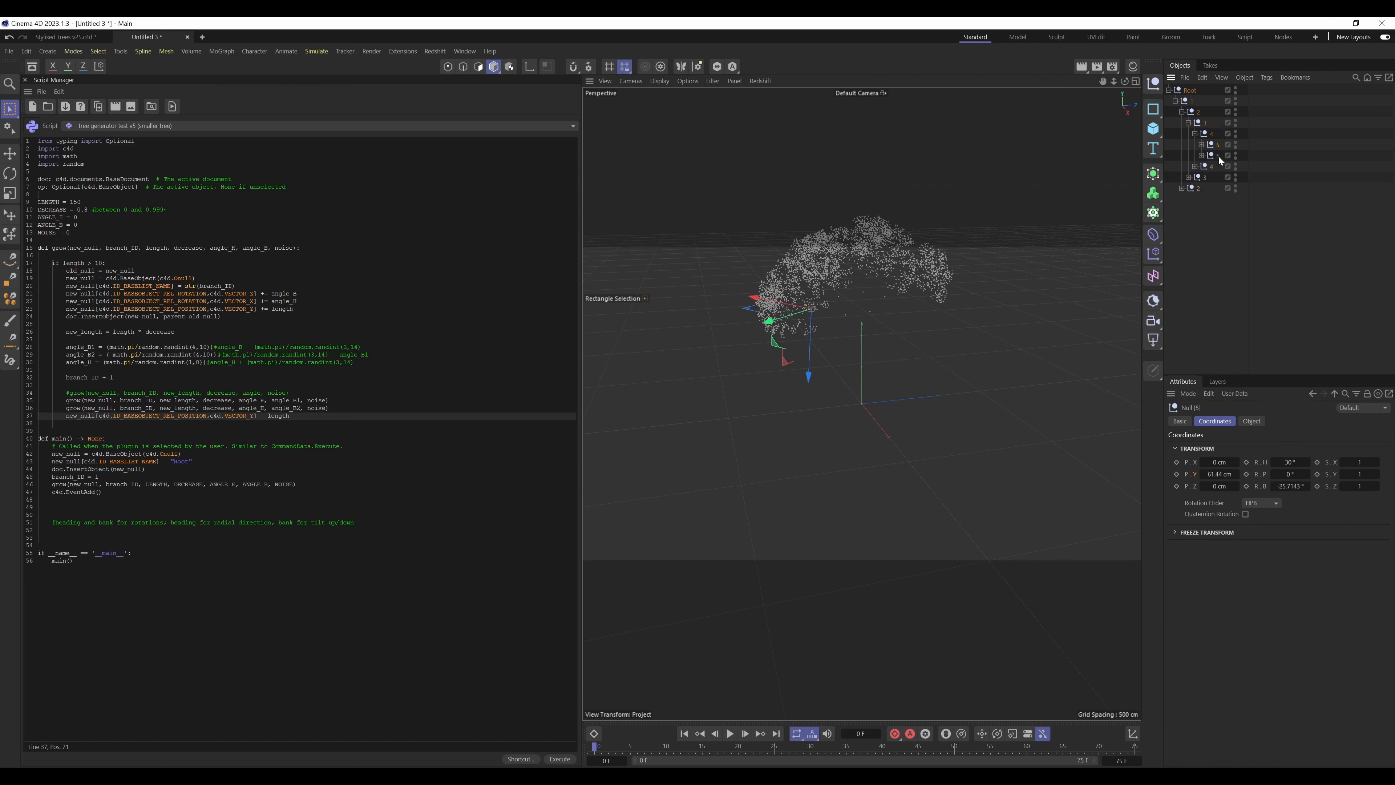
Step: Expand the first branch down to its deepest nulls, named 13, and compare the coordinates of the two end nulls
click(1201, 145)
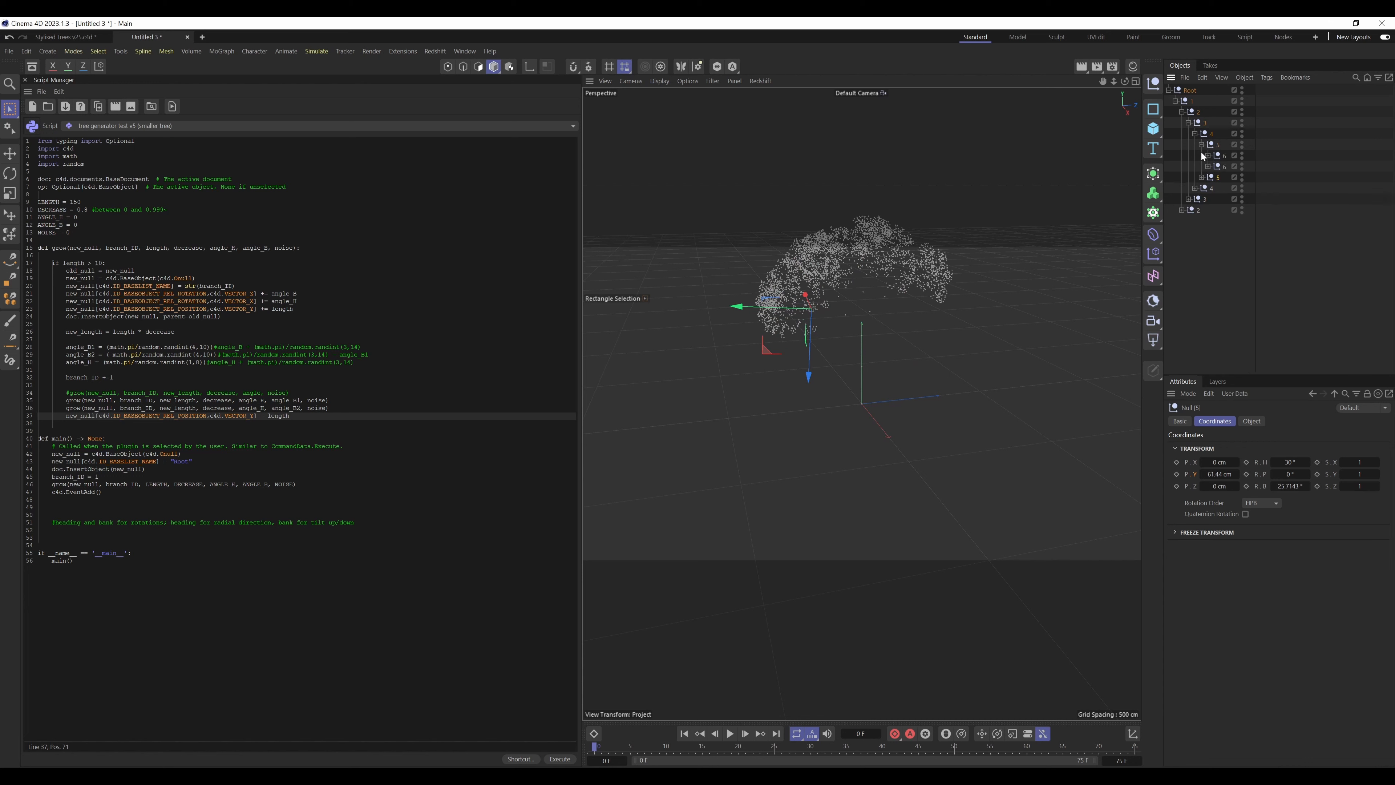
click(1208, 156)
click(1215, 167)
click(1220, 176)
click(1227, 187)
click(1234, 199)
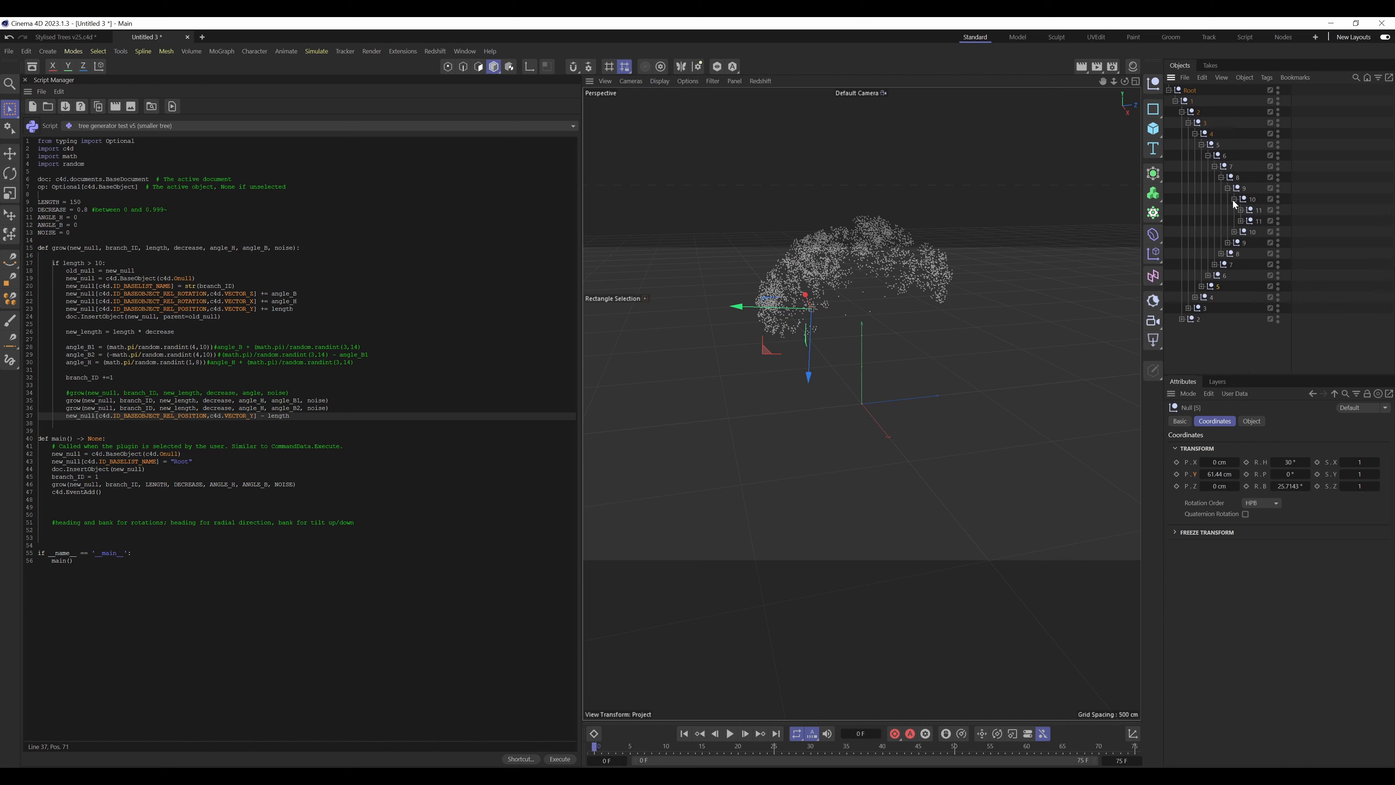
click(1241, 210)
click(1247, 221)
click(1335, 240)
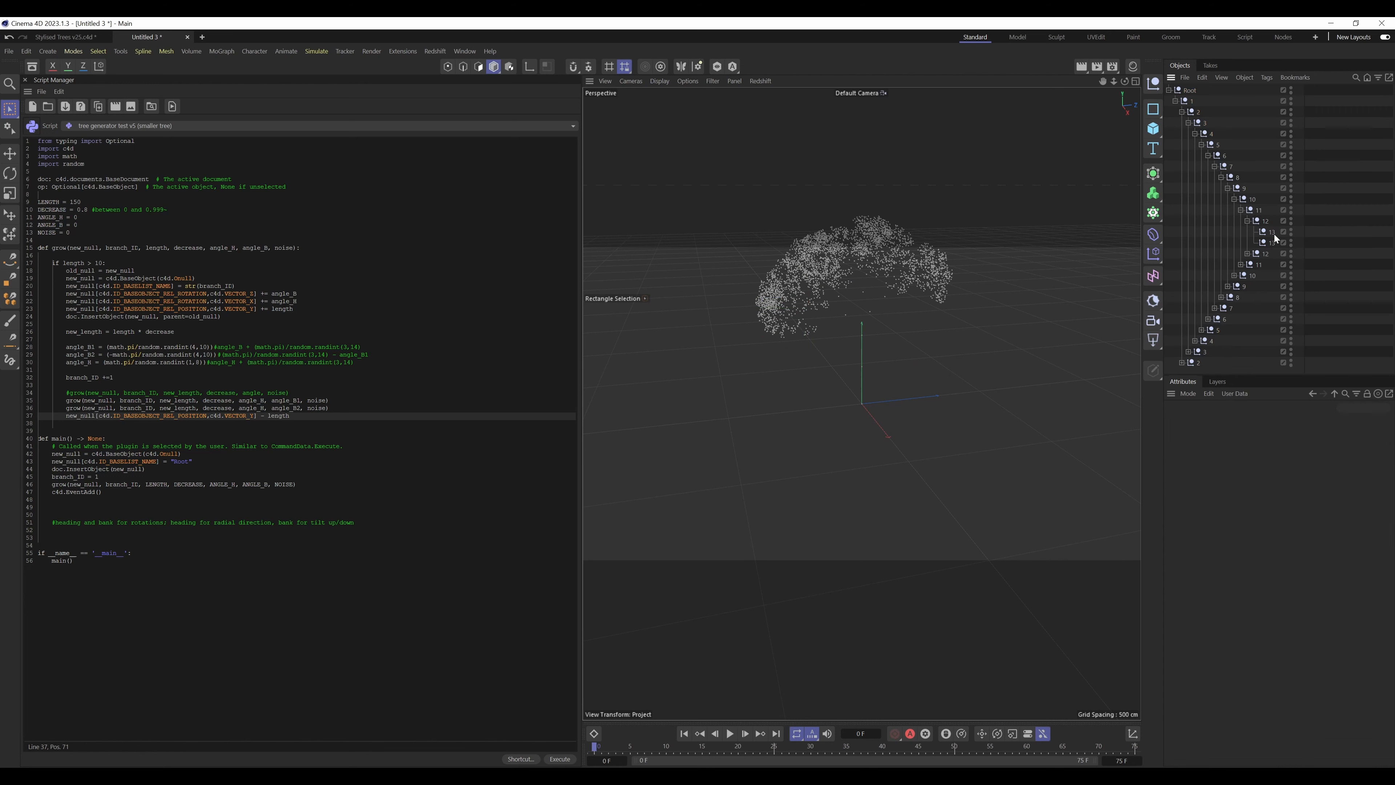
click(1272, 234)
click(1273, 243)
click(1273, 234)
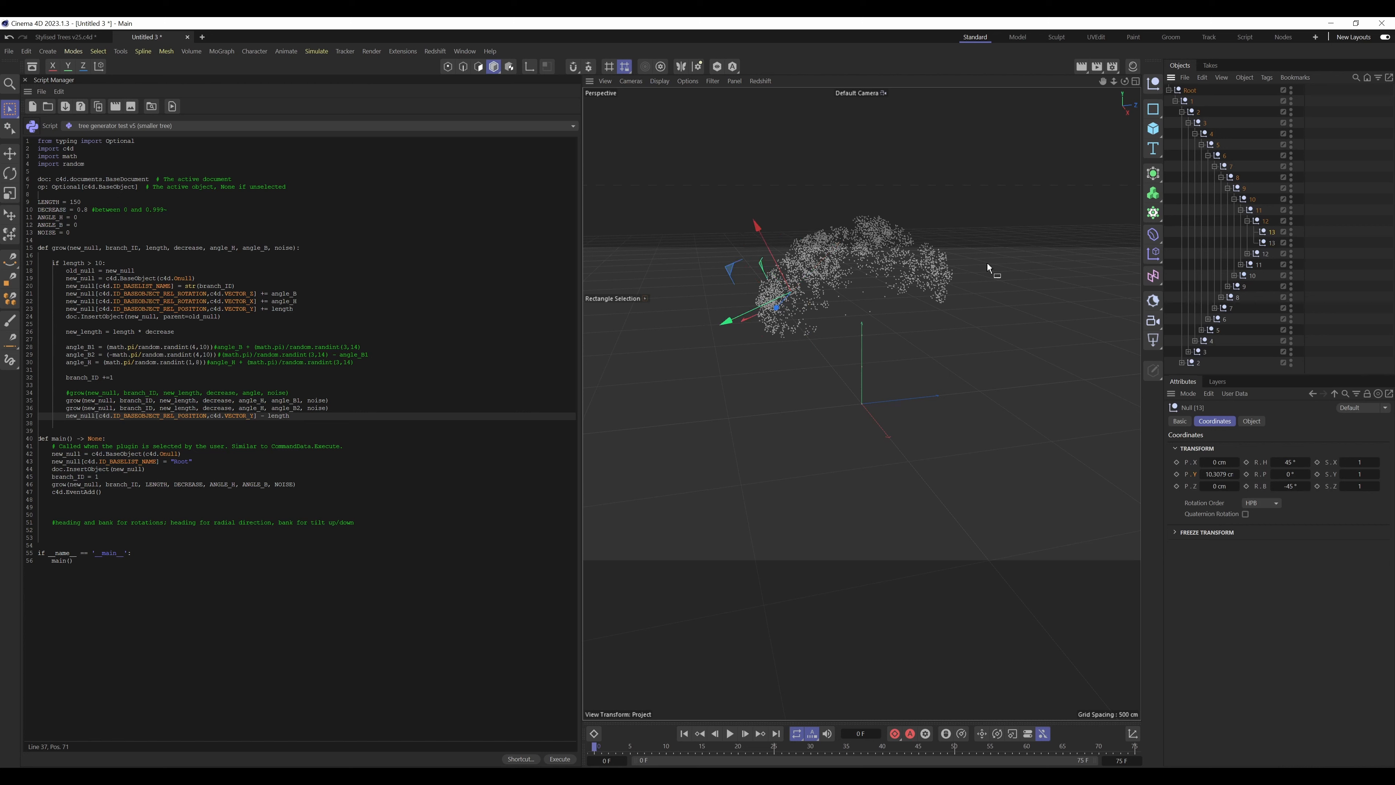
Step: Clear the selection, collapse the hierarchy below null 1 and look closer at the generated tree of nulls
click(1341, 207)
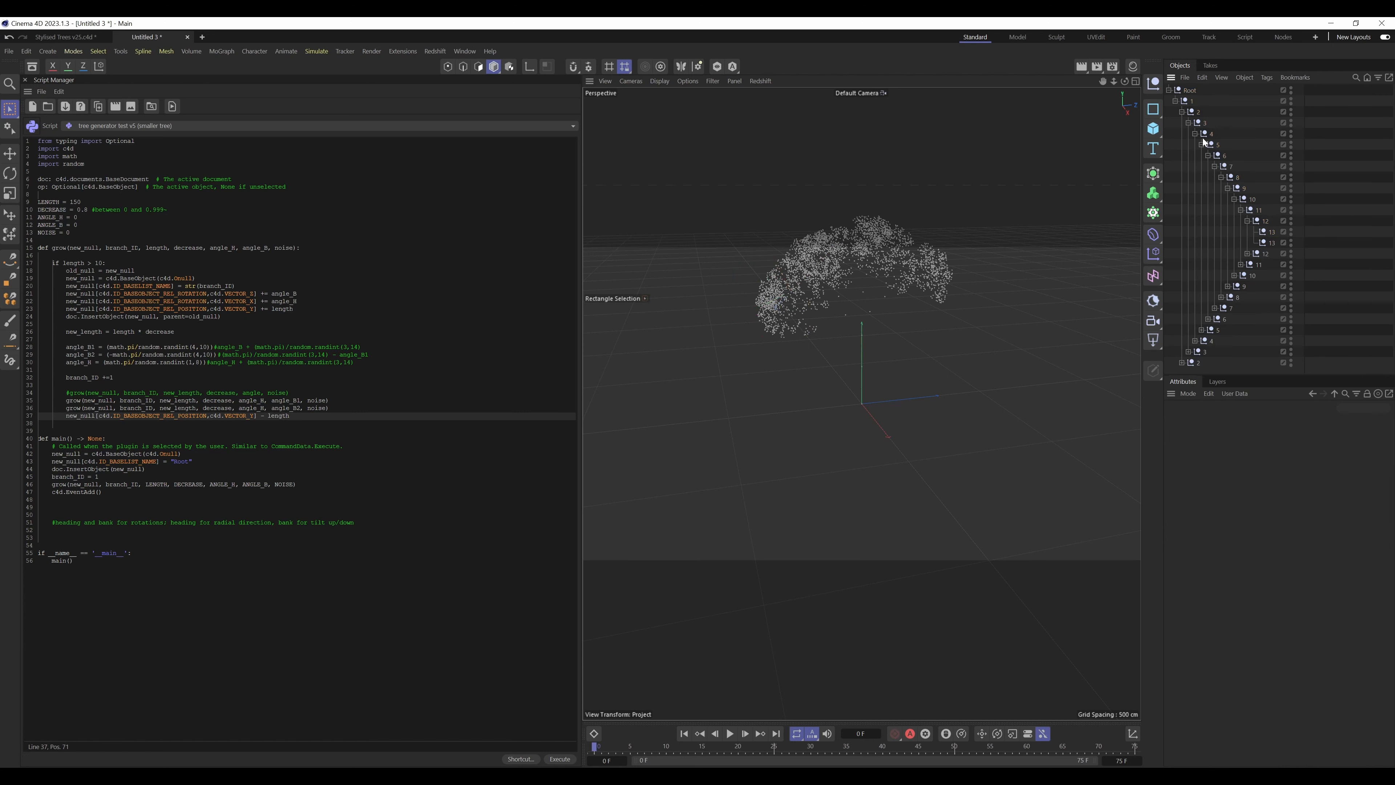
click(1175, 101)
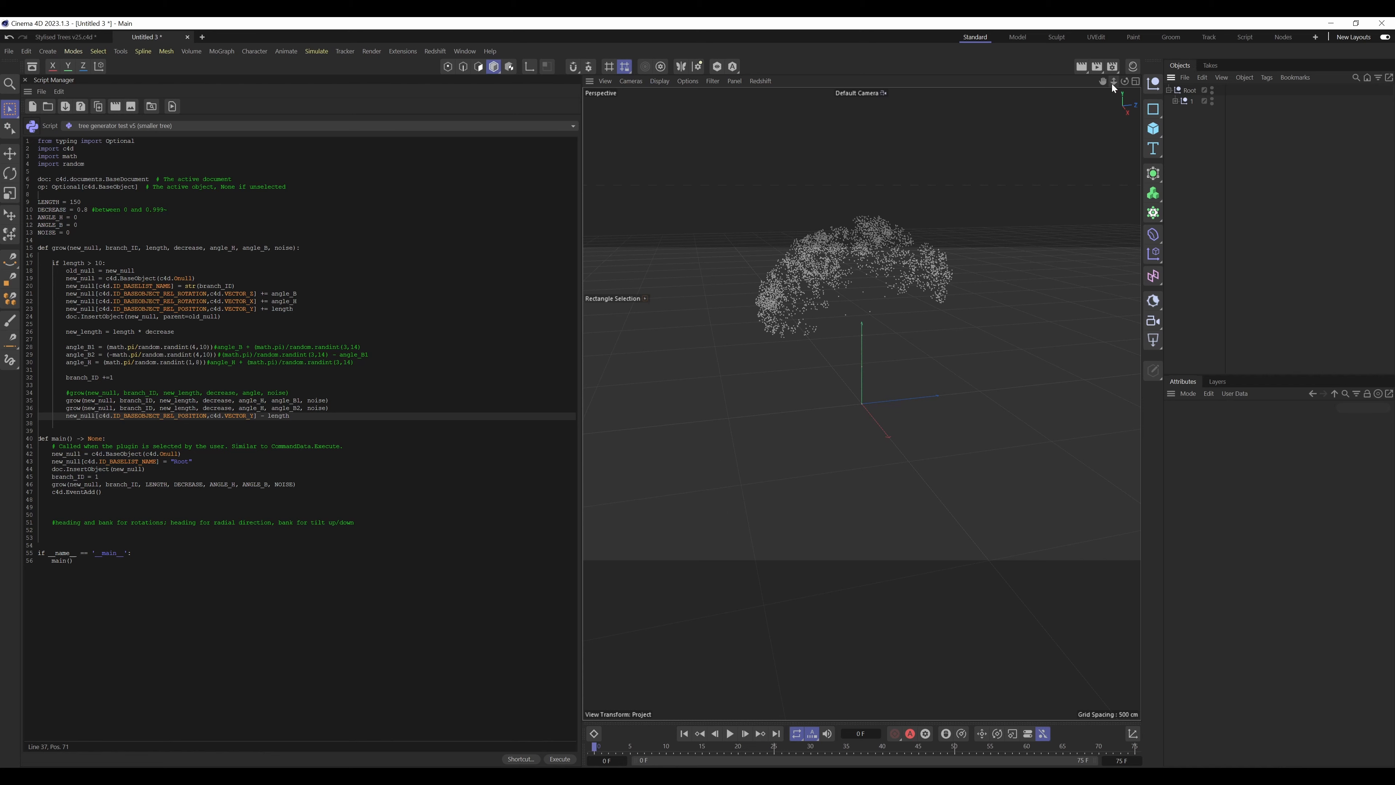
drag(1113, 86, 801, 266)
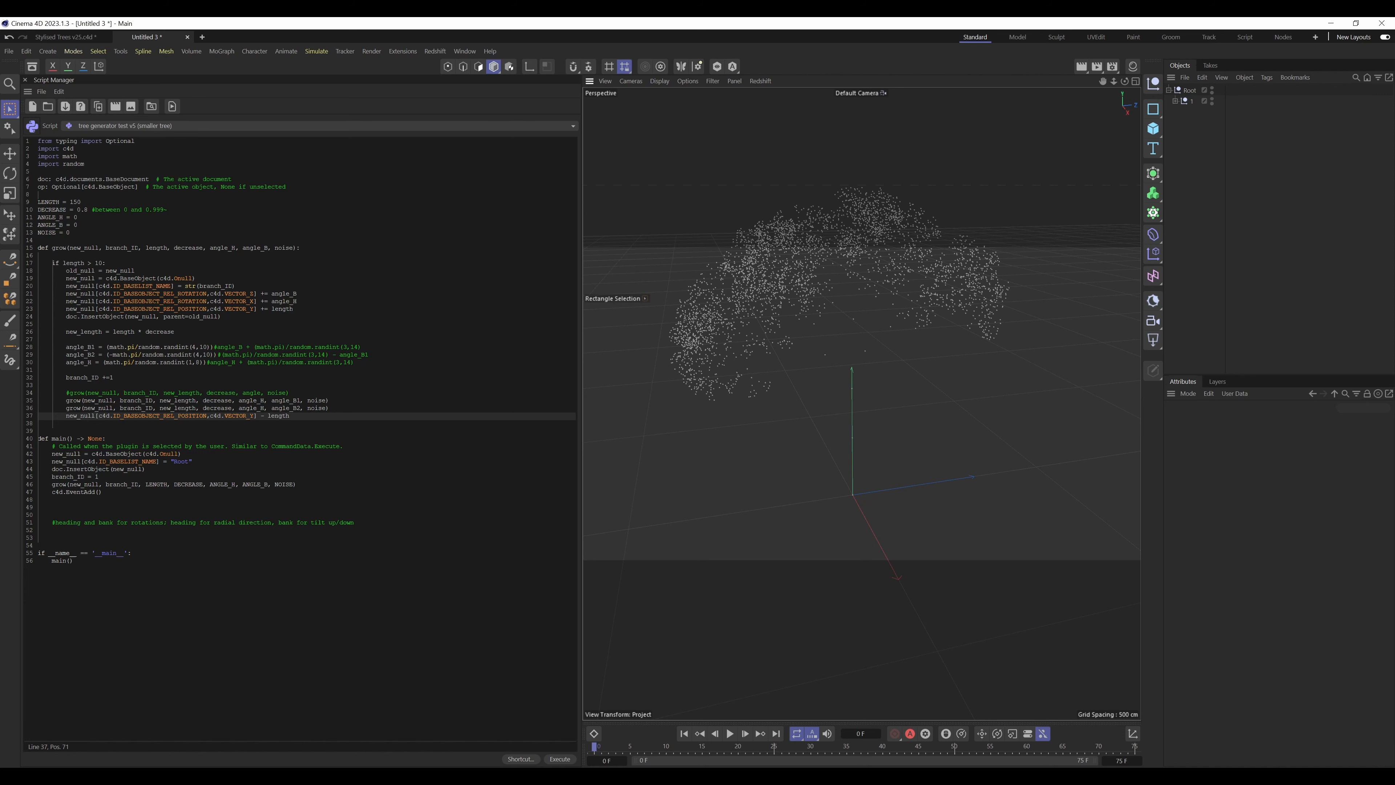
Step: Load the branch-maker v4 script and review its code from the hierarchy search down to the final c4d.EventAdd() line
click(573, 126)
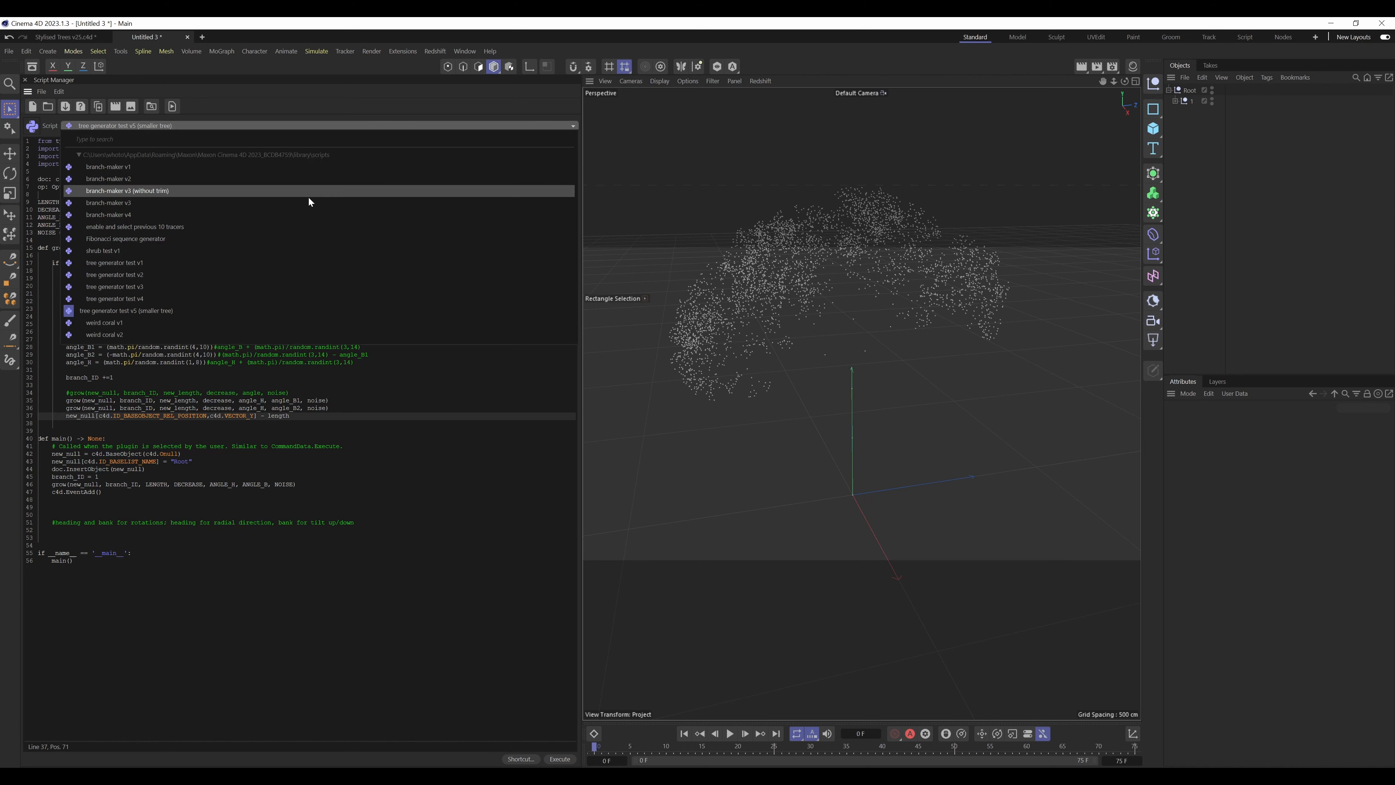
click(225, 214)
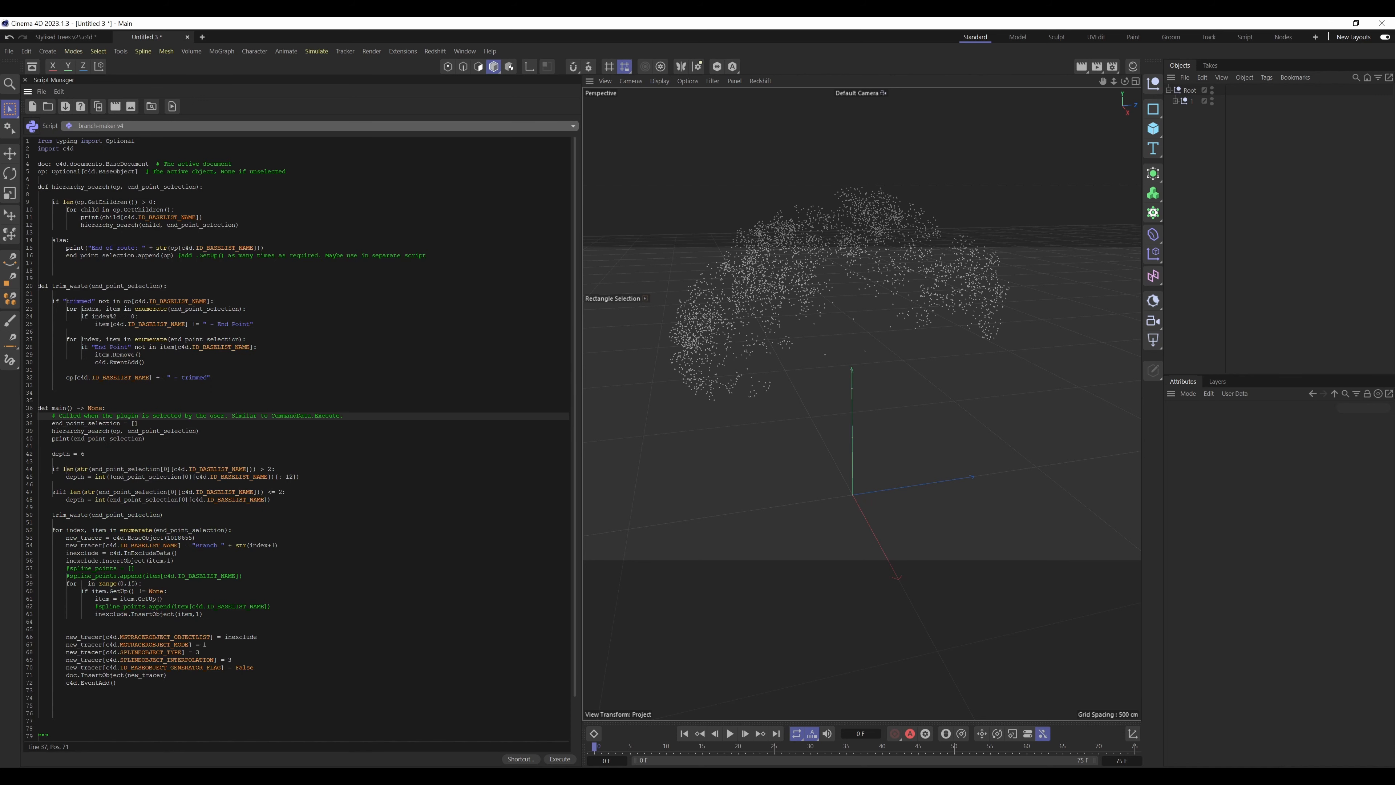
click(39, 332)
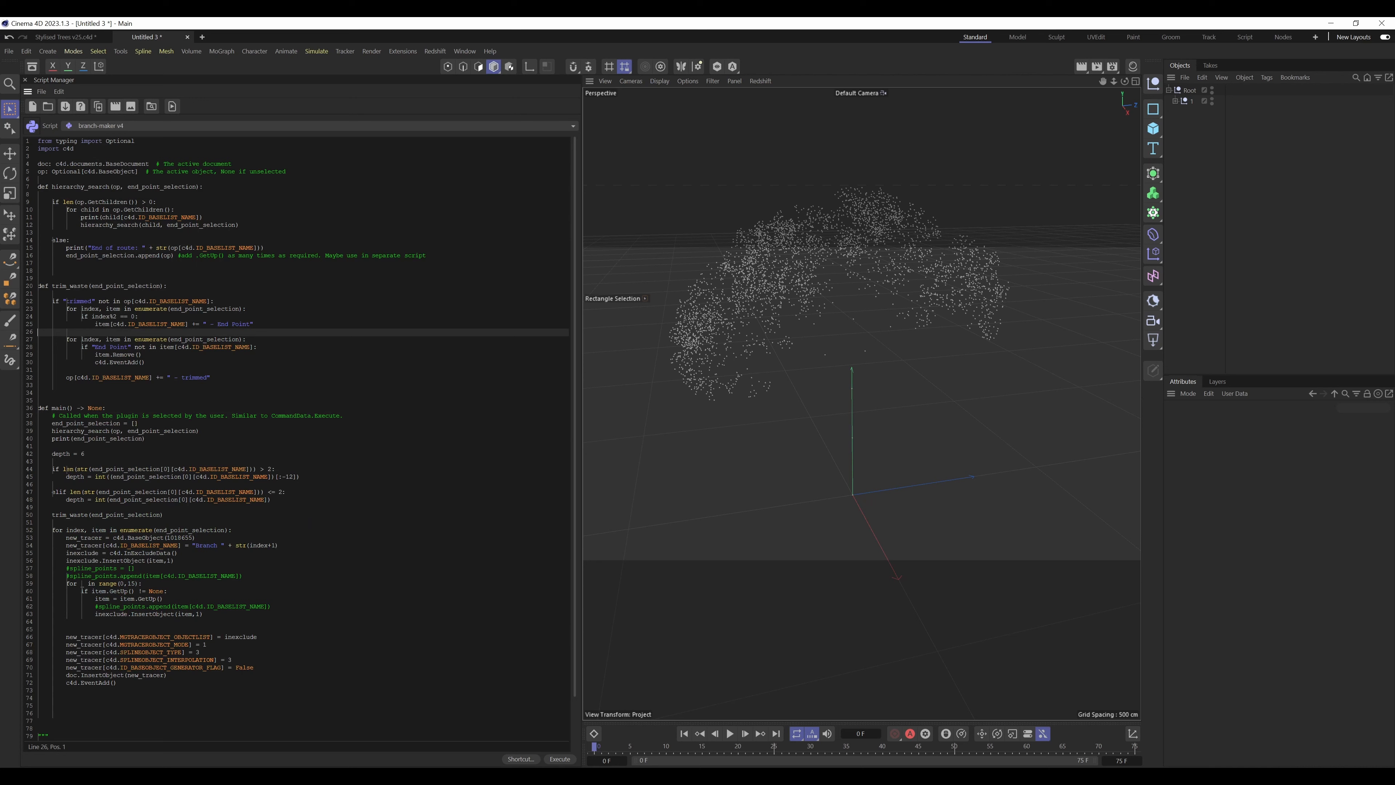
drag(49, 720, 38, 156)
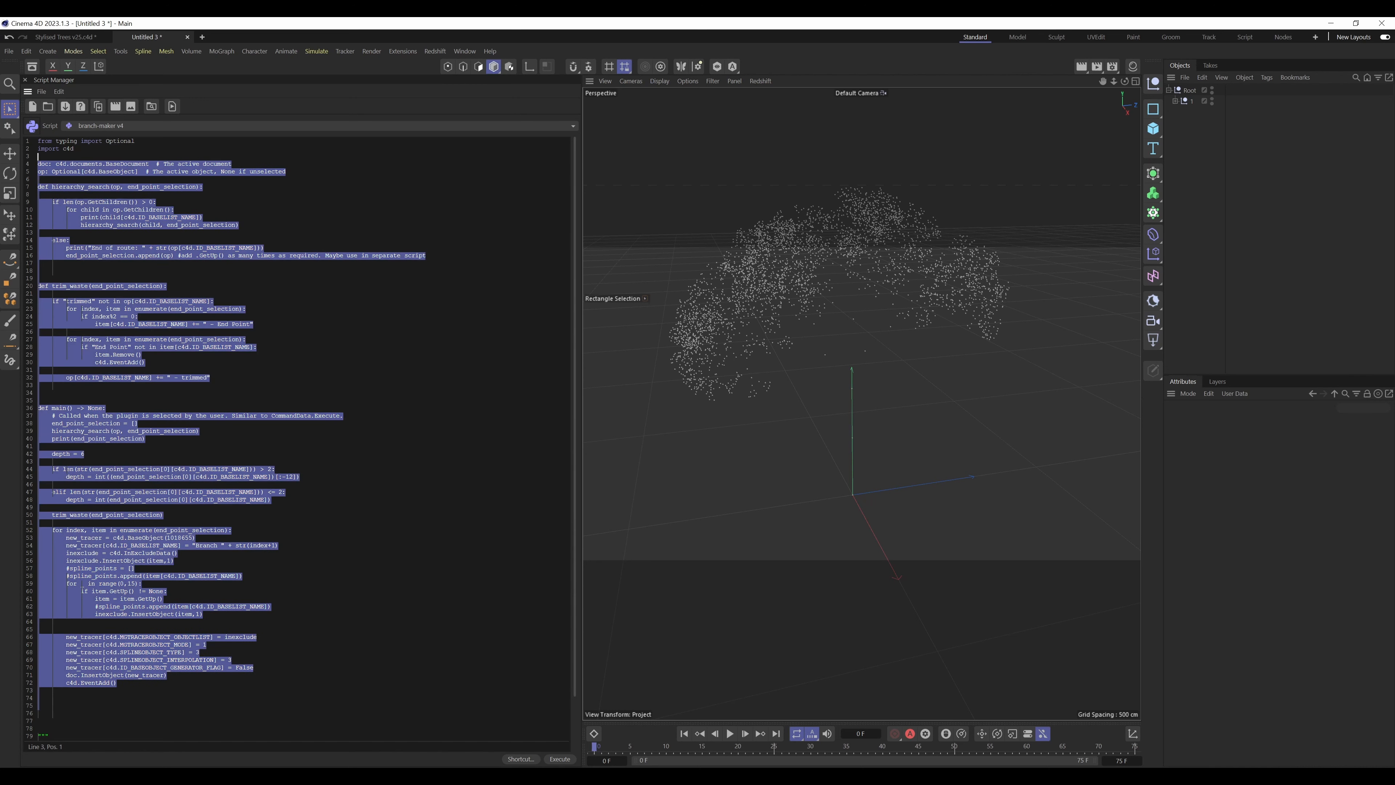
click(489, 342)
click(232, 530)
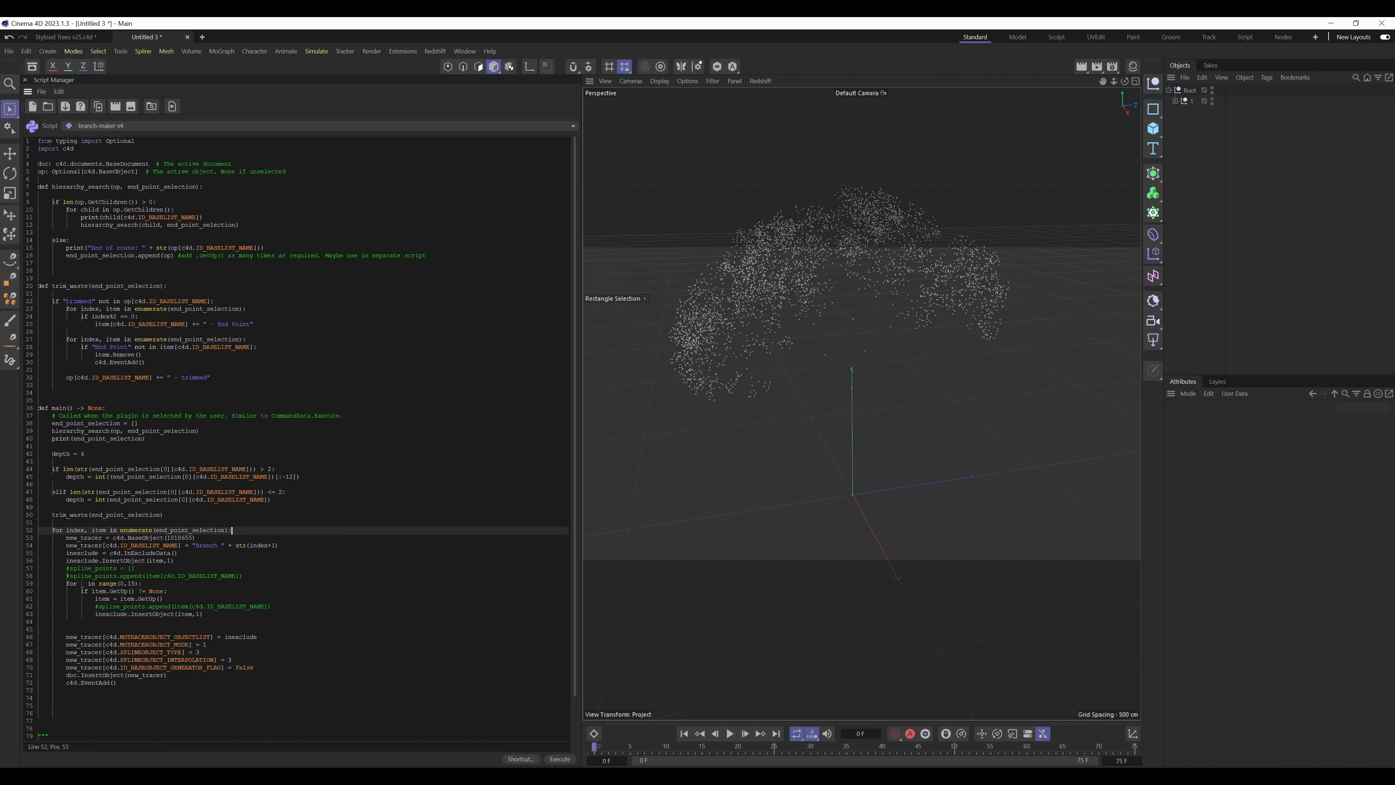
click(168, 675)
click(117, 690)
click(117, 683)
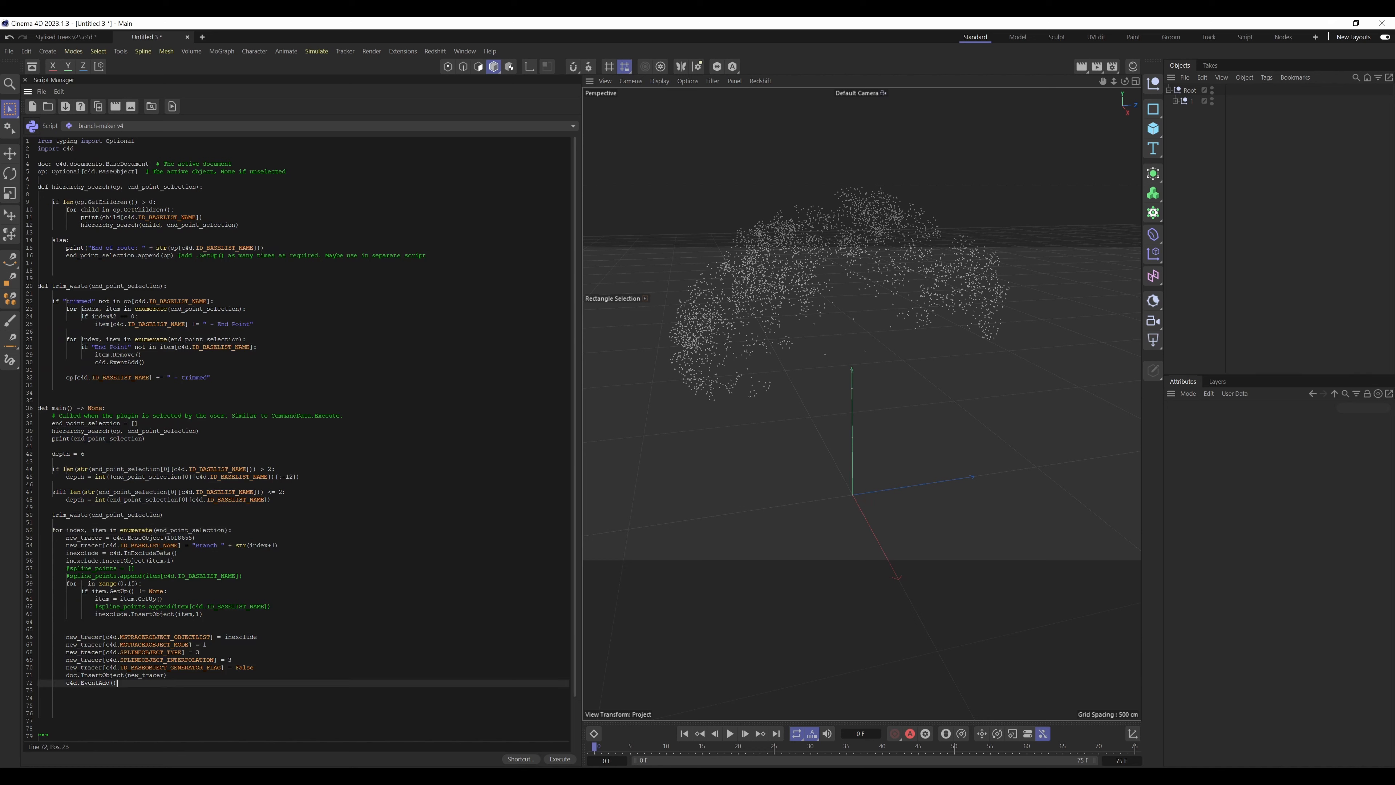
Step: Expand the hierarchy below null 1 again and select the second of the two deepest nulls named 13
ctrl+click(1175, 102)
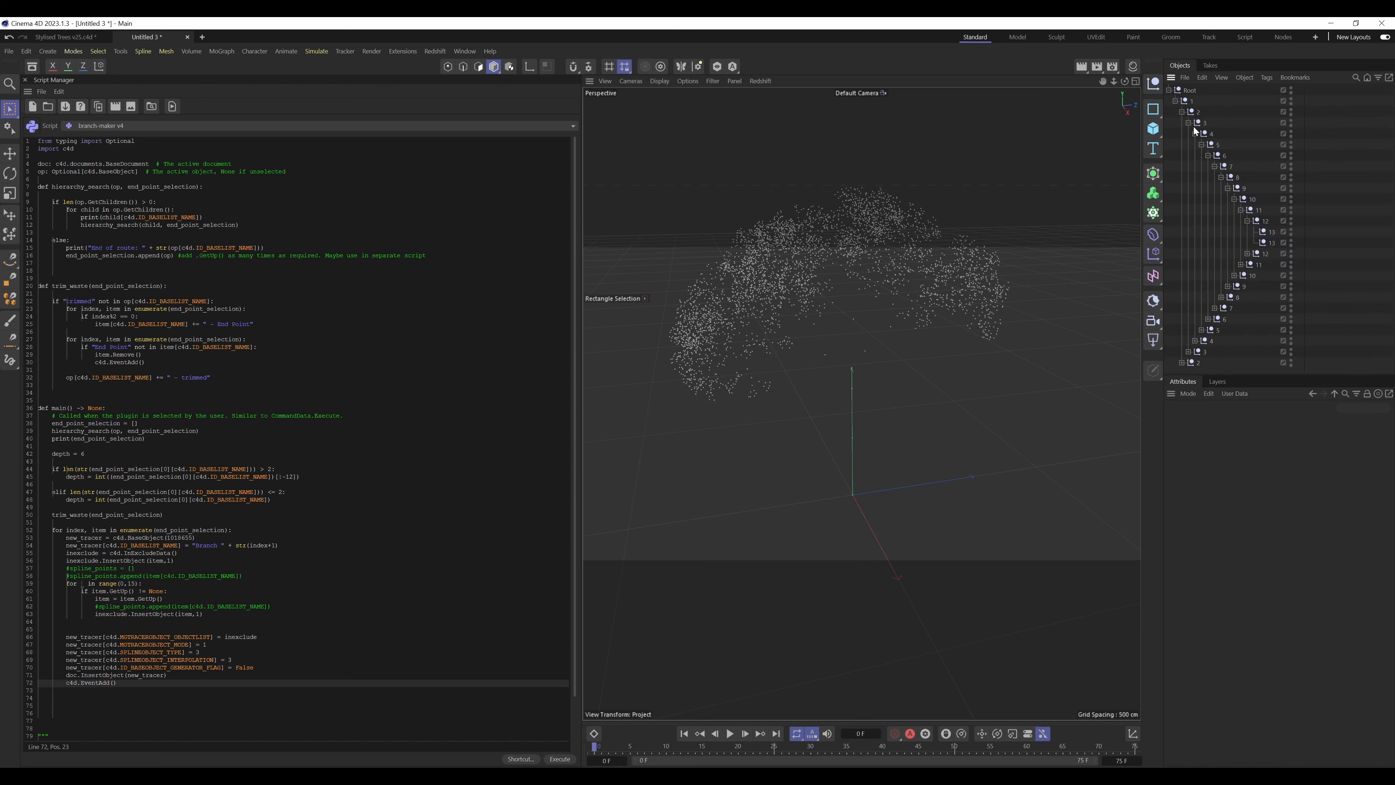
click(1269, 243)
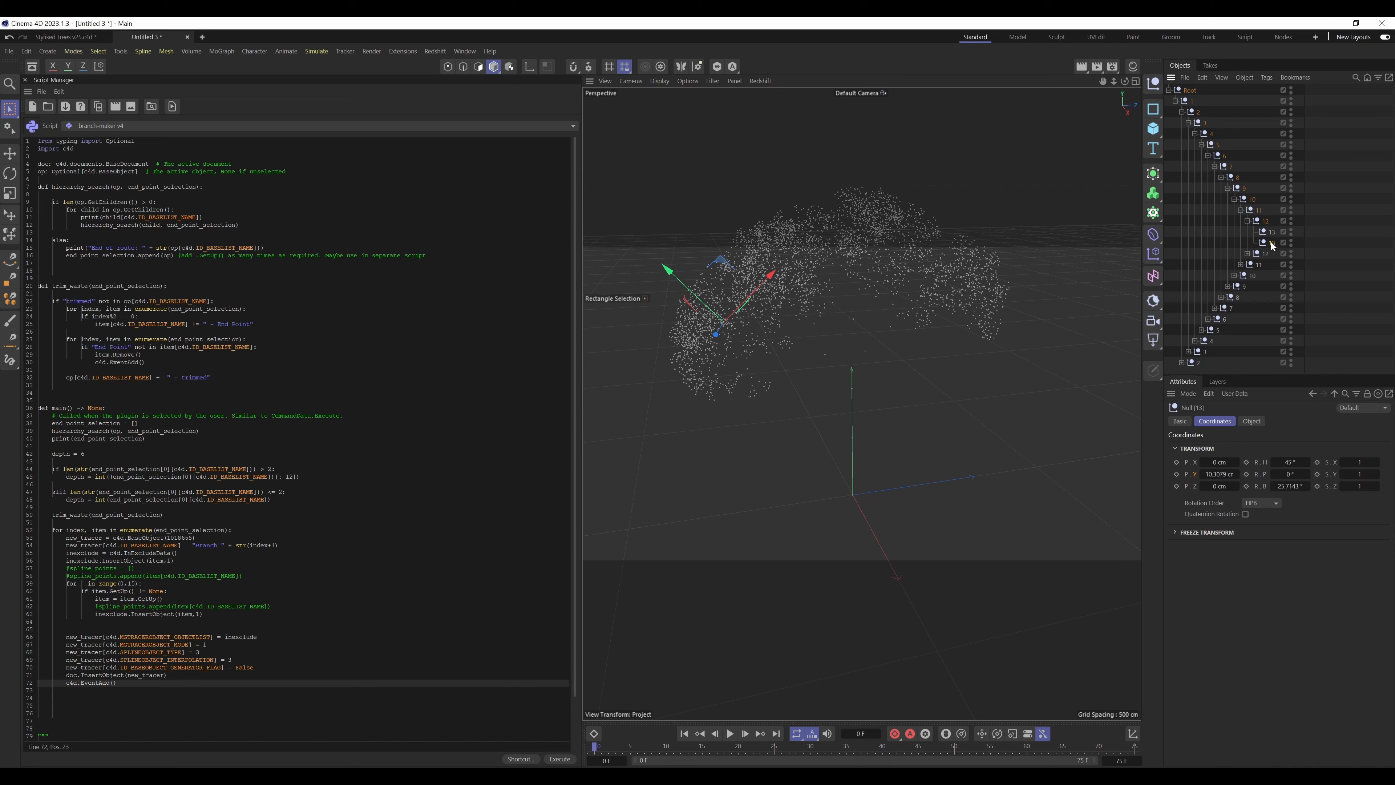
Step: Switch between the two deepest nulls named 13 to compare their position and rotation
click(1273, 231)
click(1273, 239)
click(1272, 232)
click(1271, 242)
Step: Collapse the whole Root hierarchy and run the branch-maker v4 script on the Root null
click(1169, 90)
click(1194, 92)
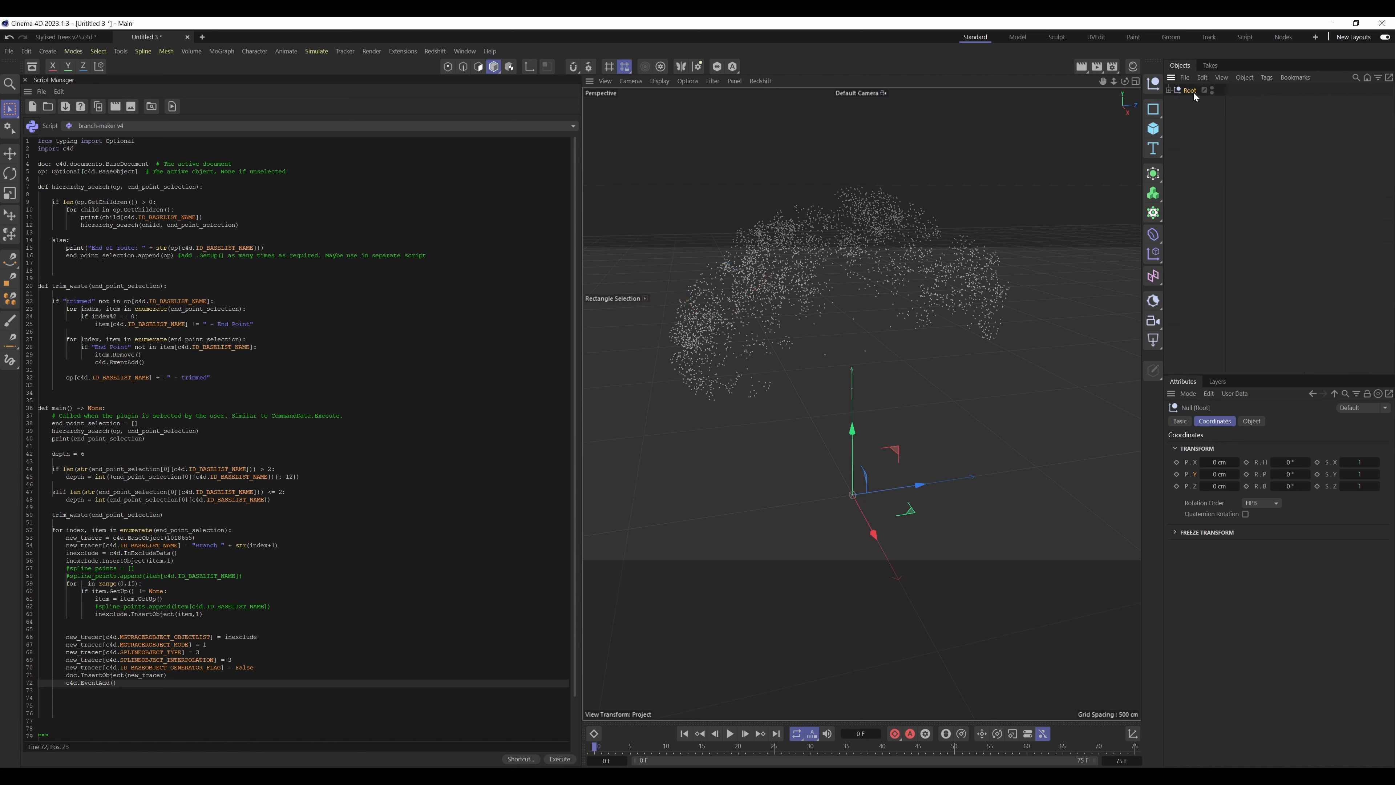
drag(1225, 110, 1282, 115)
click(1204, 105)
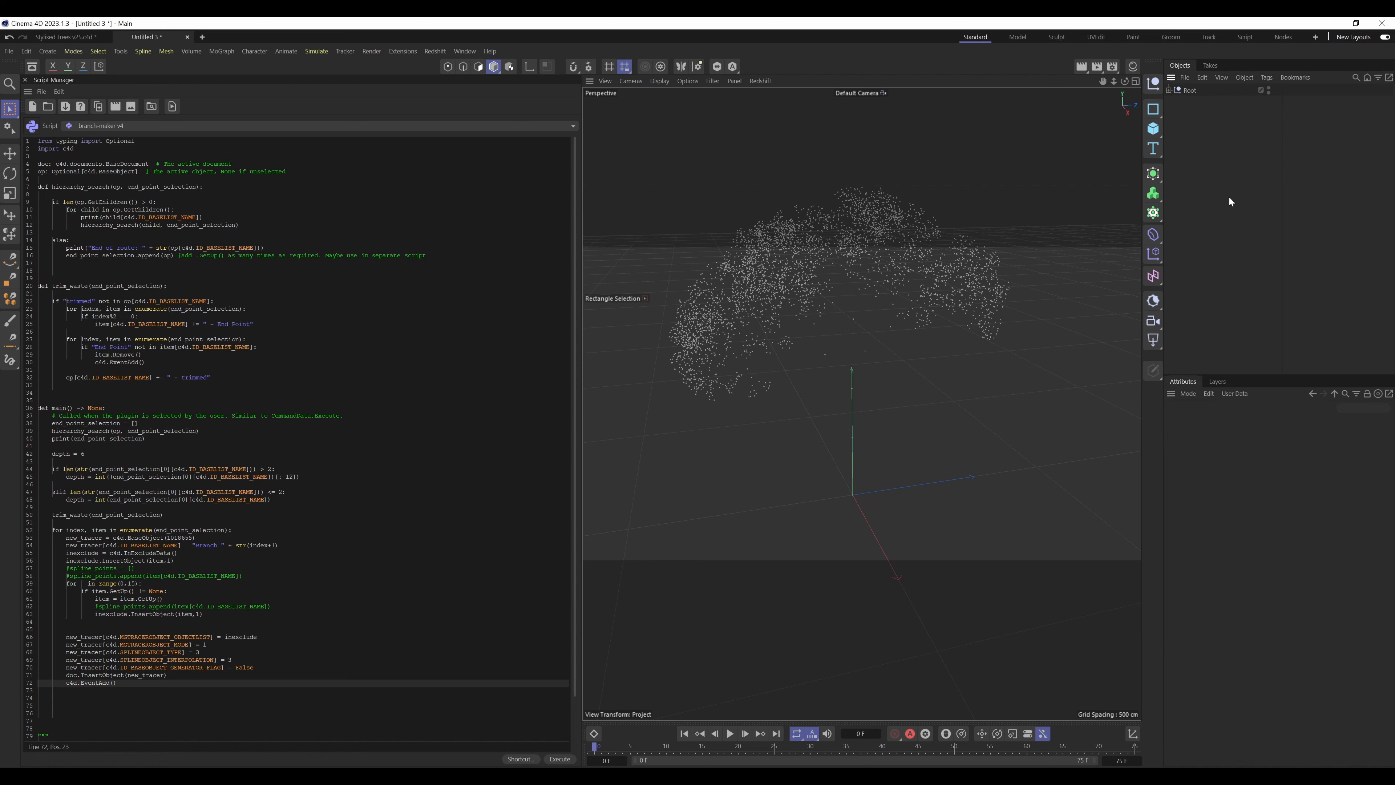
click(1190, 91)
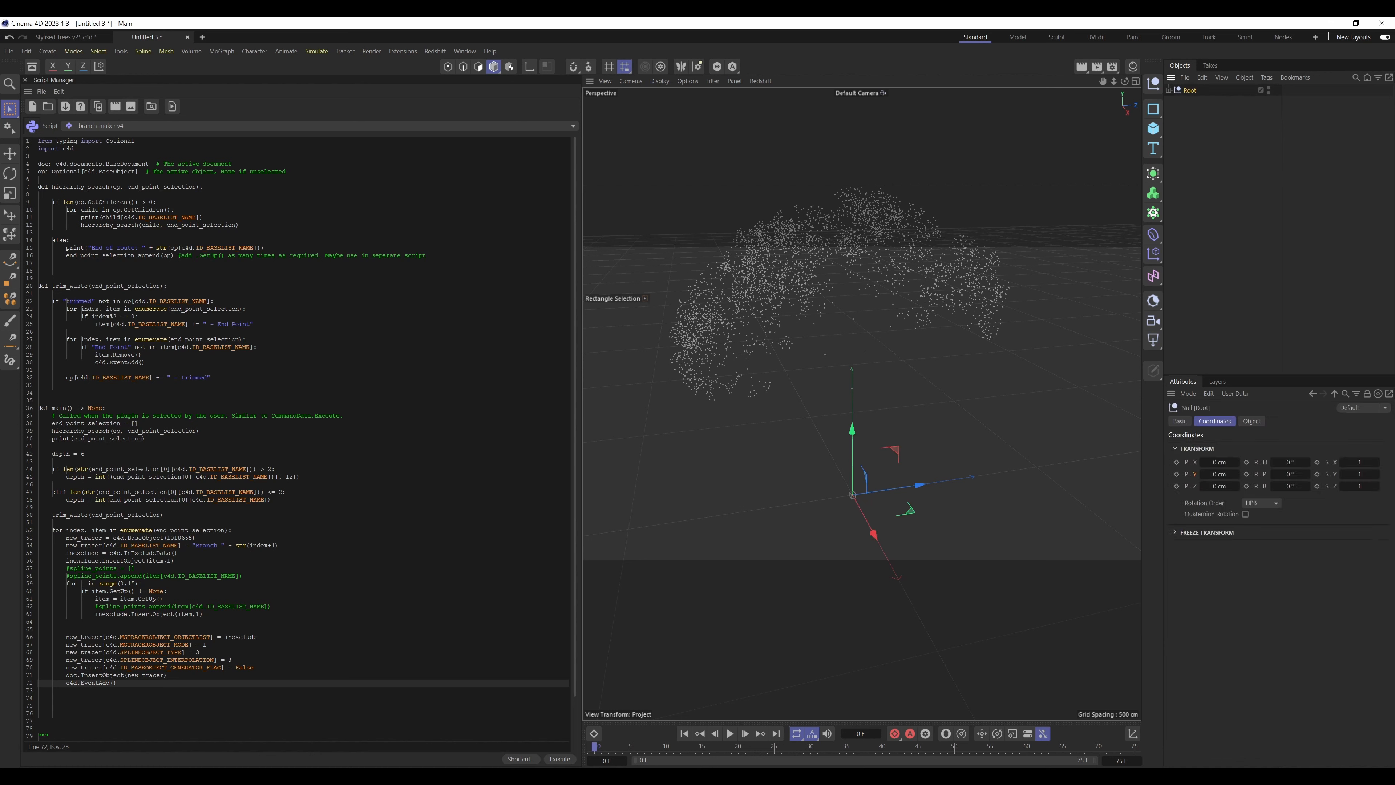
click(558, 759)
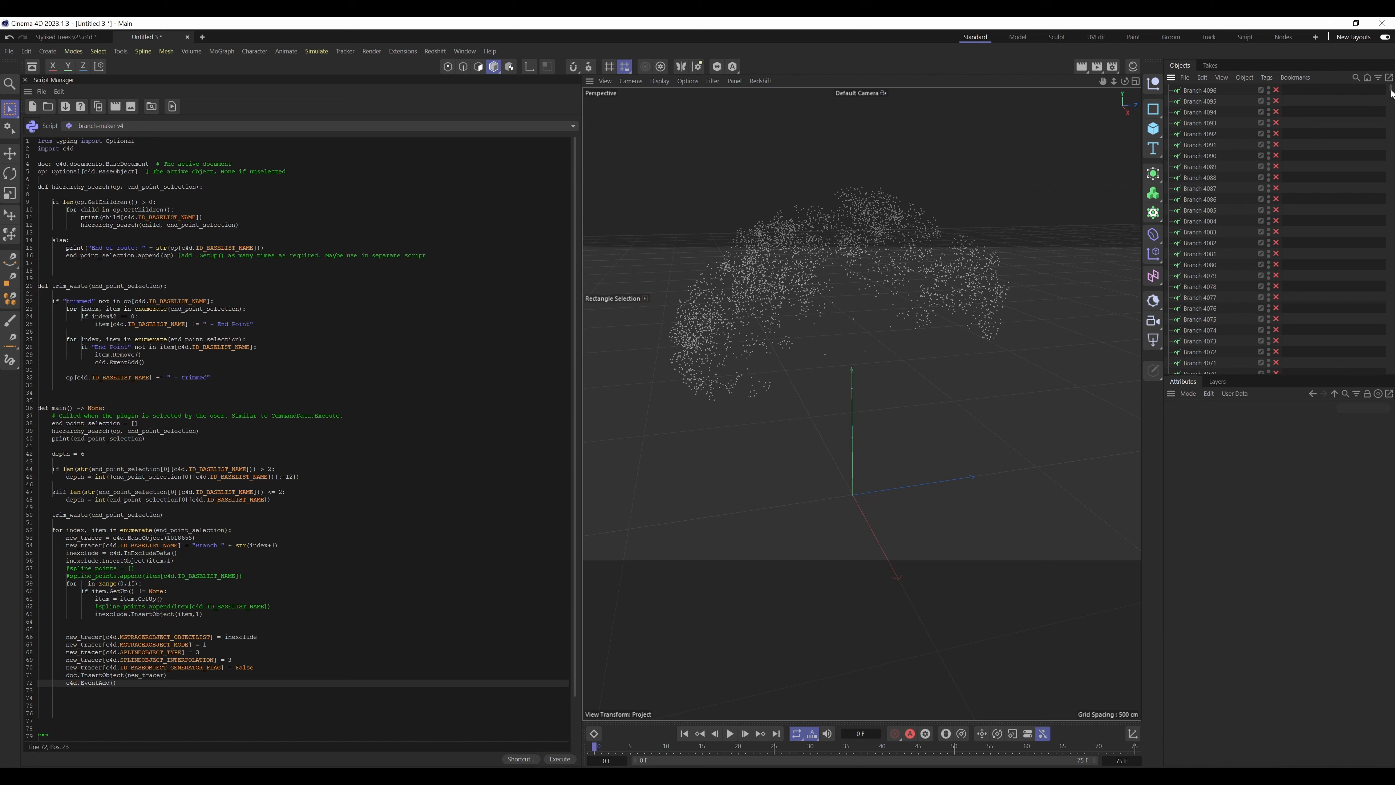
Step: Expand the Root - trimmed hierarchy, examine its 13 - End Point null, and collapse it again
drag(1391, 93, 1392, 379)
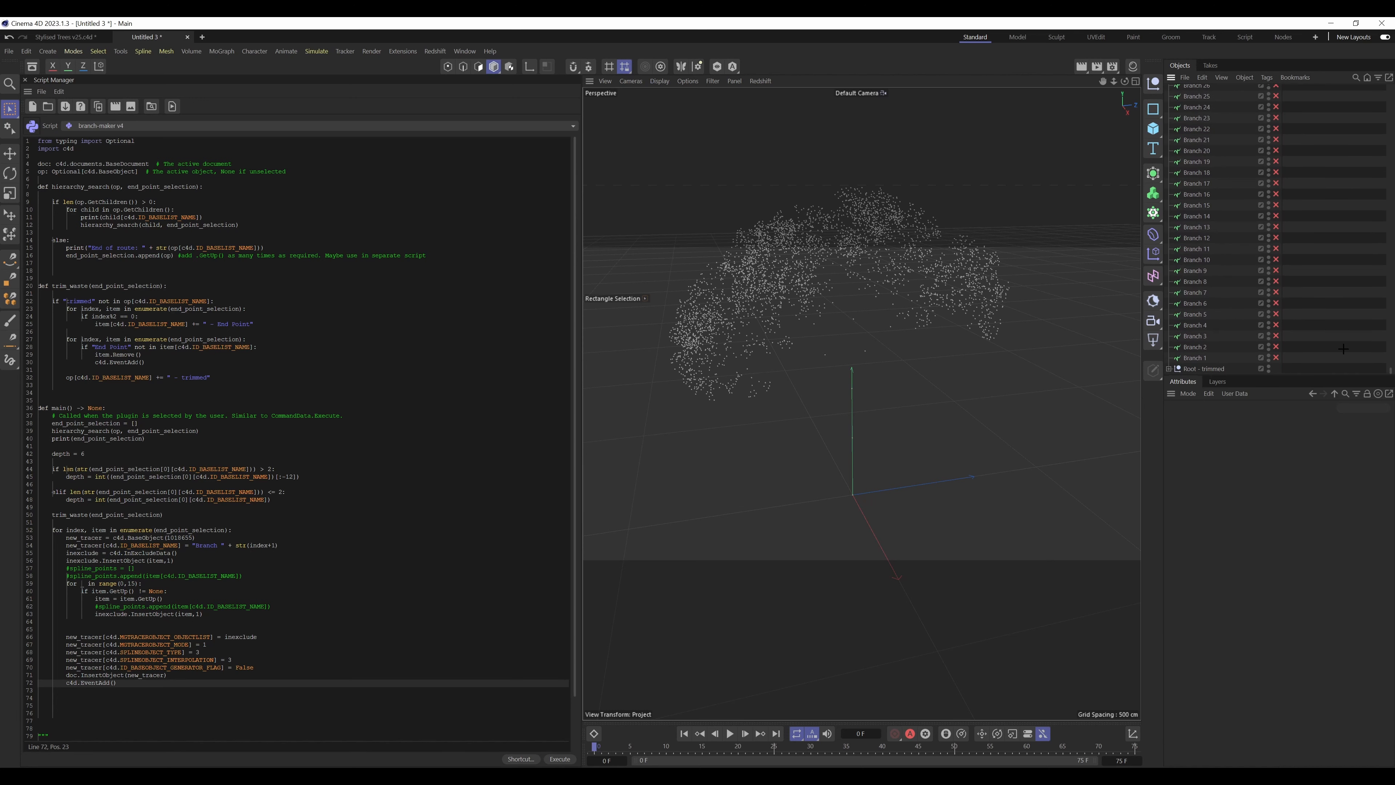
click(1201, 367)
click(1168, 368)
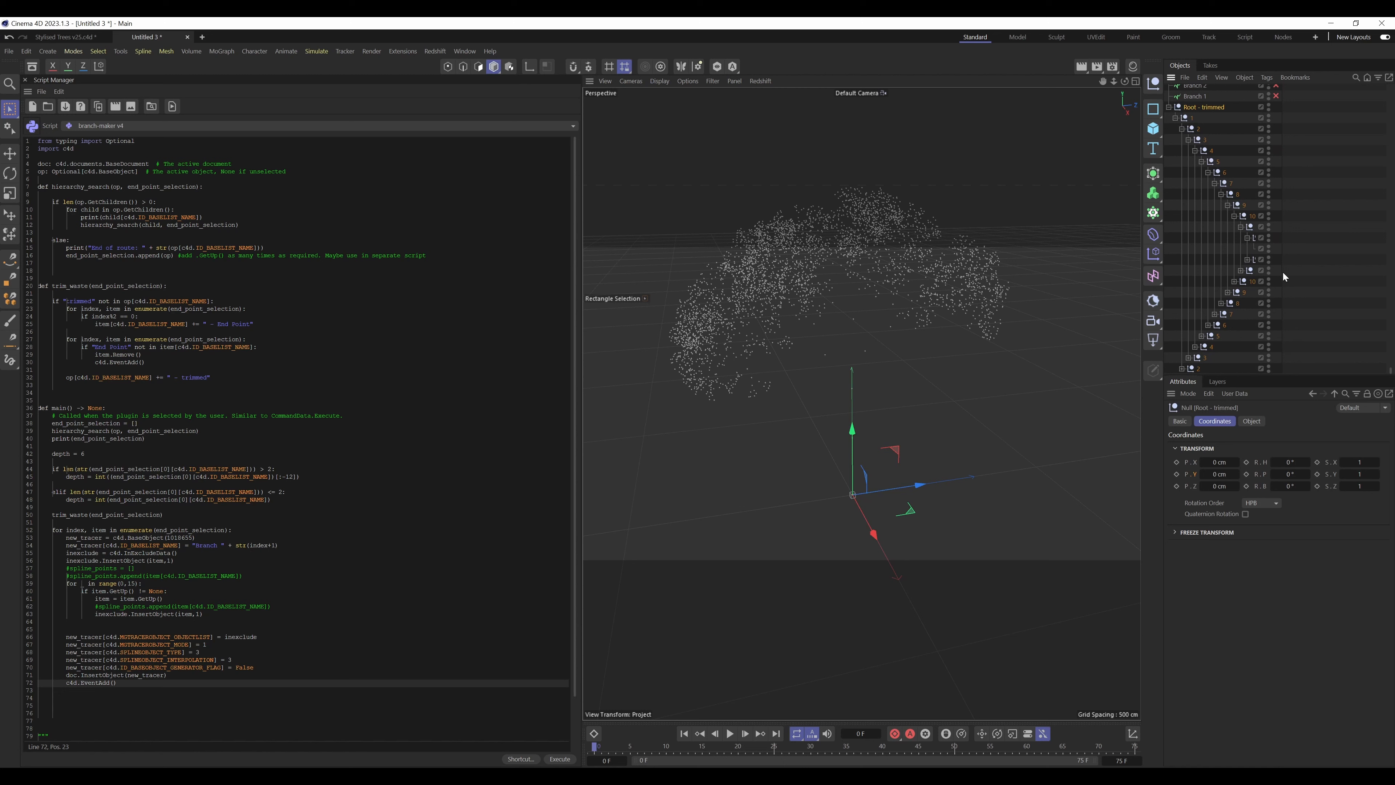
drag(1282, 271, 1347, 265)
click(1288, 250)
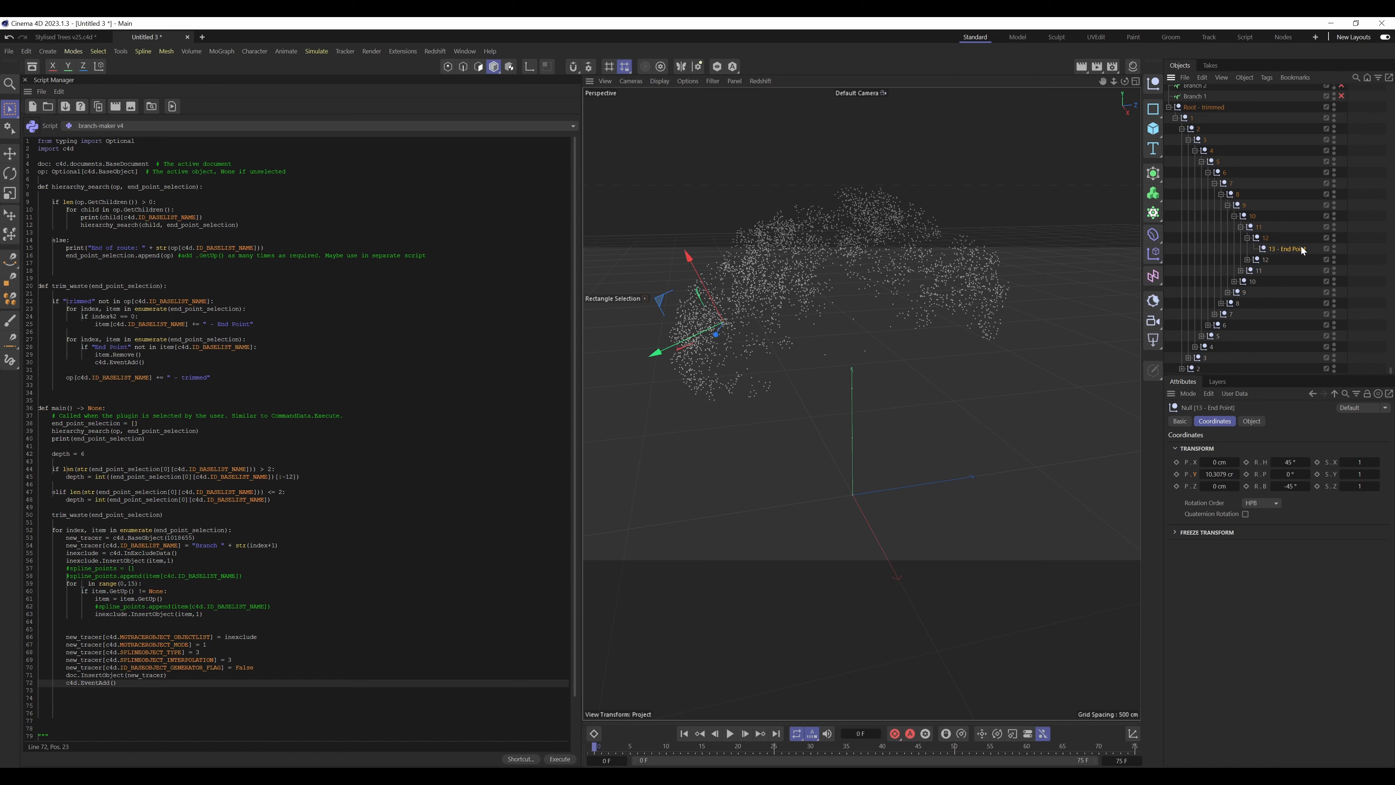
click(1351, 245)
click(1169, 107)
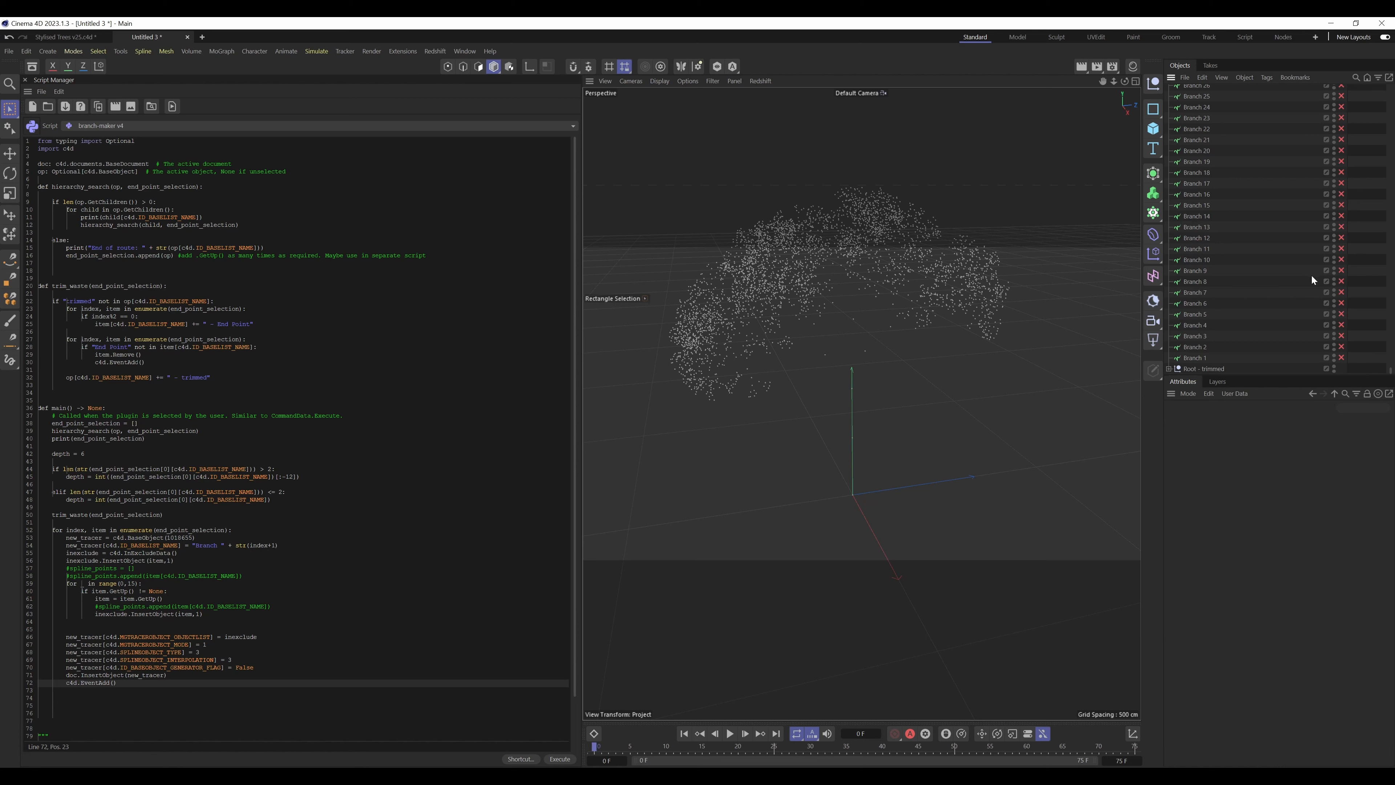
Step: Enable the tracers Branch 1 to Branch 18 to preview their splines
drag(1342, 357, 1342, 175)
scroll(1368, 181, up, 2)
drag(1125, 82, 1101, 101)
alt+drag(862, 402, 716, 403)
Step: Examine the object properties of the Branch 18 tracer and clear the selection
click(1200, 239)
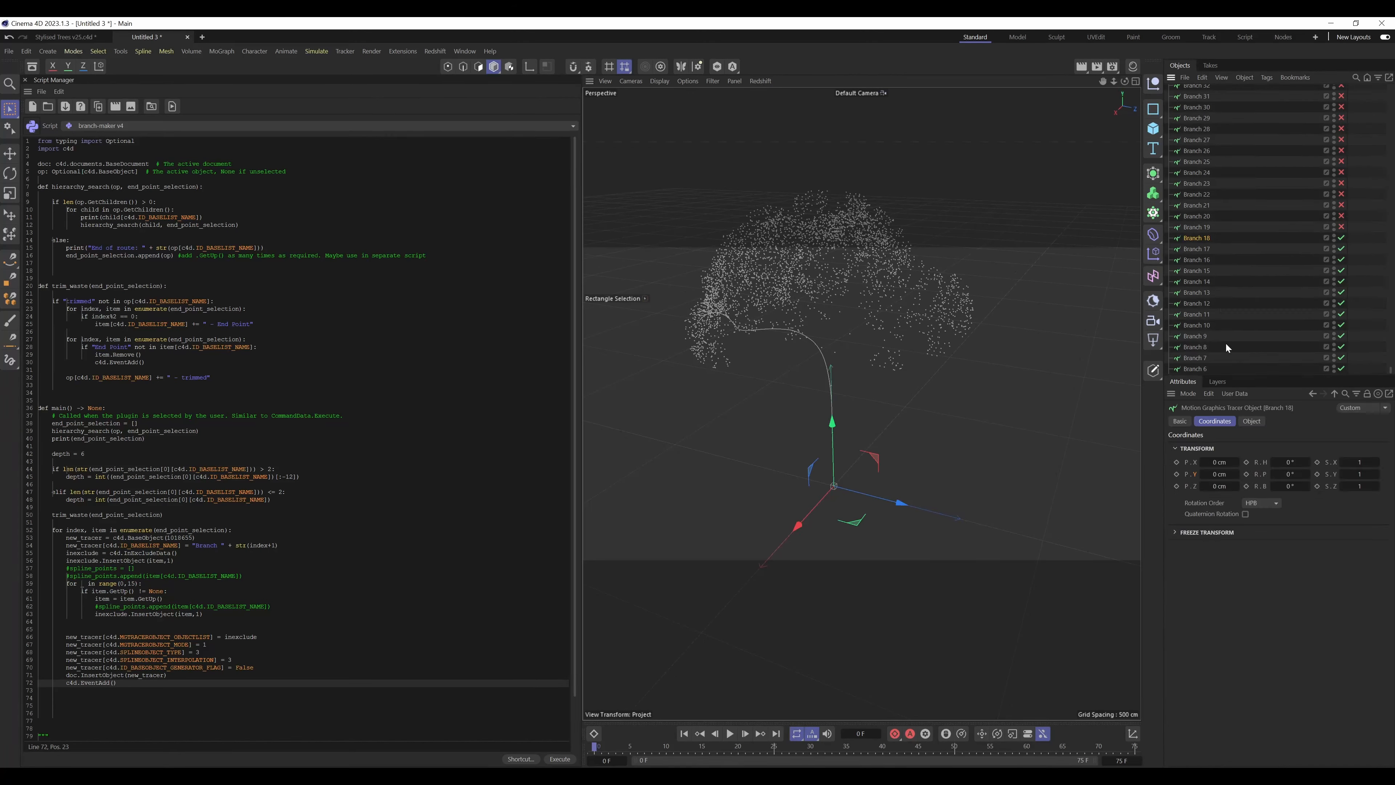
click(1254, 422)
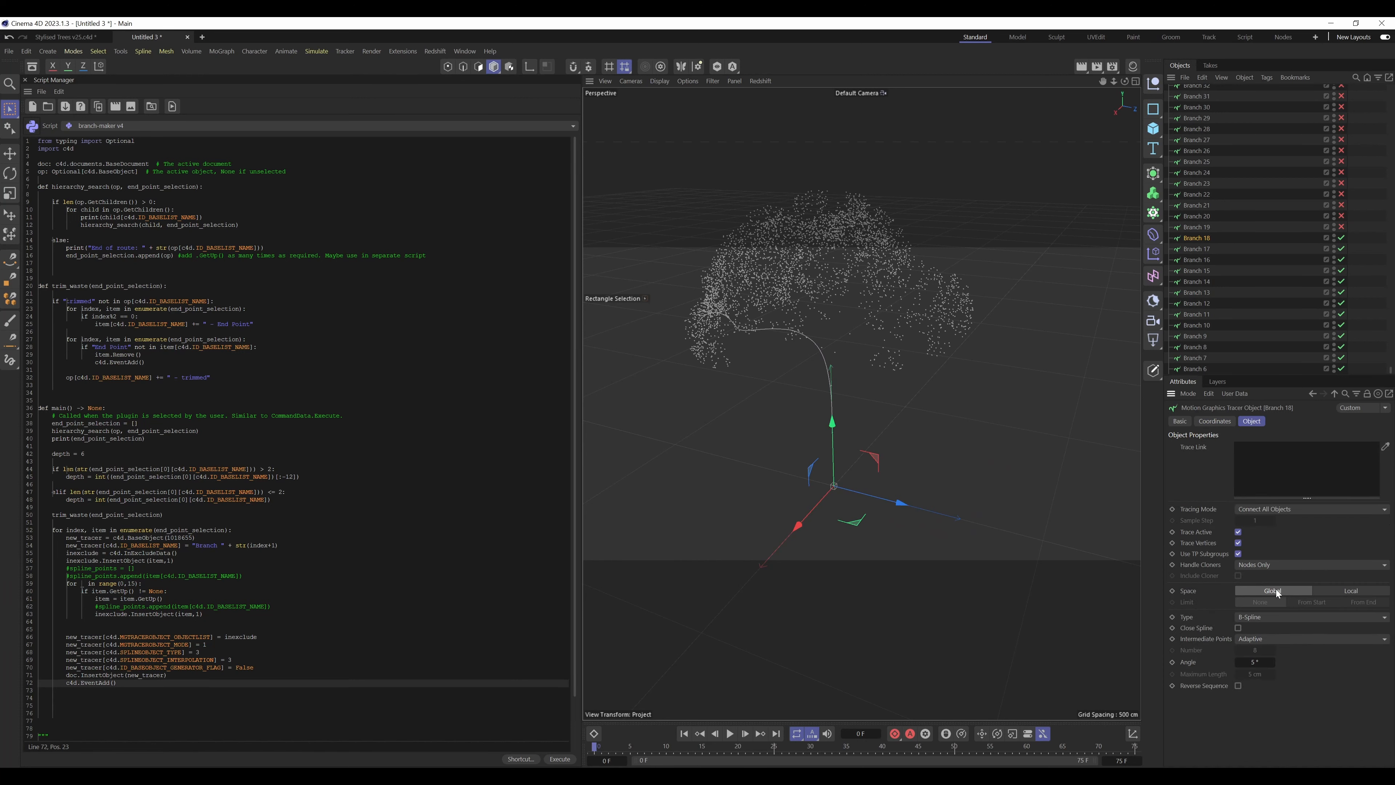
click(1216, 191)
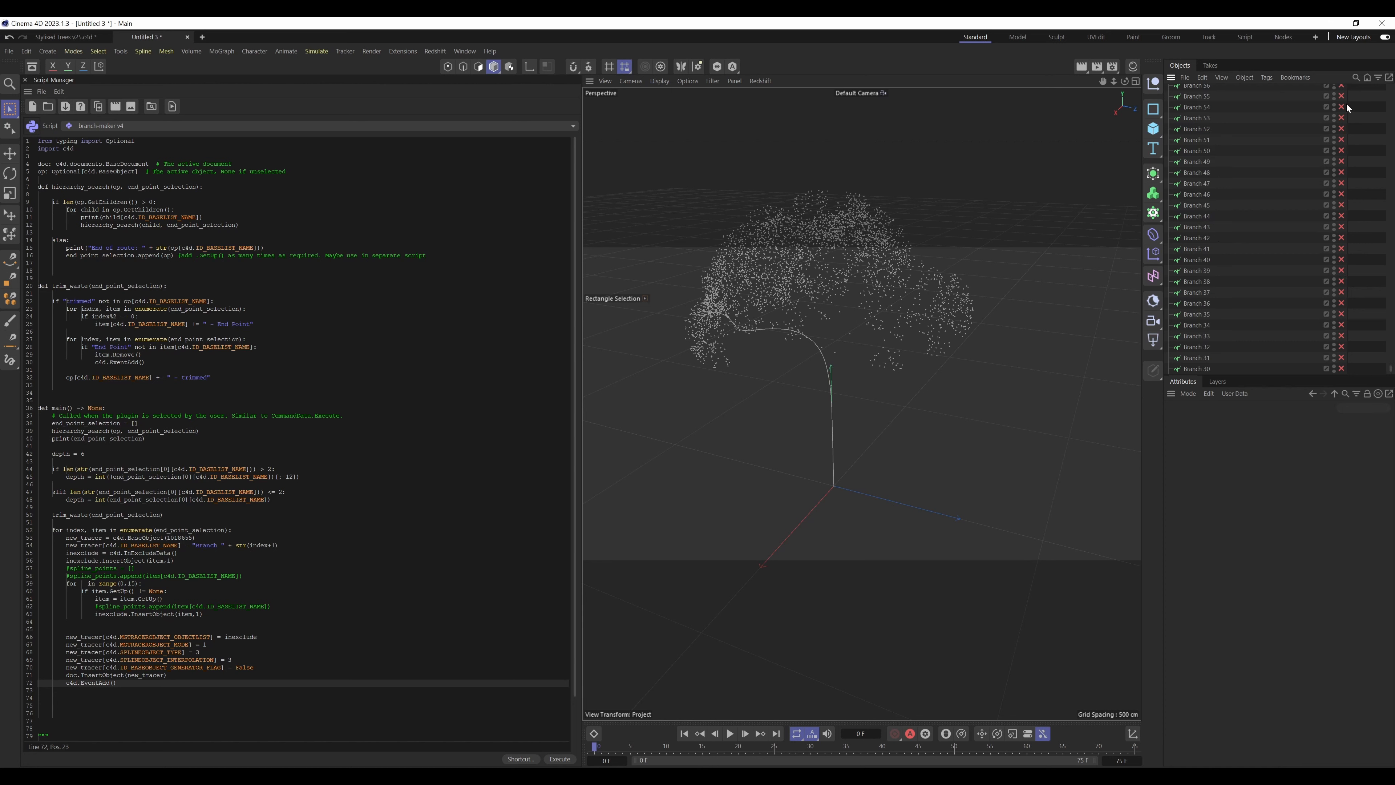
Step: Enable further groups of tracers, including Branch 55 downwards and Branch 141 to 157, and inspect the resulting branches
drag(1342, 97, 1343, 281)
scroll(1267, 262, up, 20)
drag(1342, 96, 1343, 271)
scroll(739, 327, up, 6)
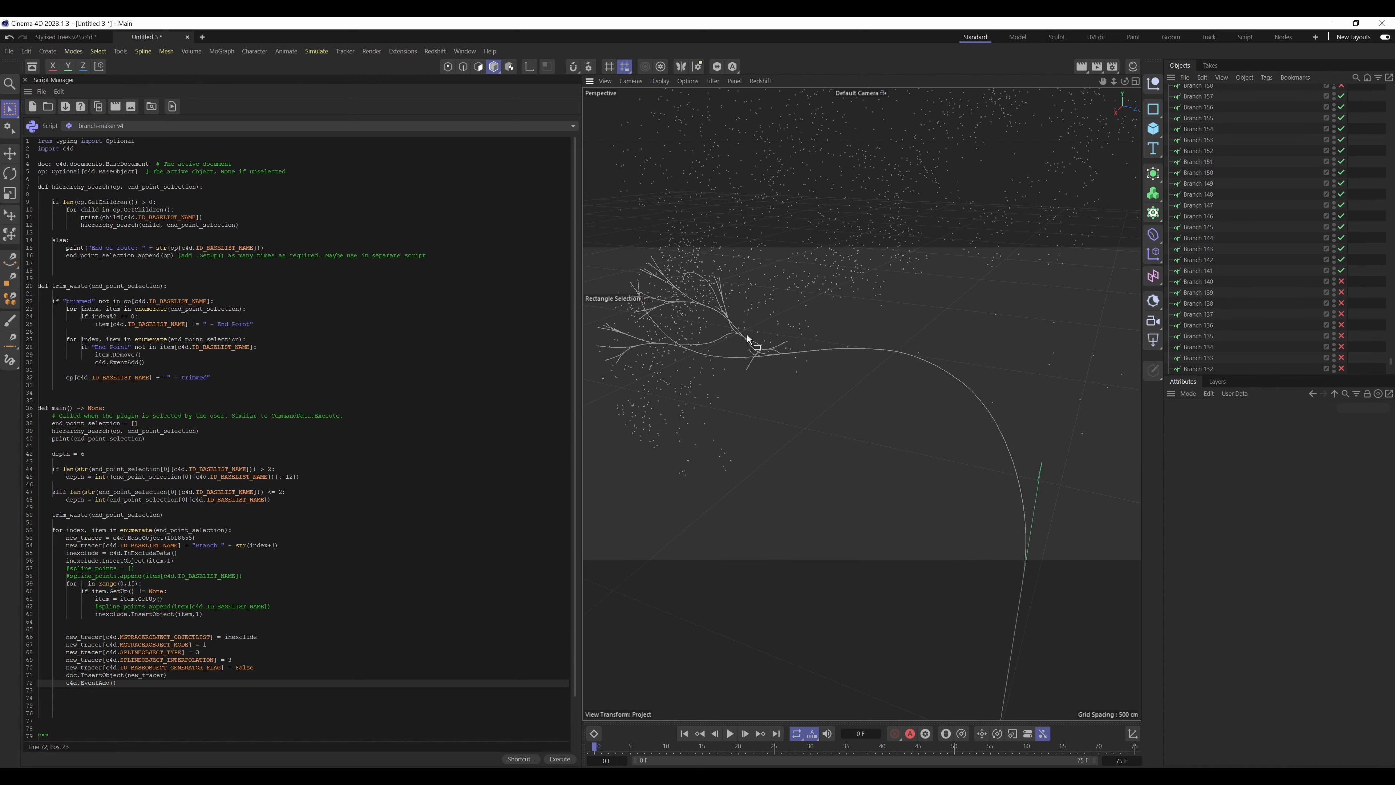
alt+drag(748, 339, 791, 368)
Step: Disable all the enabled tracers again, down to Branch 1
drag(1343, 98, 1354, 216)
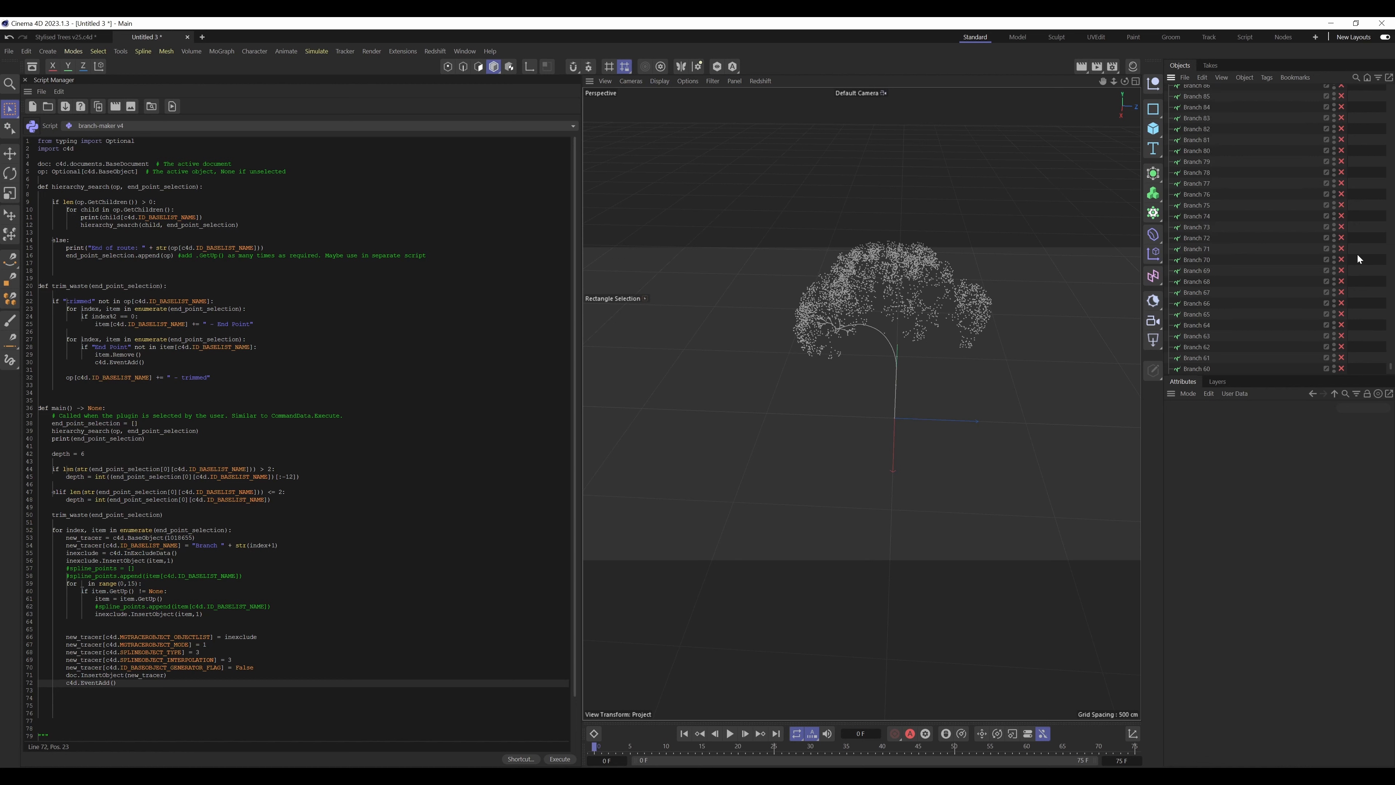
drag(1341, 166, 1352, 234)
scroll(1356, 328, down, 10)
drag(1346, 178, 1394, 377)
Step: Run the "enable and select previous 10 tracers" script from Root - trimmed and merge Branch 1 to 10 with Connect Objects + Delete
click(140, 127)
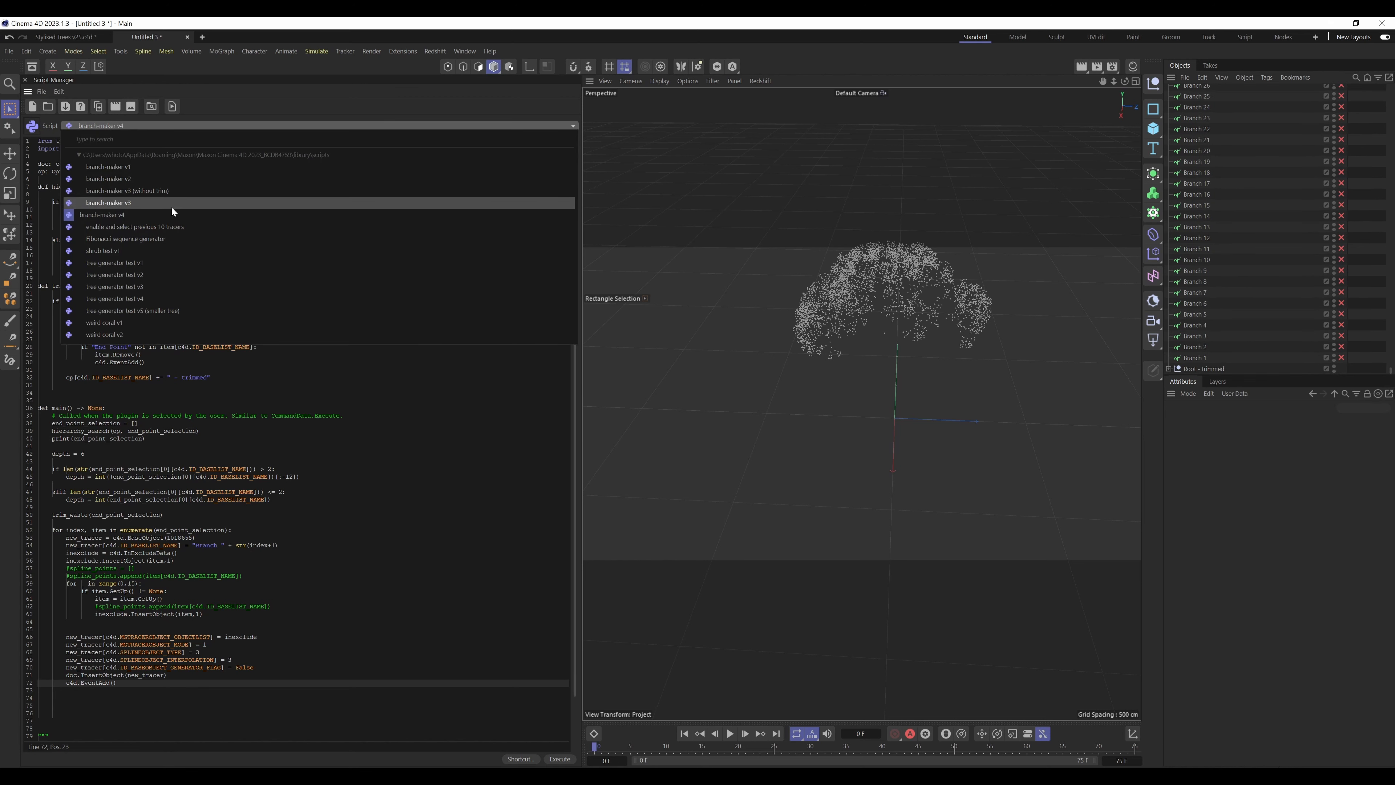
click(170, 228)
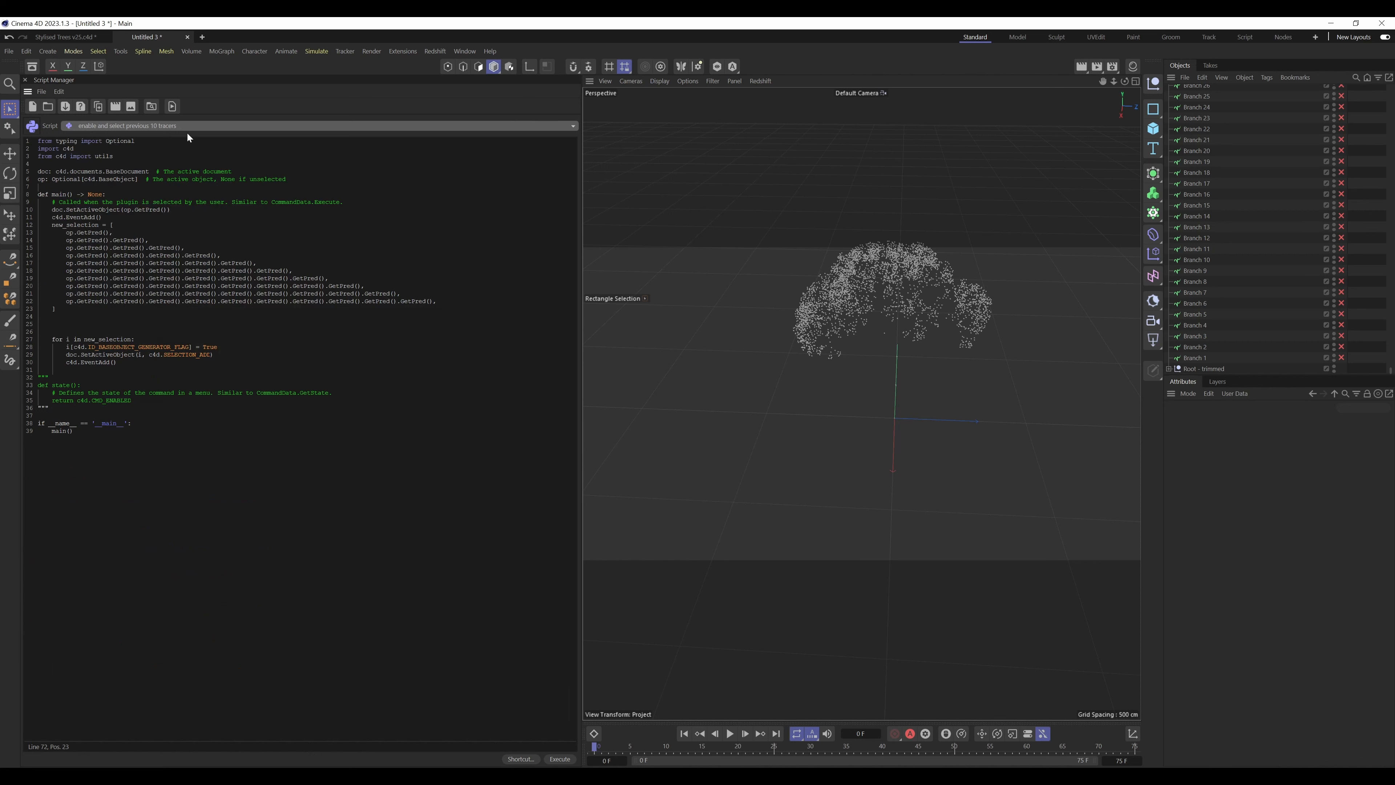
click(1198, 369)
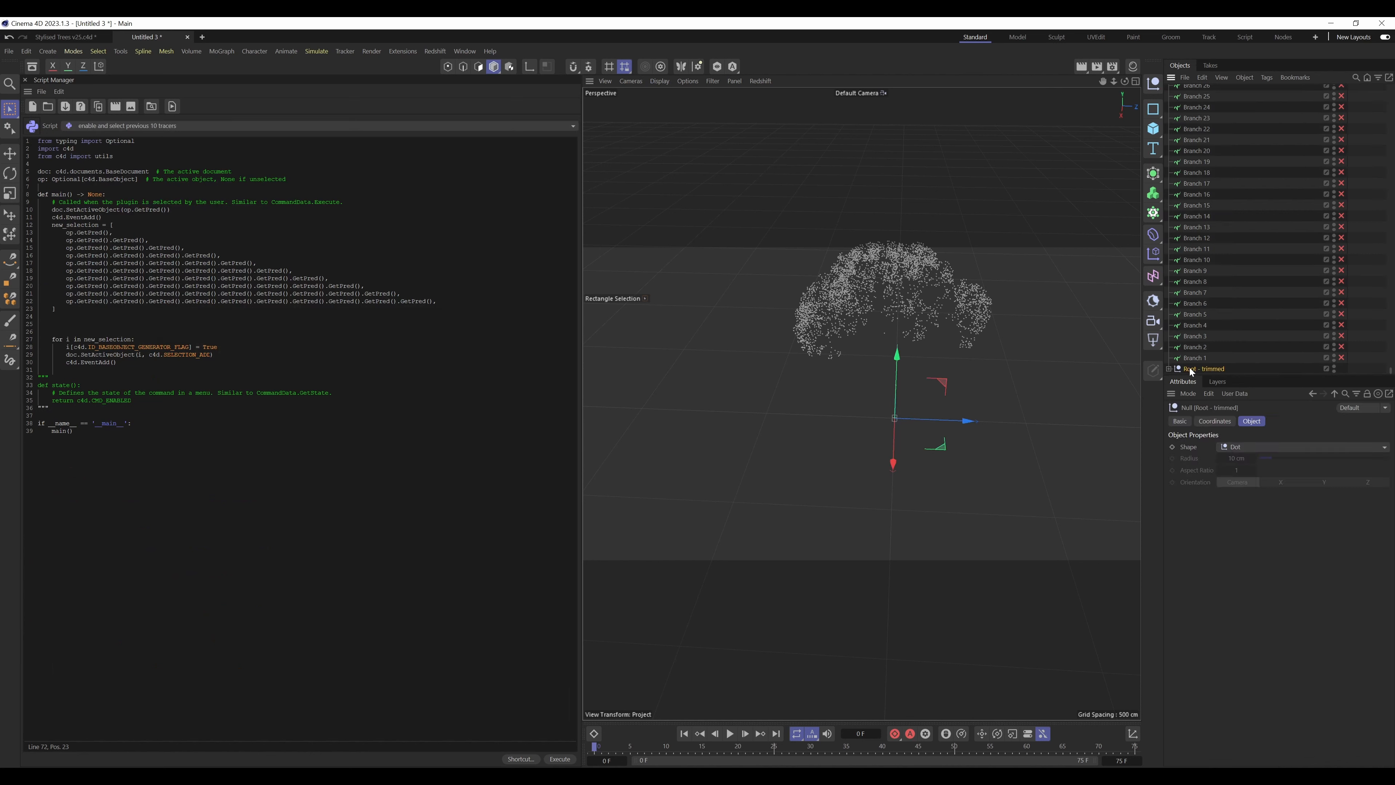
click(561, 760)
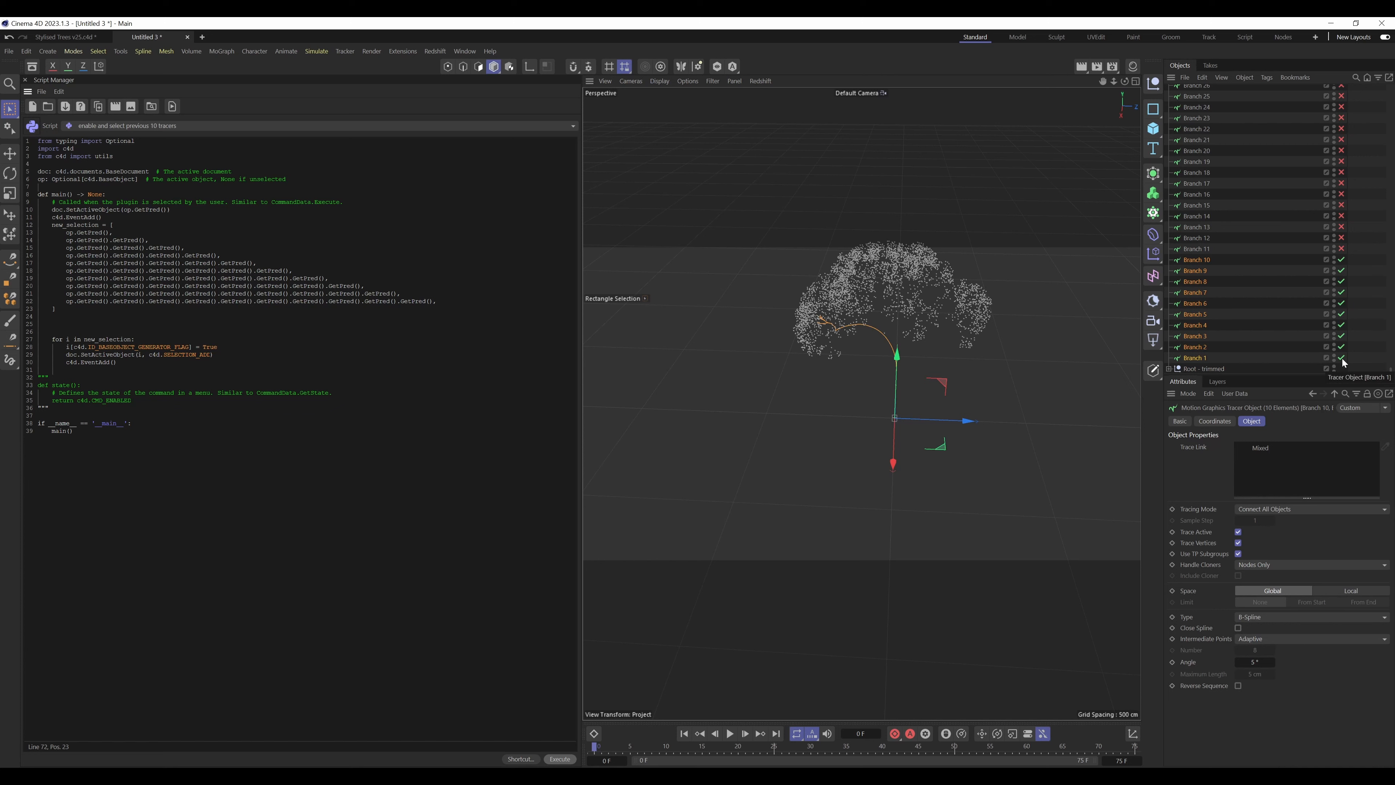
right_click(1202, 259)
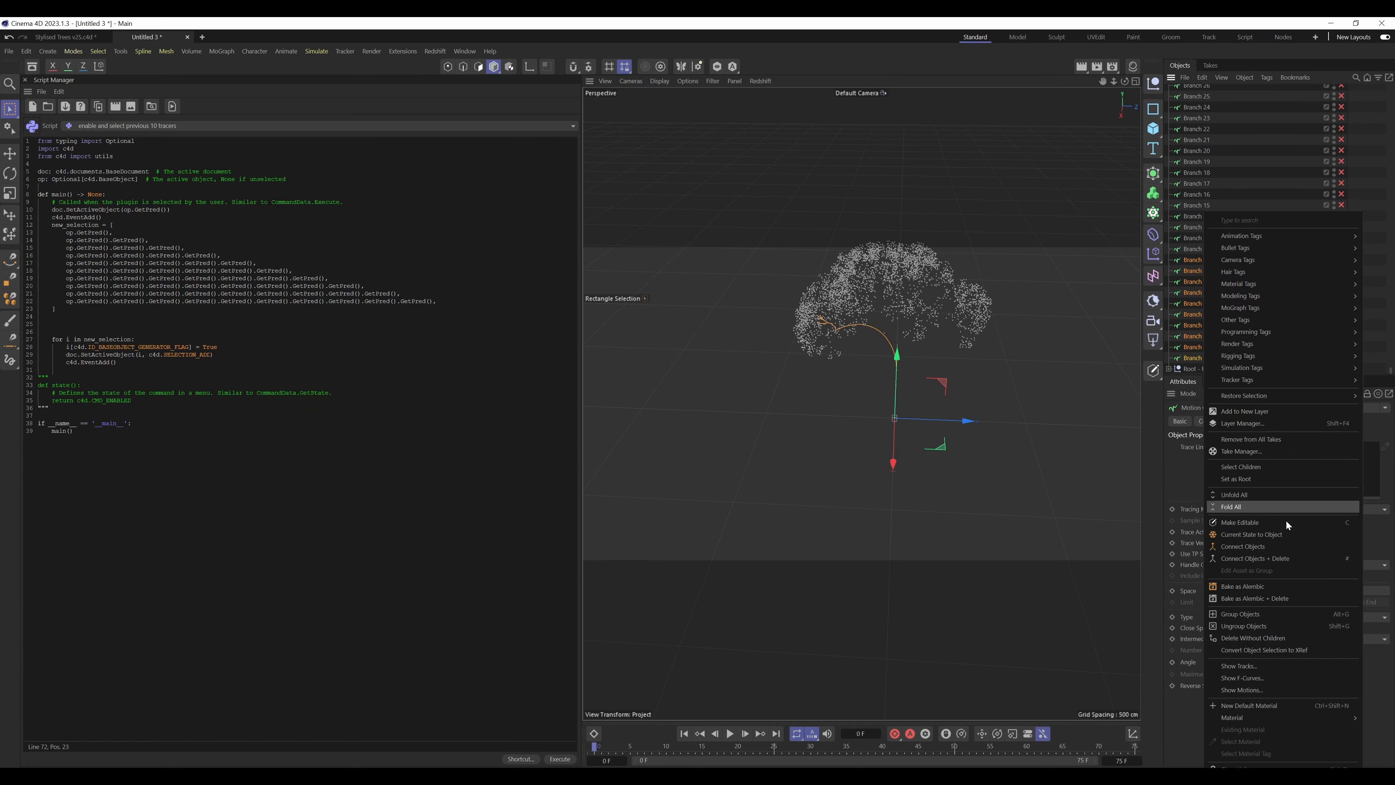
click(1261, 559)
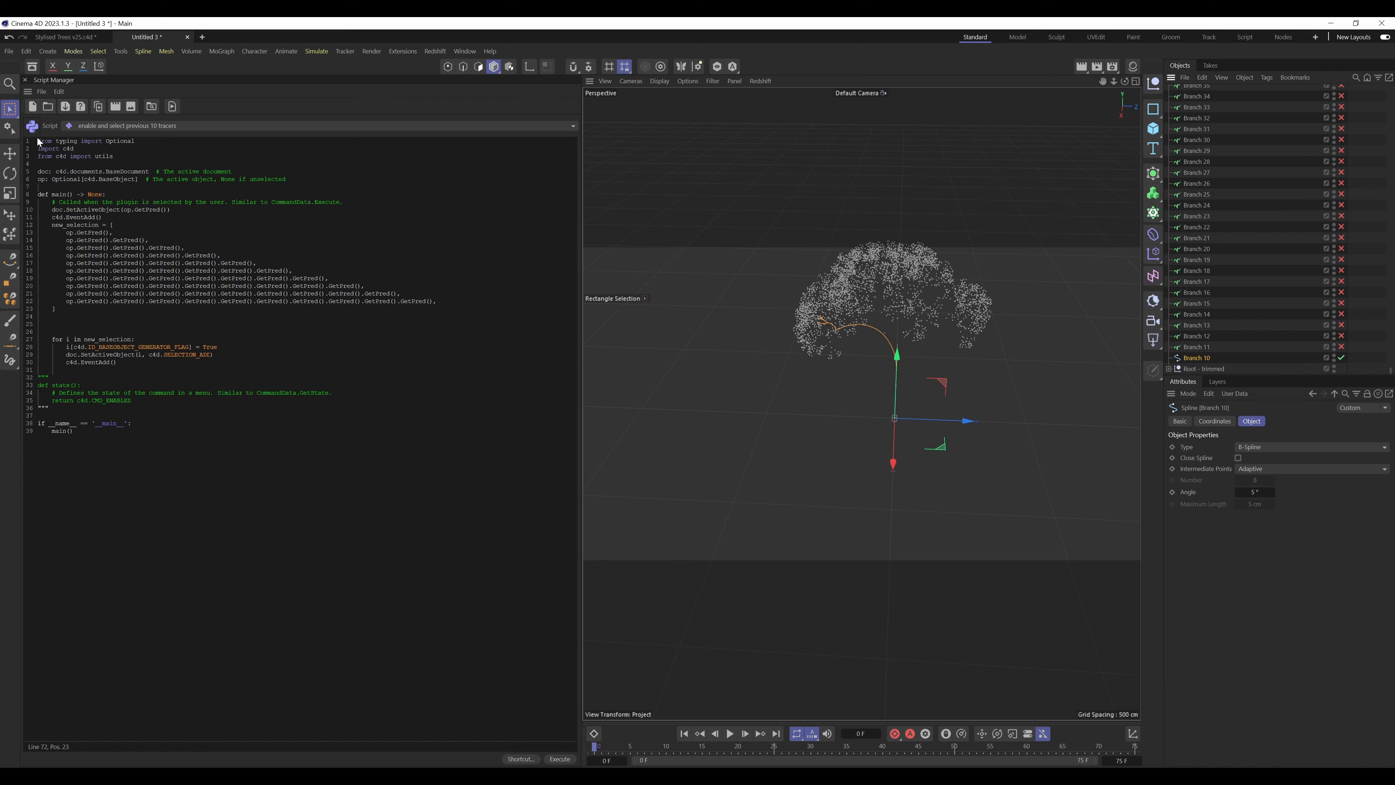
Step: Add the "enable and select previous 10 tracers" script to the palette above the viewport and run it on Branch 11 to 20
drag(33, 129, 744, 71)
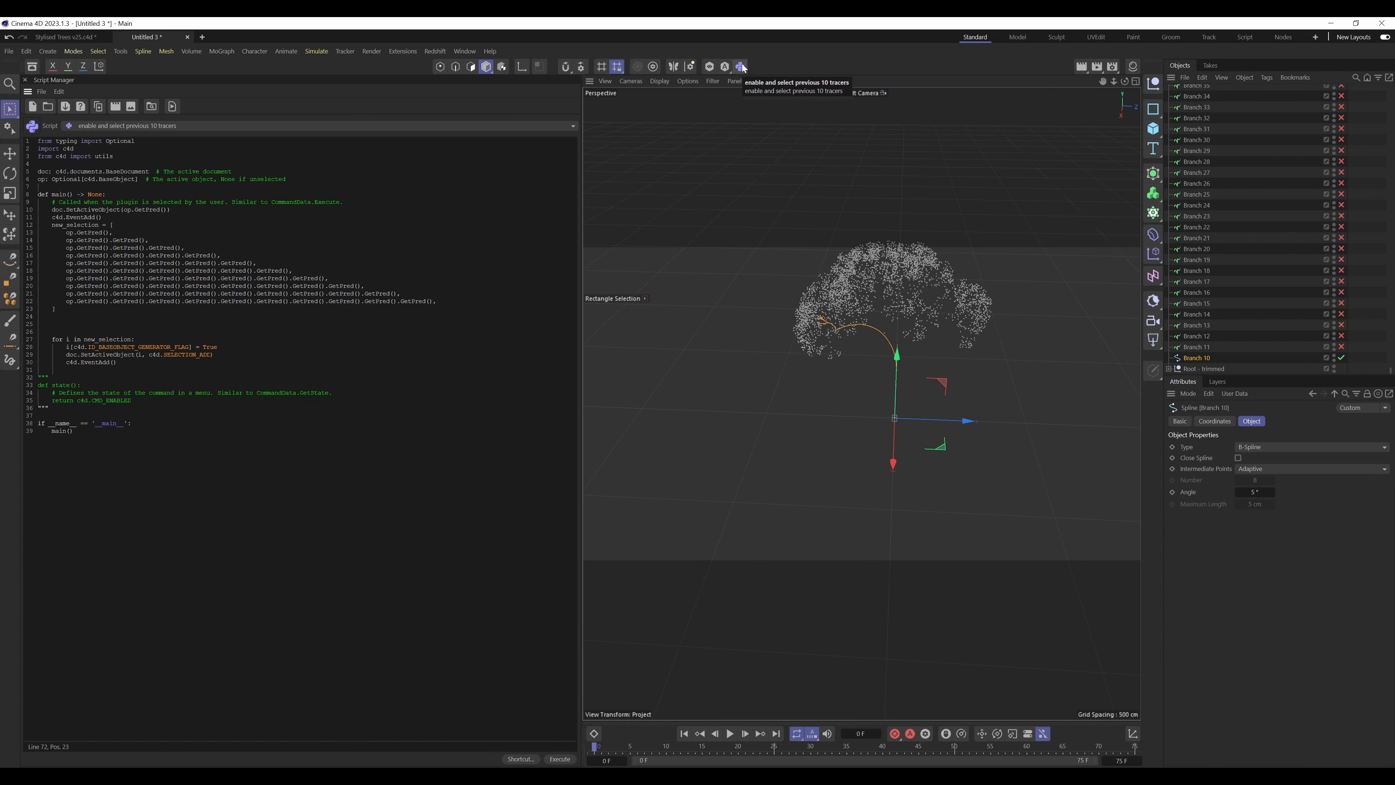
click(741, 67)
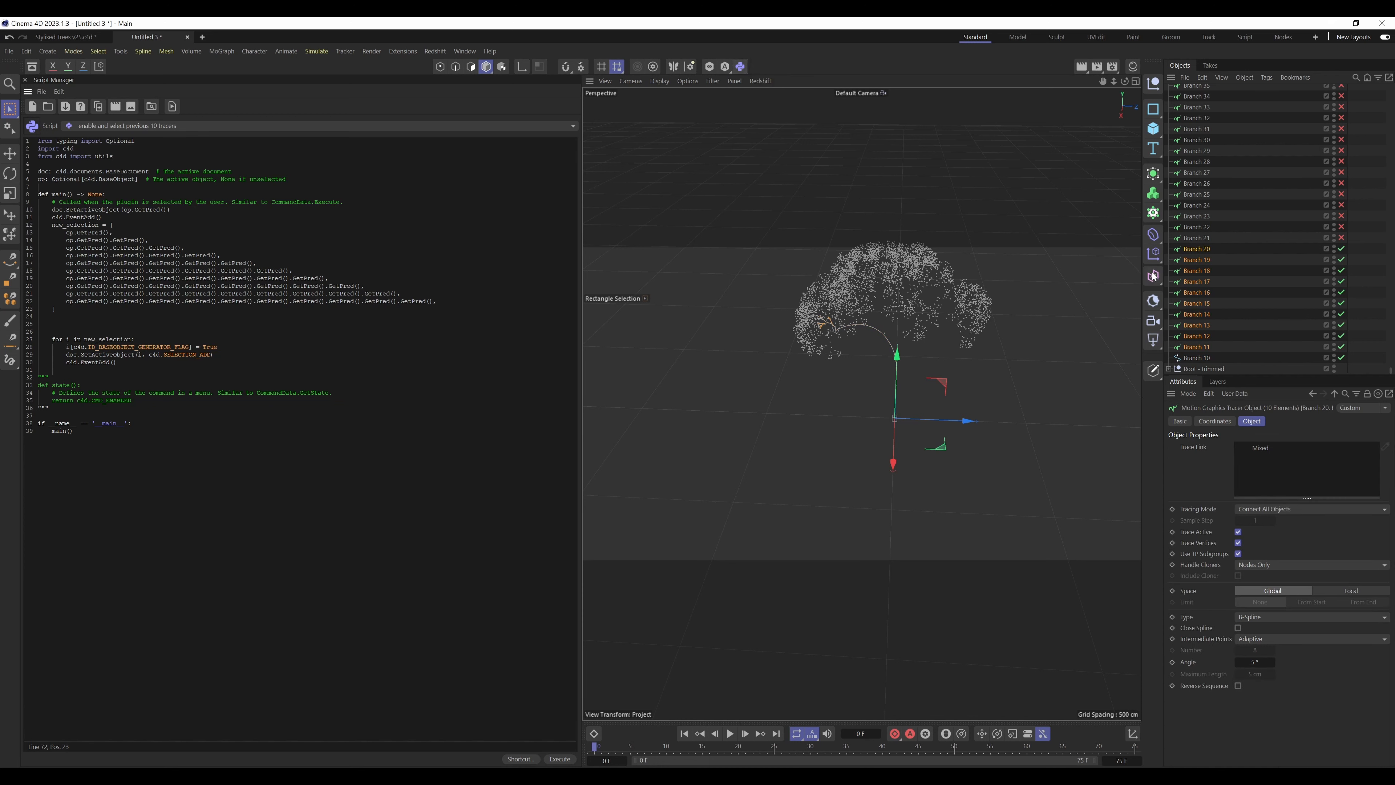
Step: Find the Connect Objects + Delete command with the filter "connec" and add it to the palette beside the script
click(471, 52)
mouse_move(482, 72)
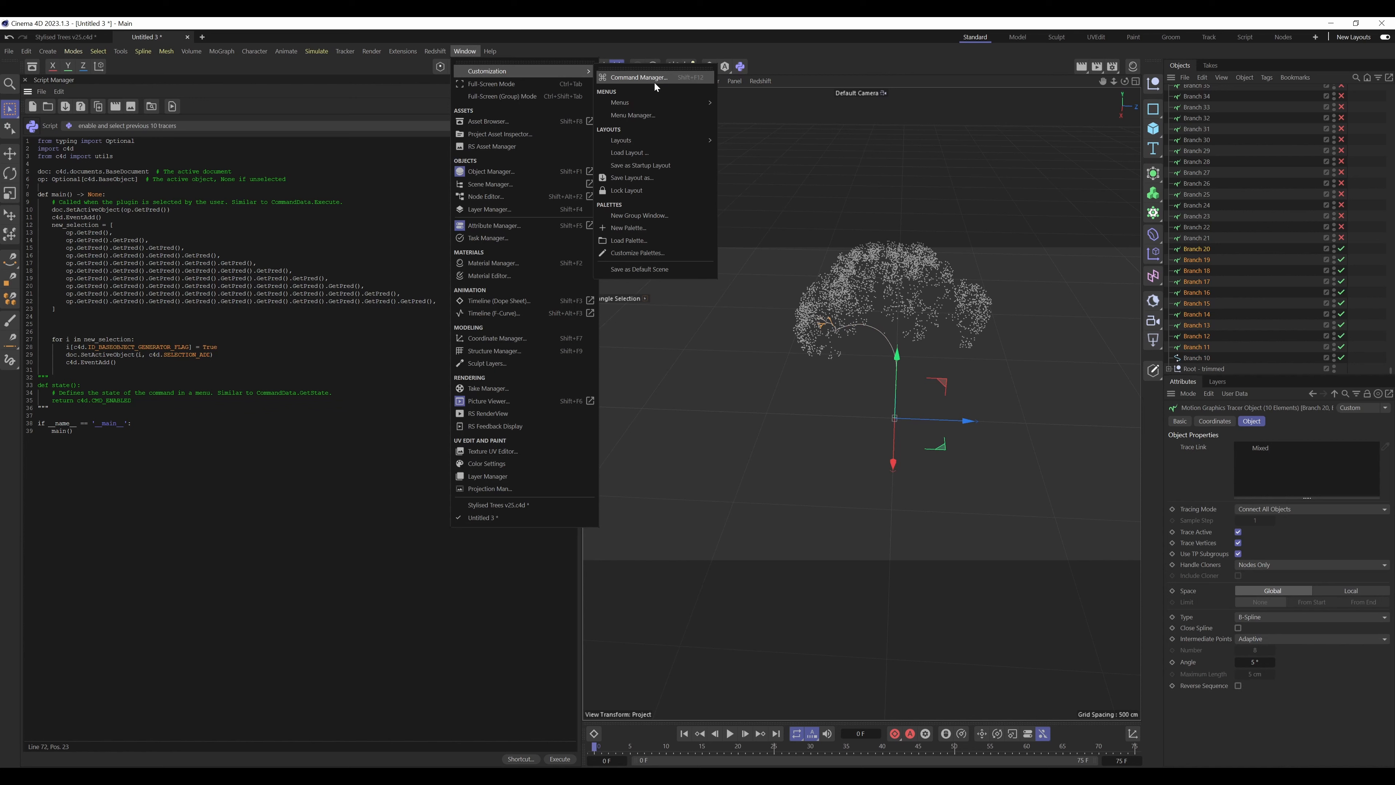
click(636, 254)
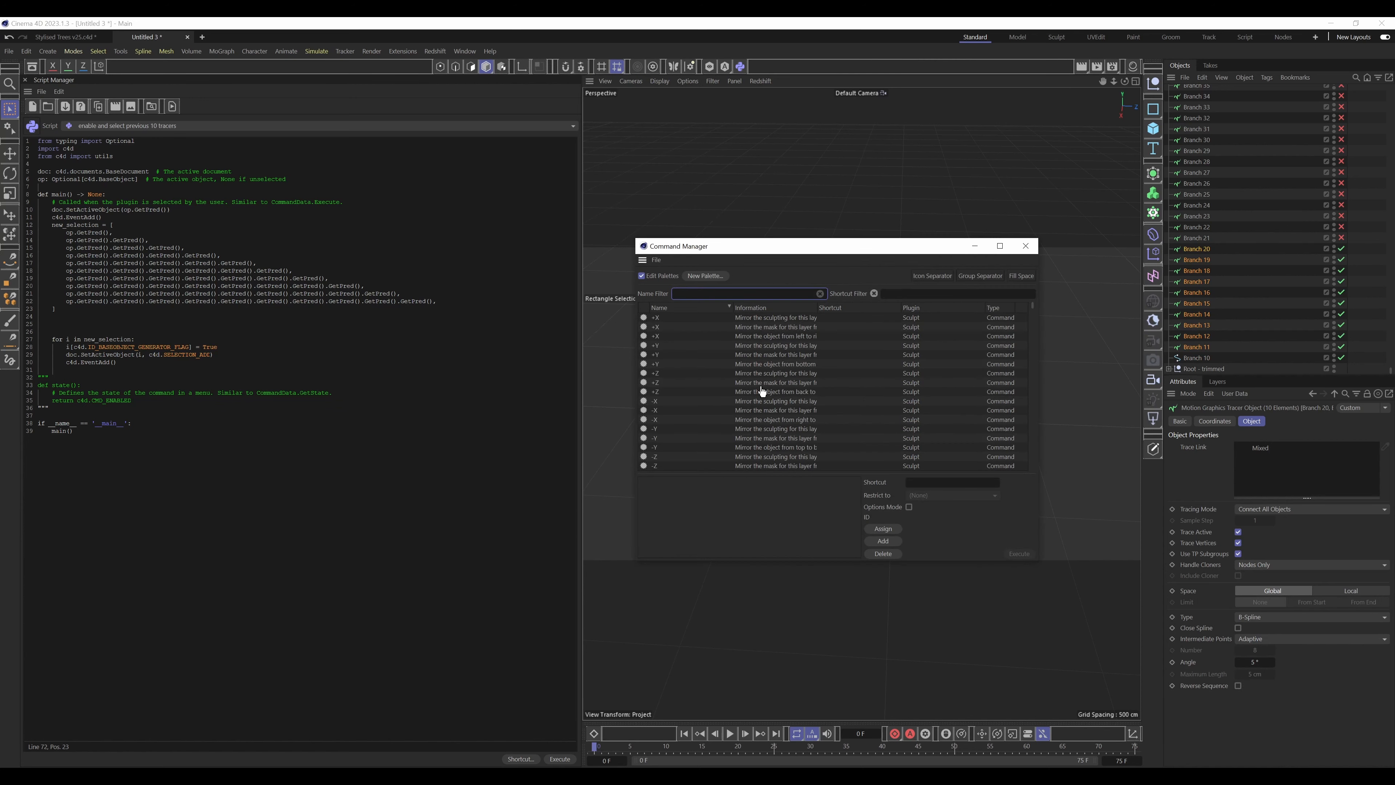
text(conne)
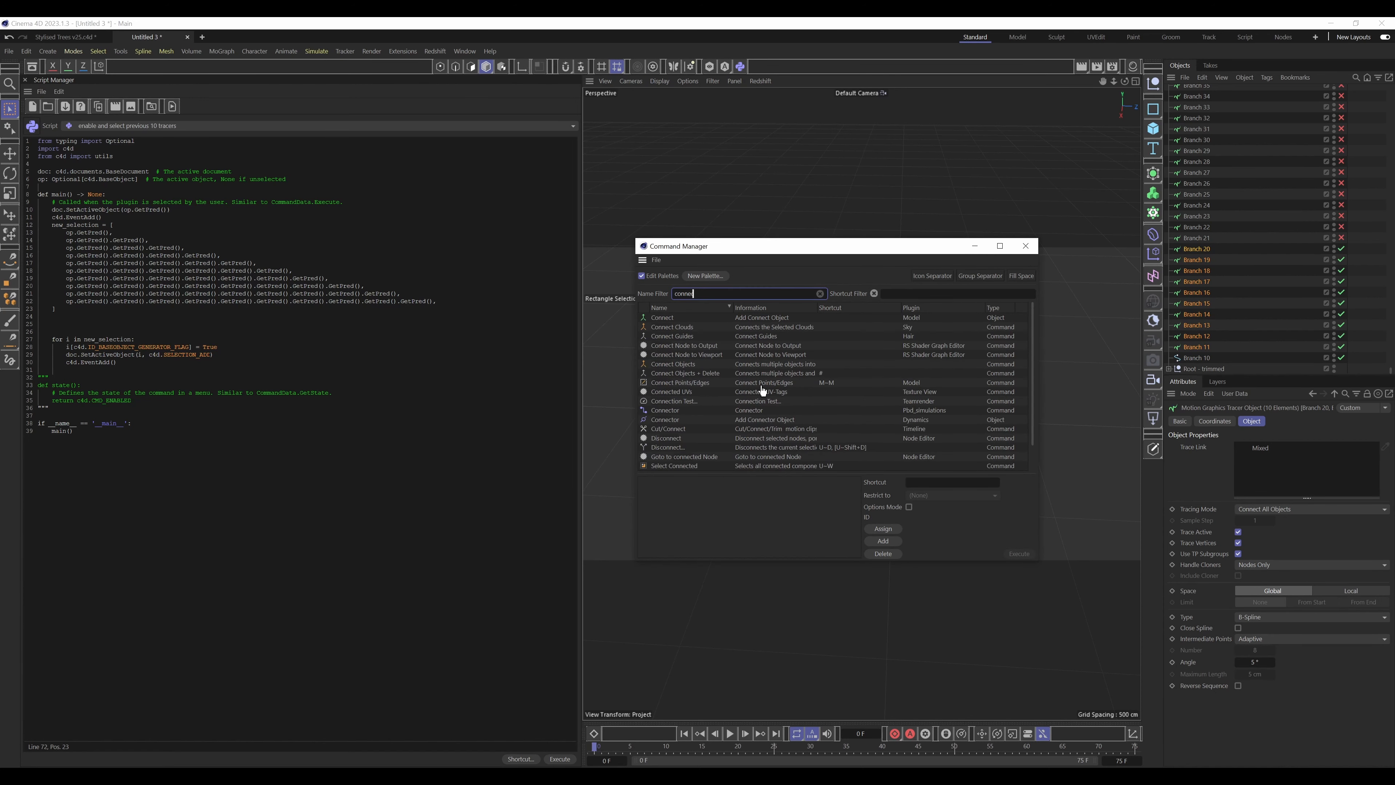
click(694, 374)
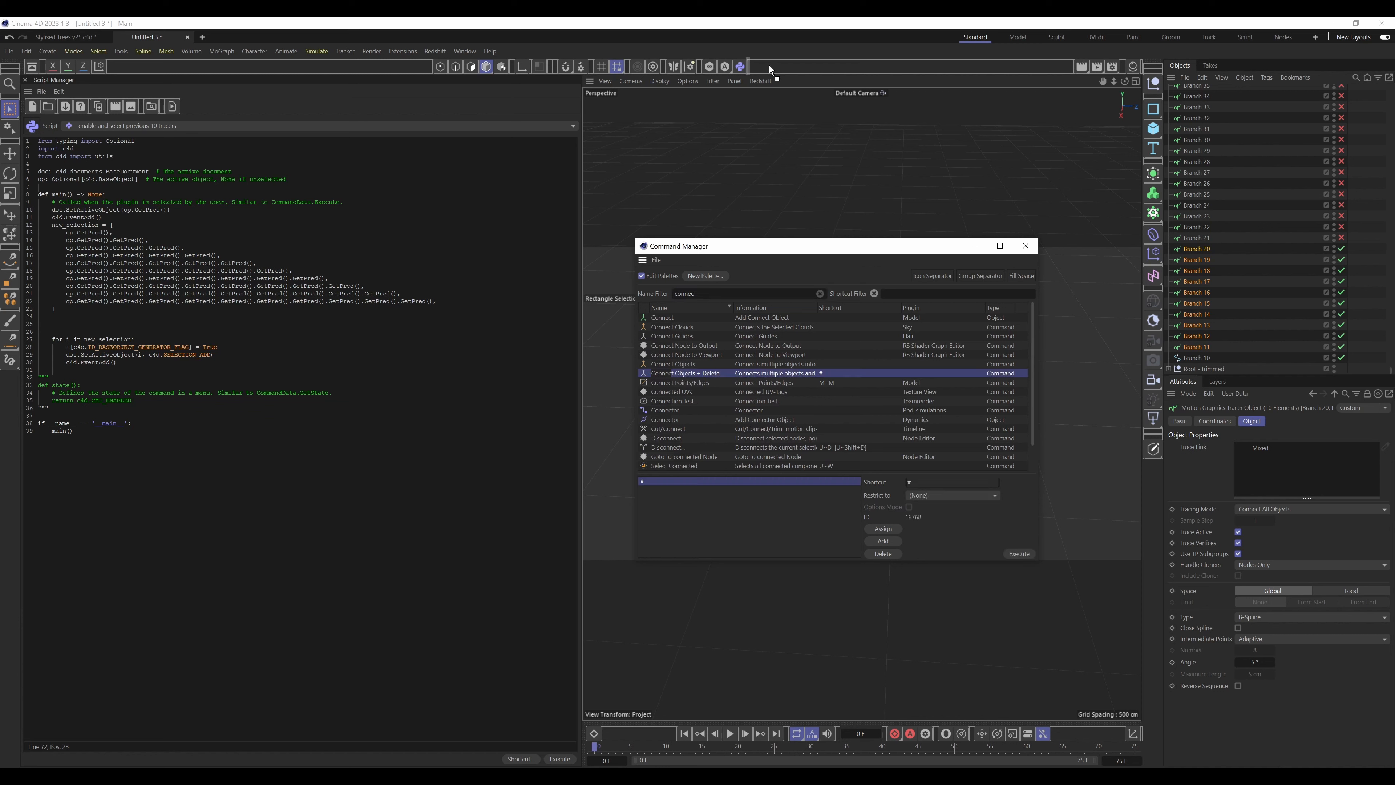
drag(770, 70, 768, 68)
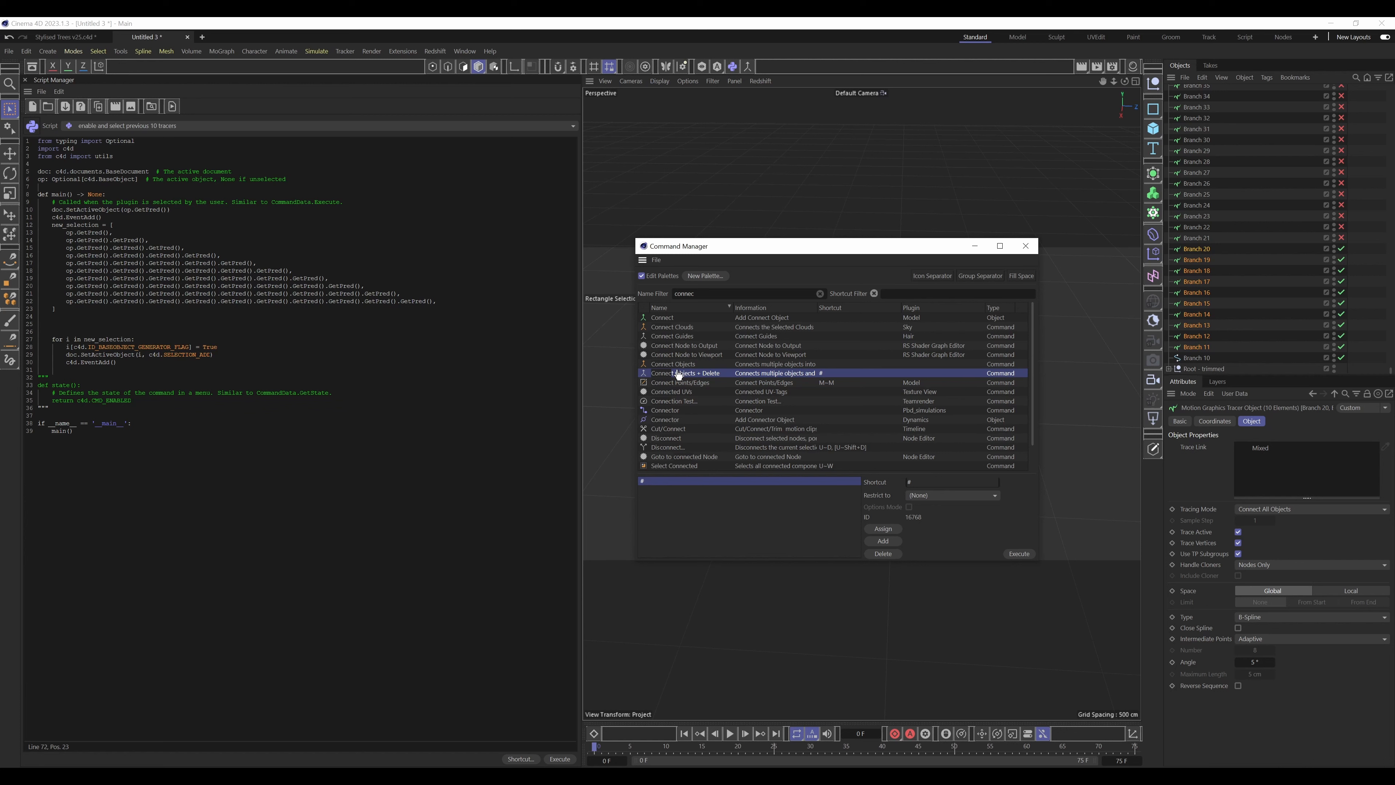
click(1025, 246)
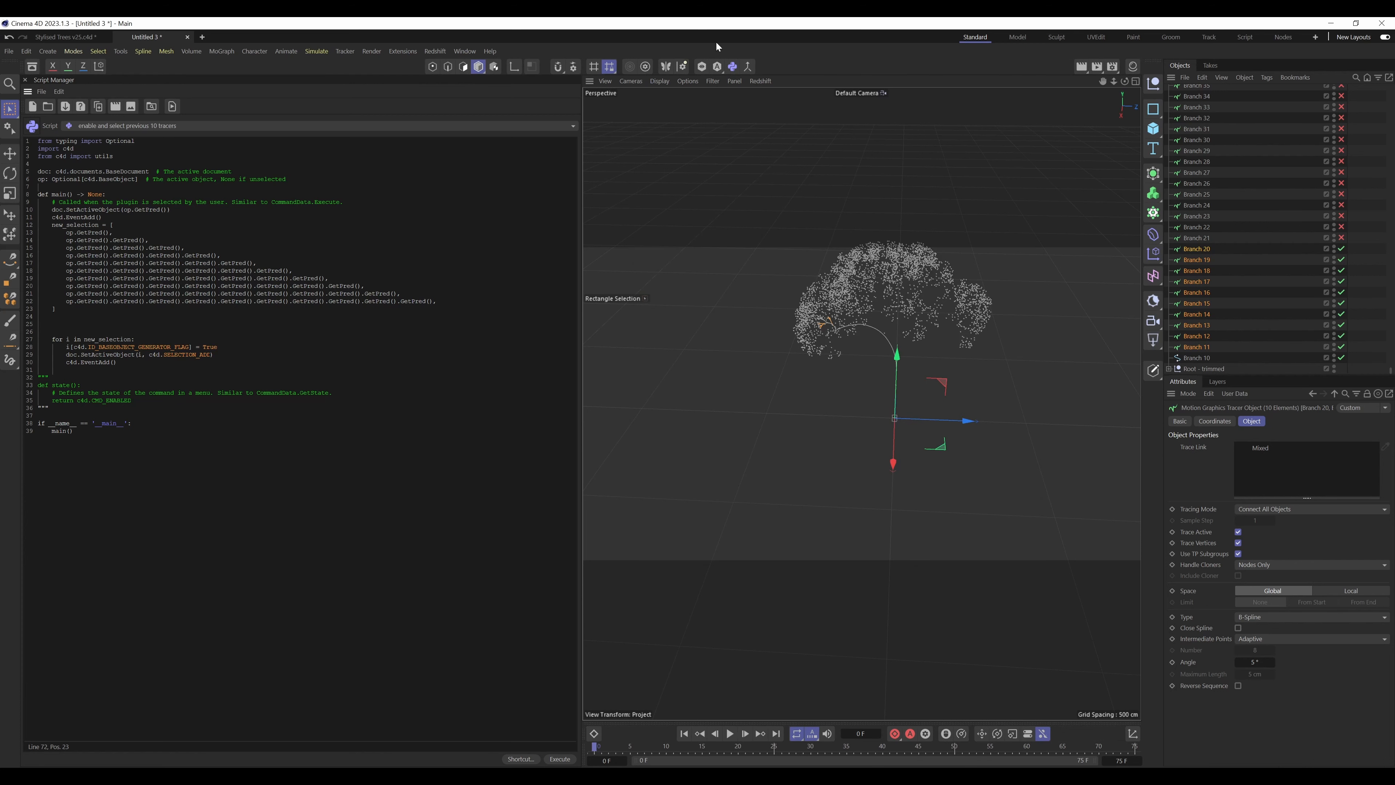
Step: Merge Branch 11 to 20 with Connect Objects + Delete, and repeat enabling and merging ten tracers at a time up to Branch 190
click(748, 67)
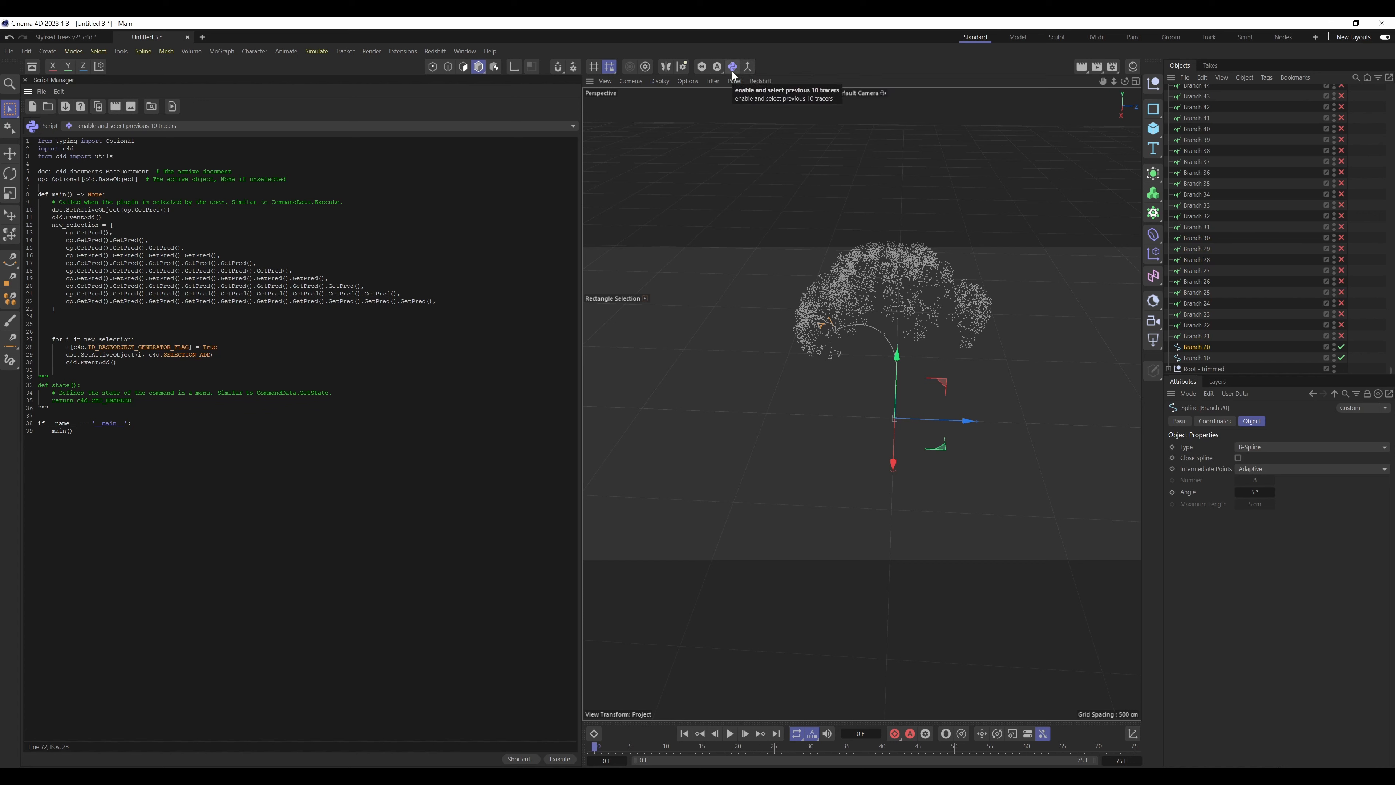
click(733, 67)
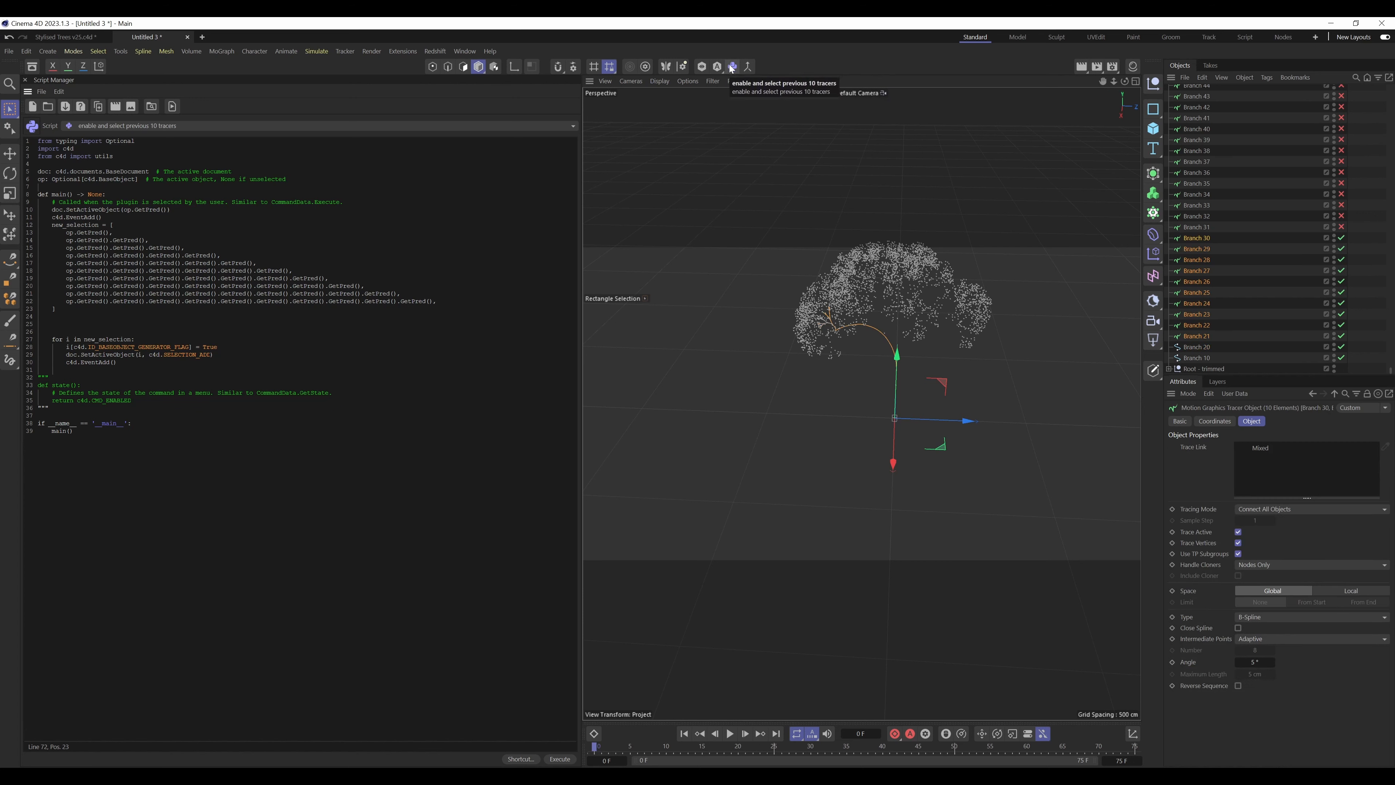
click(732, 67)
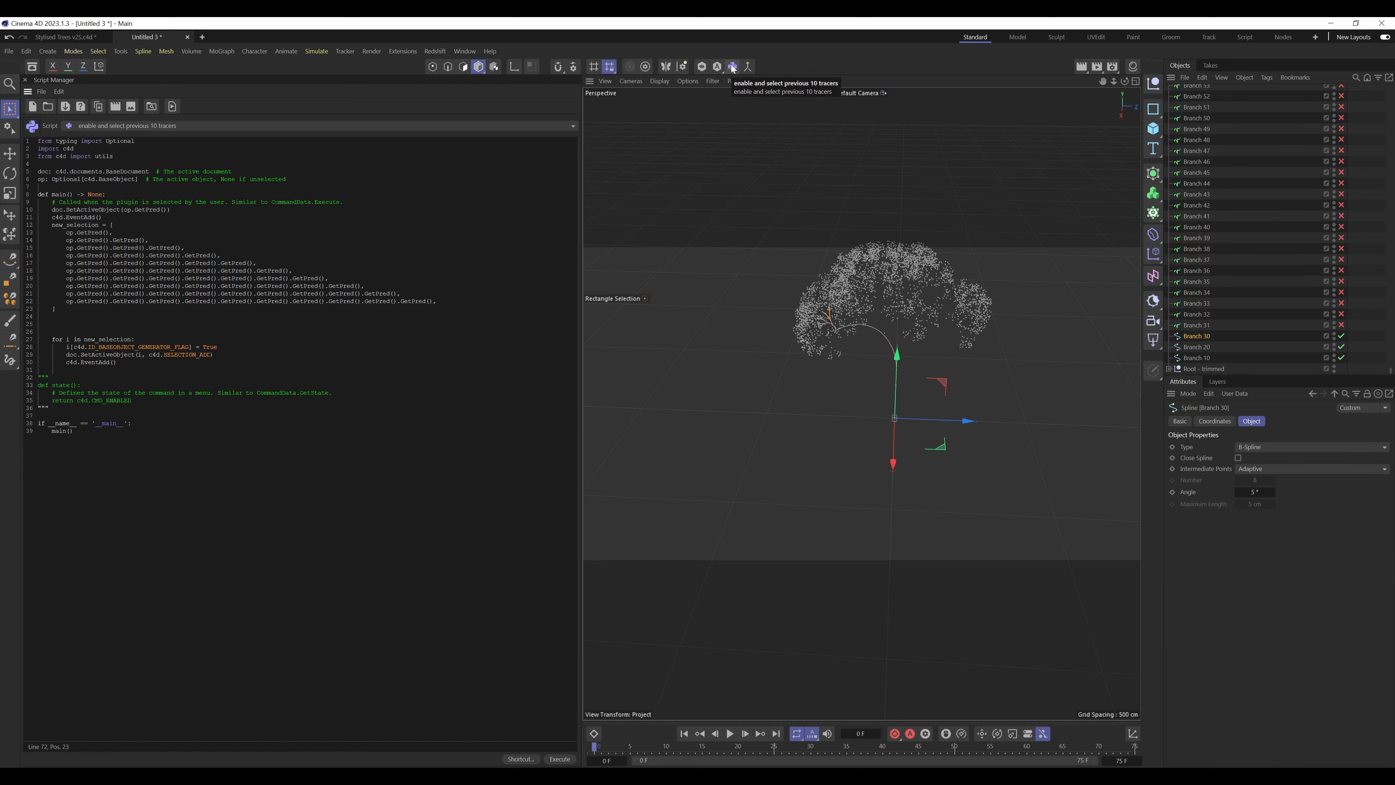
click(733, 68)
click(732, 67)
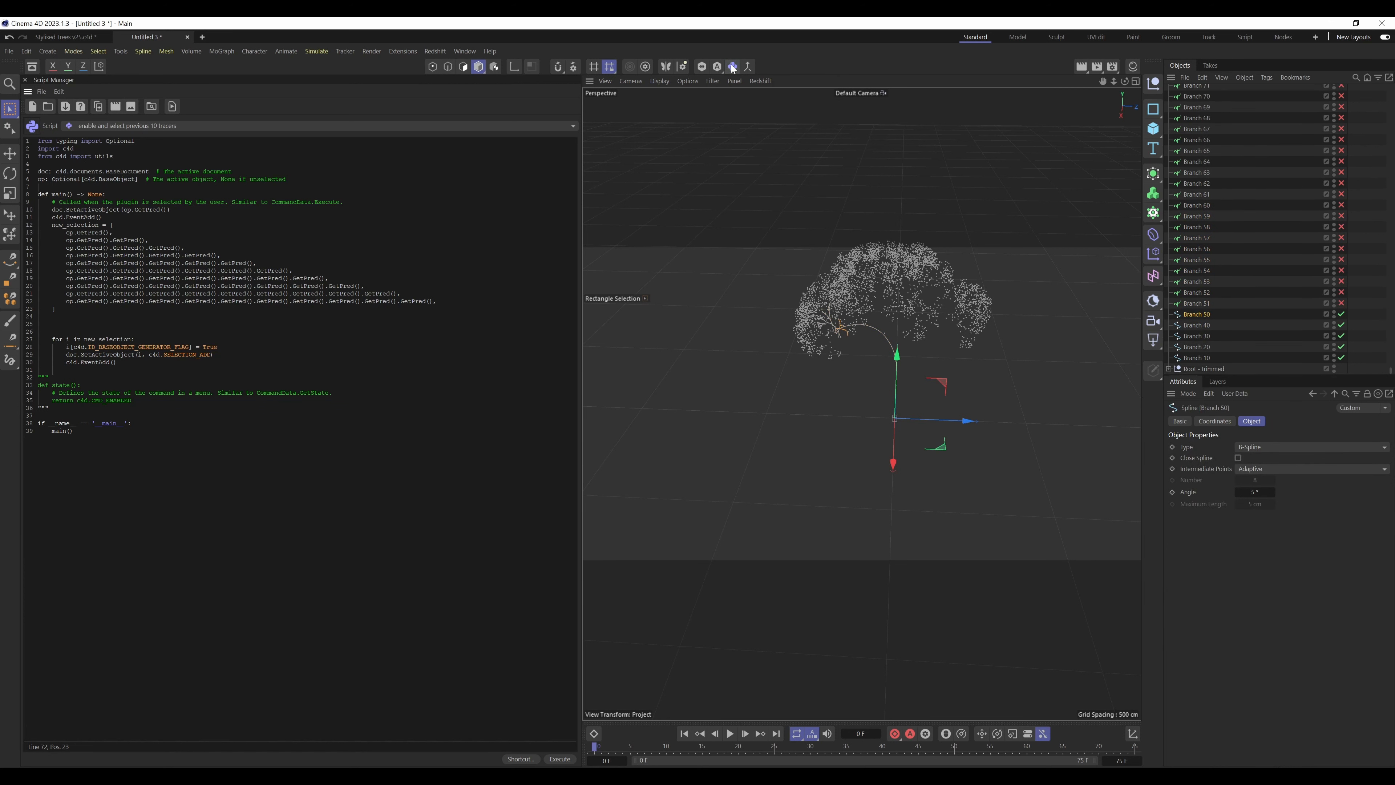
click(733, 67)
click(732, 68)
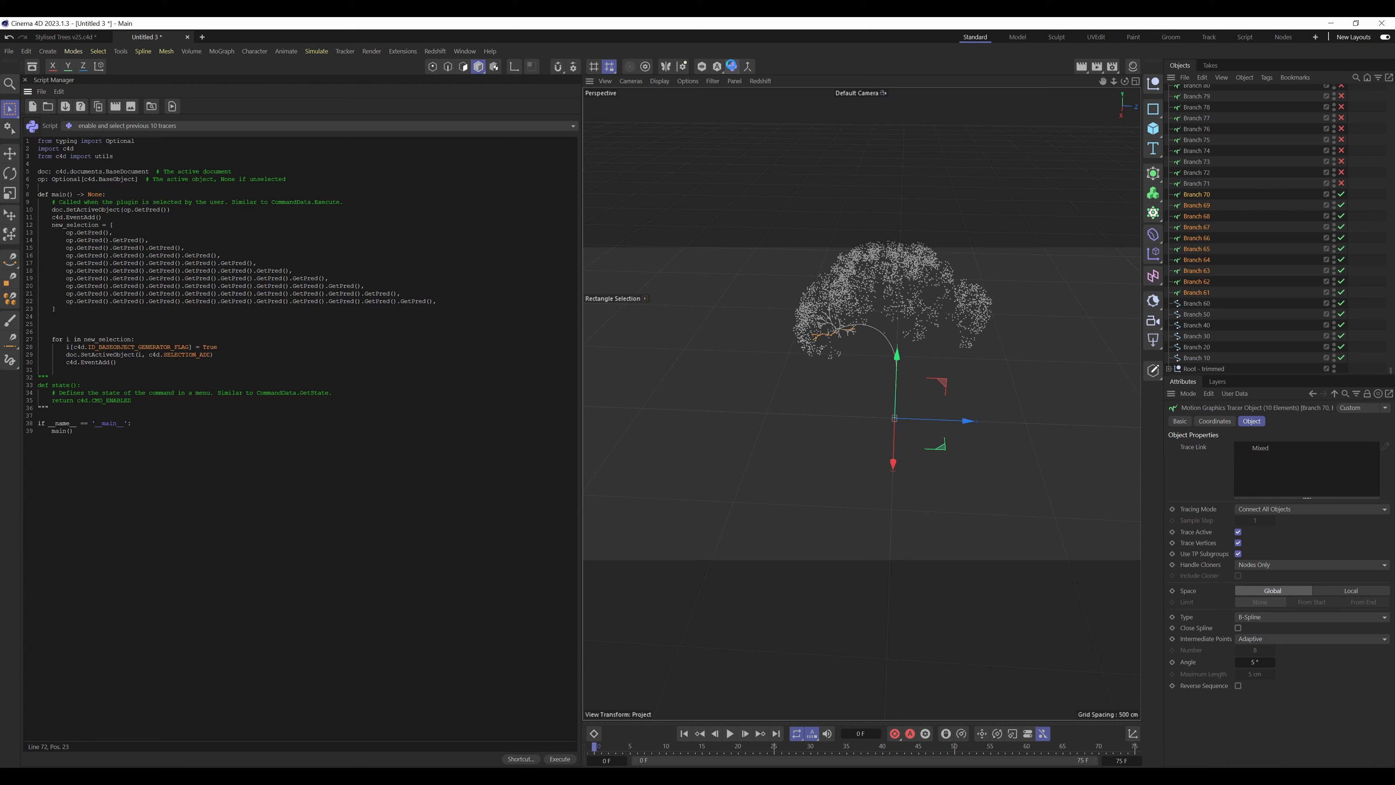
click(733, 68)
click(732, 67)
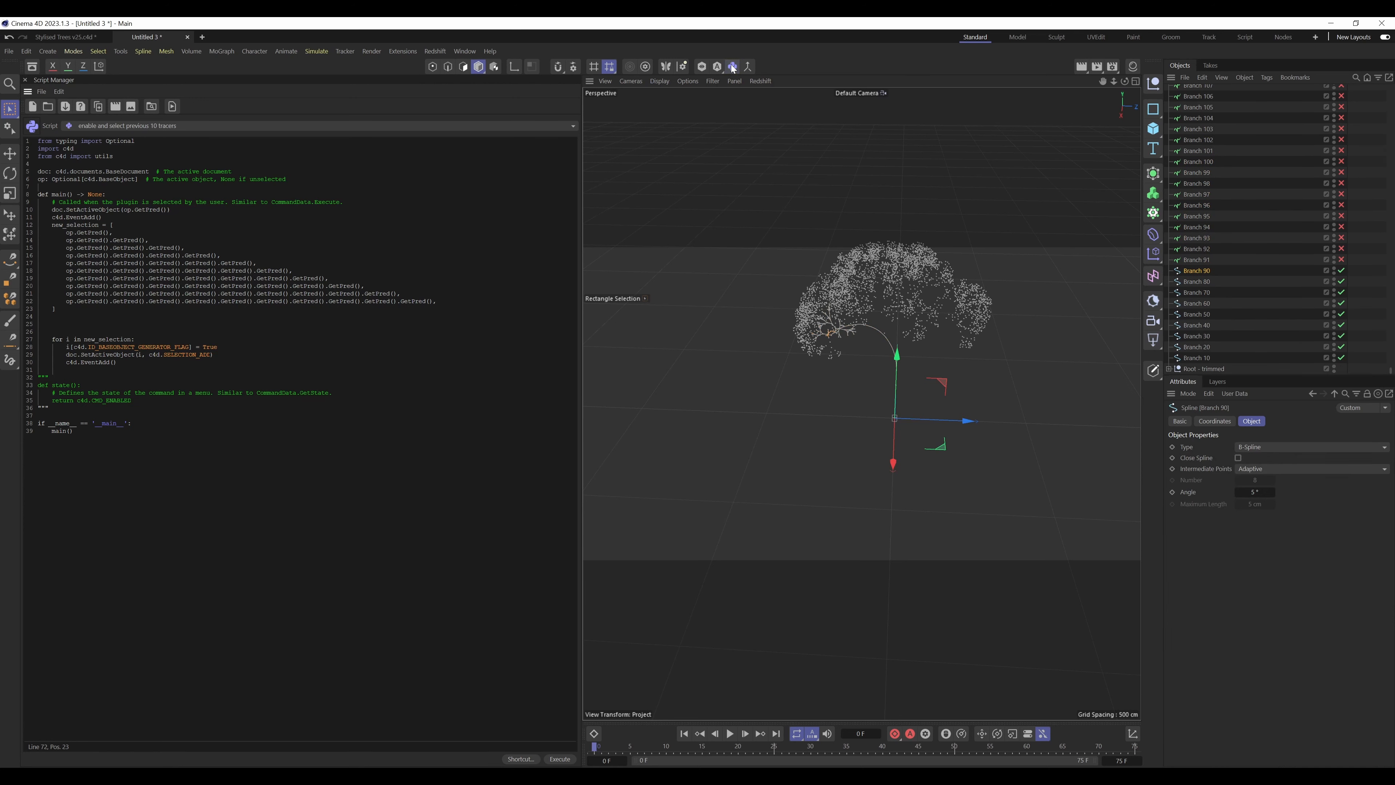
click(733, 67)
click(732, 67)
click(732, 67)
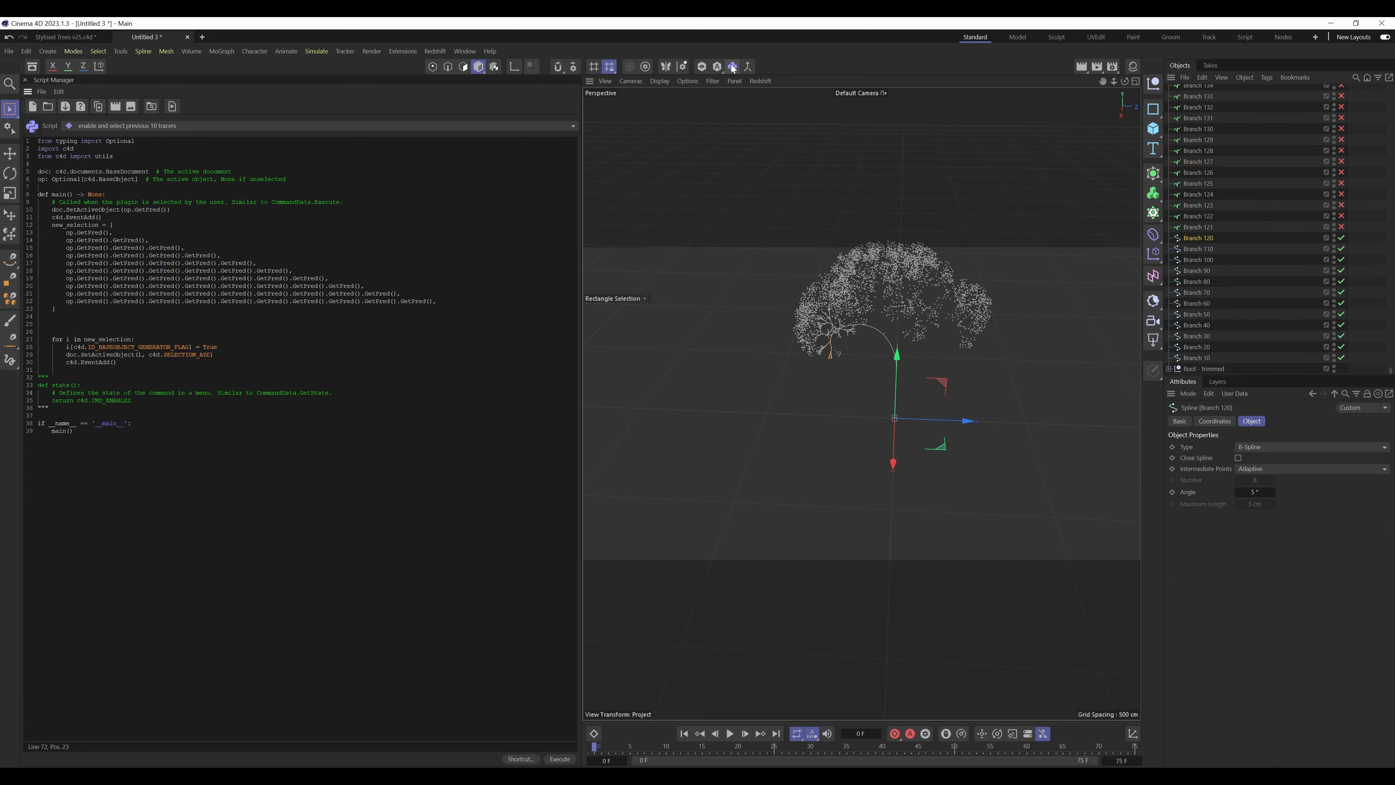
click(733, 67)
click(733, 68)
click(732, 67)
click(733, 67)
click(732, 67)
click(733, 67)
click(732, 67)
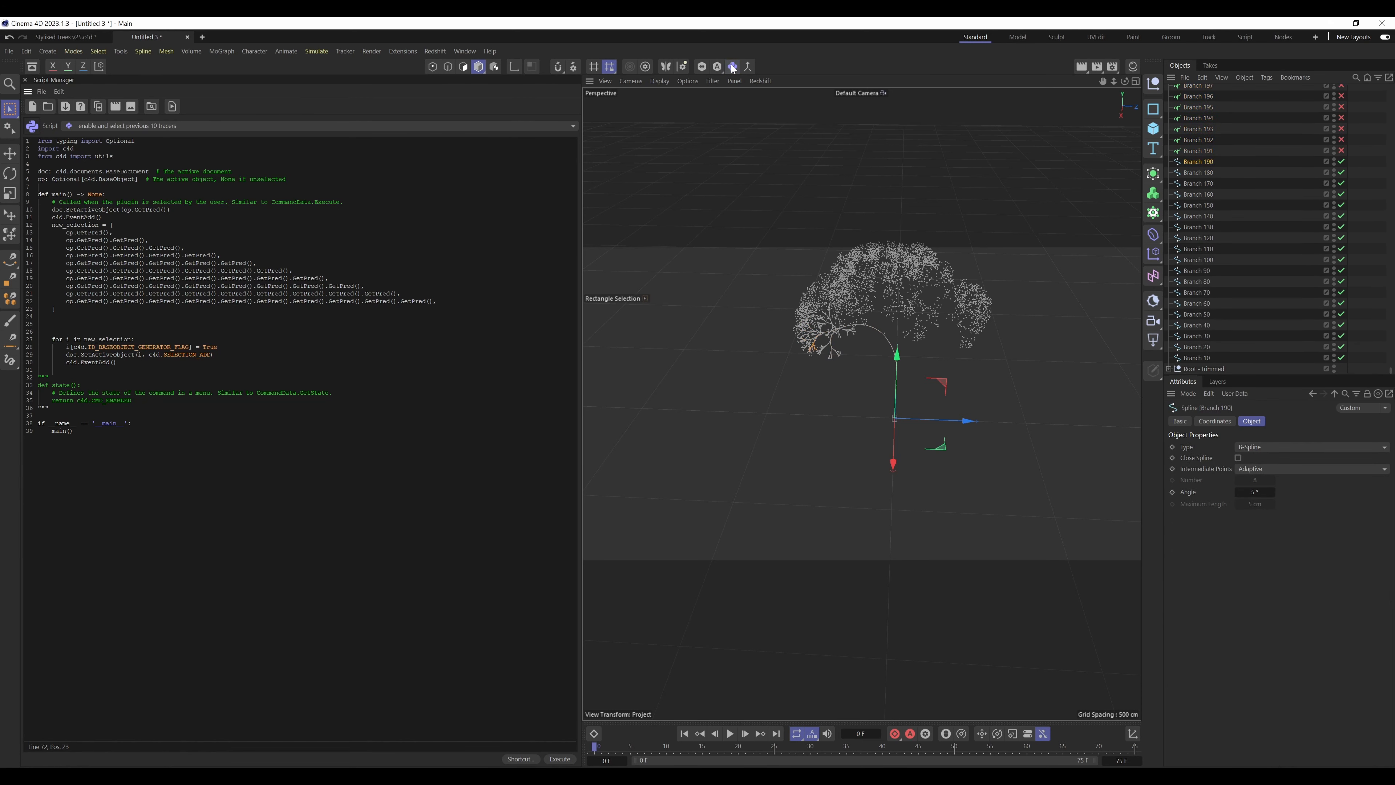
Step: Repeat enabling the previous ten tracers and merging them with Connect Objects + Delete, from Branch 191 up to Branch 4090
click(733, 67)
click(733, 67)
click(732, 67)
click(733, 67)
click(732, 67)
click(733, 67)
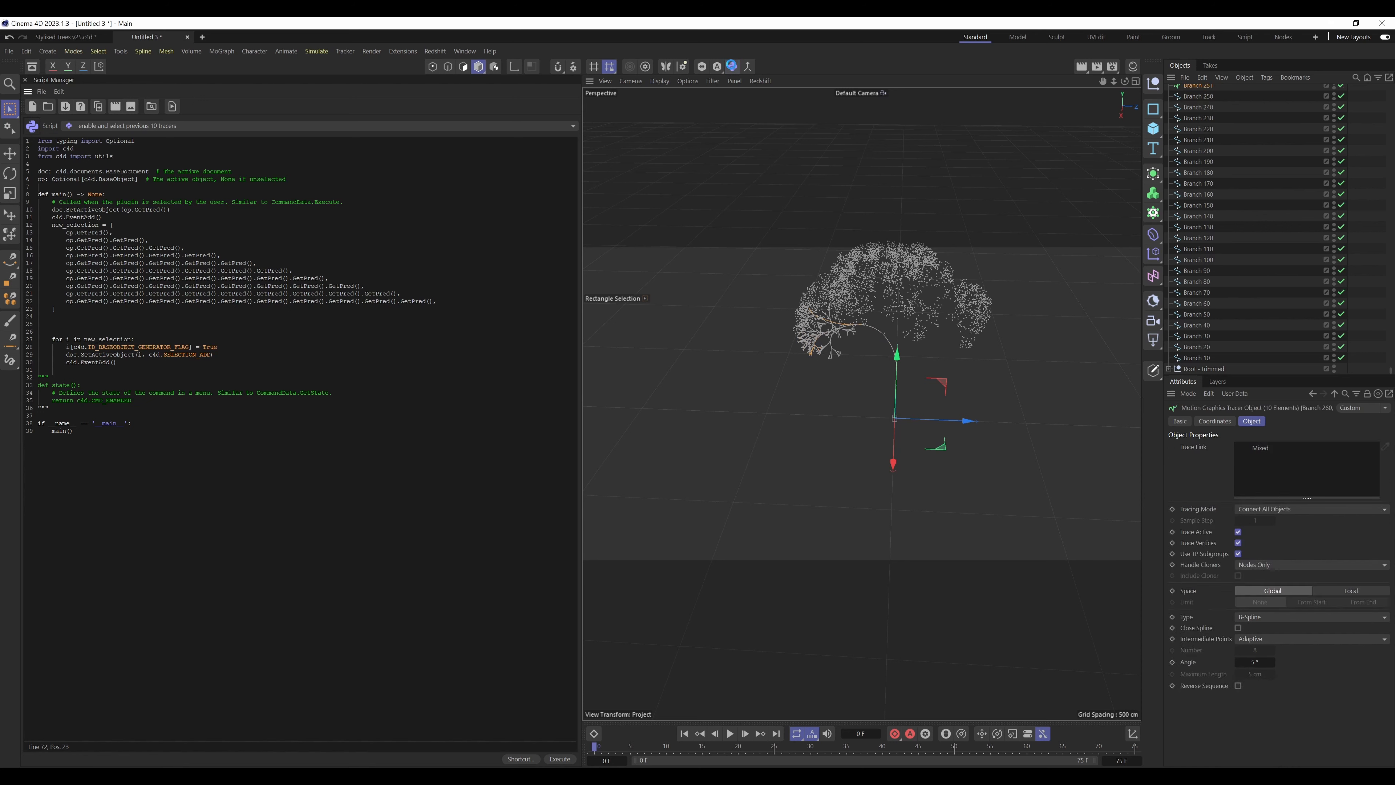
click(733, 67)
click(733, 67)
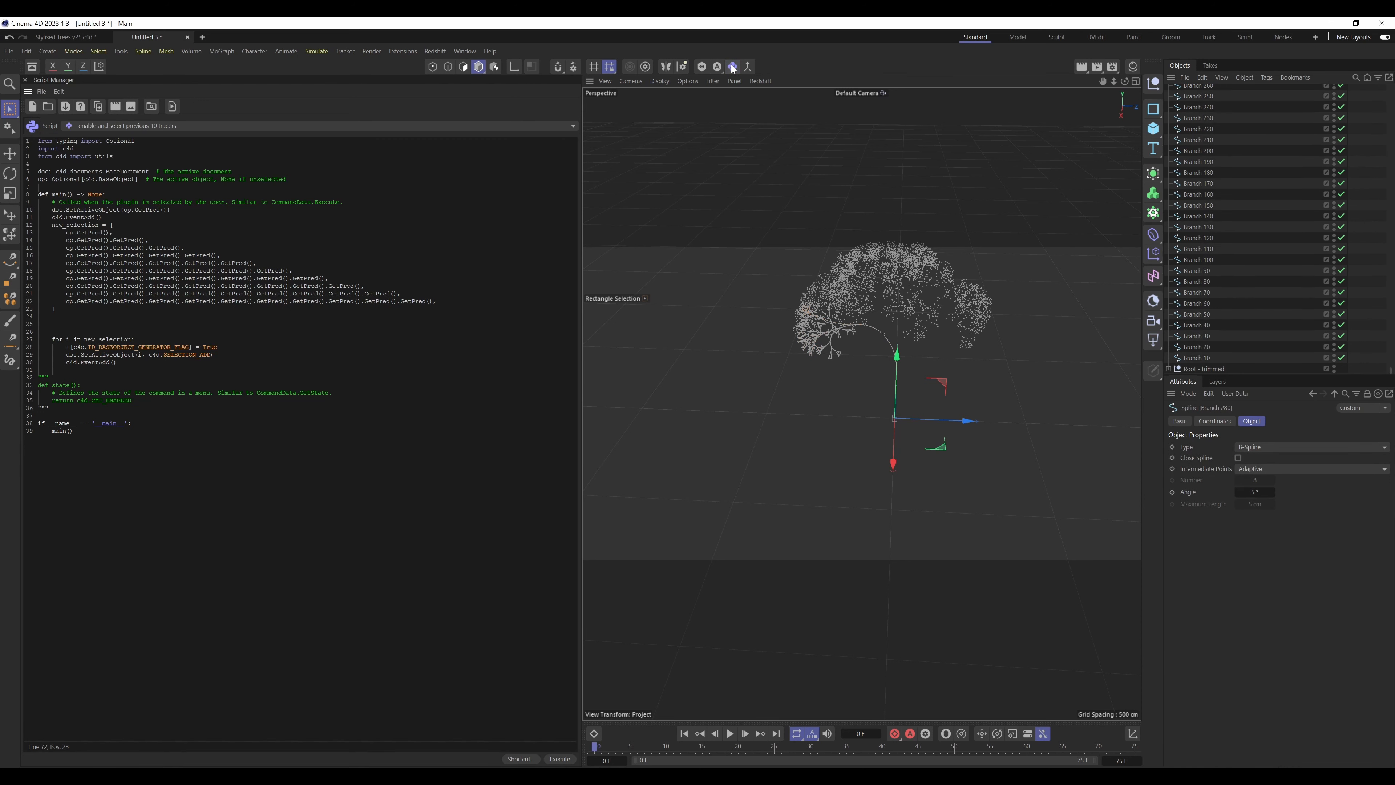
click(733, 67)
click(733, 67)
click(733, 67)
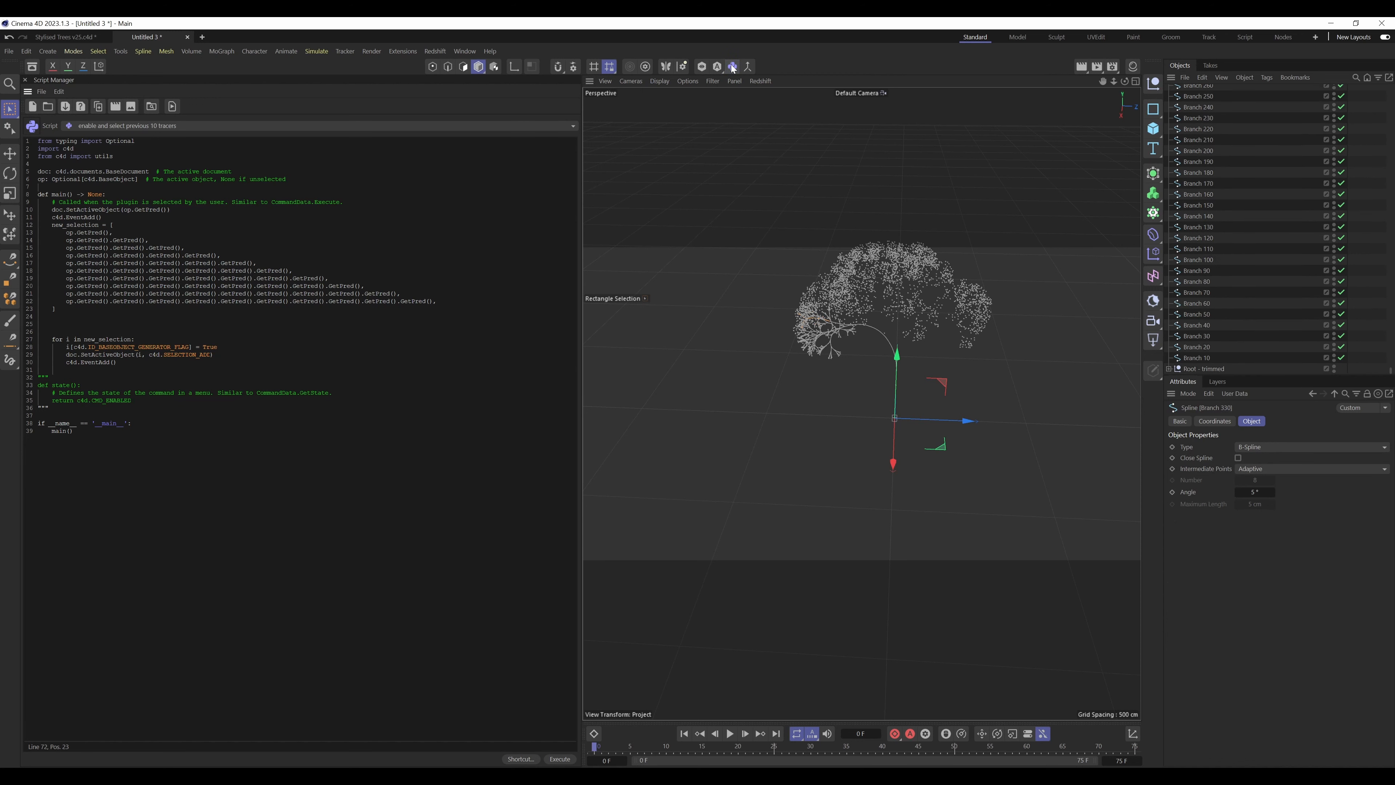
click(733, 68)
click(733, 67)
click(733, 67)
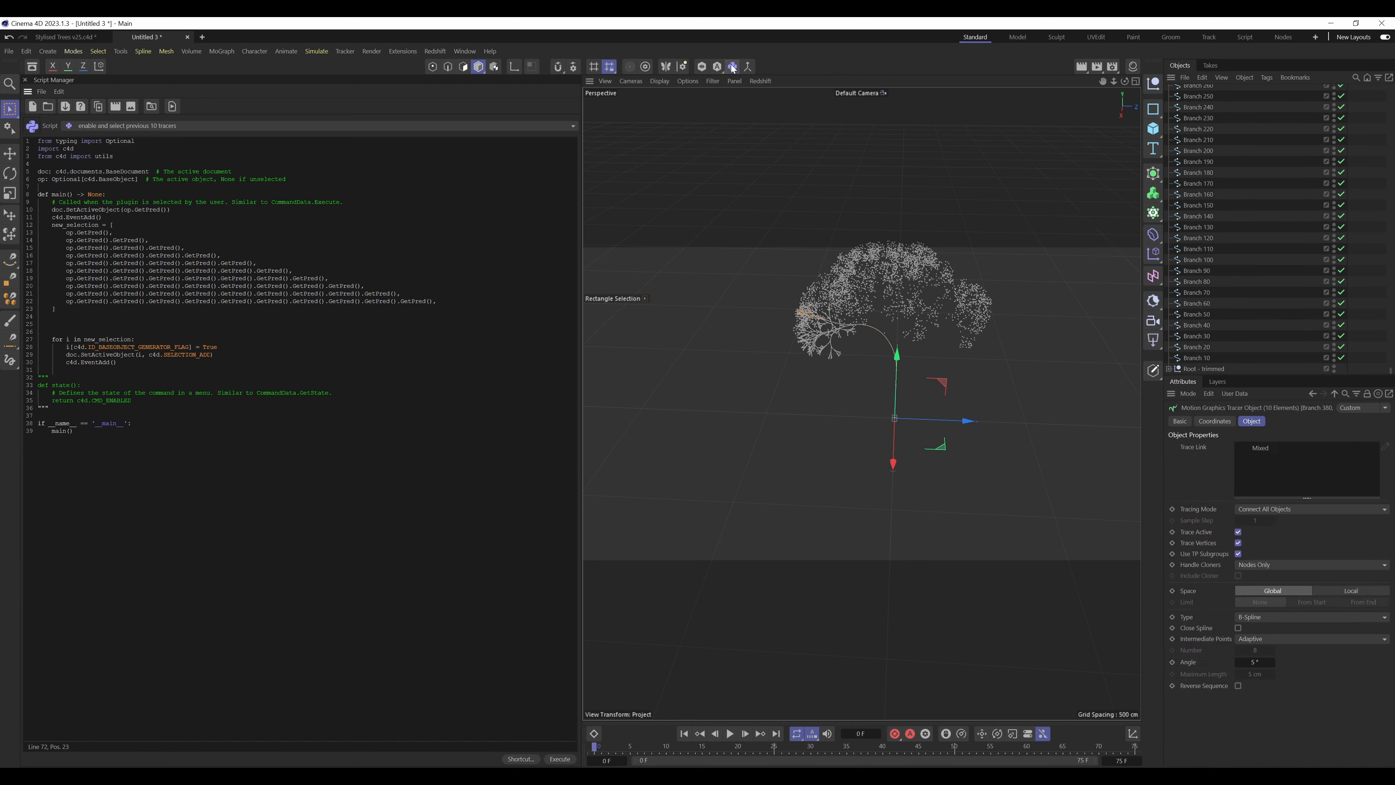
click(733, 68)
click(733, 67)
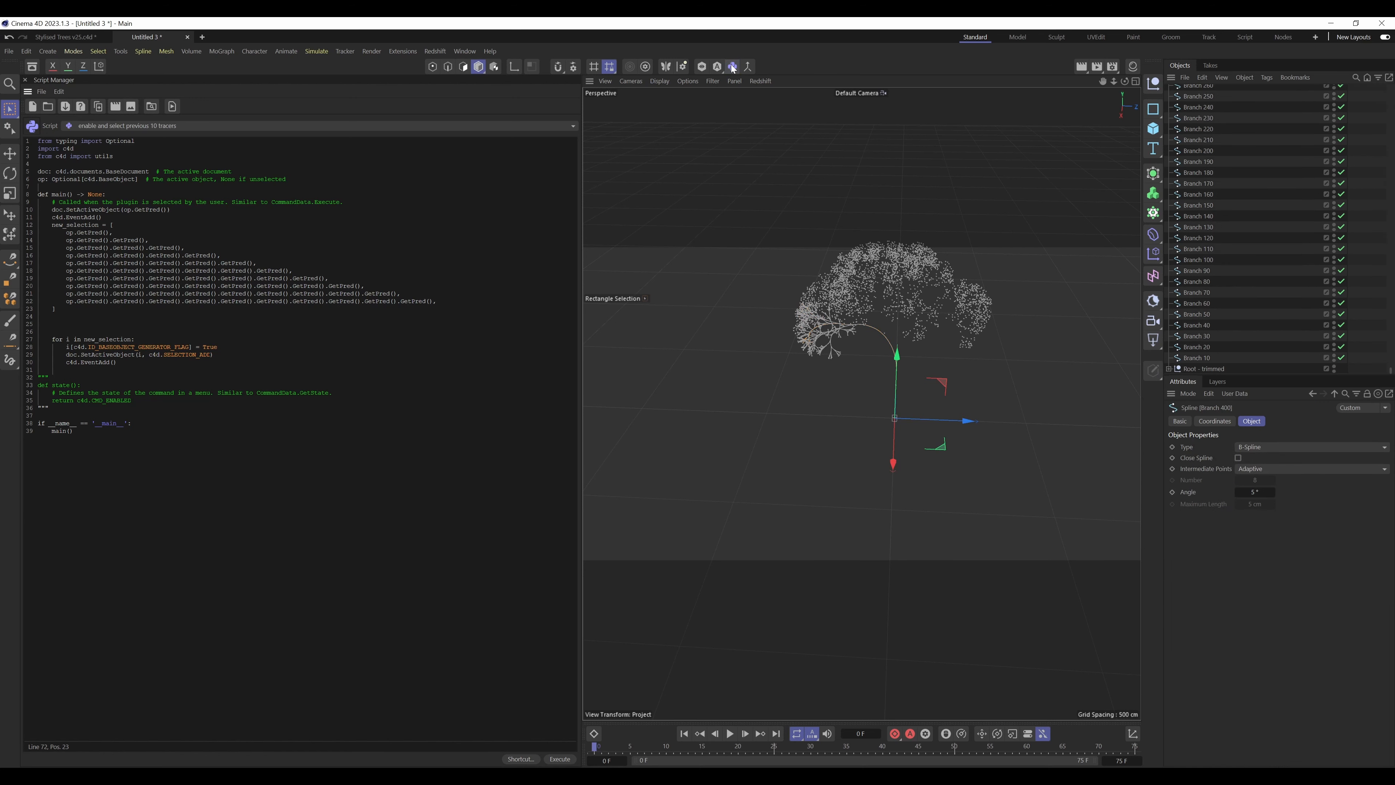
click(732, 67)
click(732, 67)
click(732, 68)
click(732, 67)
click(733, 67)
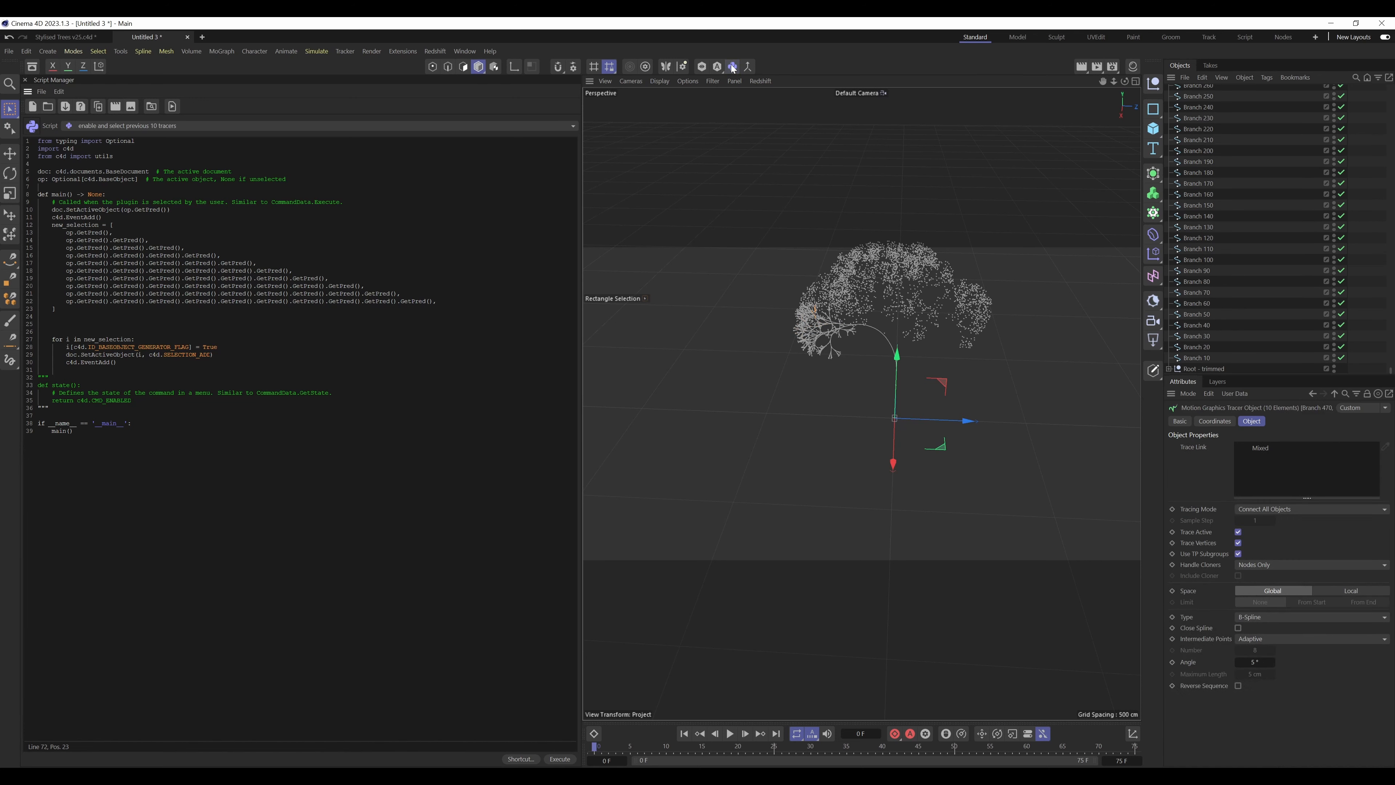
click(732, 67)
click(732, 67)
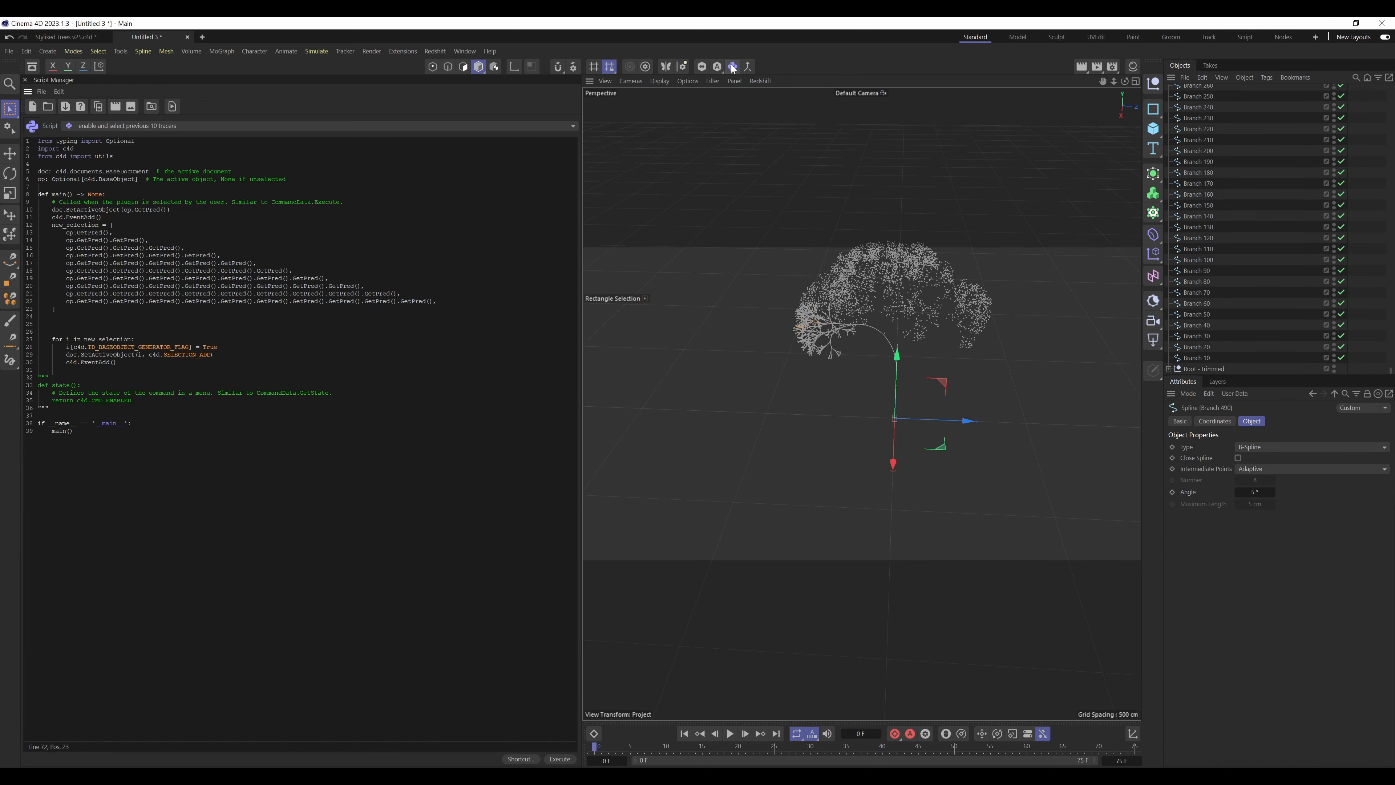
click(732, 67)
click(733, 68)
click(733, 68)
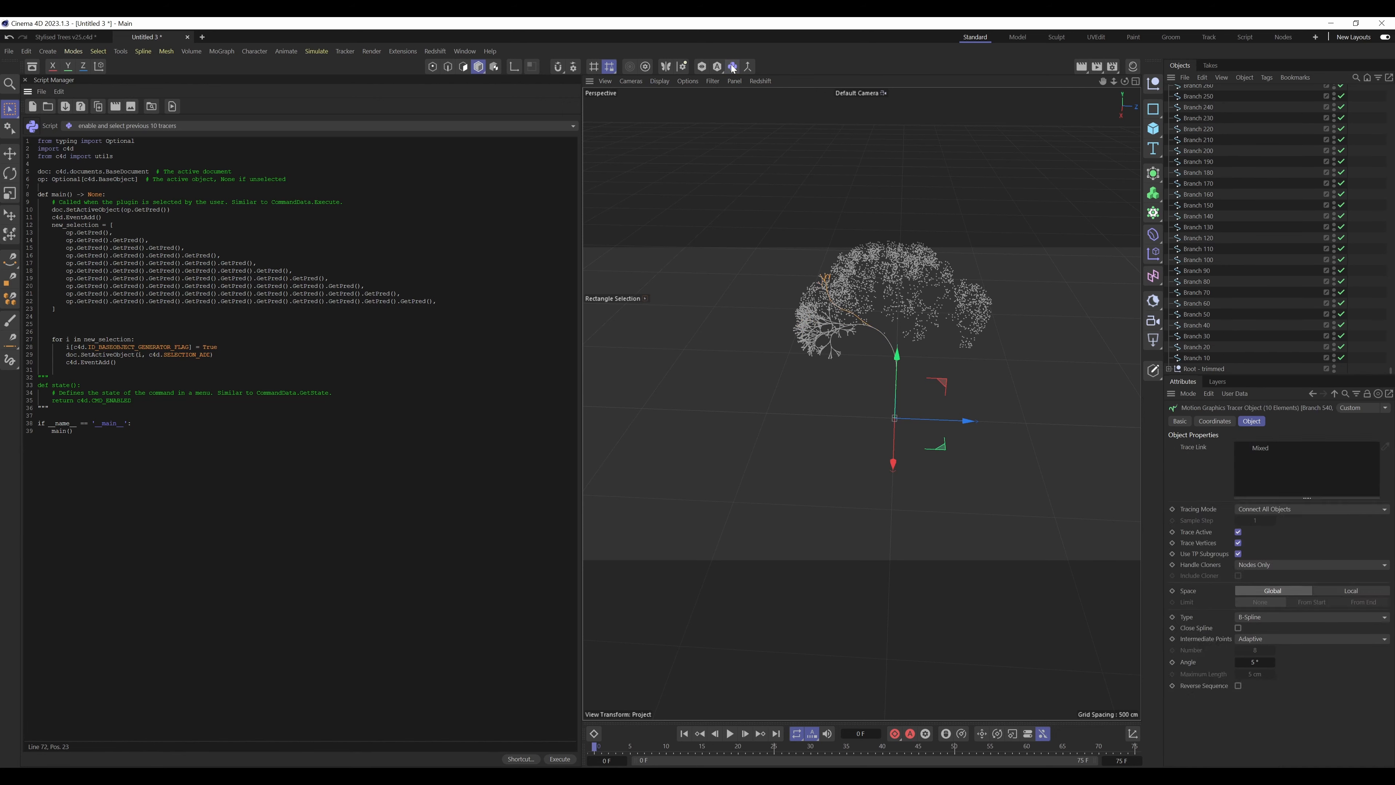
click(732, 67)
click(733, 67)
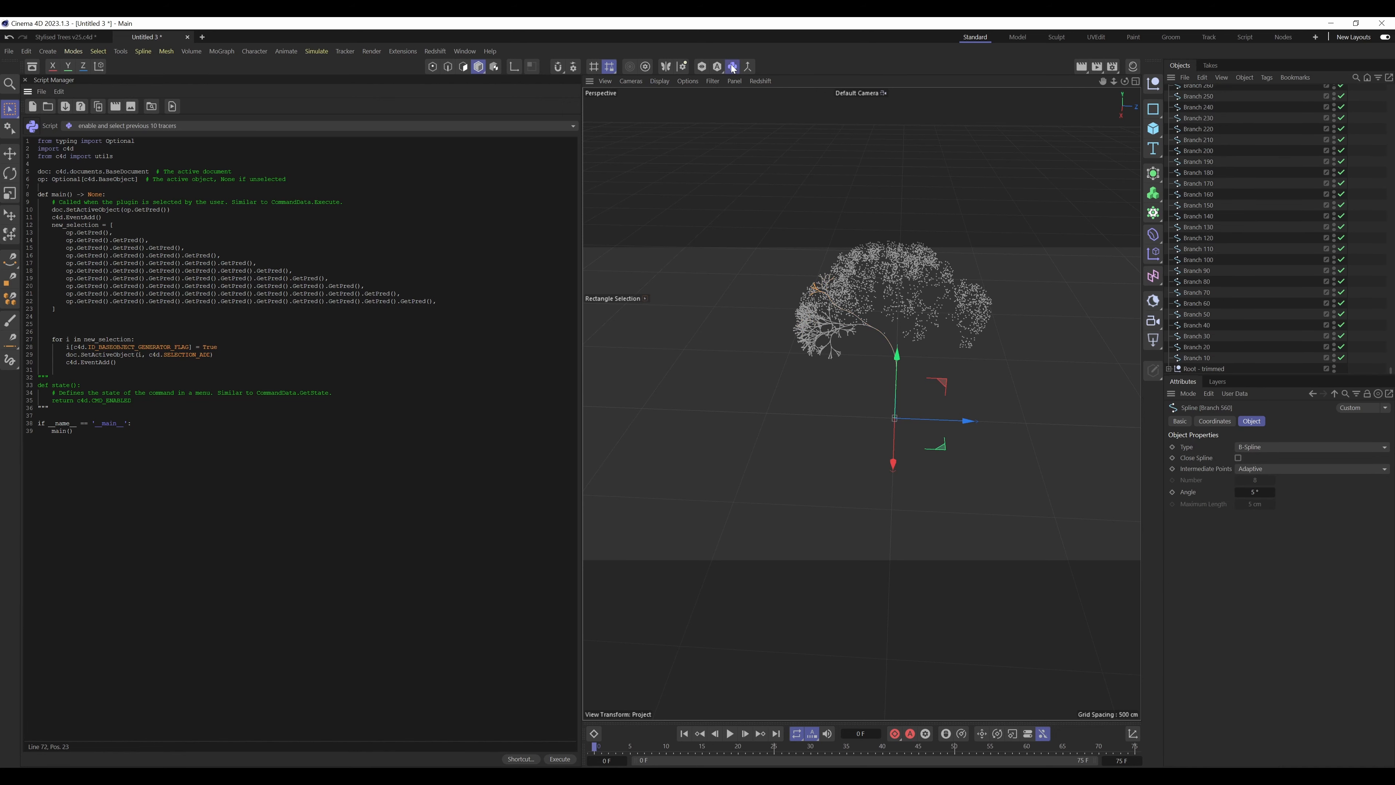
click(733, 67)
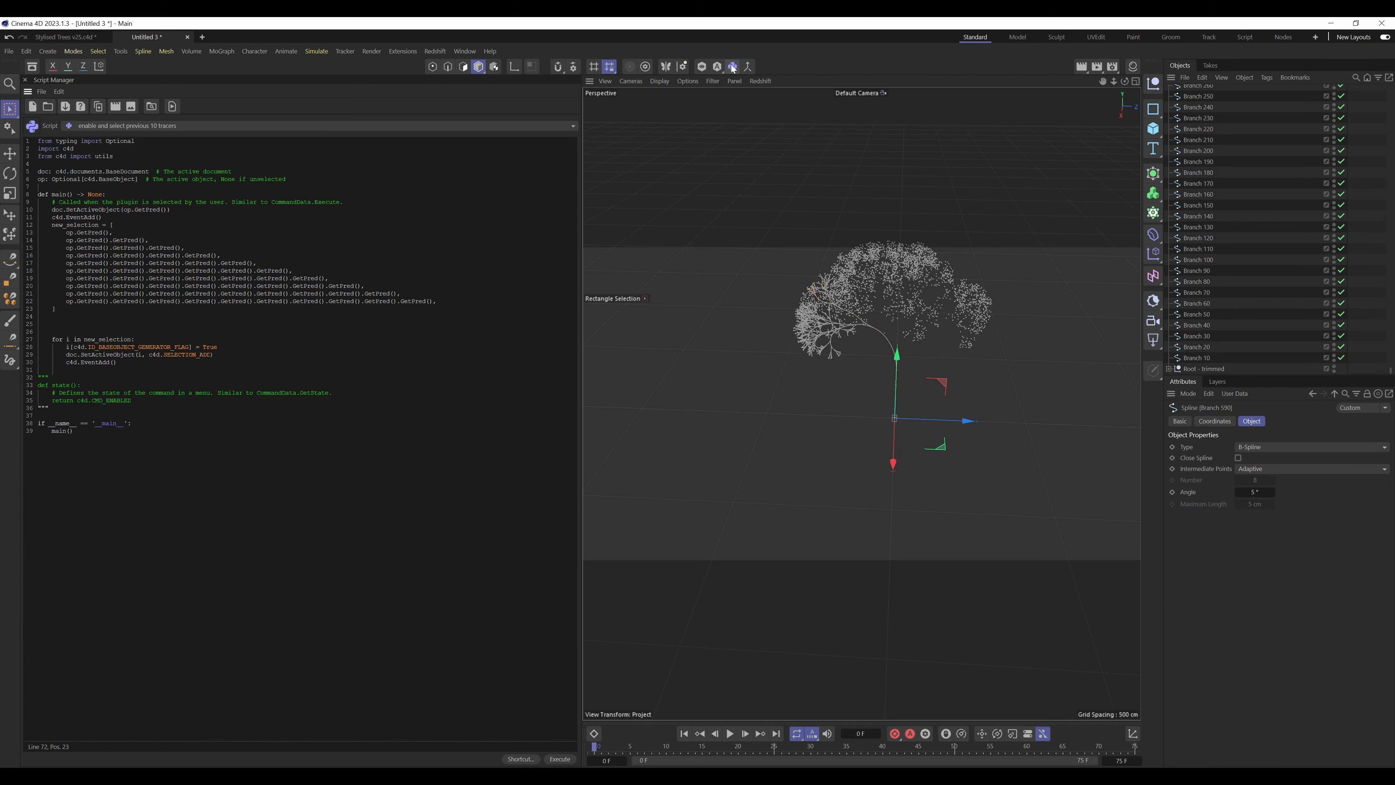
click(733, 67)
click(732, 67)
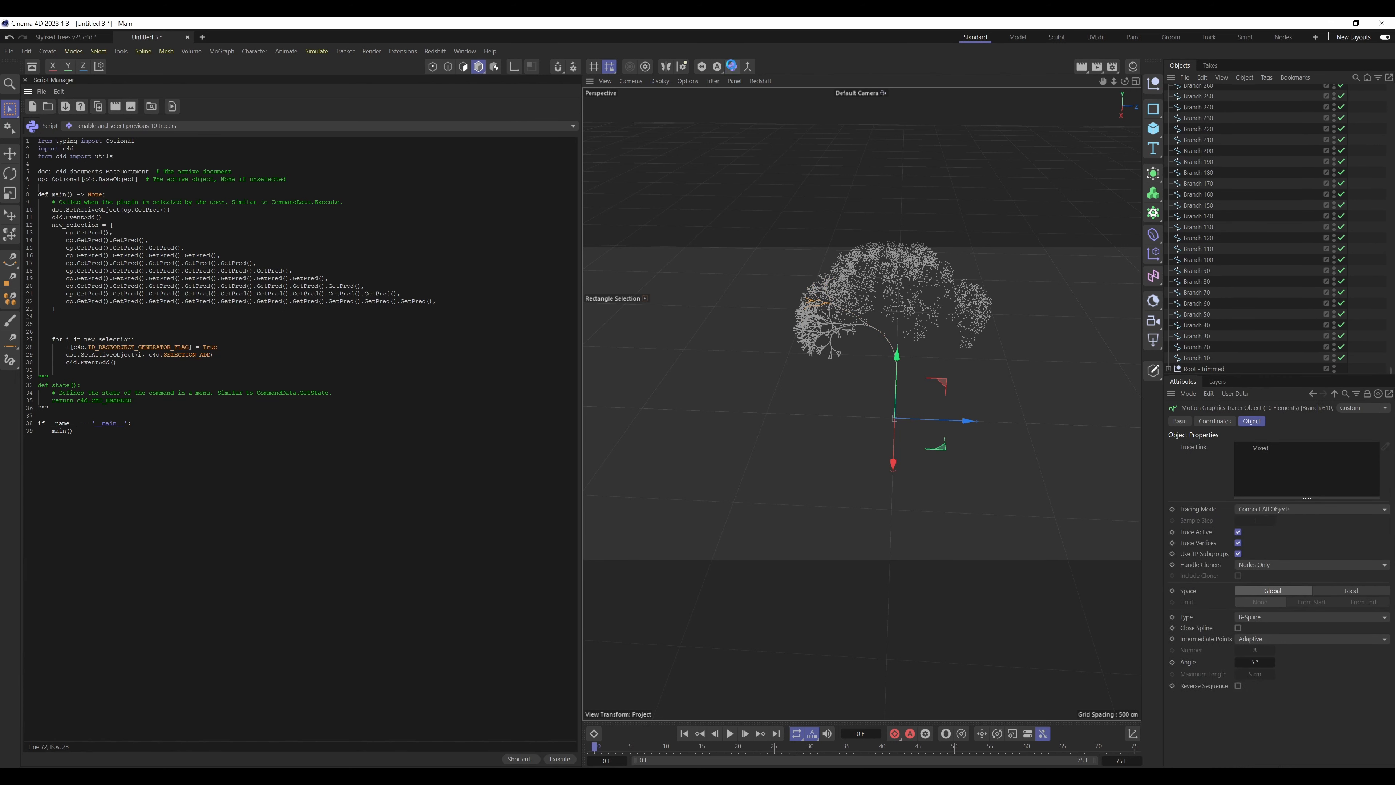
click(732, 68)
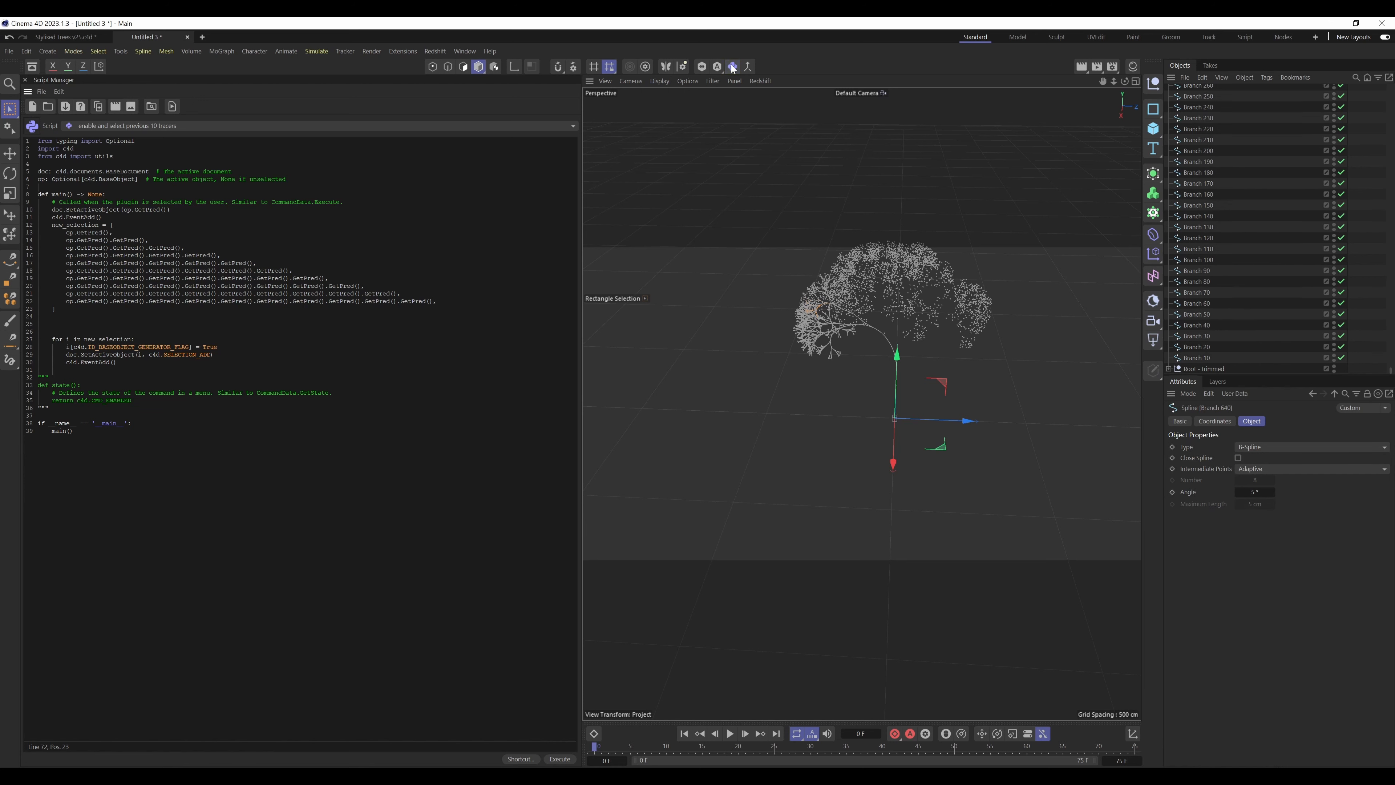
click(732, 67)
click(733, 67)
click(733, 67)
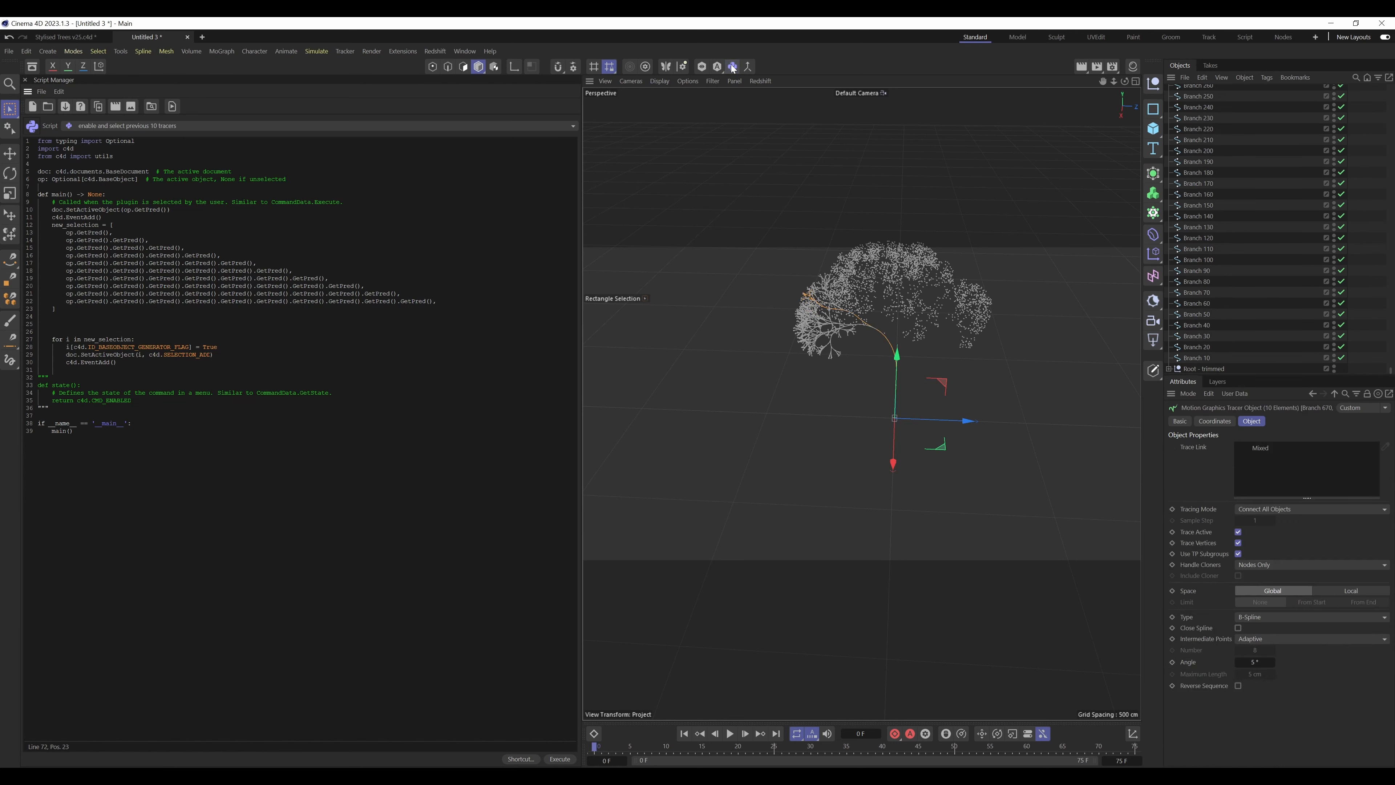
click(733, 67)
click(732, 69)
click(733, 68)
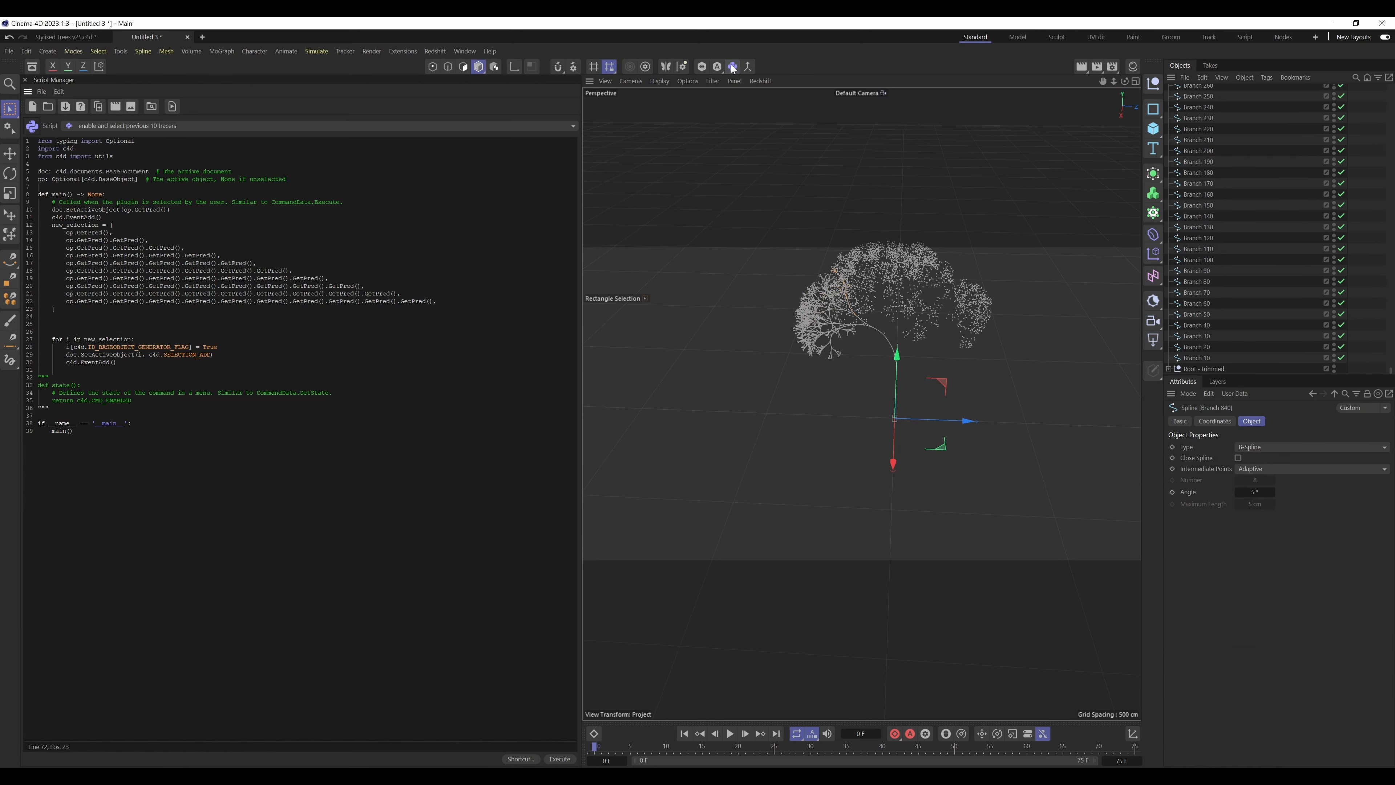
click(733, 68)
click(733, 68)
click(733, 68)
click(733, 68)
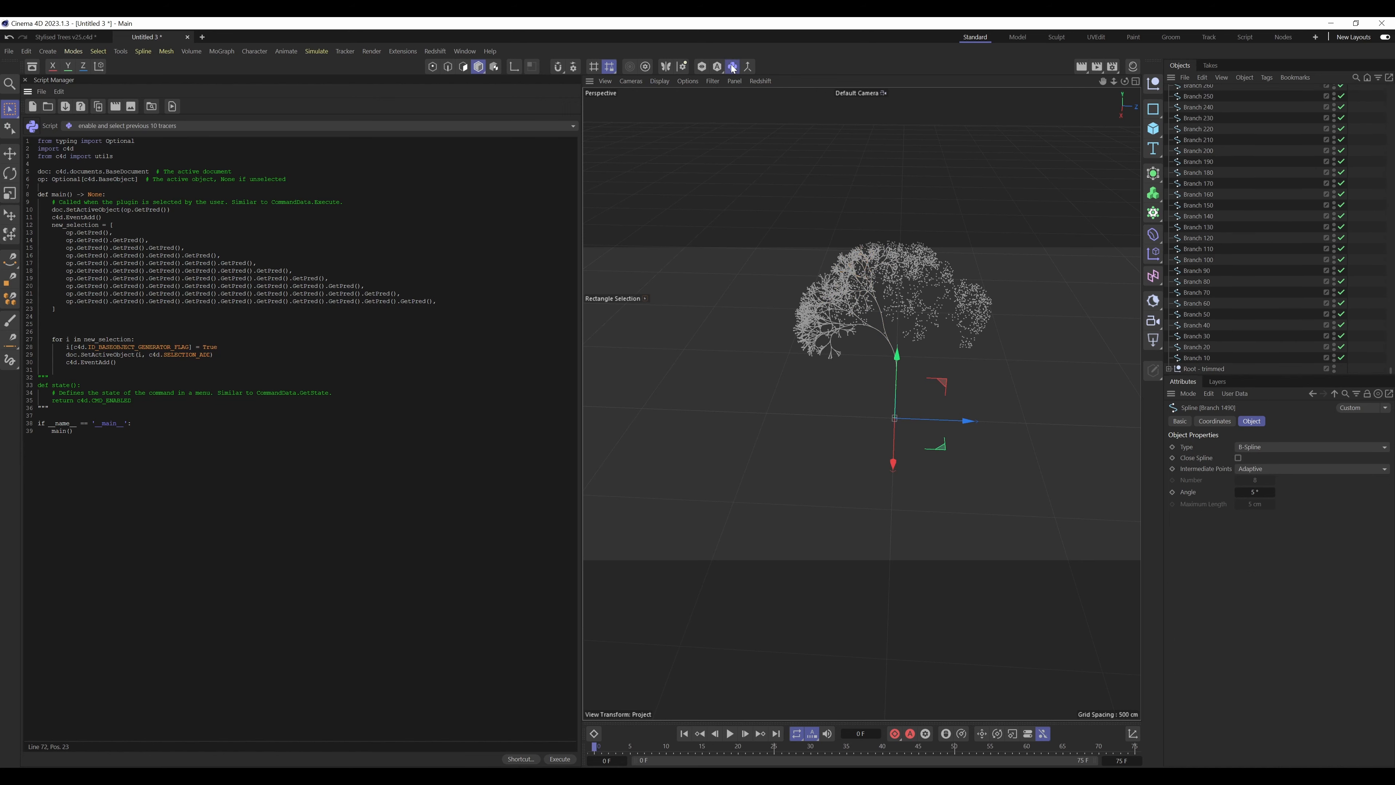
click(733, 69)
click(732, 68)
click(733, 68)
click(733, 69)
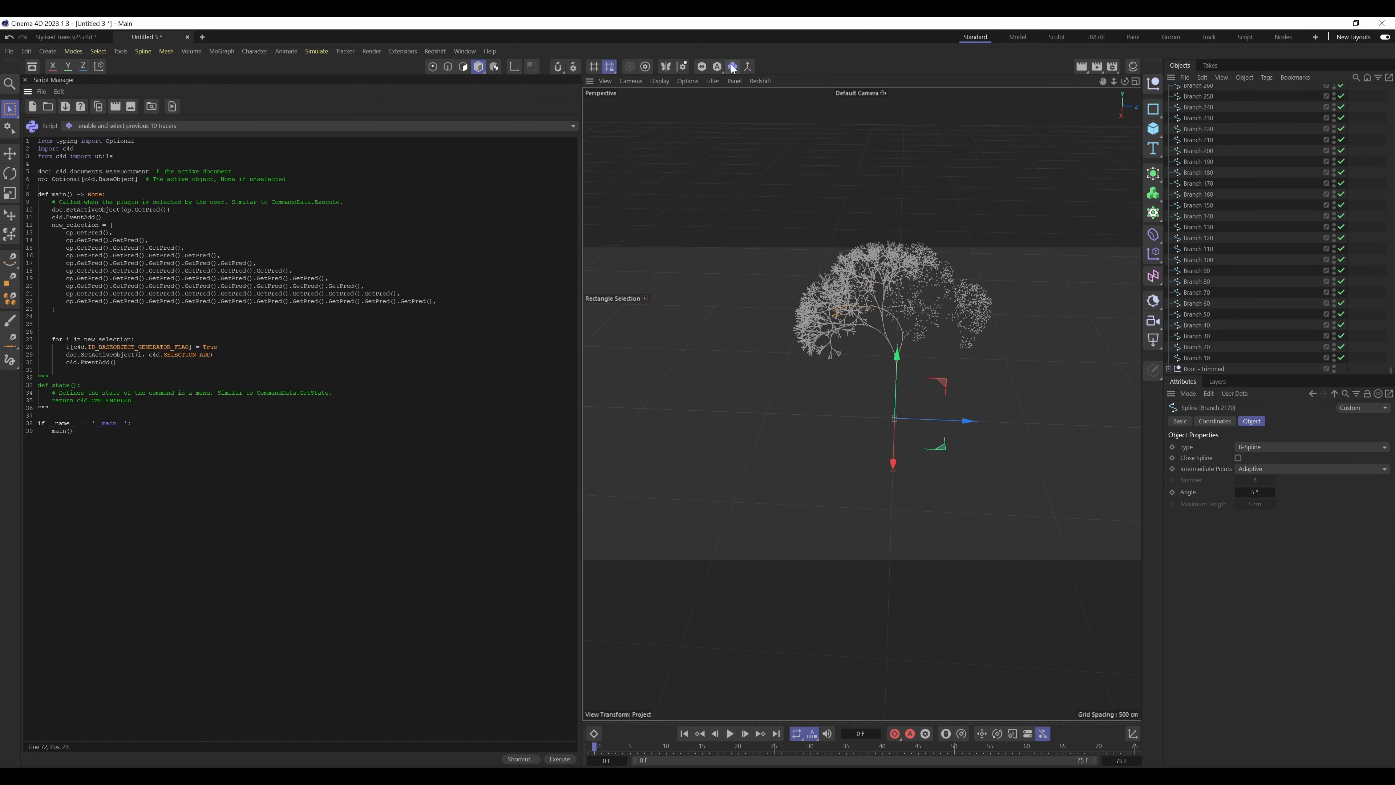
click(732, 68)
click(733, 68)
click(733, 68)
click(733, 68)
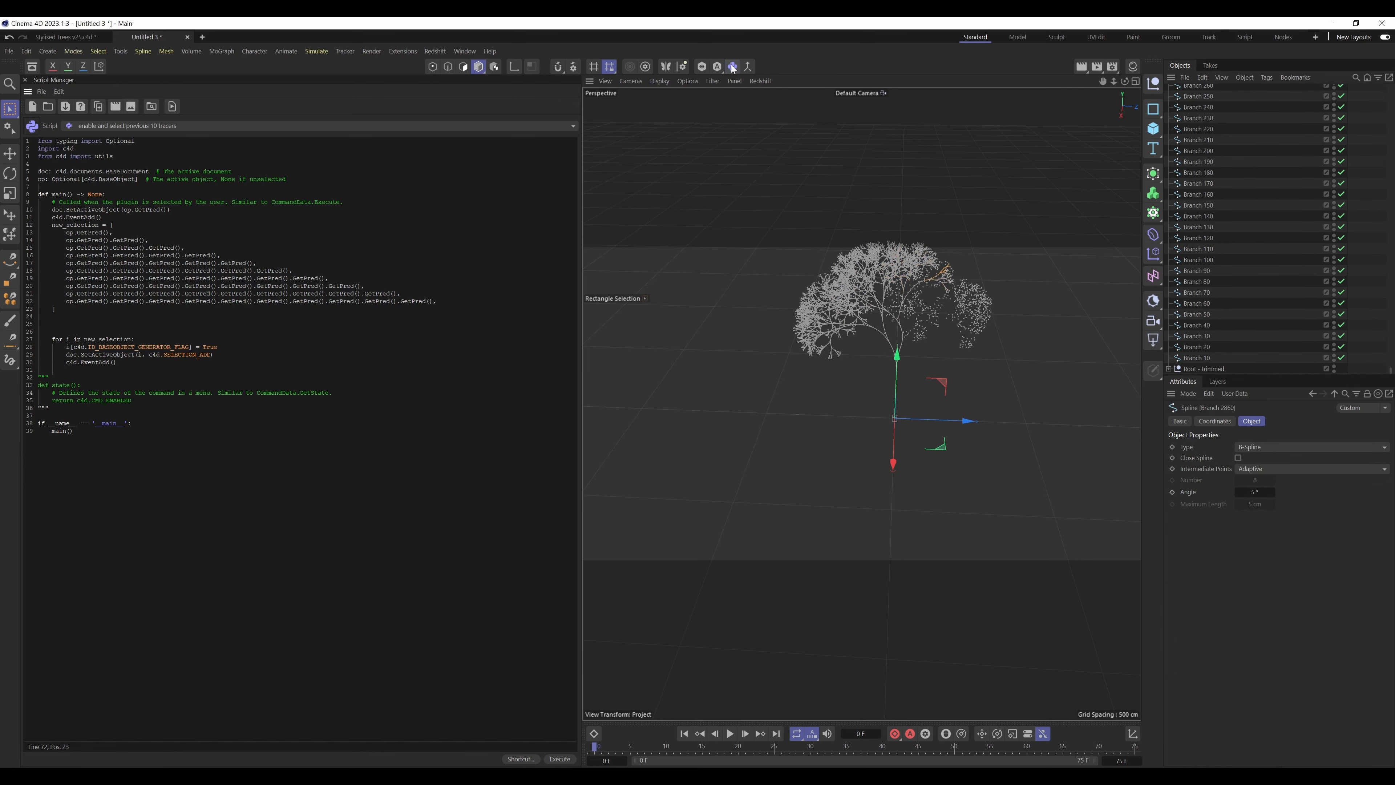
click(733, 68)
click(733, 68)
click(733, 68)
click(733, 68)
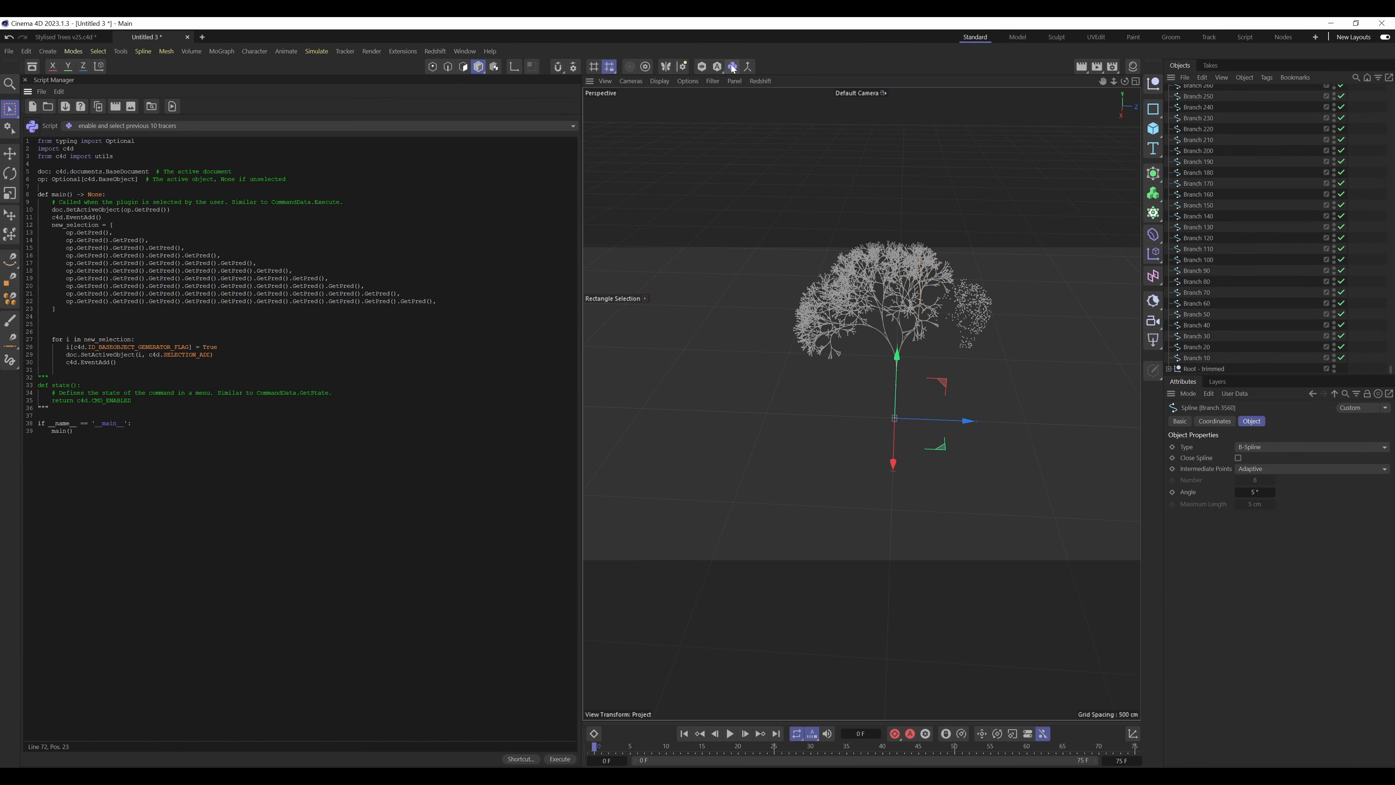
click(732, 68)
click(732, 68)
click(733, 69)
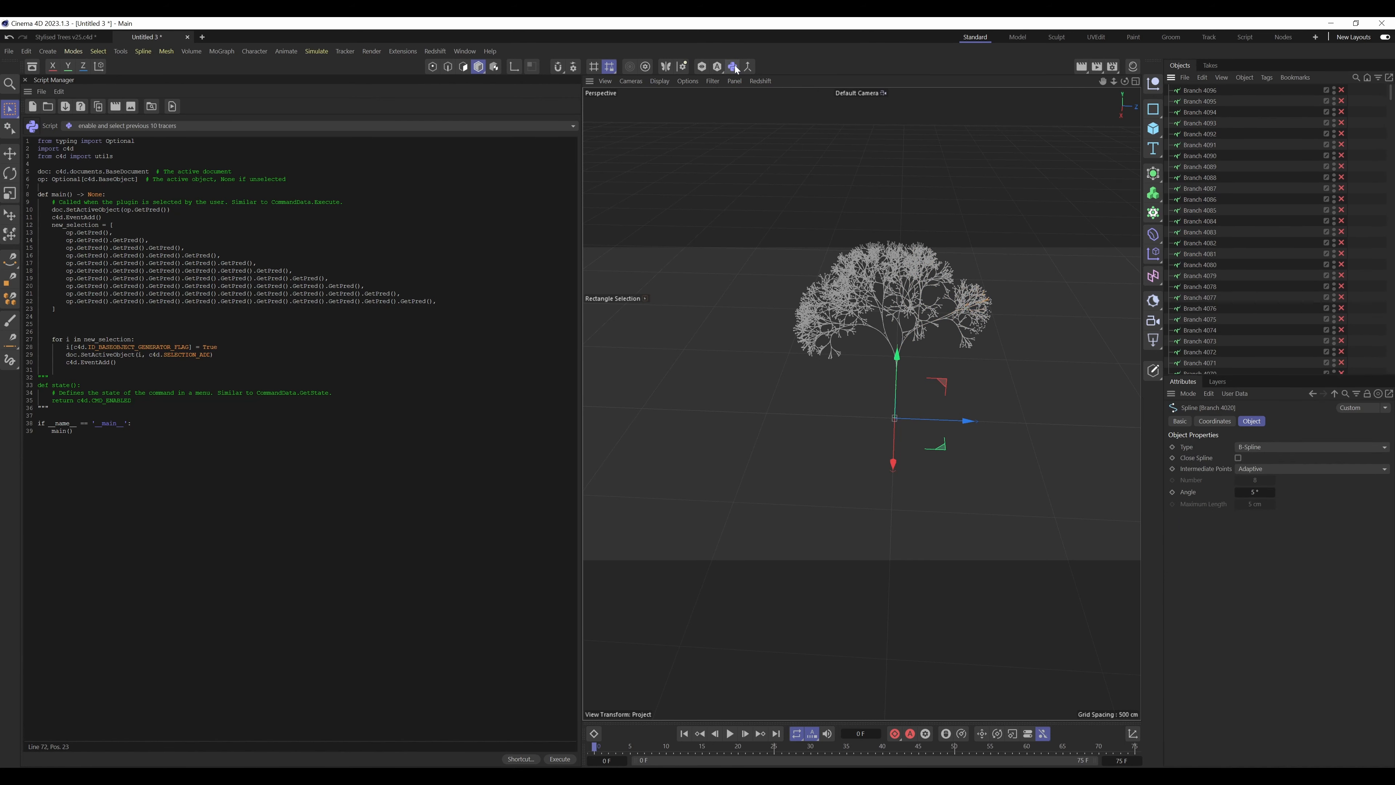
Step: Enable the remaining tracers Branch 4091 to Branch 4096 and merge them into one spline
drag(1340, 146, 1340, 88)
click(1202, 146)
shift+click(1208, 91)
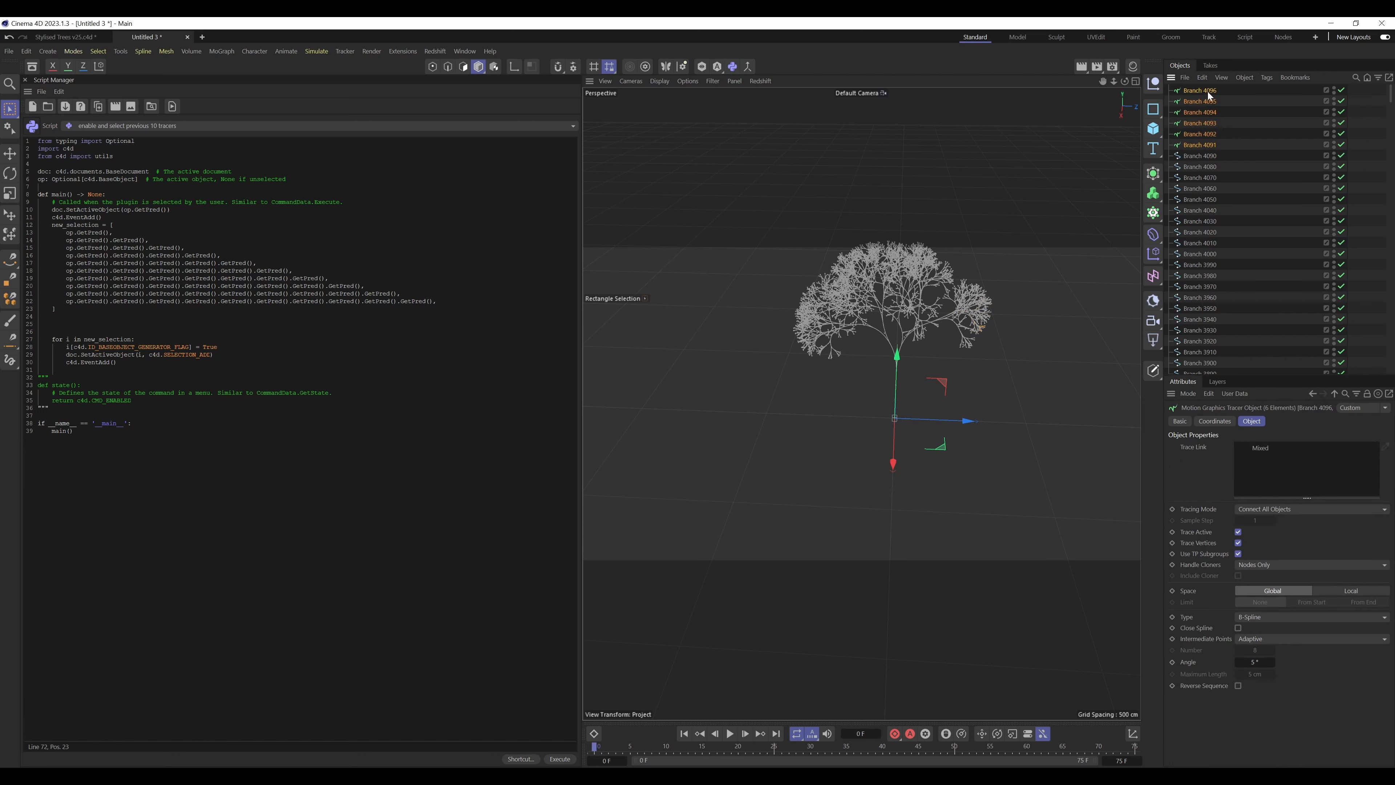
key(c)
click(1223, 104)
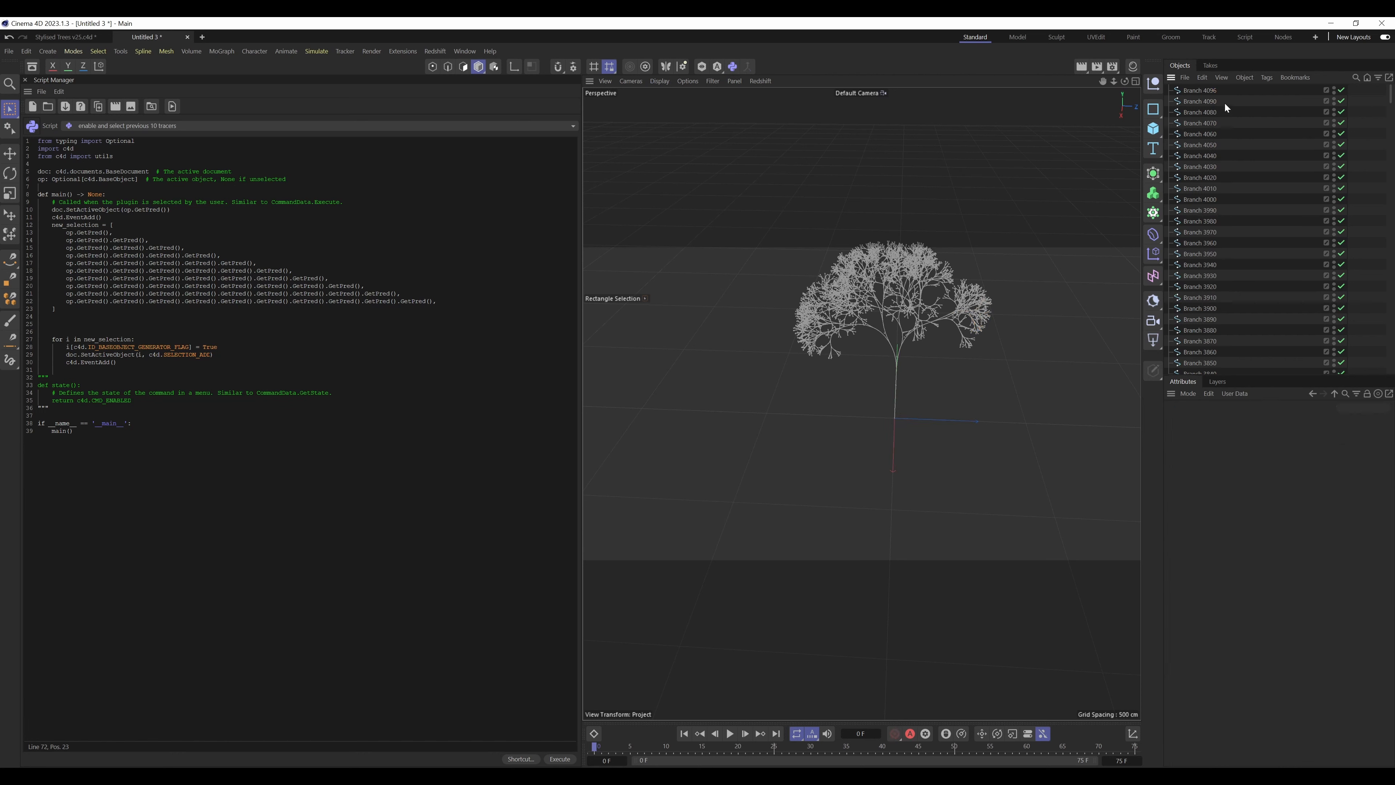
Step: Close the Script Manager and inspect the complete spline tree from another angle
click(1208, 91)
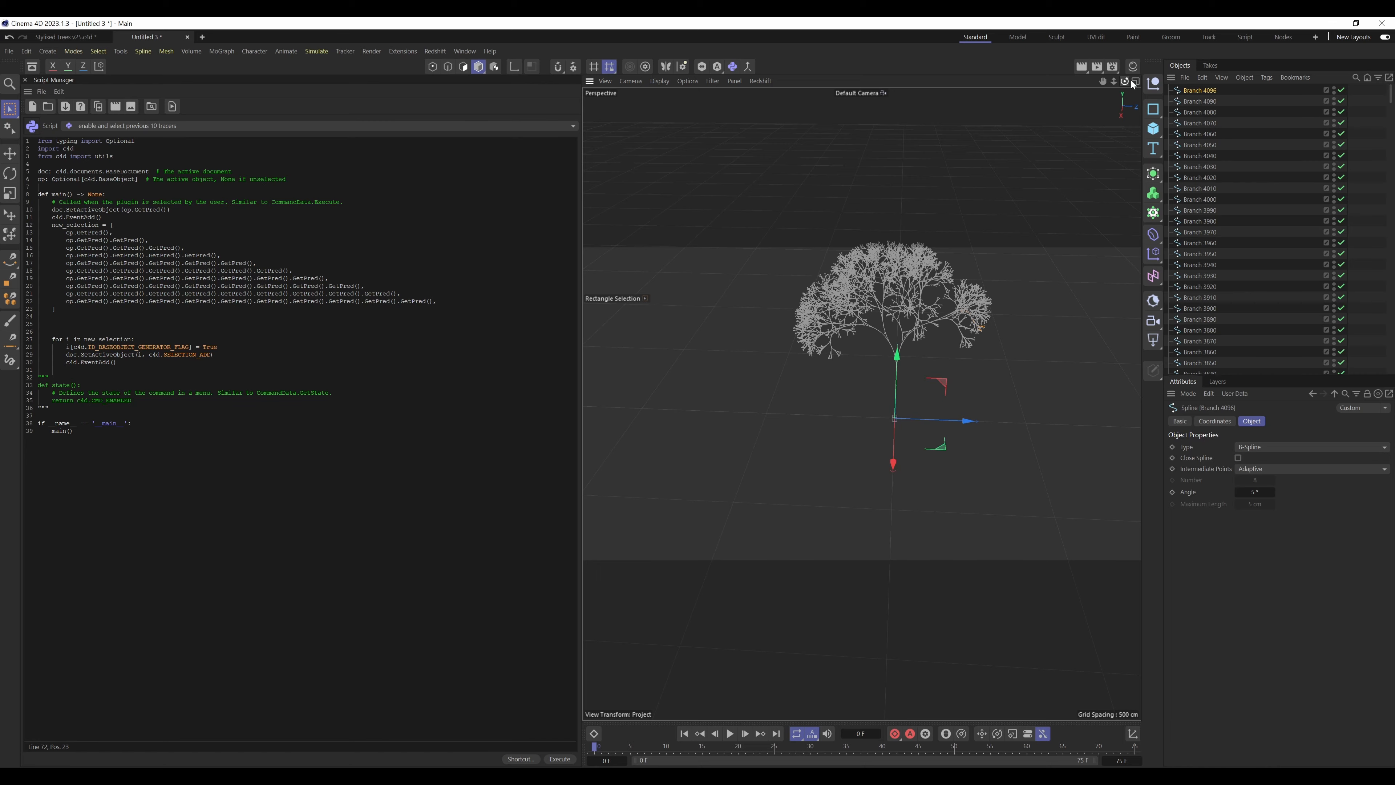
drag(1126, 82, 1070, 113)
click(24, 80)
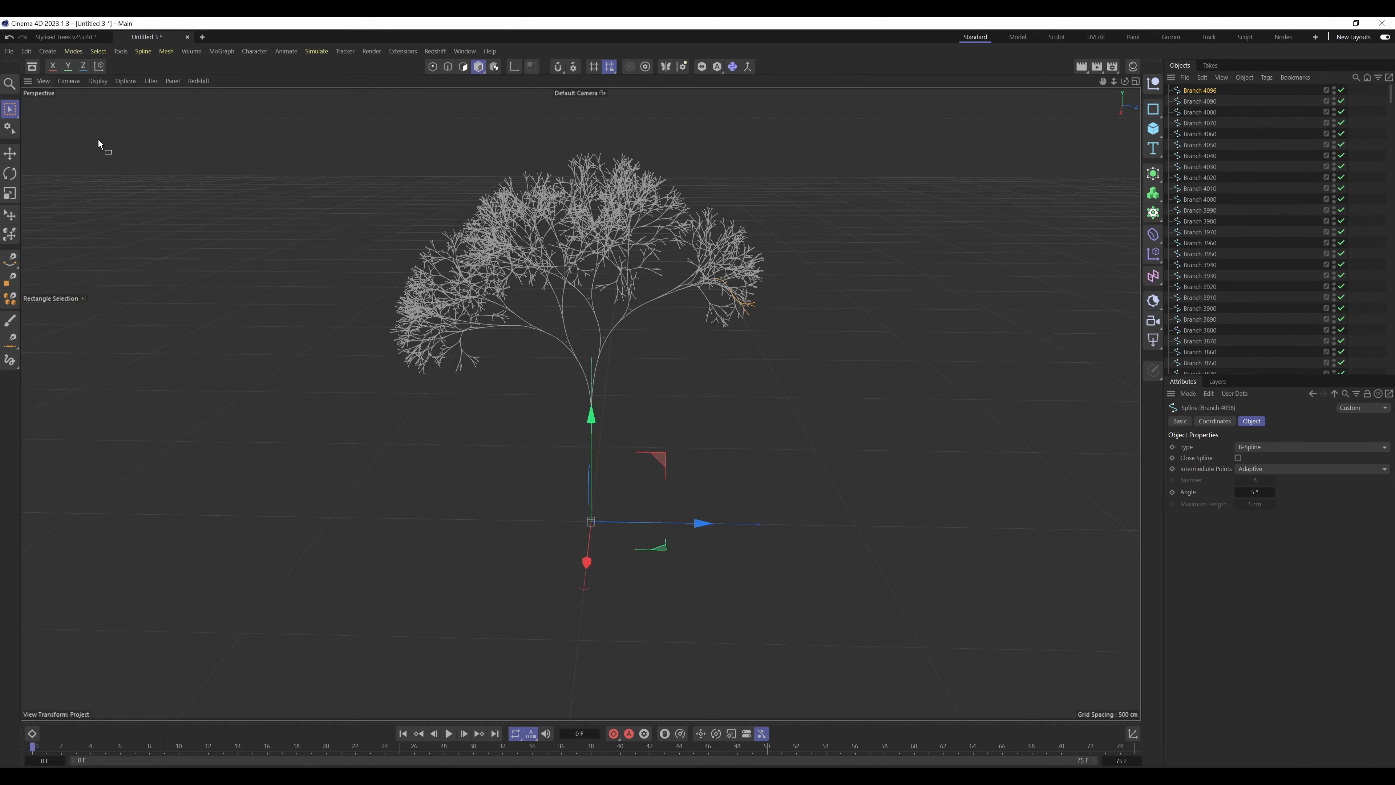
click(1357, 157)
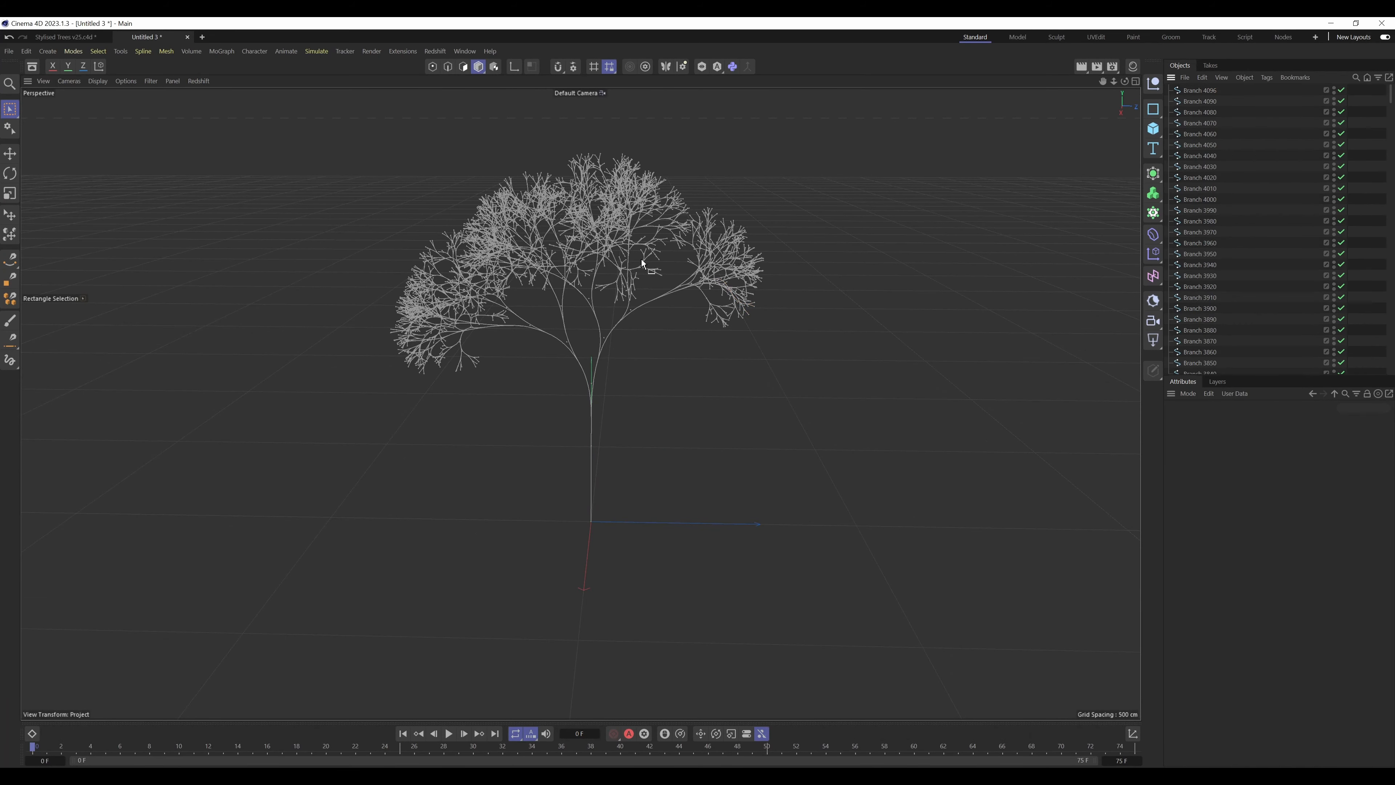
alt+middle_drag(571, 288, 587, 332)
alt+drag(700, 331, 693, 319)
Step: Select all merged splines from Branch 4096 to Branch 10 and combine them into a single copy with Connect Objects
click(1211, 91)
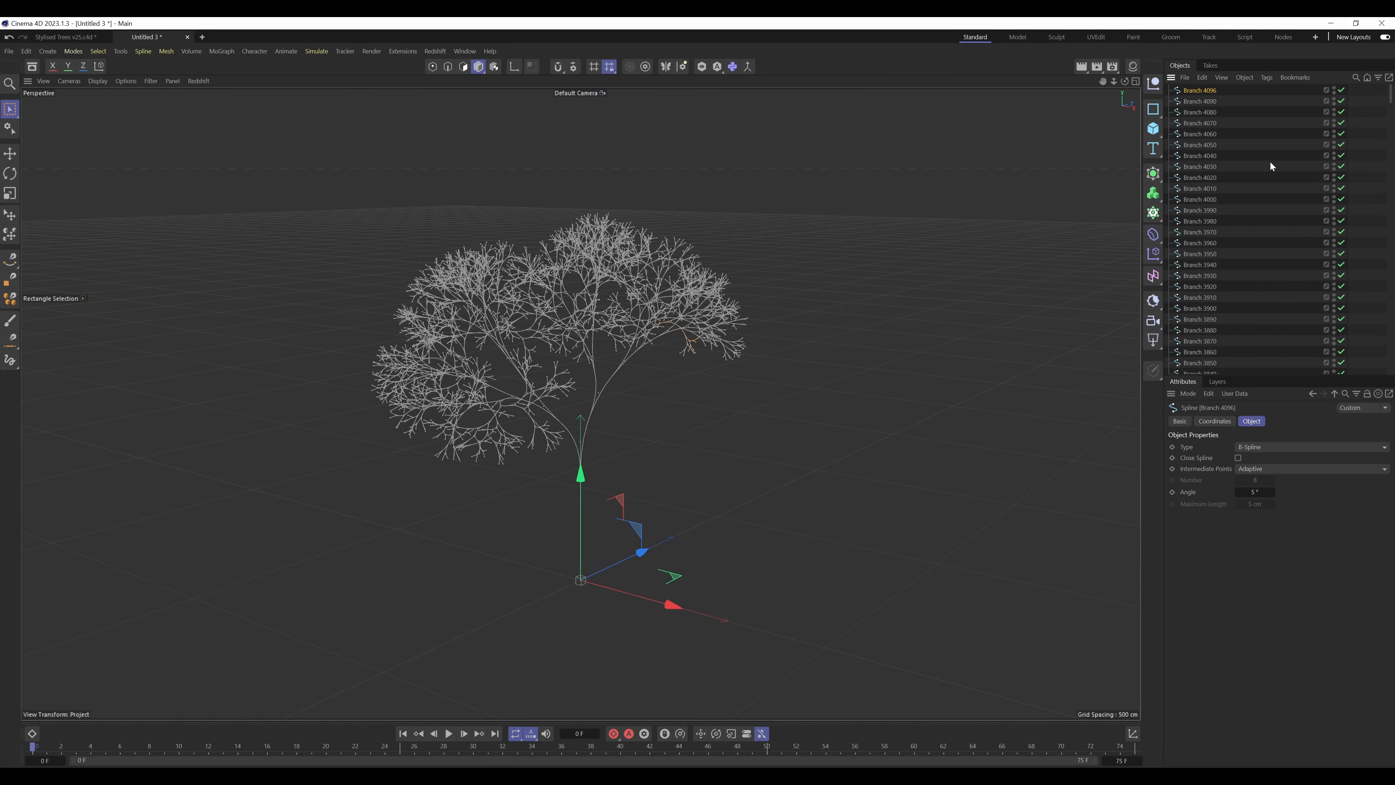
drag(1392, 98, 1391, 365)
shift+click(1212, 358)
right_click(1204, 337)
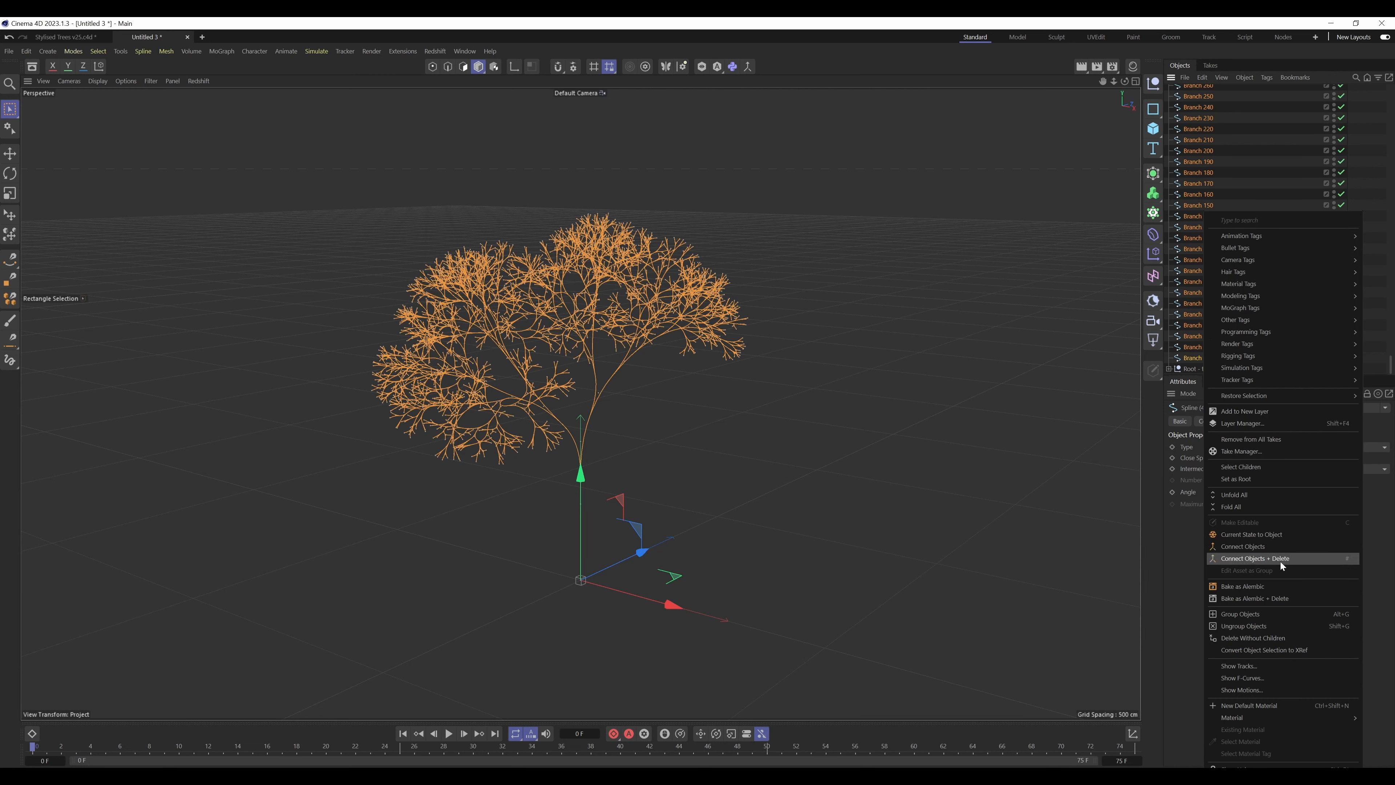
click(1278, 545)
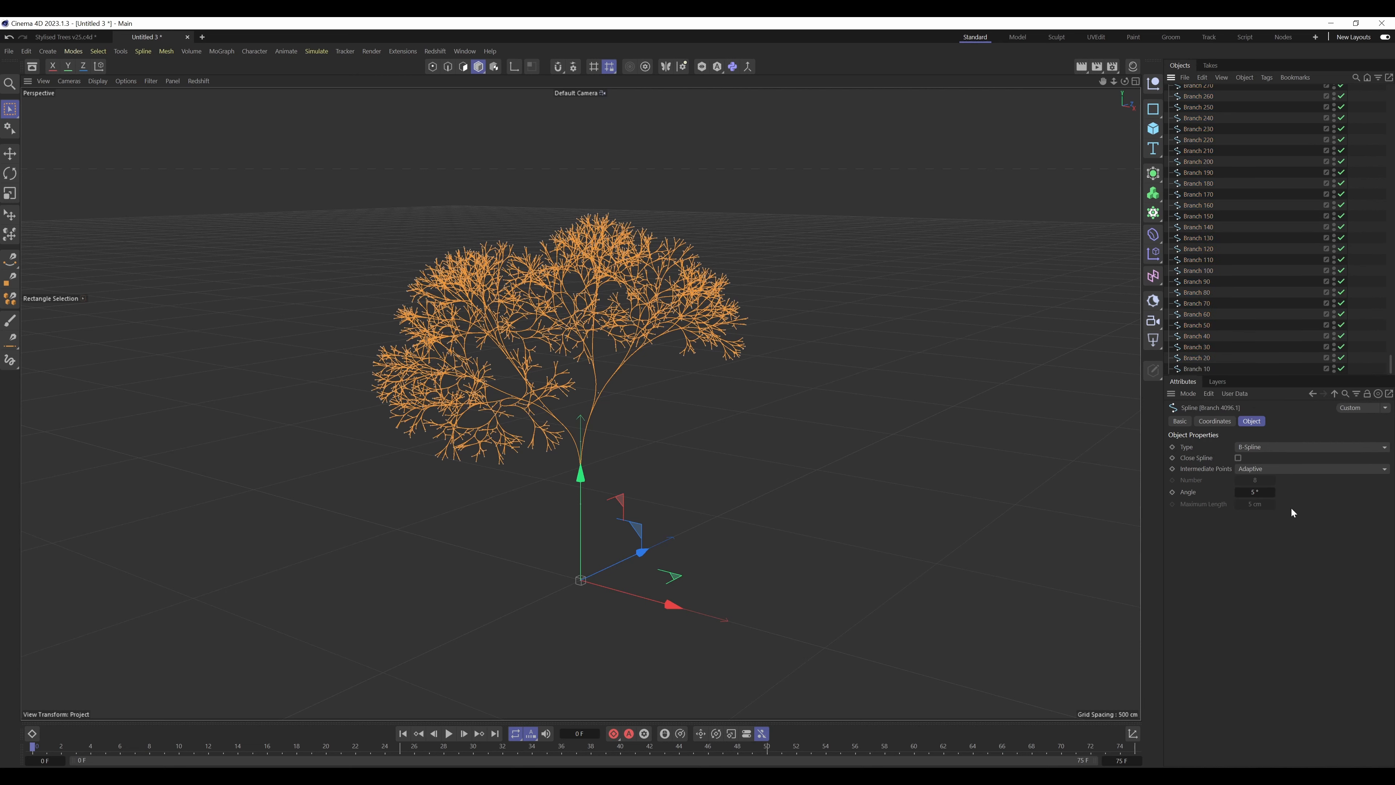
Step: Try moving the combined spline away from the originals along its Z axis, and undo the move
drag(1390, 368, 1390, 90)
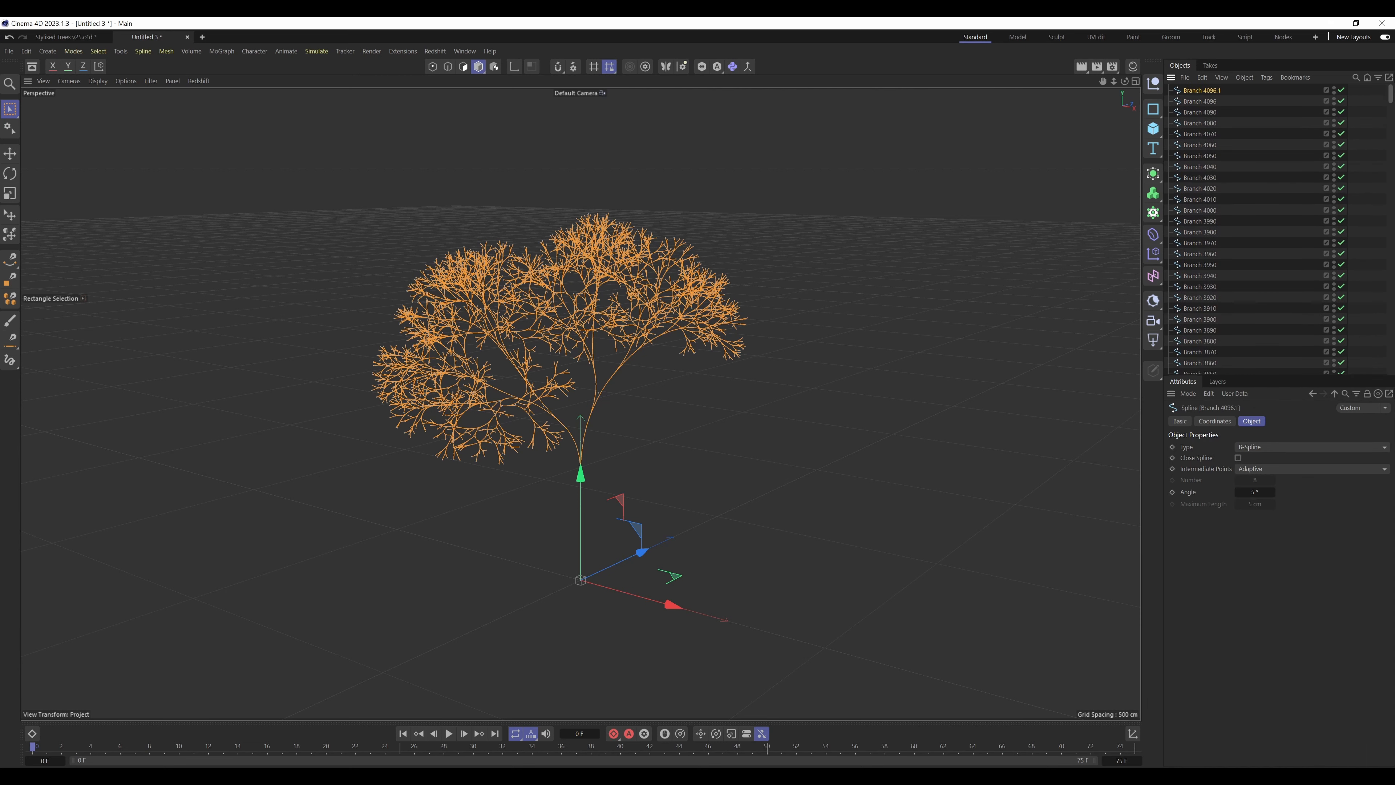
click(1218, 94)
click(1218, 92)
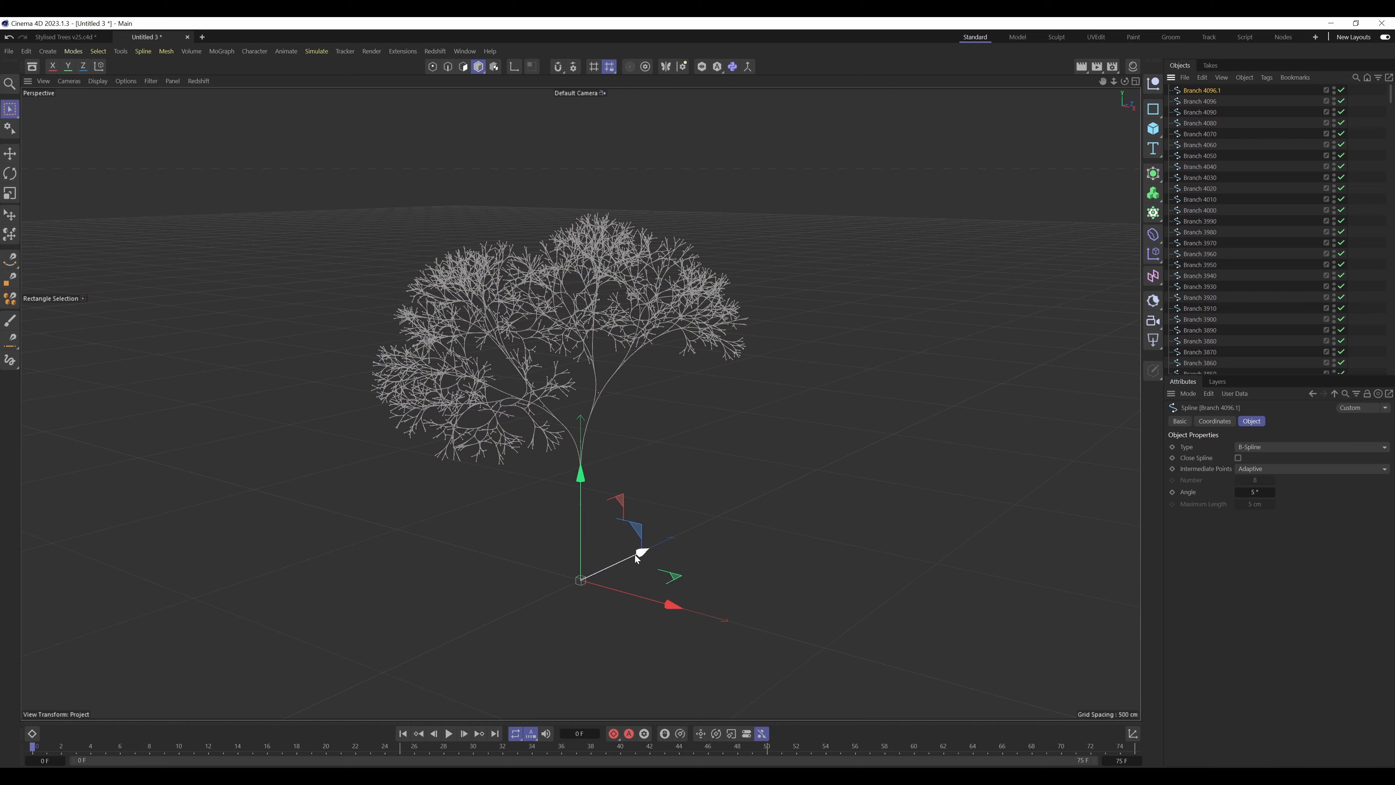
drag(638, 555, 839, 466)
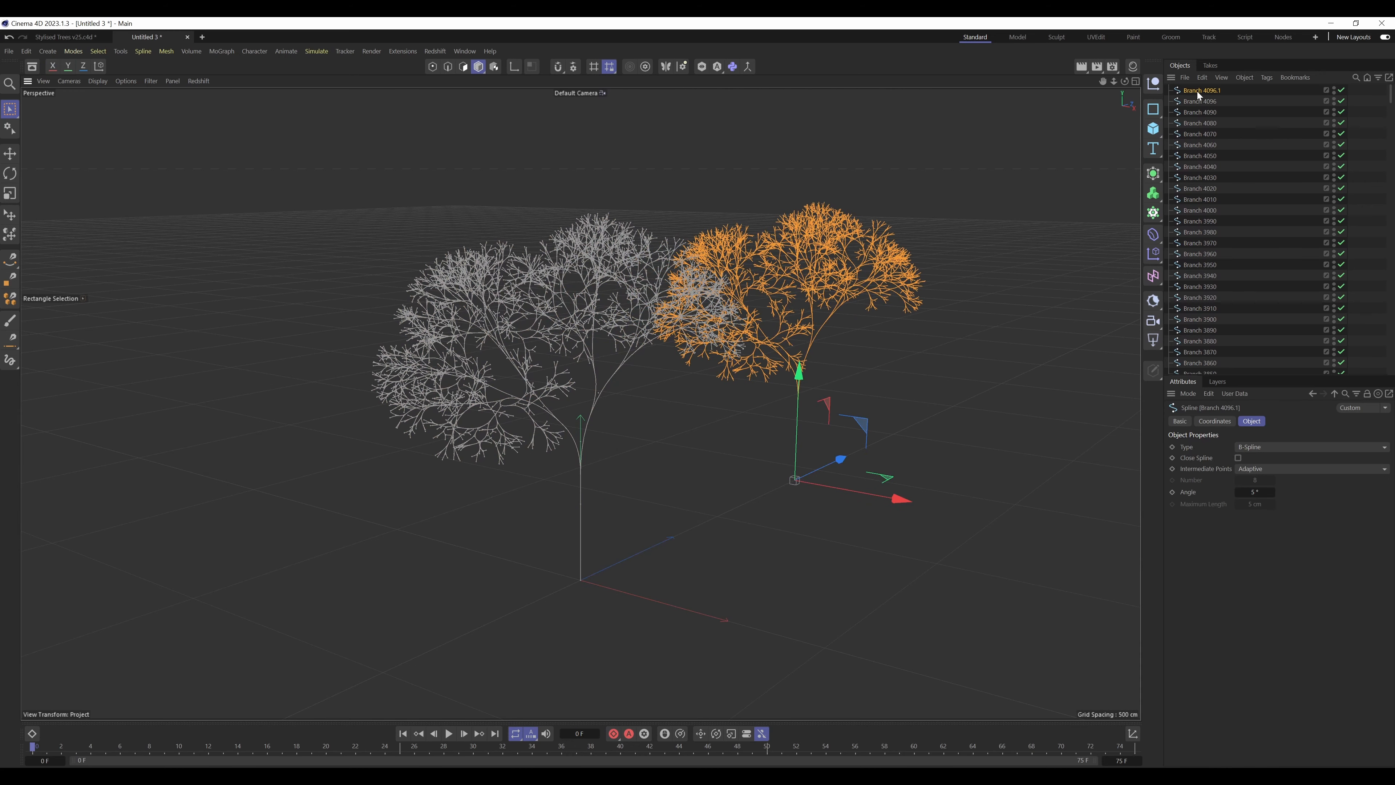
key(ctrl+z)
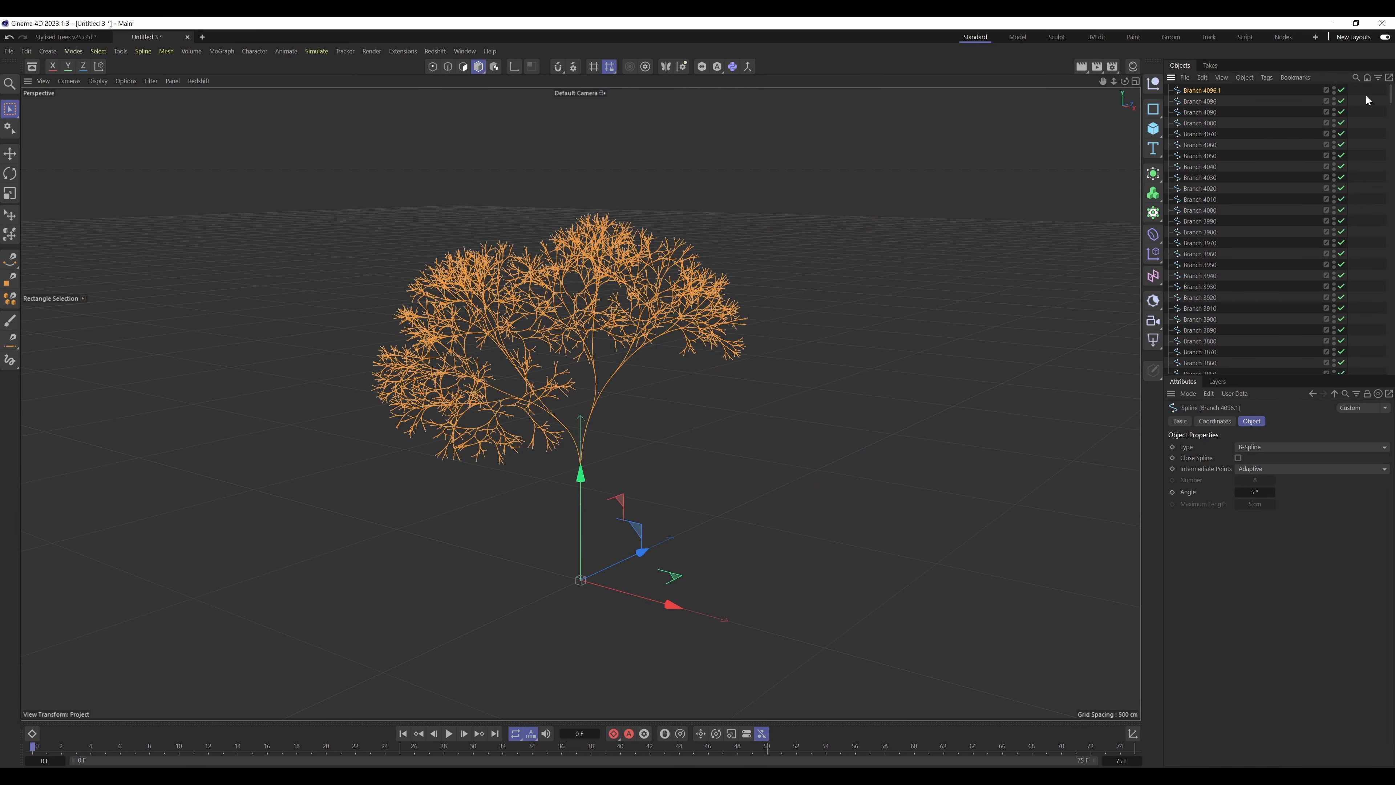
Step: Disable the combined spline Branch 4096.1
click(1367, 101)
click(1341, 90)
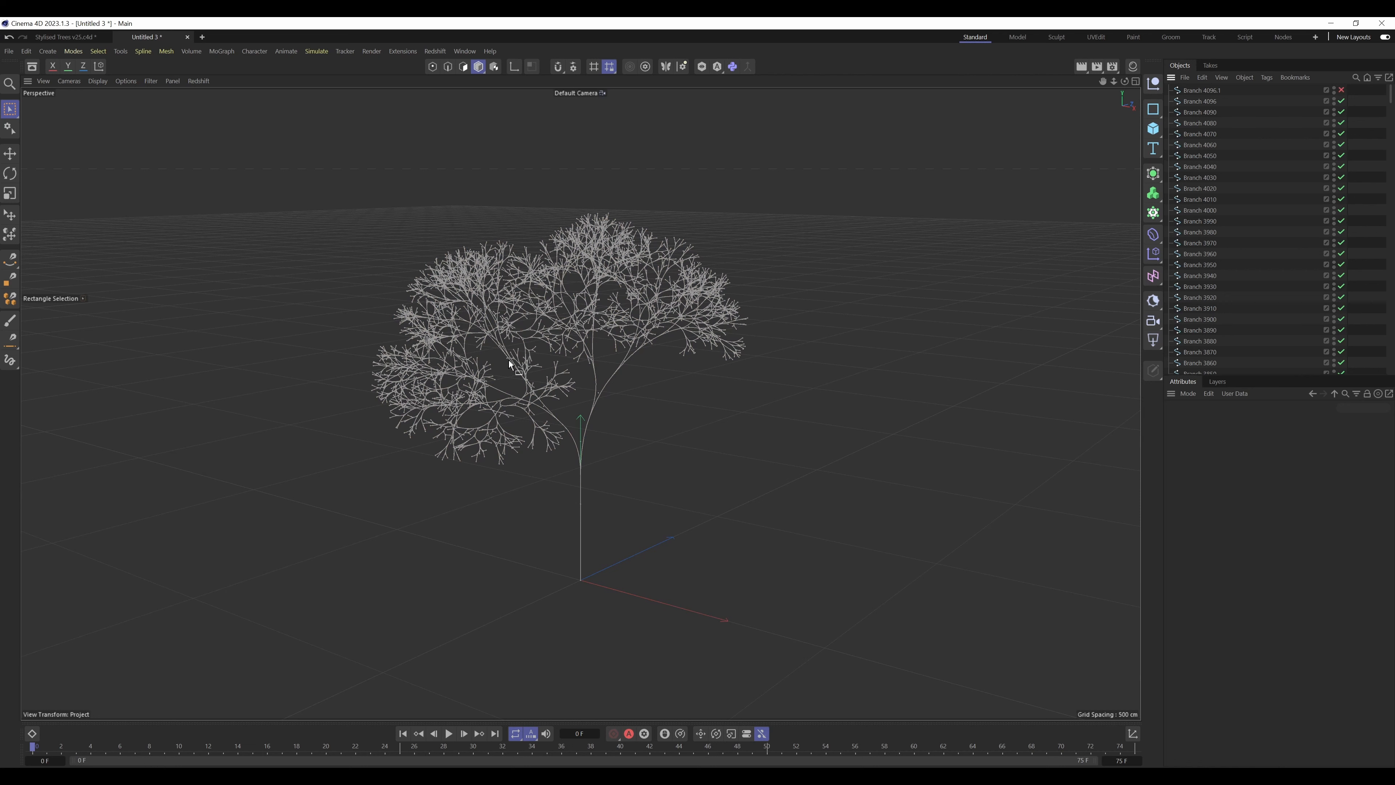
Step: Select the splines from Branch 4096 to Branch 10 and place each one under its own Sweep generator
click(1212, 102)
drag(1392, 96, 1392, 367)
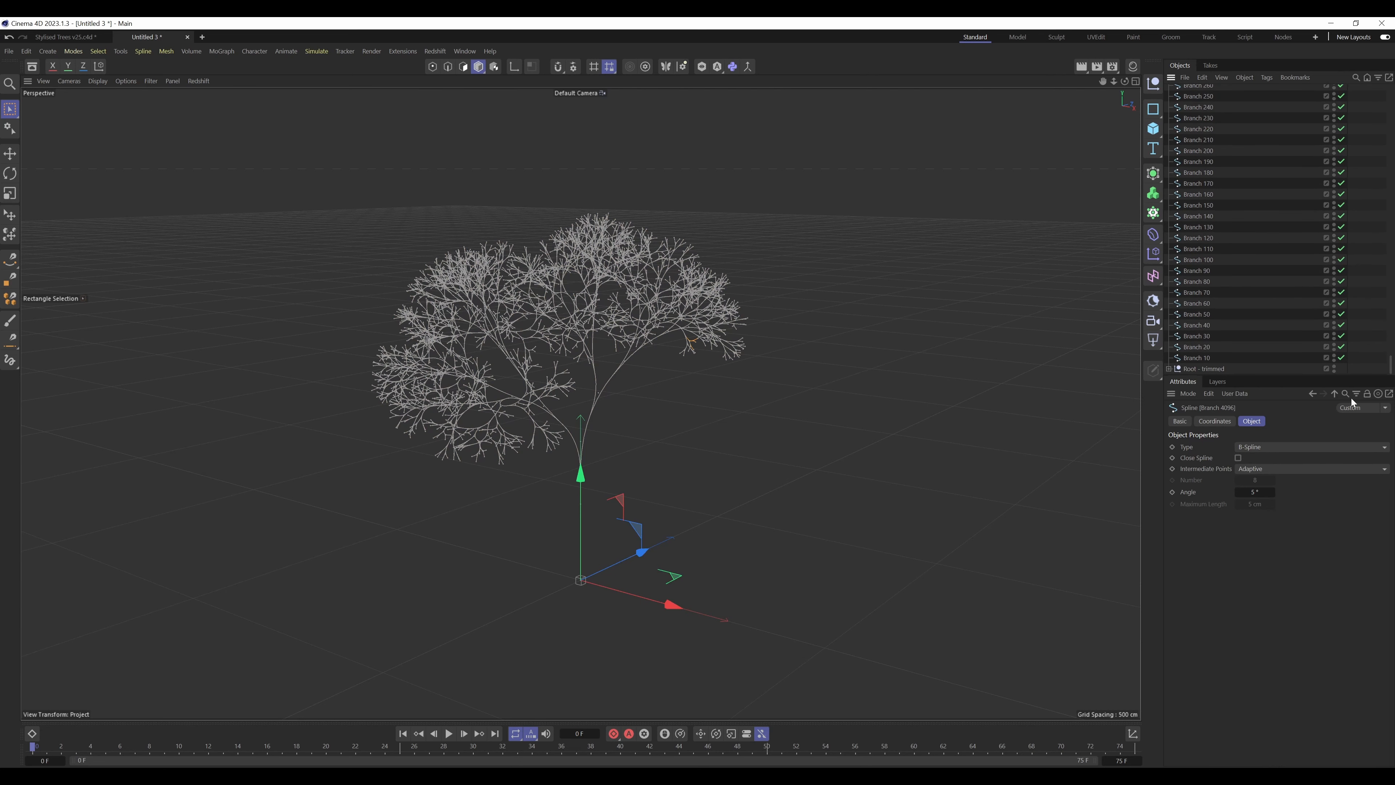
shift+click(1203, 356)
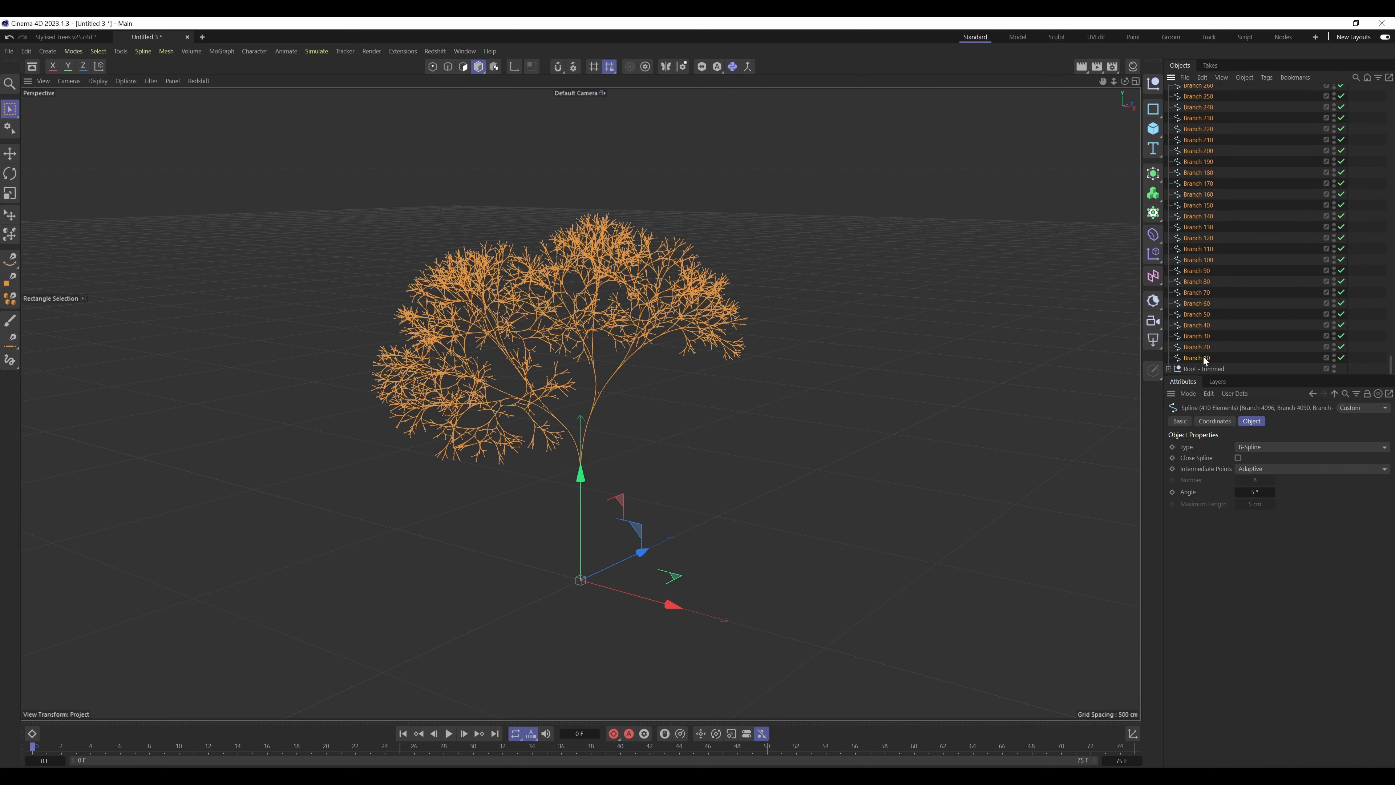
click(1153, 174)
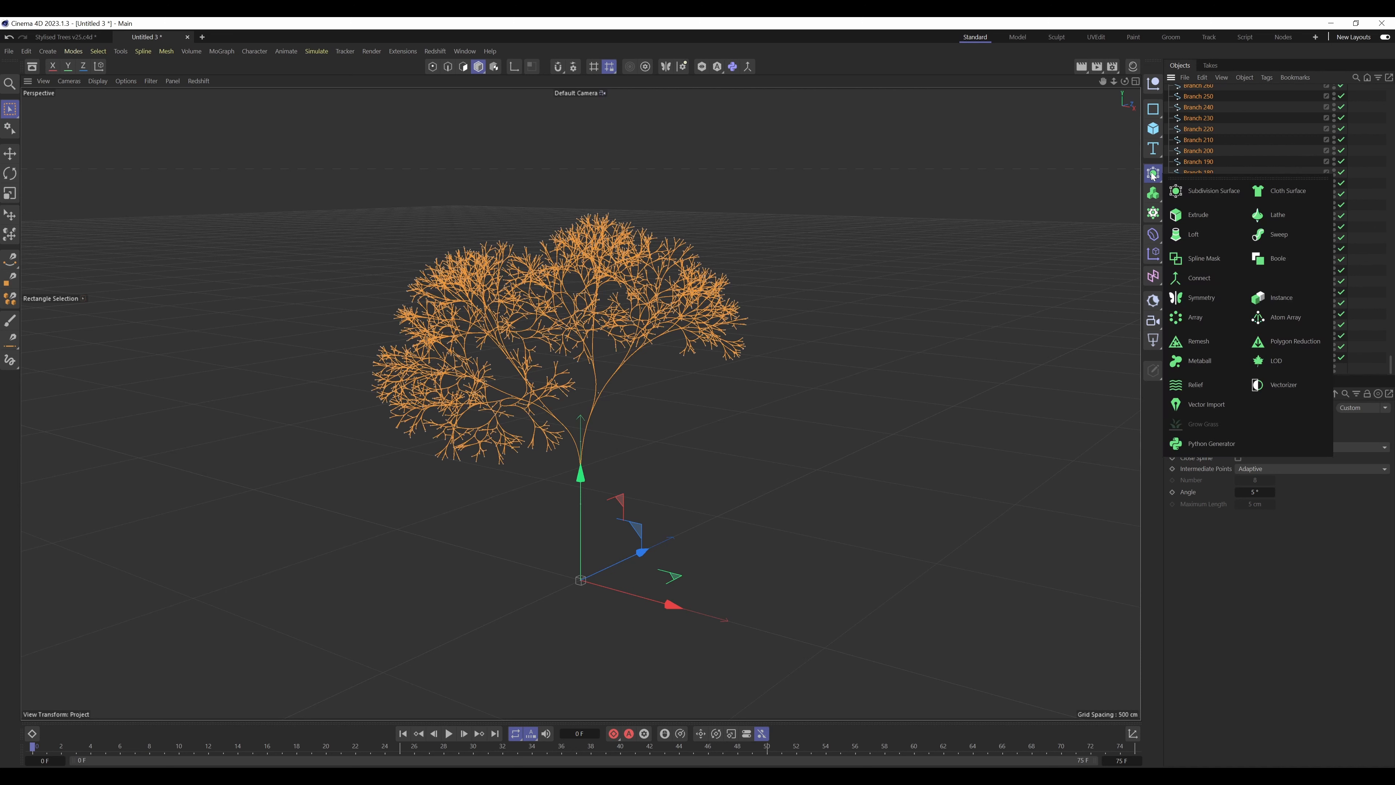
alt+click(1276, 238)
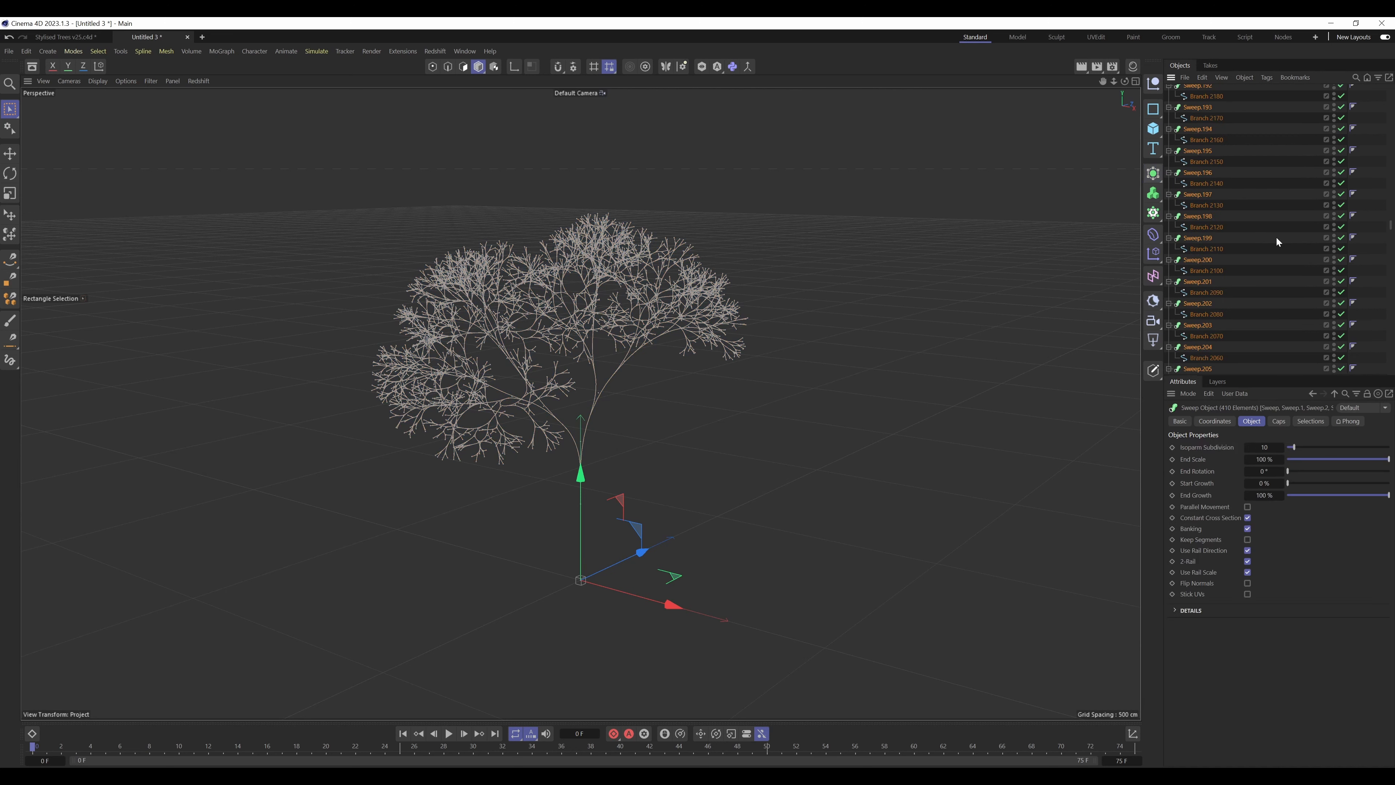
Step: Disable all the Sweep objects and add a Circle spline as a child of each one
click(1182, 422)
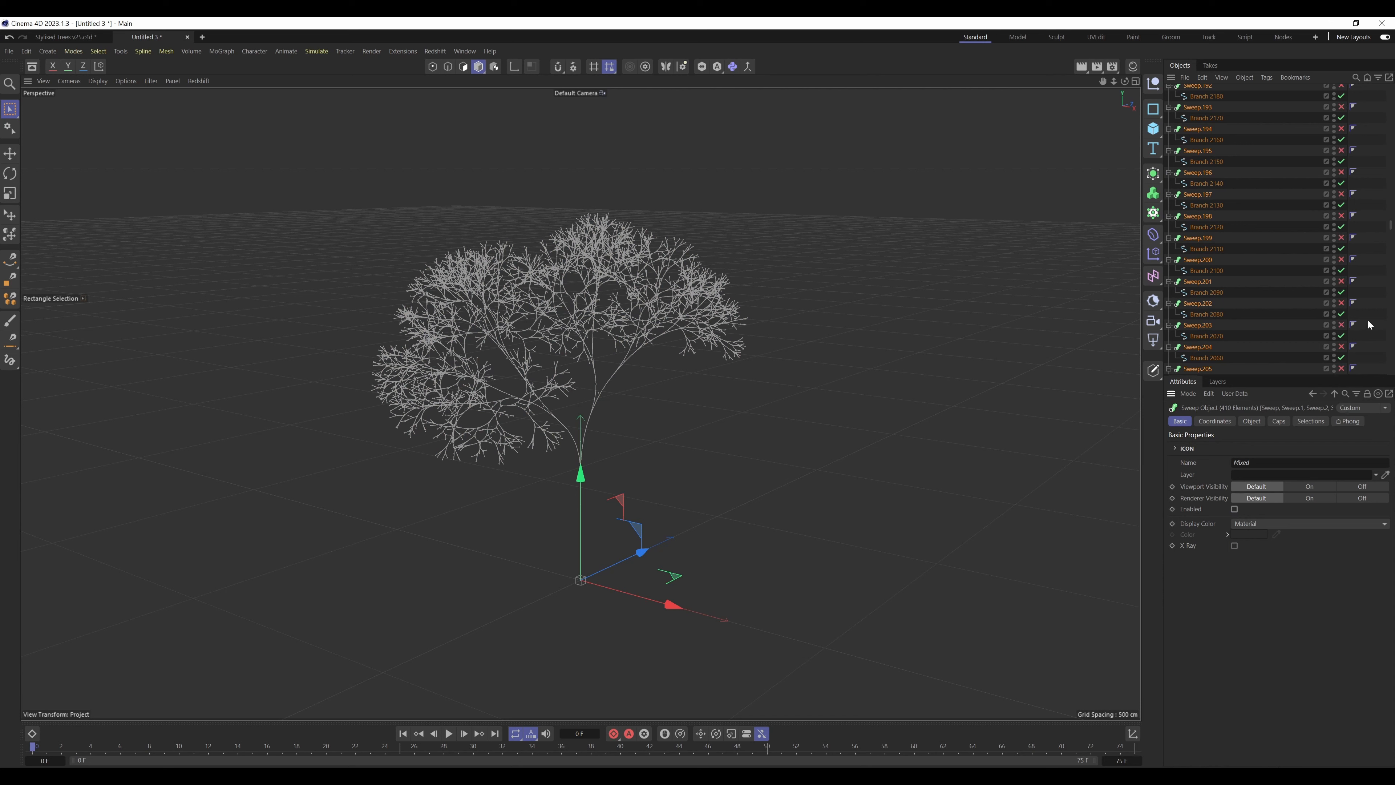
scroll(1297, 277, up, 10)
drag(1391, 219, 1391, 85)
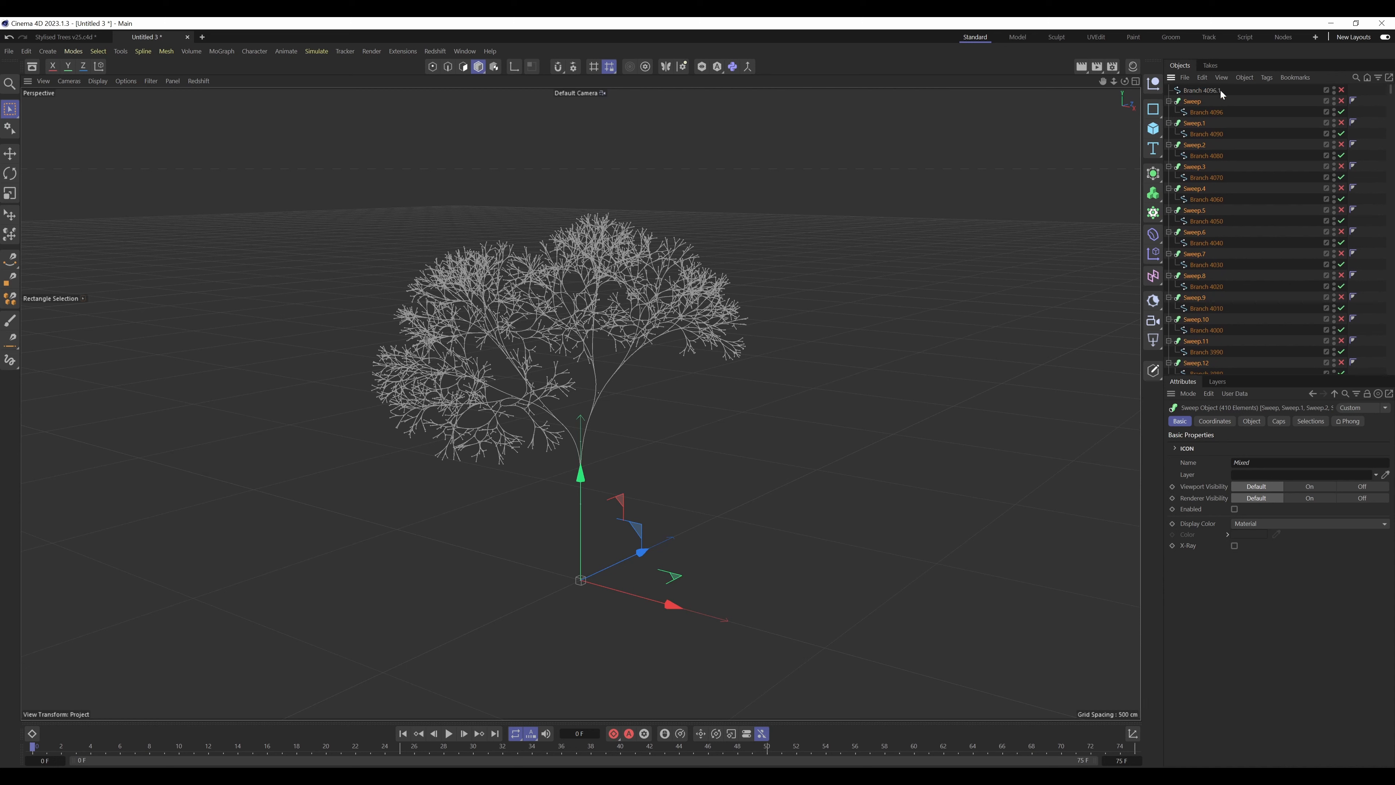
click(1154, 110)
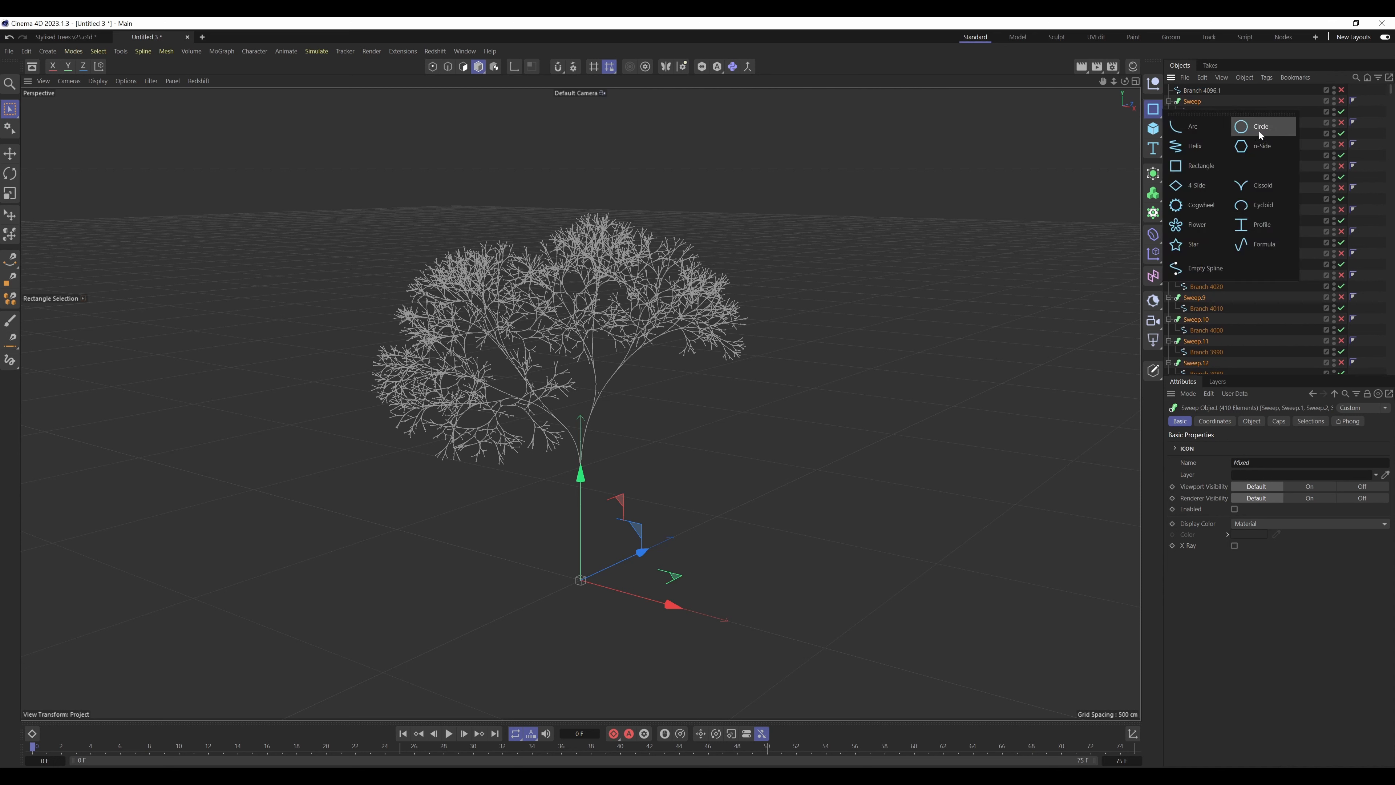
shift+click(1260, 131)
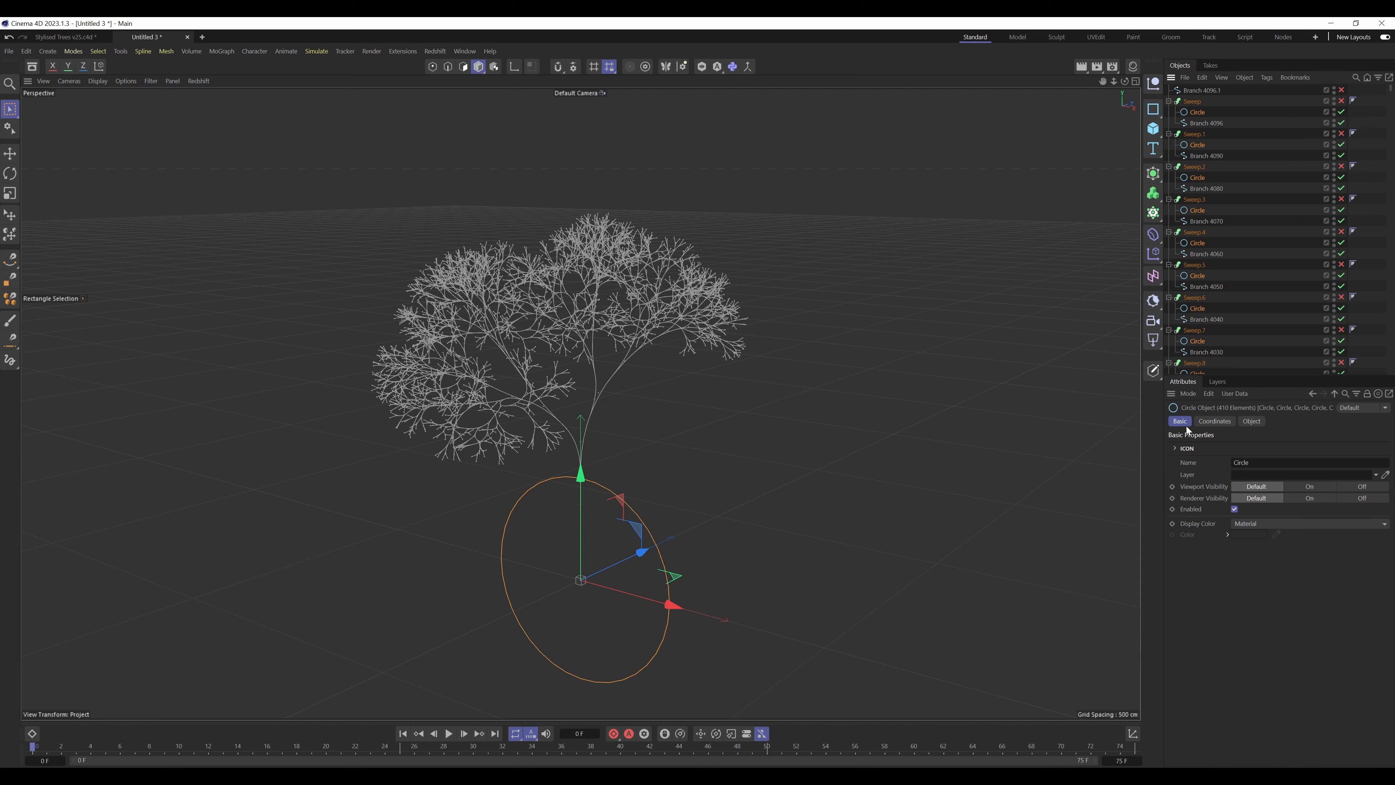
Step: Set the radius of all the Circle profiles to 40 cm
click(1252, 421)
click(1254, 470)
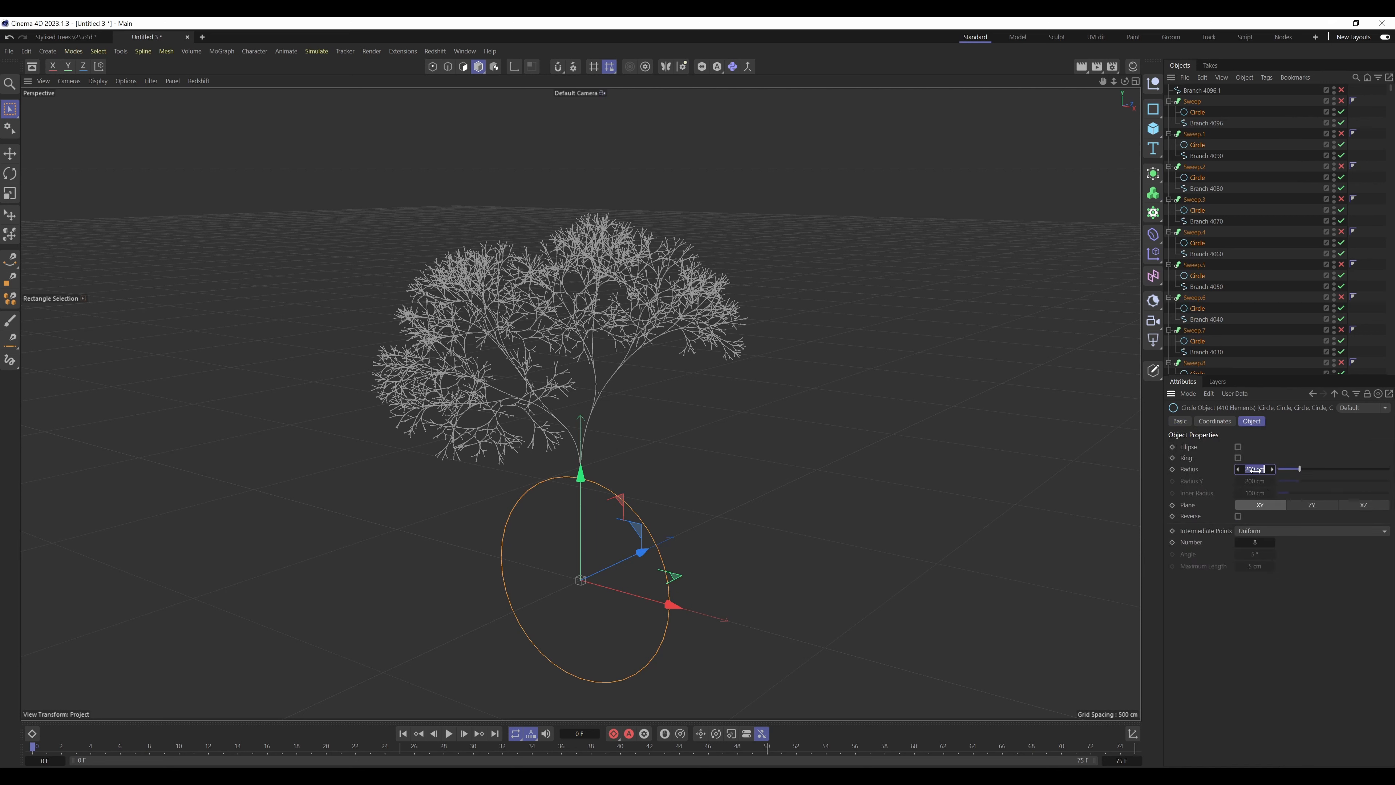
text(40)
key(Return)
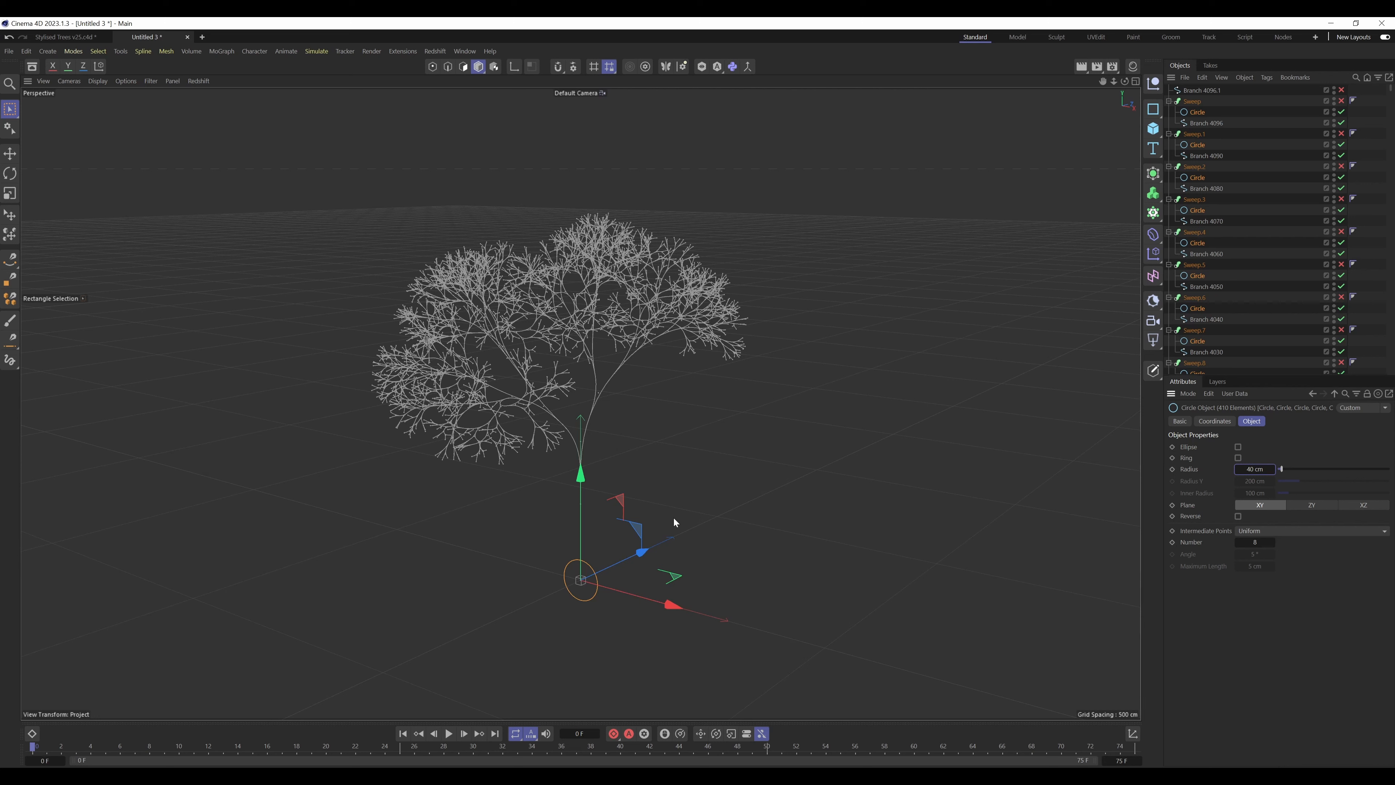
click(1253, 117)
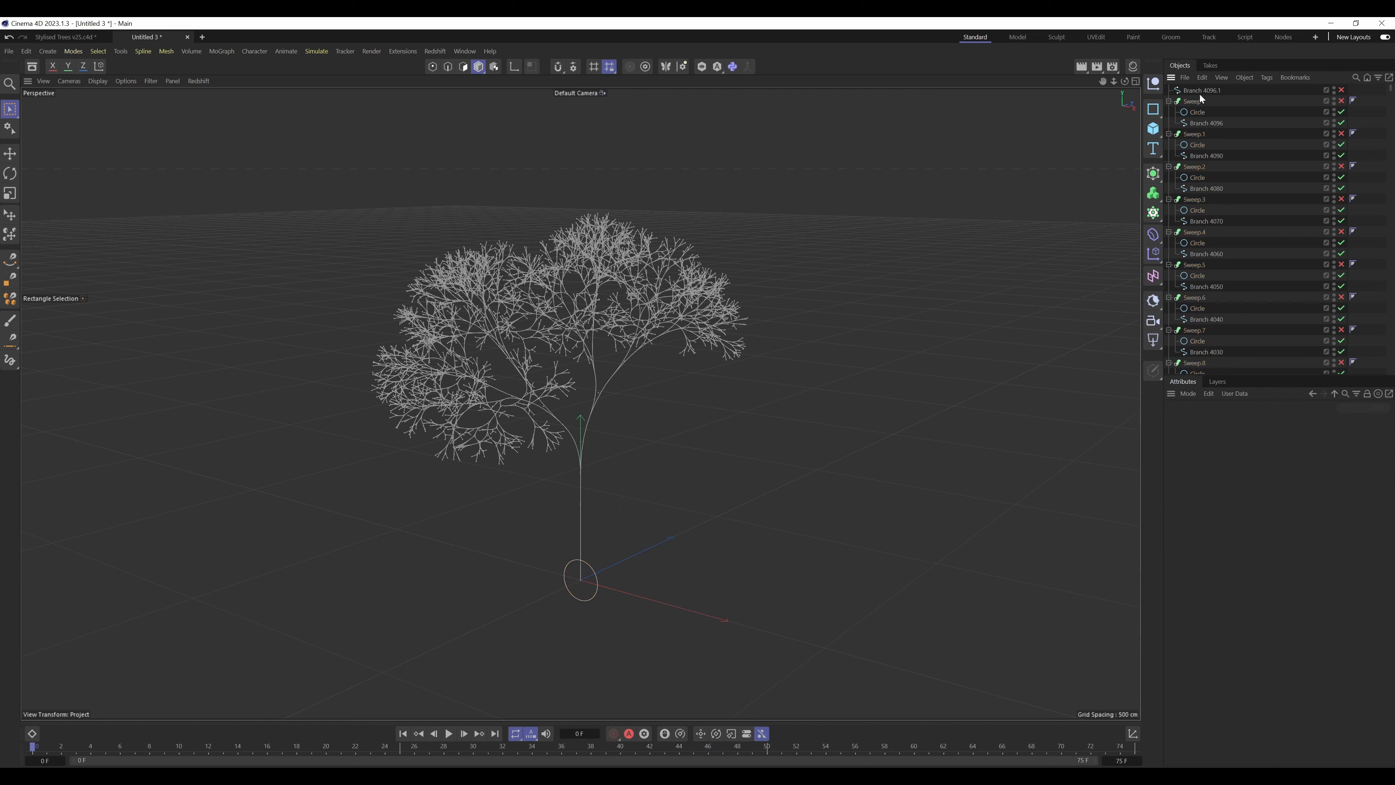
Step: Fold all hierarchies in the object list
click(1206, 79)
mouse_move(1225, 79)
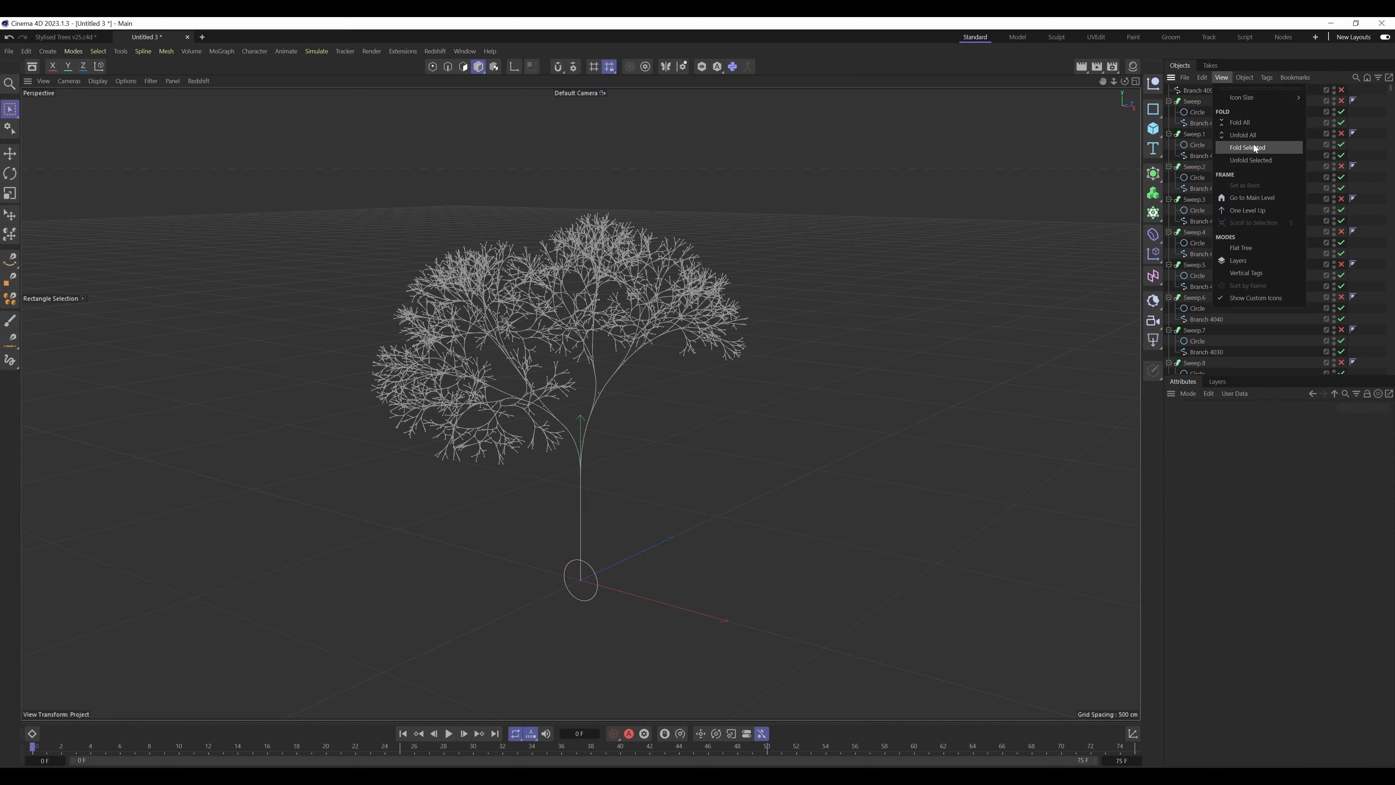
click(1248, 122)
Step: Try tapering Sweep to Sweep.16 with End Scale, and disable those sweeps again
click(1199, 102)
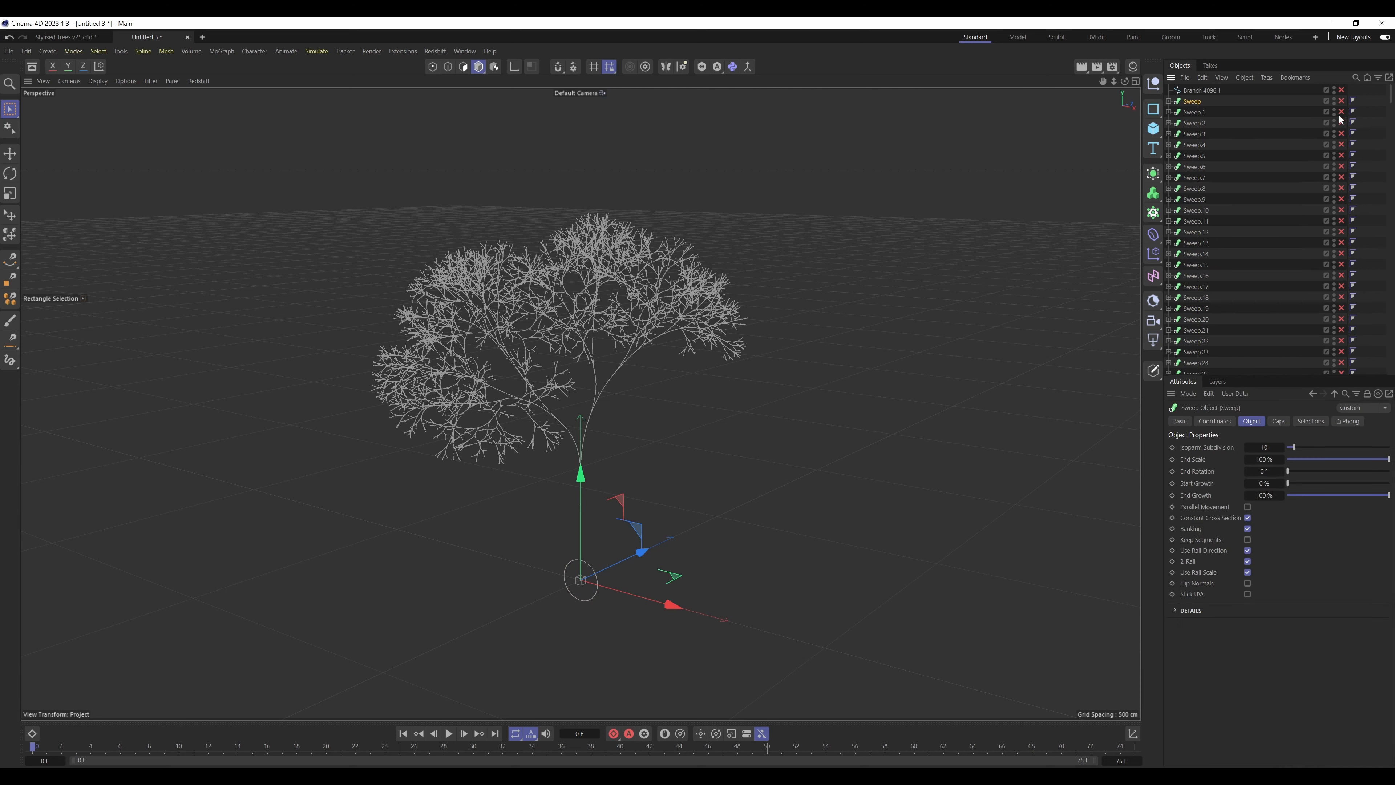
drag(1342, 101, 1322, 274)
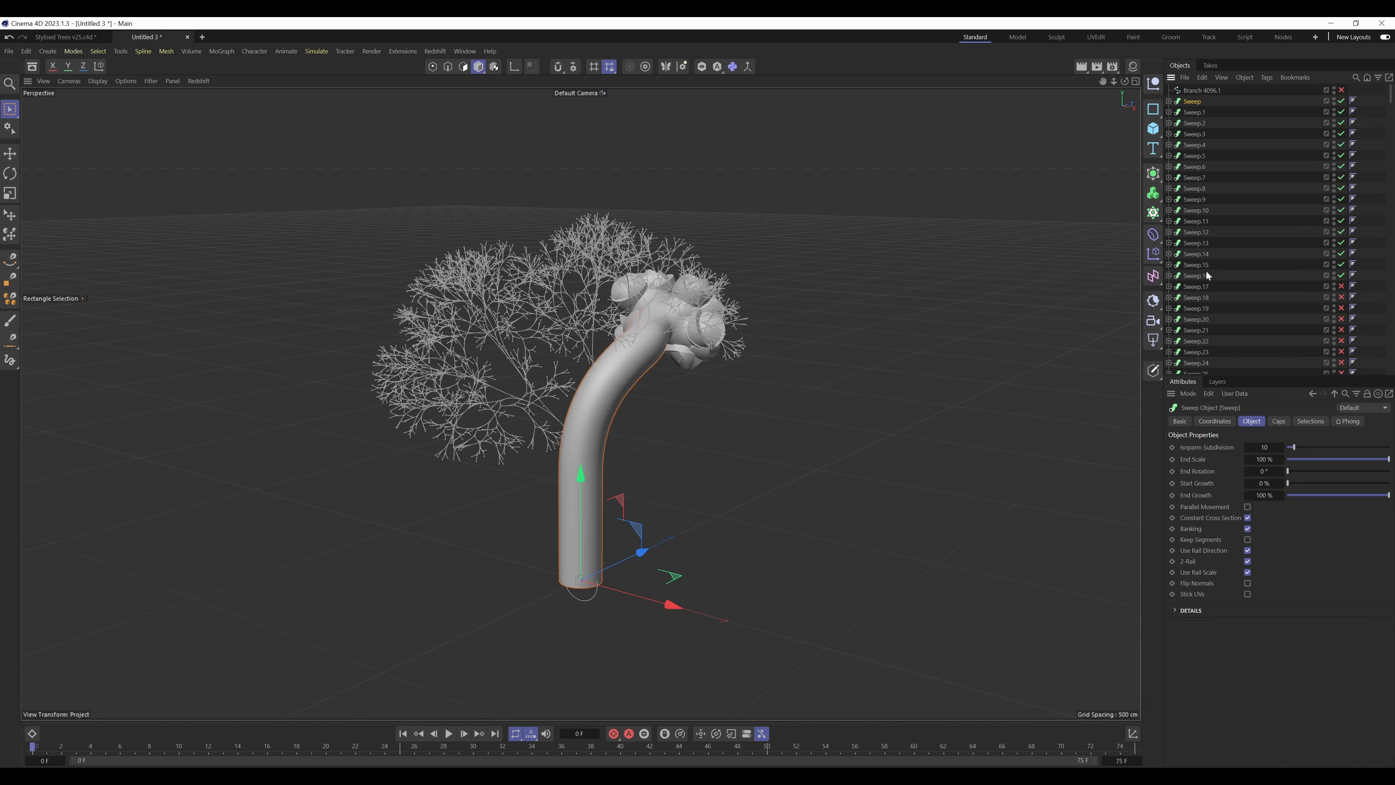
shift+click(1197, 102)
drag(1317, 459, 1393, 459)
click(1379, 165)
drag(1341, 101, 1341, 275)
scroll(1354, 157, down, 5)
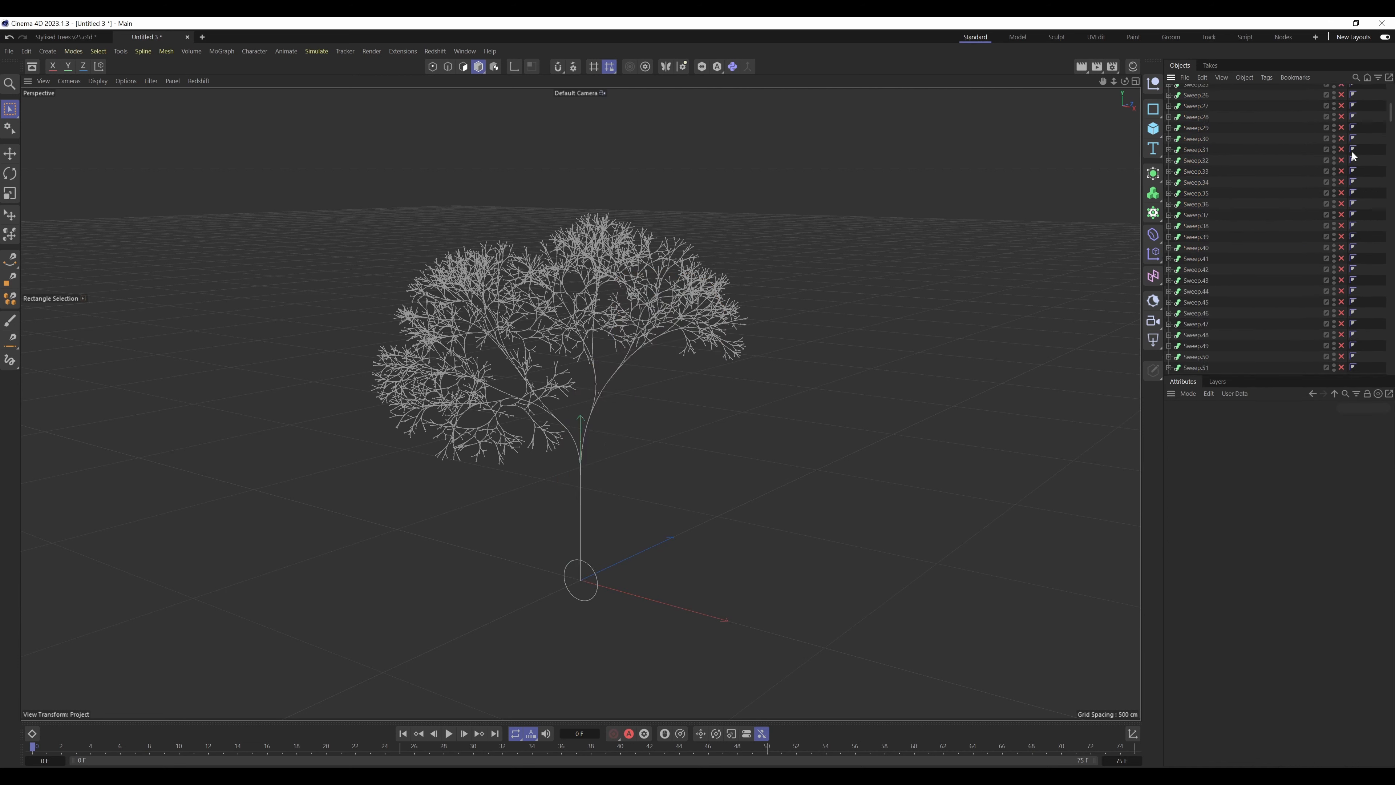
Step: Filter the object list for "bran" and enable the combined spline Branch 4096.1
click(1355, 77)
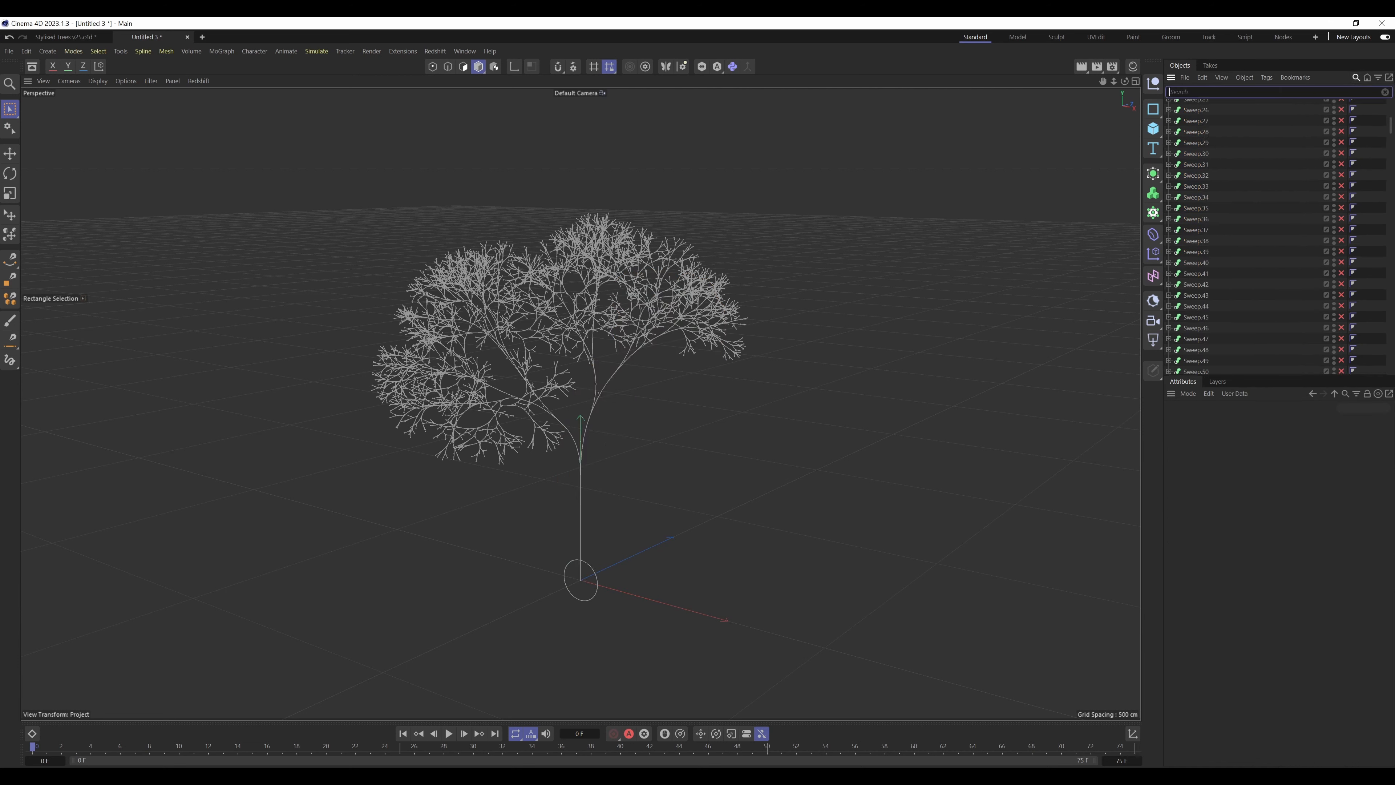
text(bran)
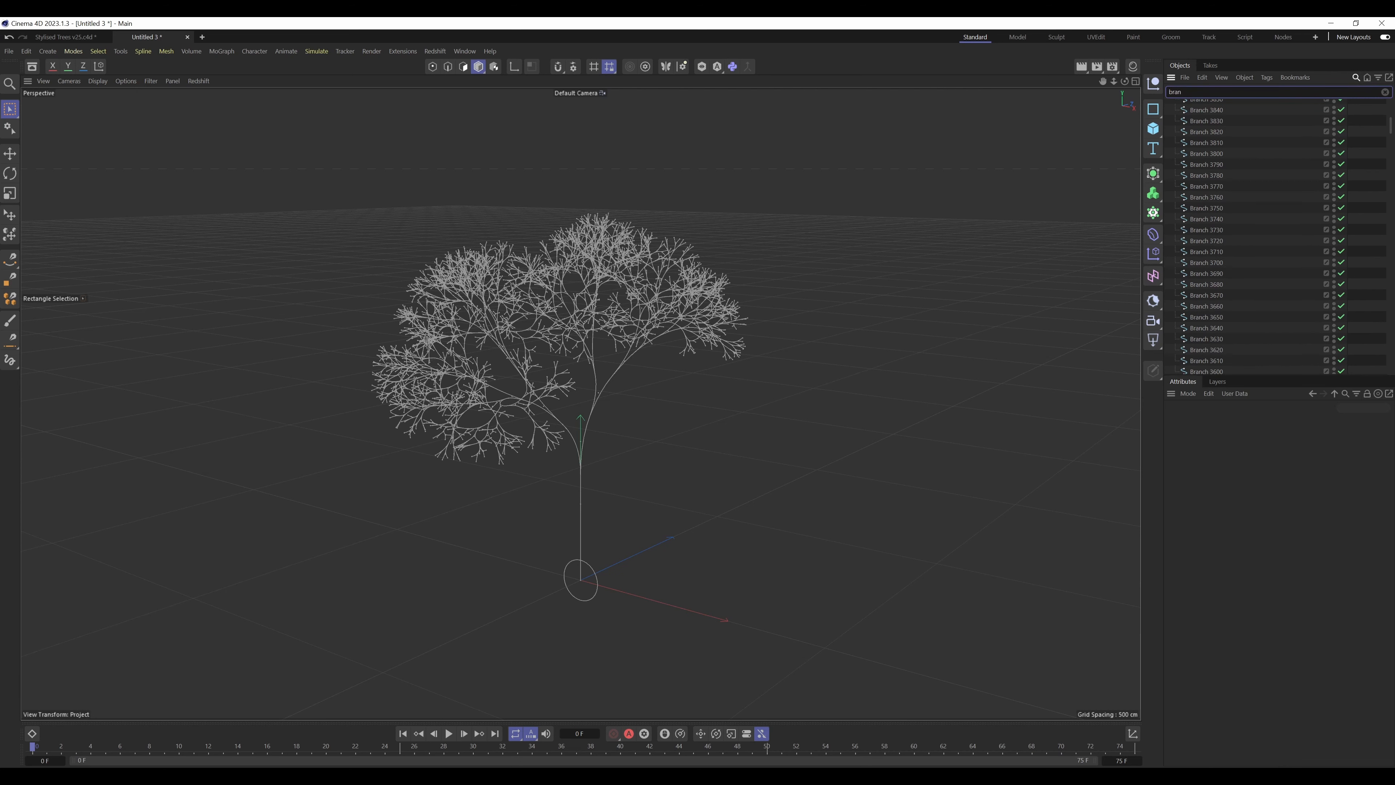
scroll(1243, 104, up, 5)
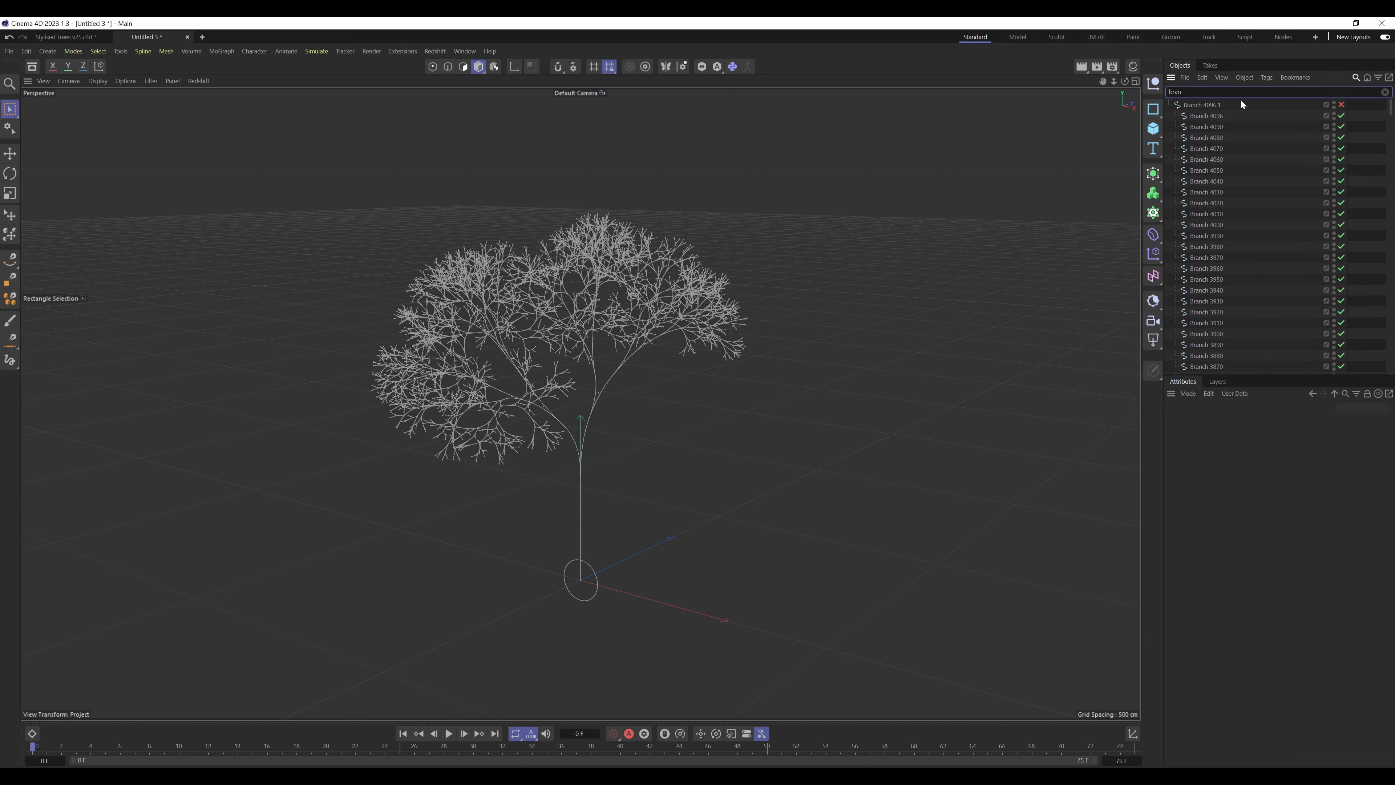
click(1341, 105)
Step: Reverse the point order of all splines from Branch 4096.1 to Branch 10, and clear the object filter
click(1230, 105)
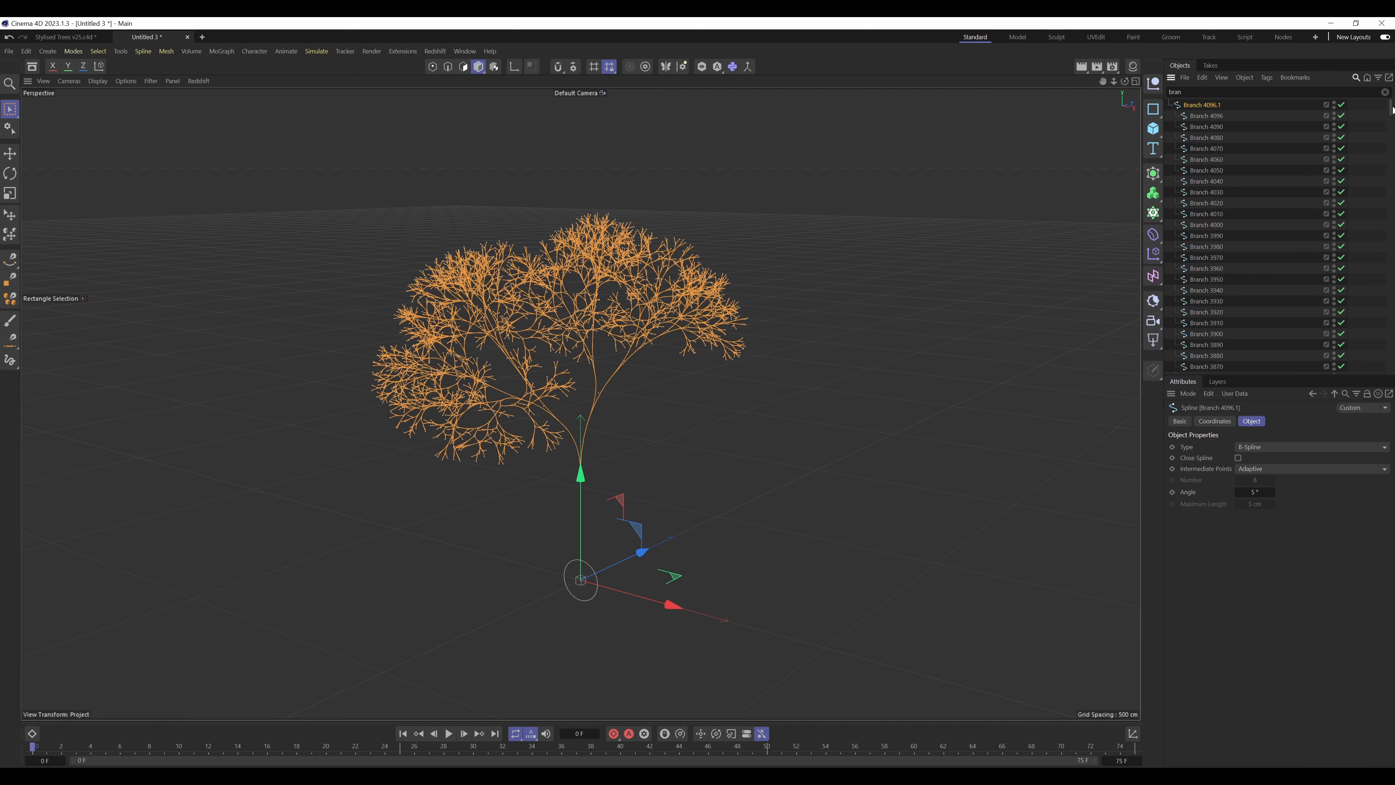
drag(1392, 110, 1392, 366)
shift+click(1204, 370)
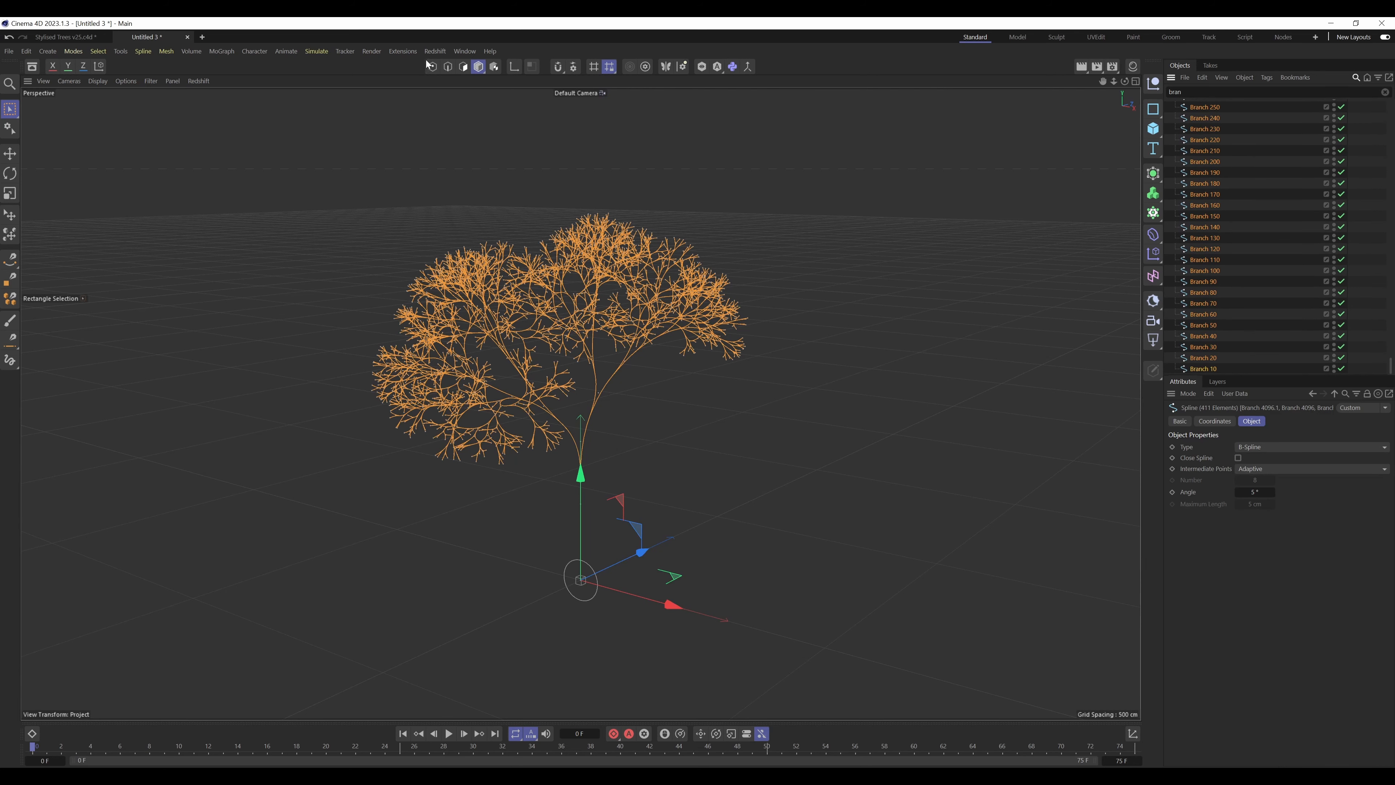
click(431, 67)
right_click(217, 216)
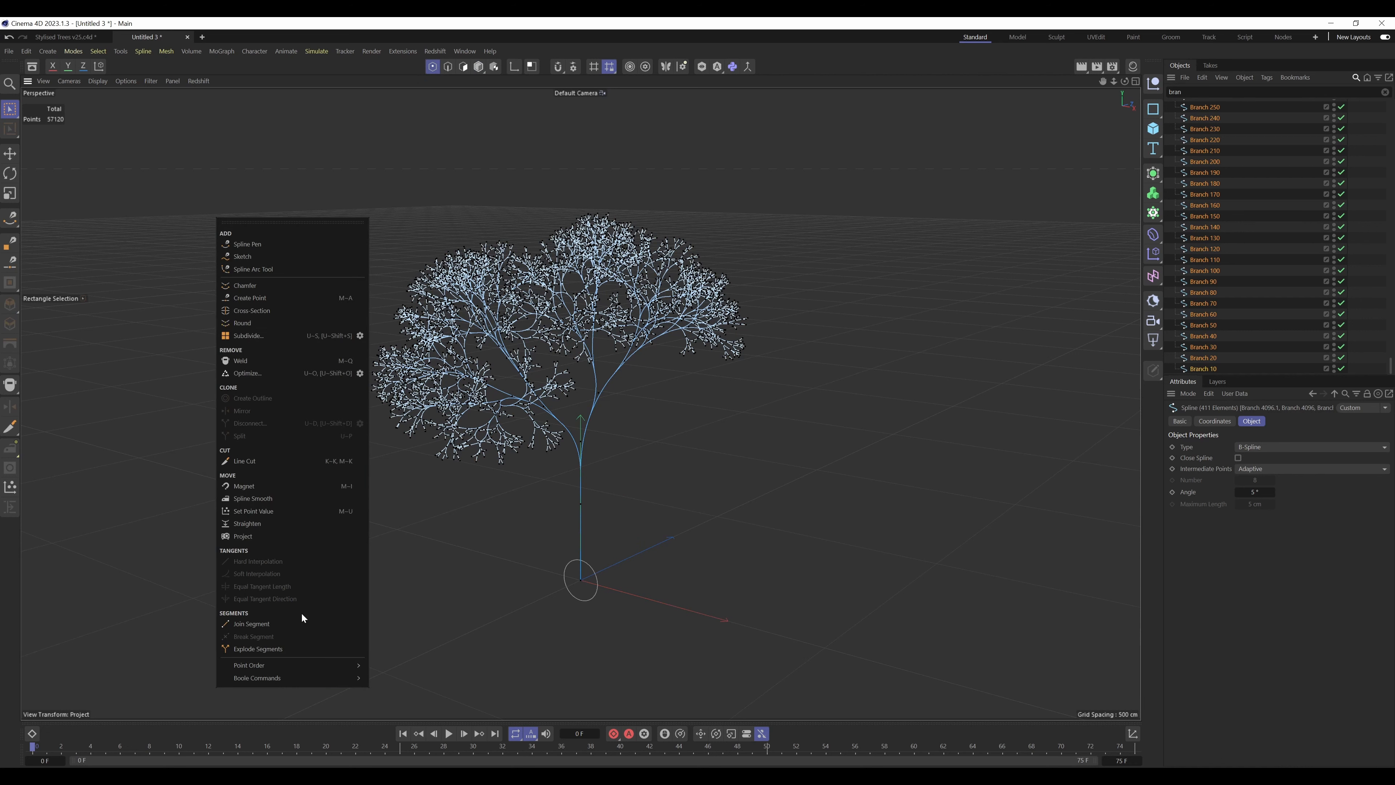
mouse_move(340, 665)
click(412, 682)
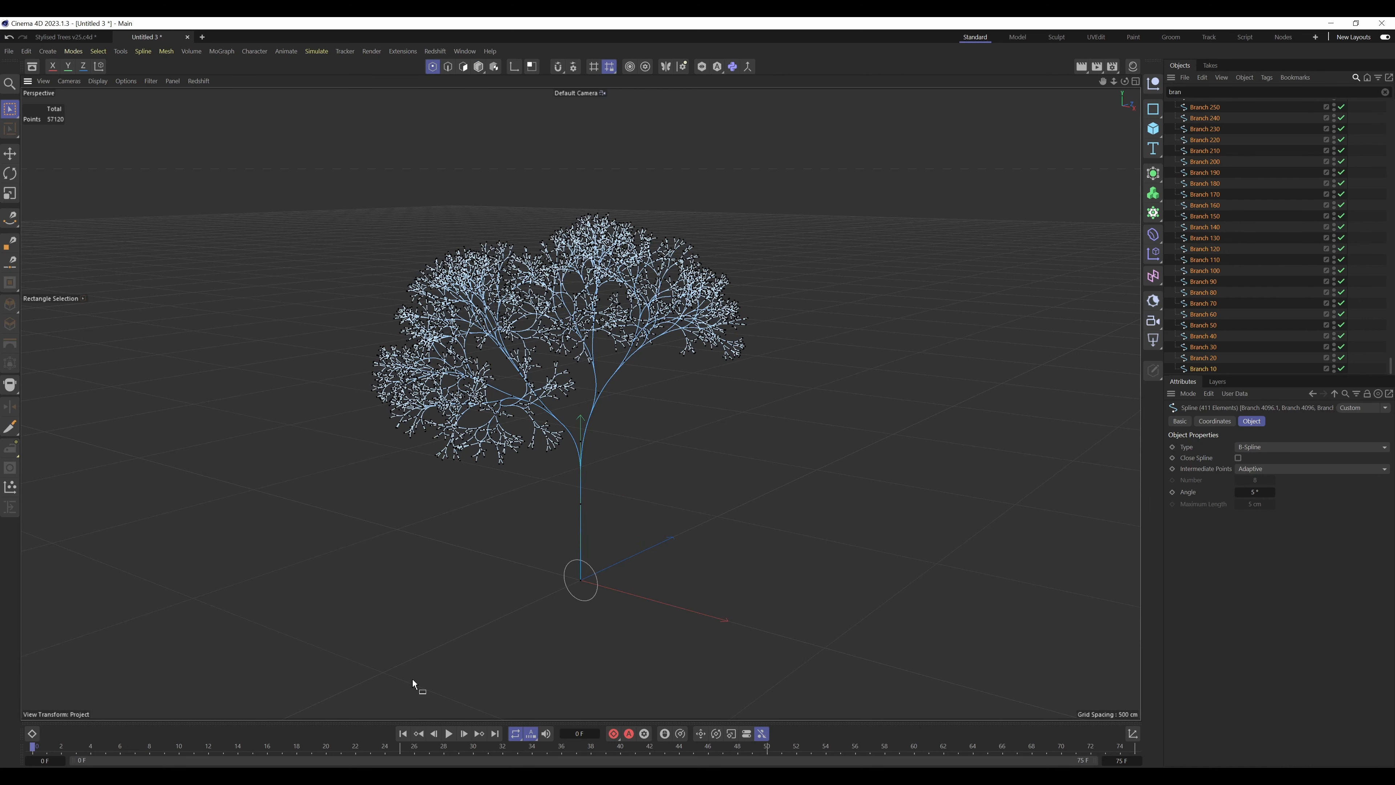
click(479, 70)
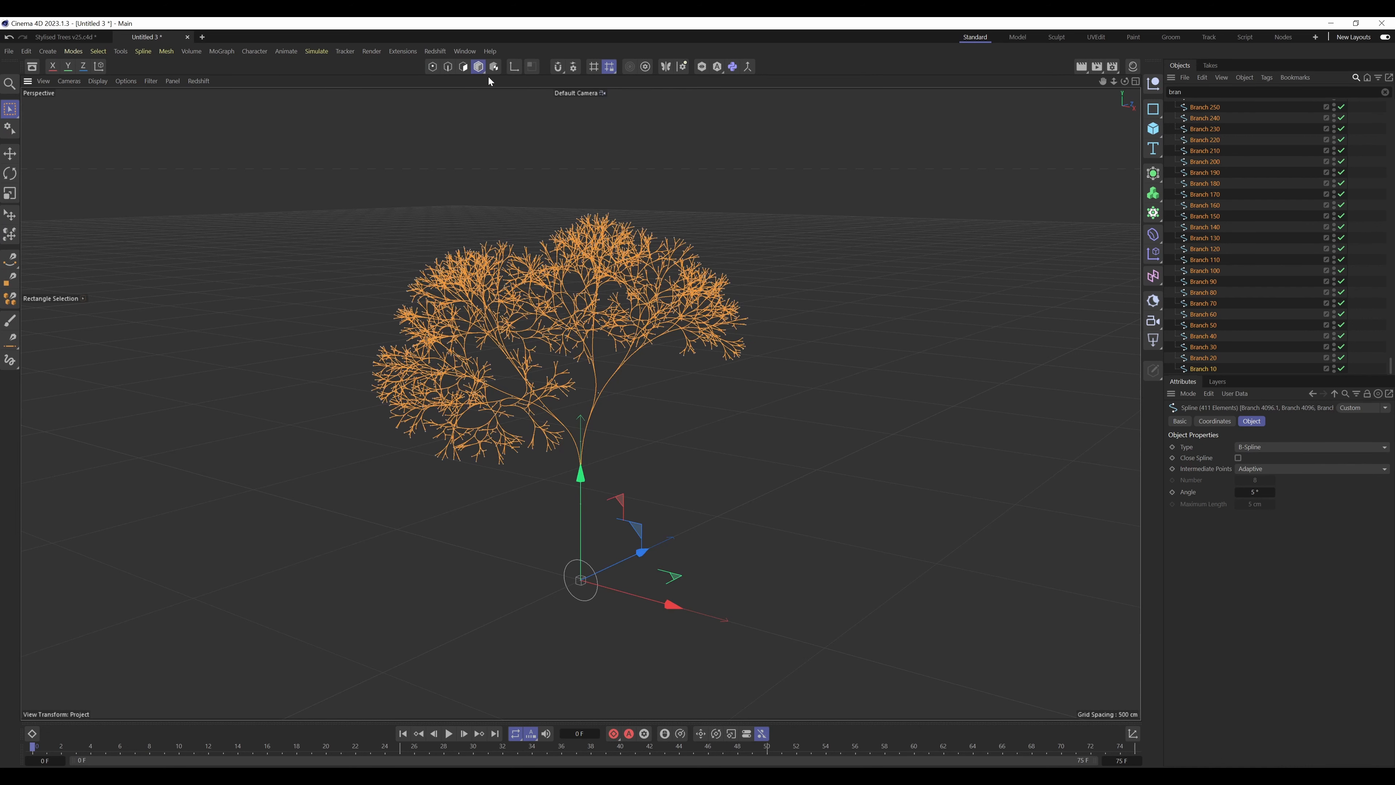
click(1374, 347)
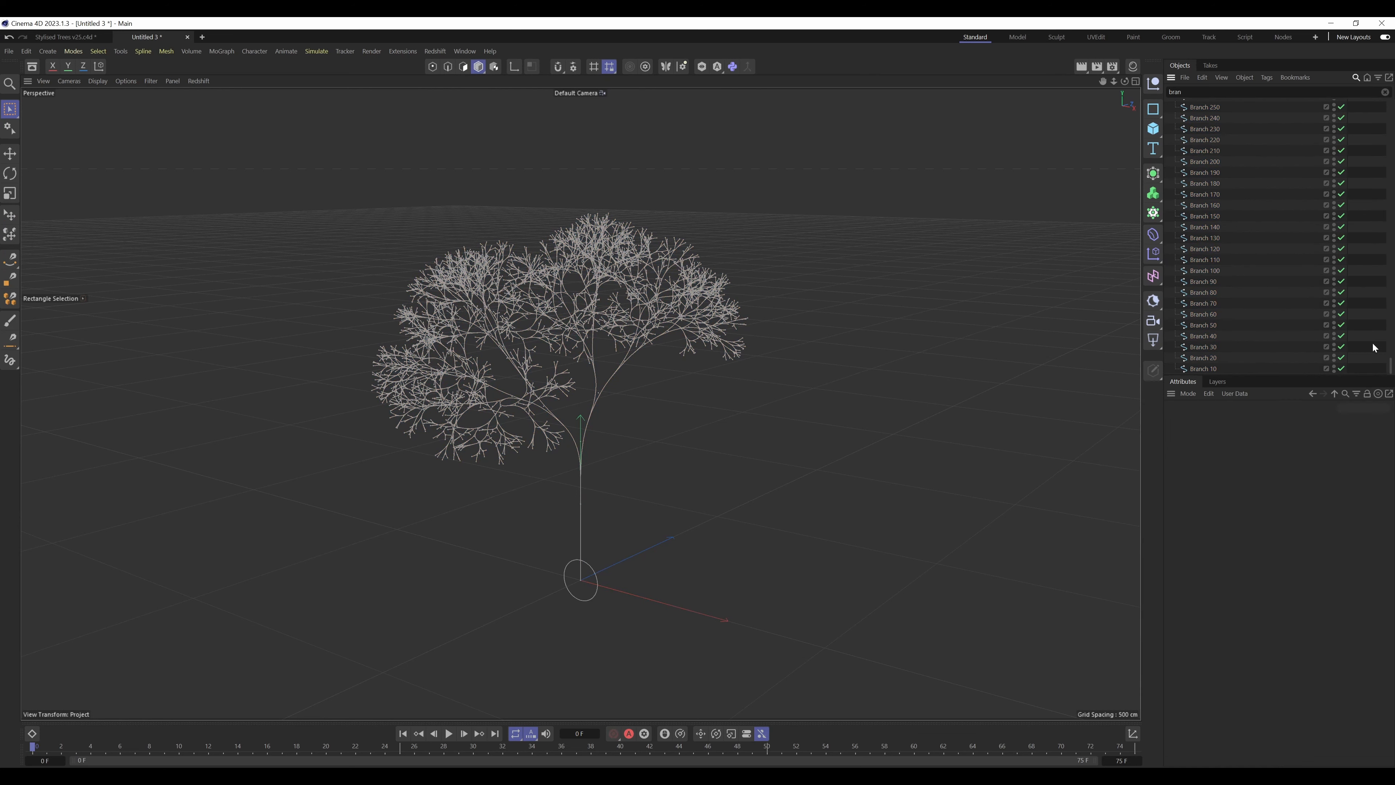
click(1384, 92)
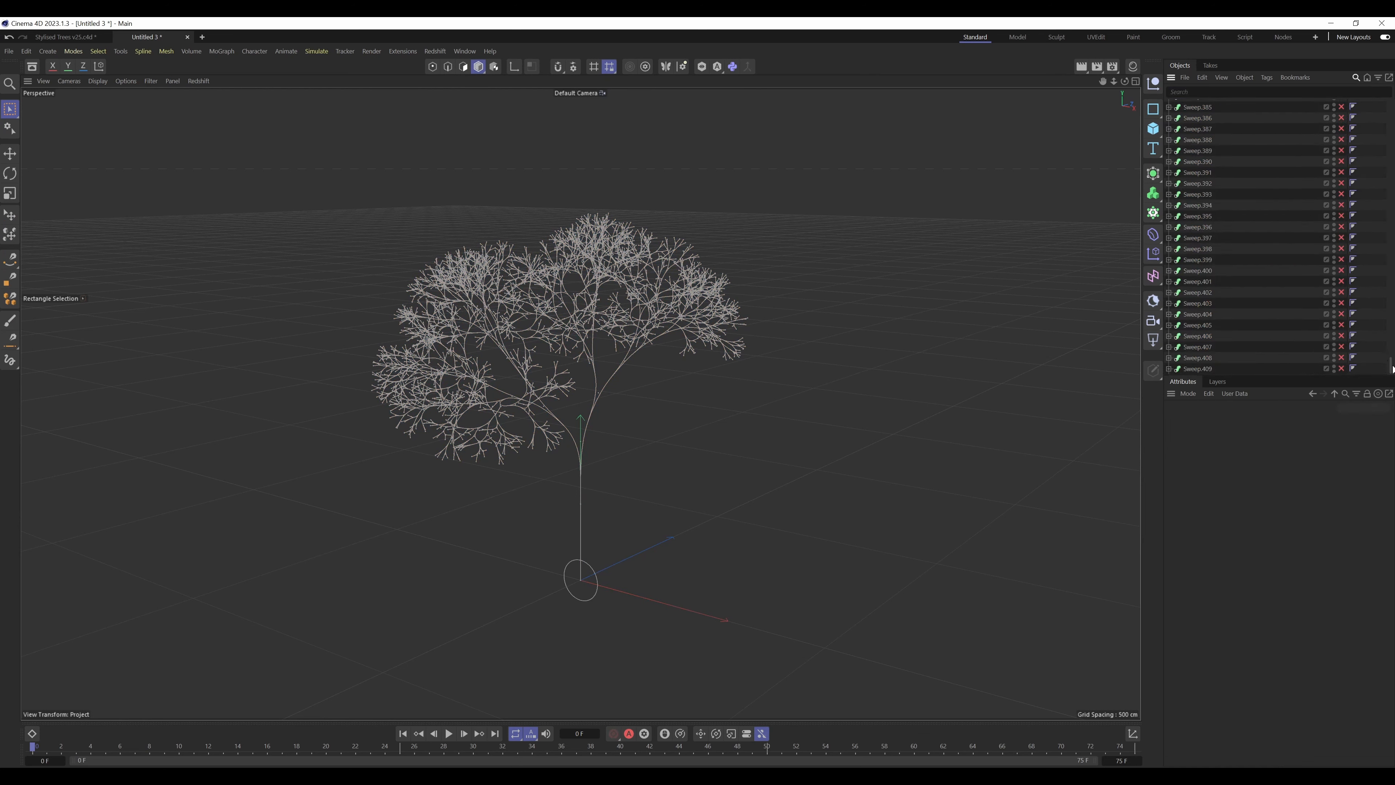
Step: Enable and select Sweep to Sweep.17, and test an End Scale of 0 % before restoring it to 100 %
drag(1392, 367, 1344, 310)
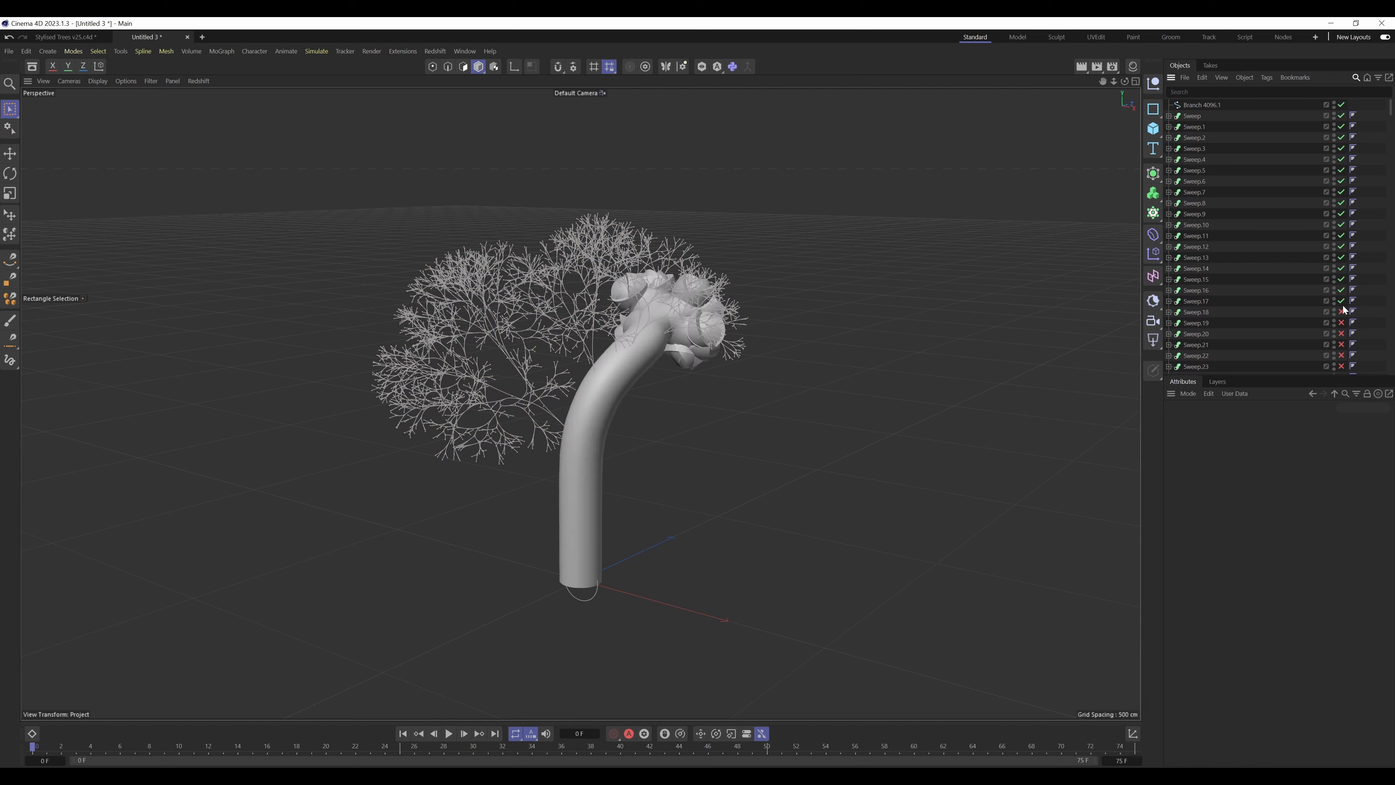
click(1195, 117)
shift+click(1200, 302)
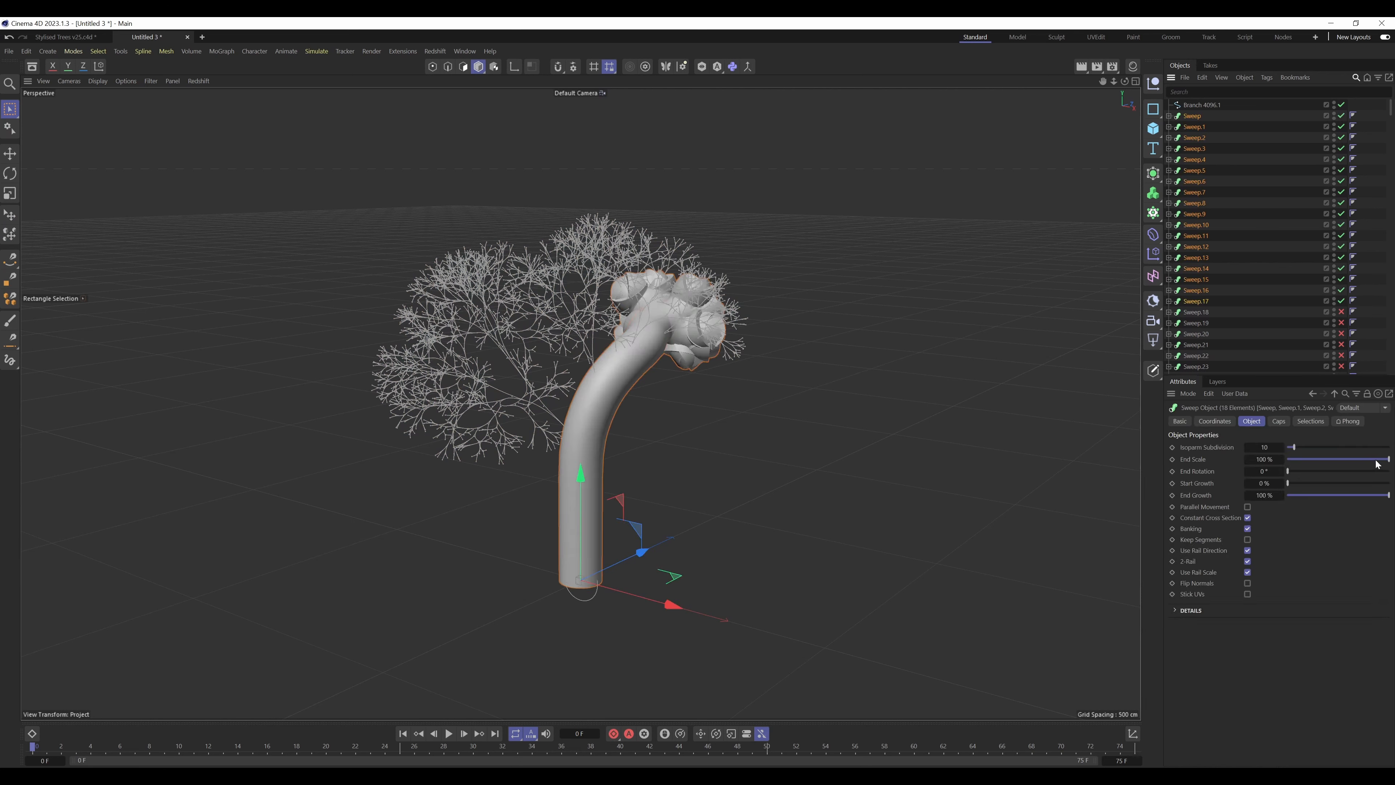
drag(1377, 464, 1220, 446)
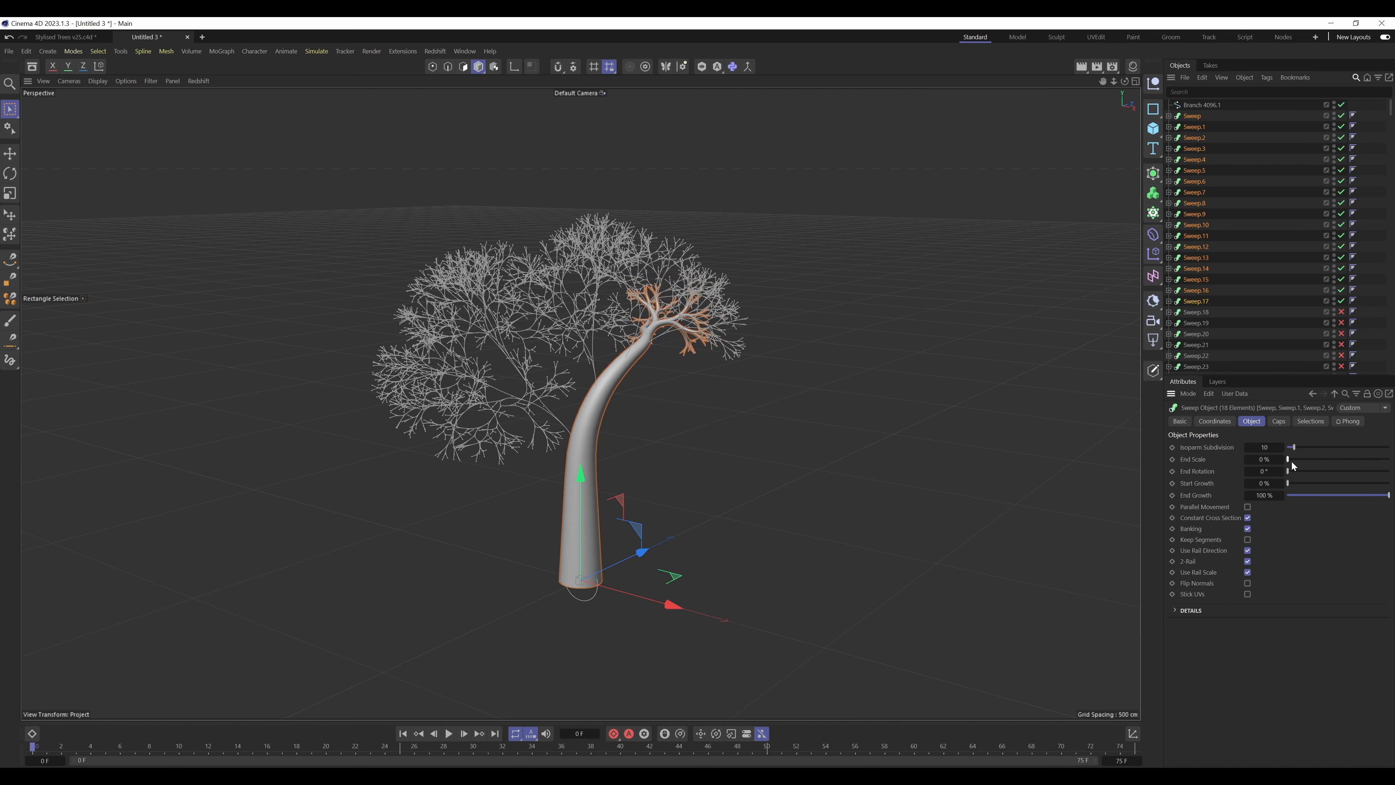
drag(1291, 460, 1389, 461)
Step: Shape the Scale curve of the selected sweeps as a concave falloff from full scale at the start to 0 at the end
click(1188, 610)
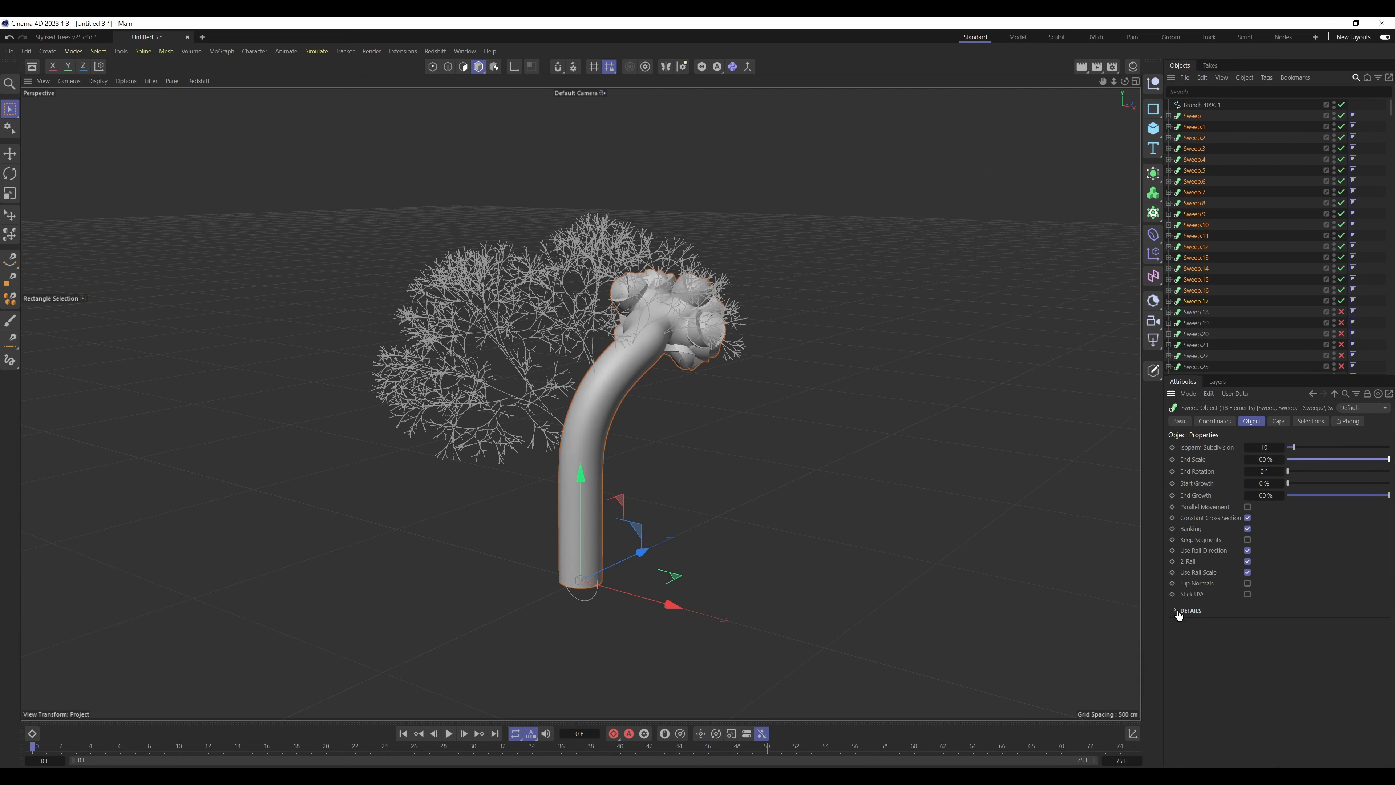
drag(1374, 627, 1385, 712)
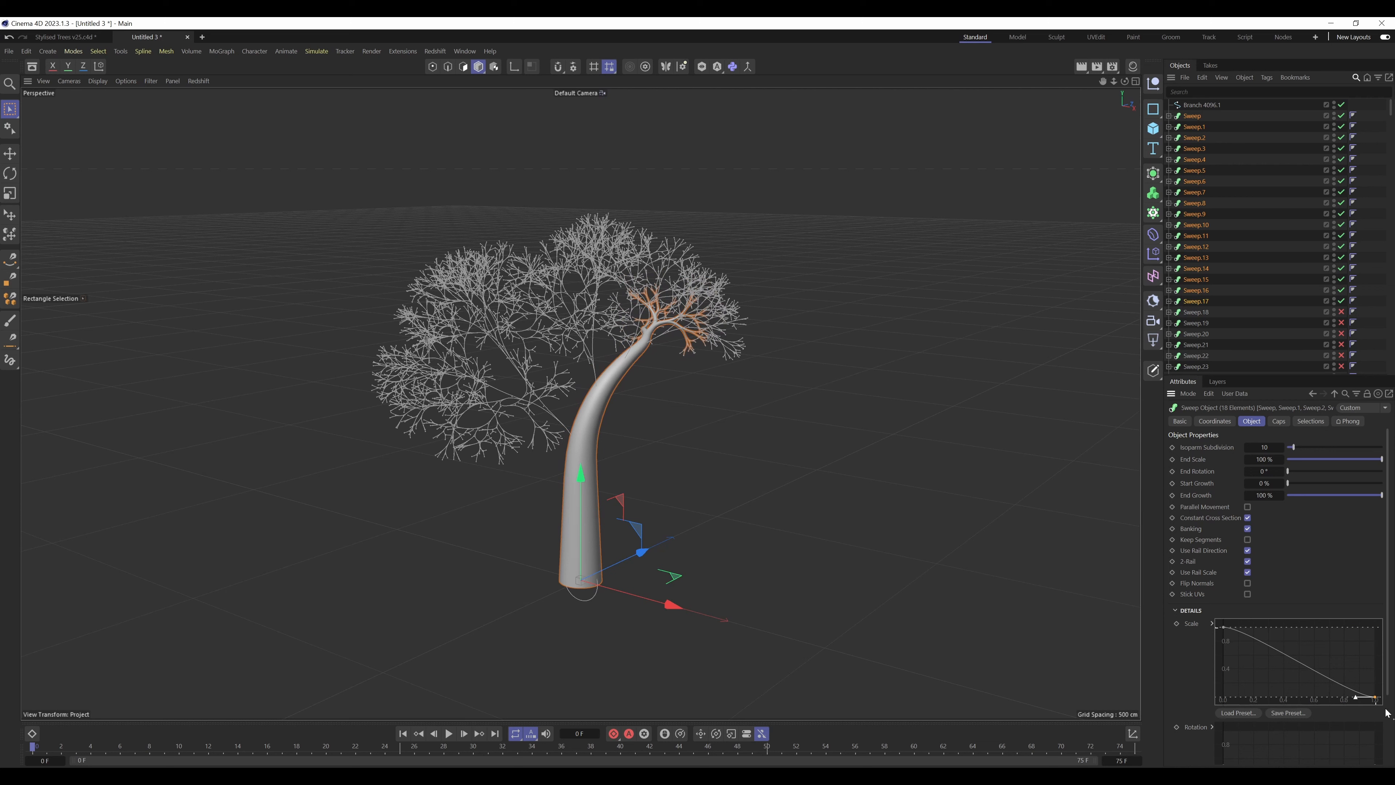
click(1224, 627)
drag(1242, 628, 1340, 694)
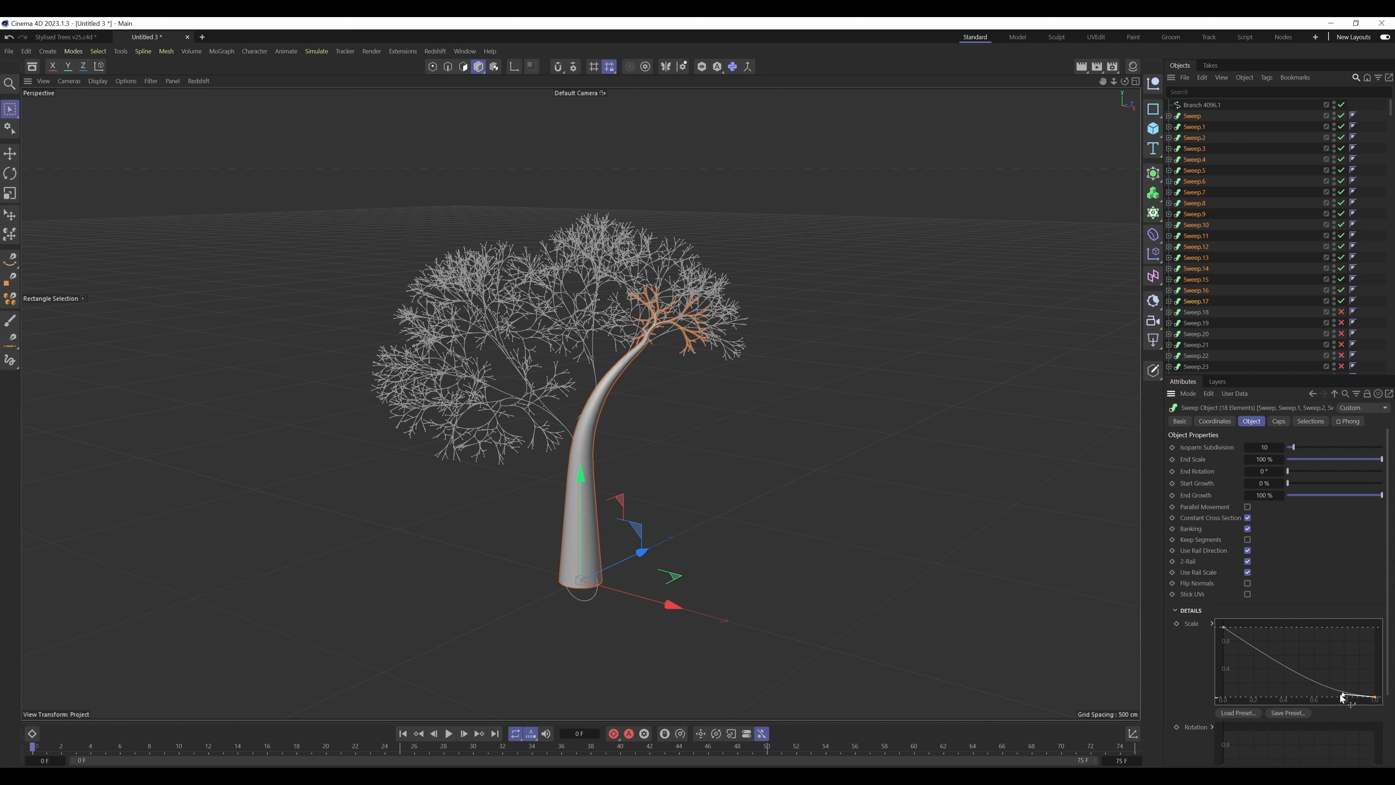
drag(1264, 666, 1215, 620)
drag(1284, 671, 1273, 669)
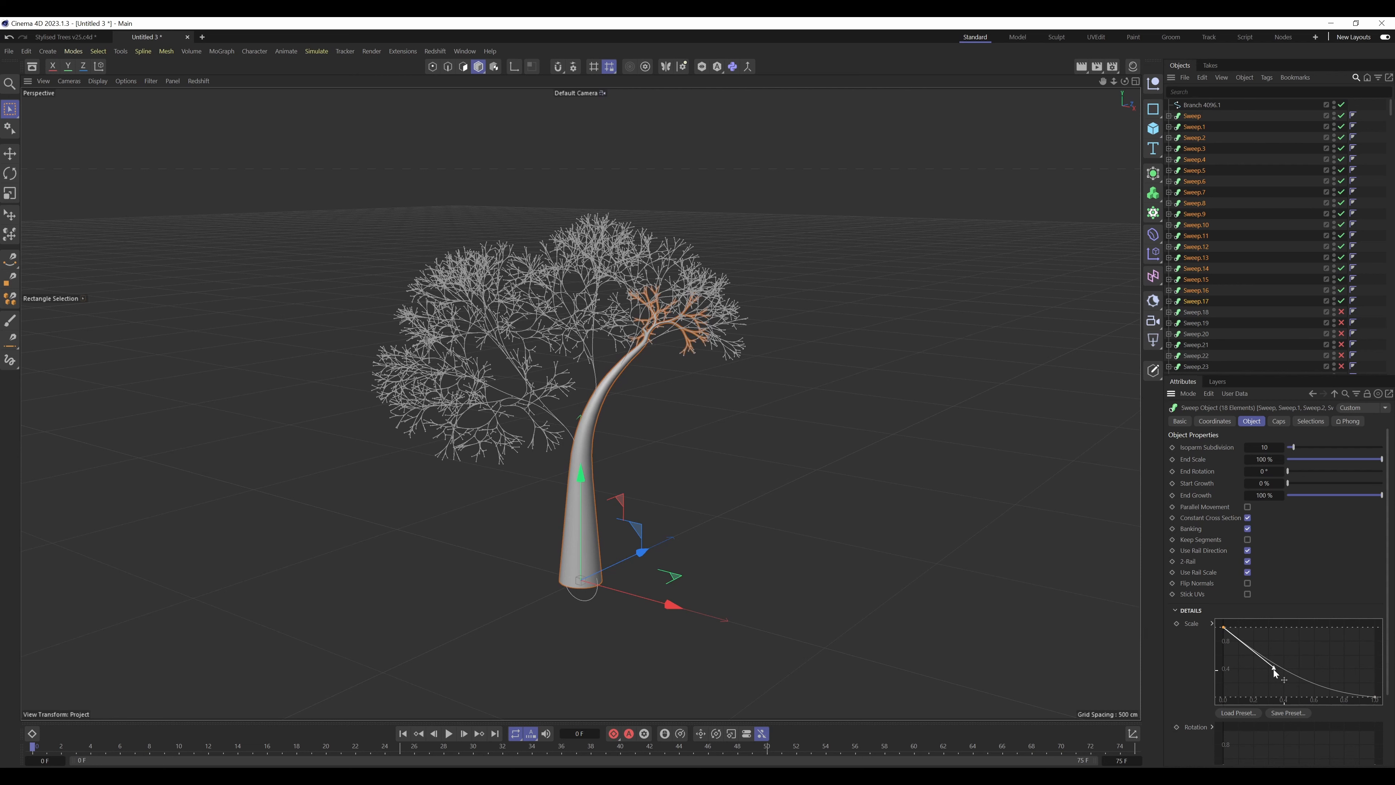
Step: Copy the Scale curve of these sweeps and paste it onto Sweep.18 to Sweep.409
right_click(1192, 625)
click(1211, 617)
click(1202, 312)
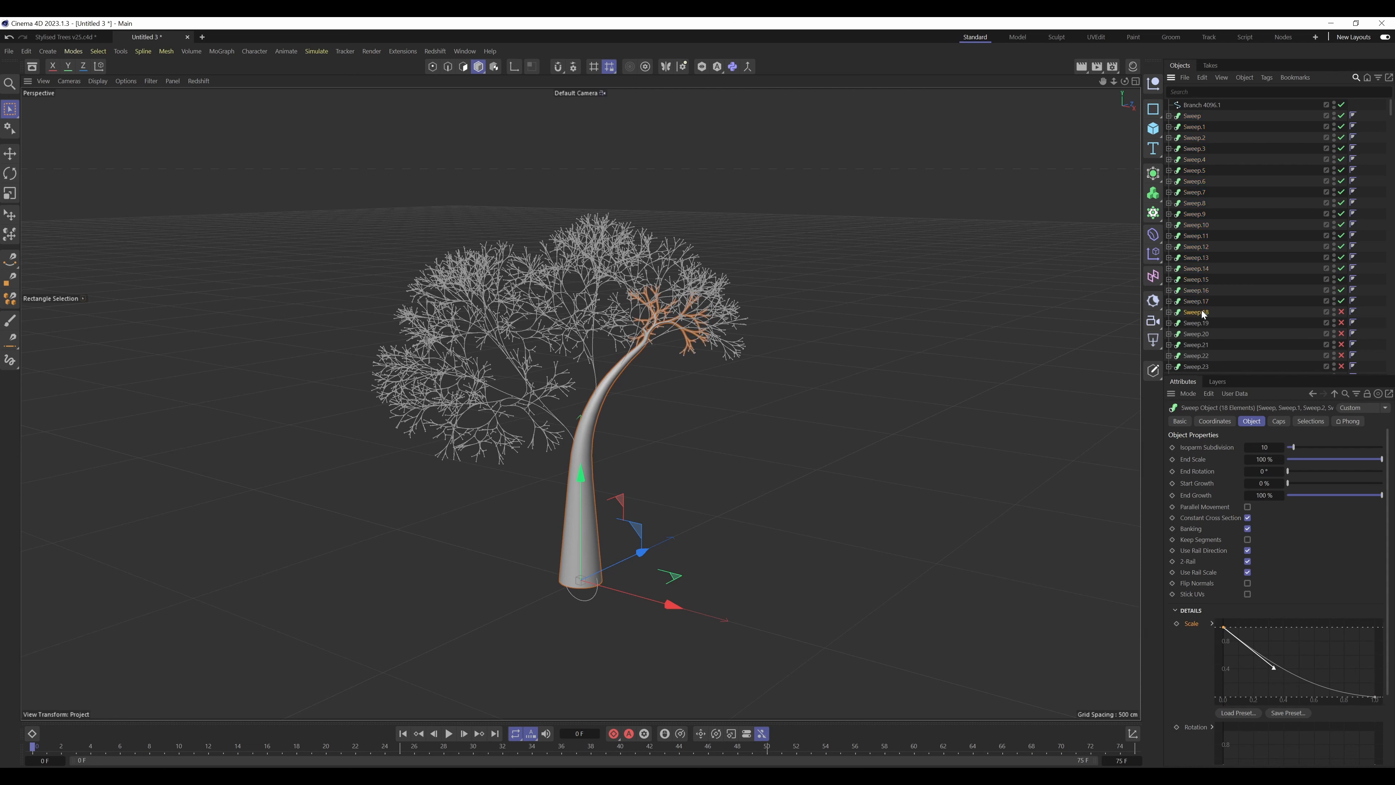
drag(1392, 112, 1392, 369)
shift+click(1199, 358)
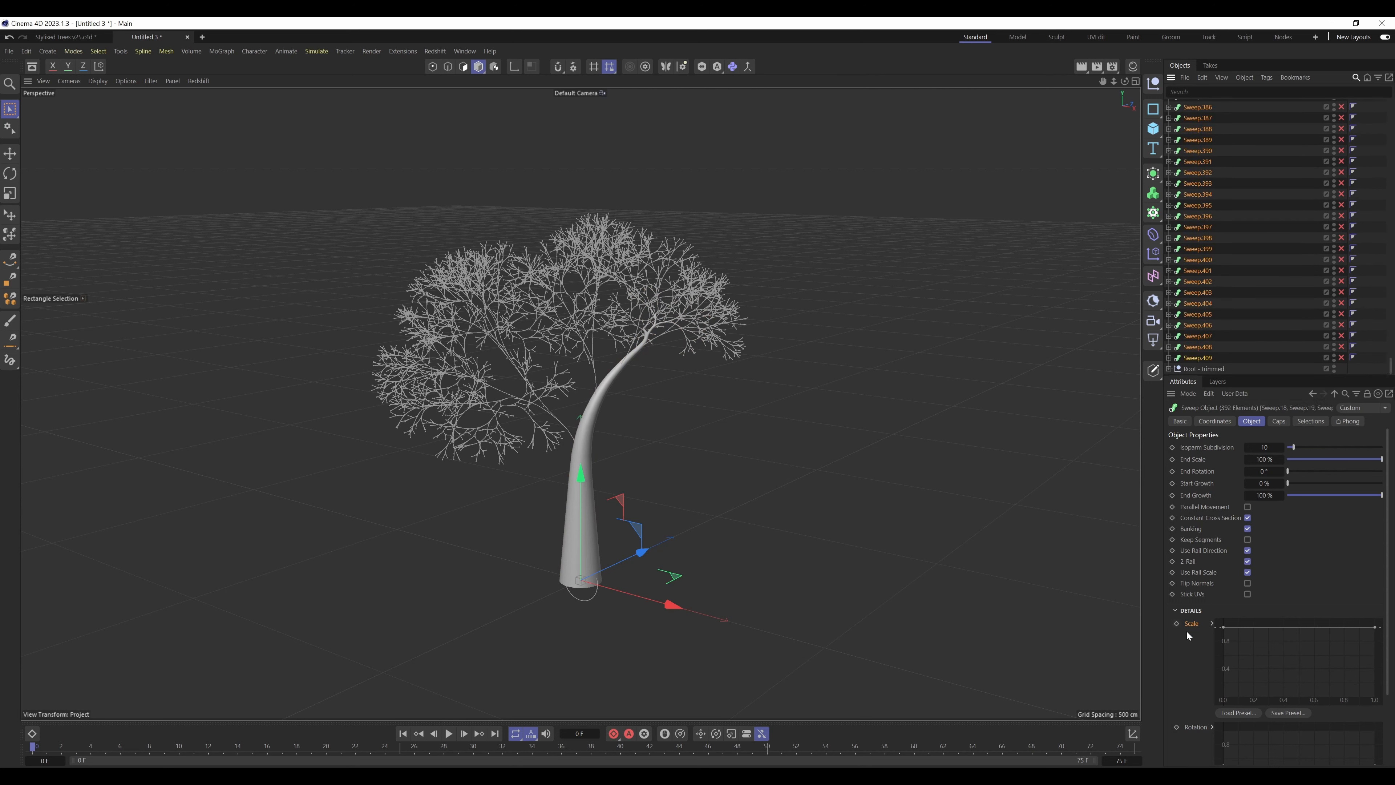
right_click(1193, 627)
click(1214, 627)
click(1388, 323)
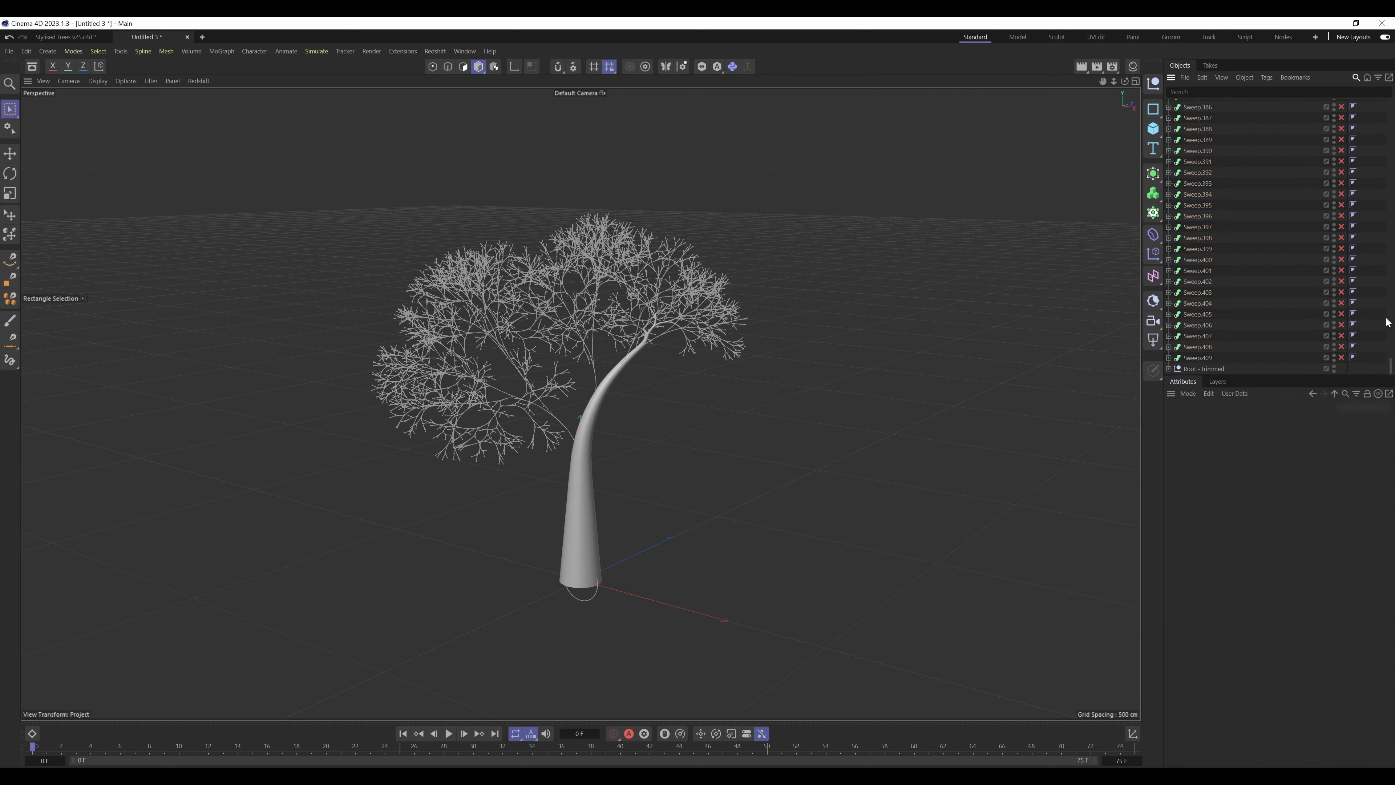
Step: Enable all the remaining disabled sweeps, from Sweep.18 to Sweep.409
drag(1392, 376, 1392, 104)
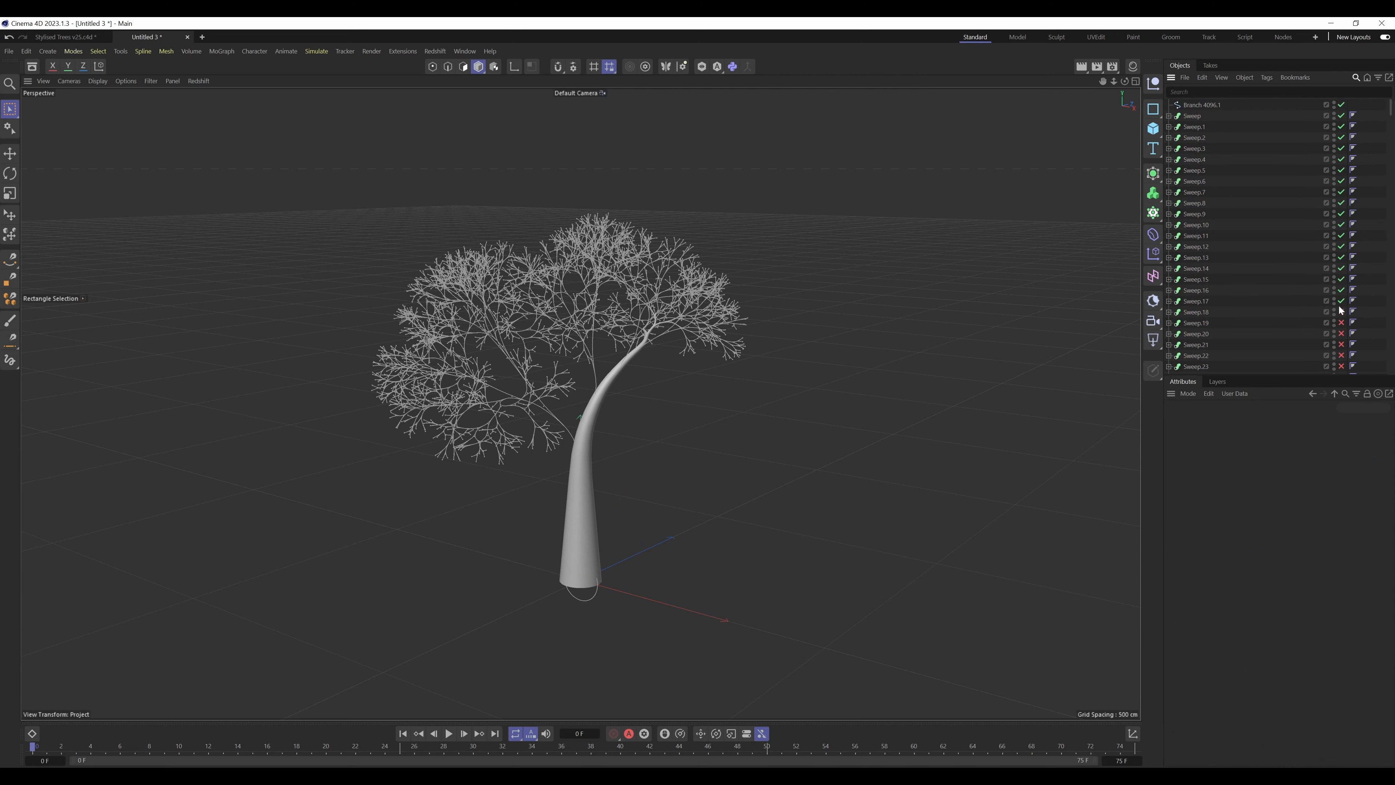
drag(1344, 316, 1354, 494)
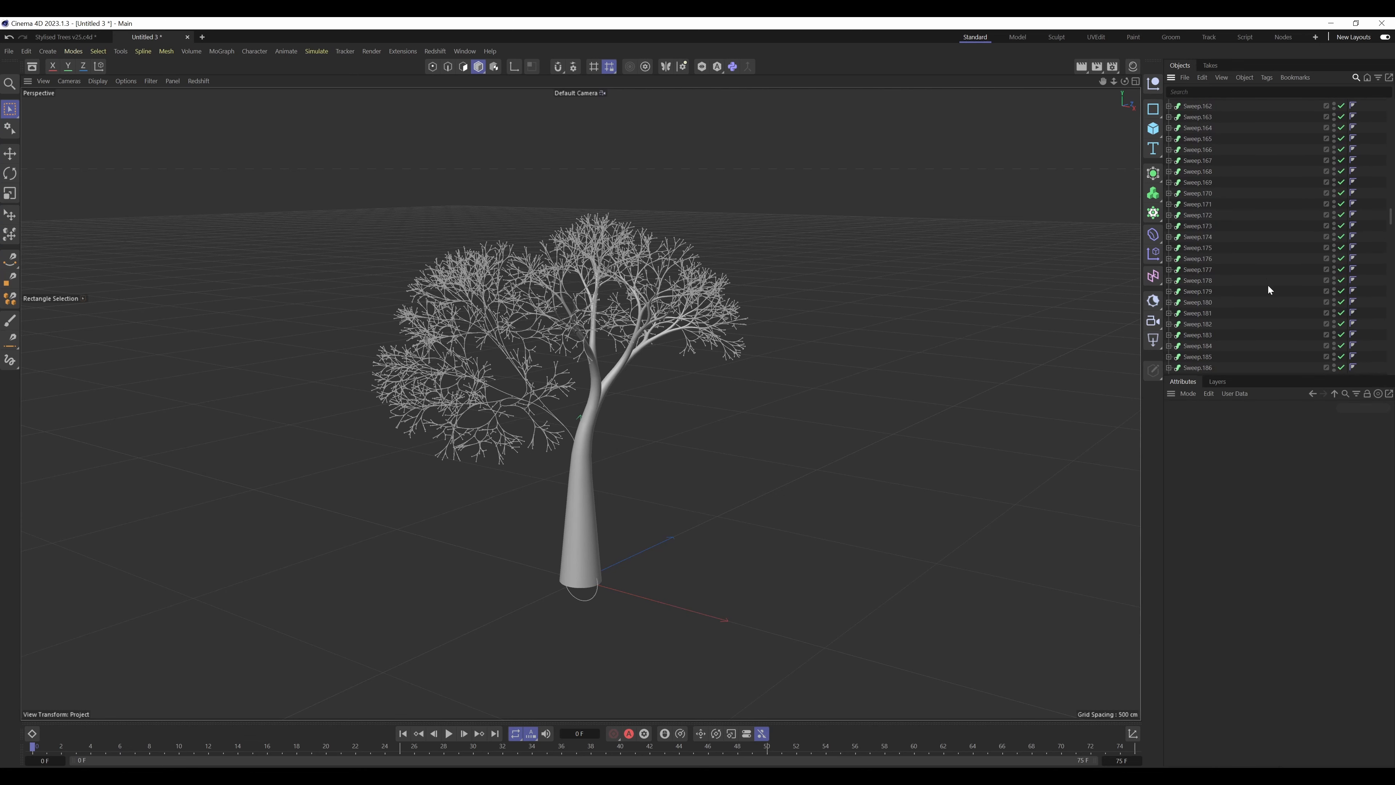
drag(1125, 82, 1068, 100)
scroll(1330, 312, down, 4)
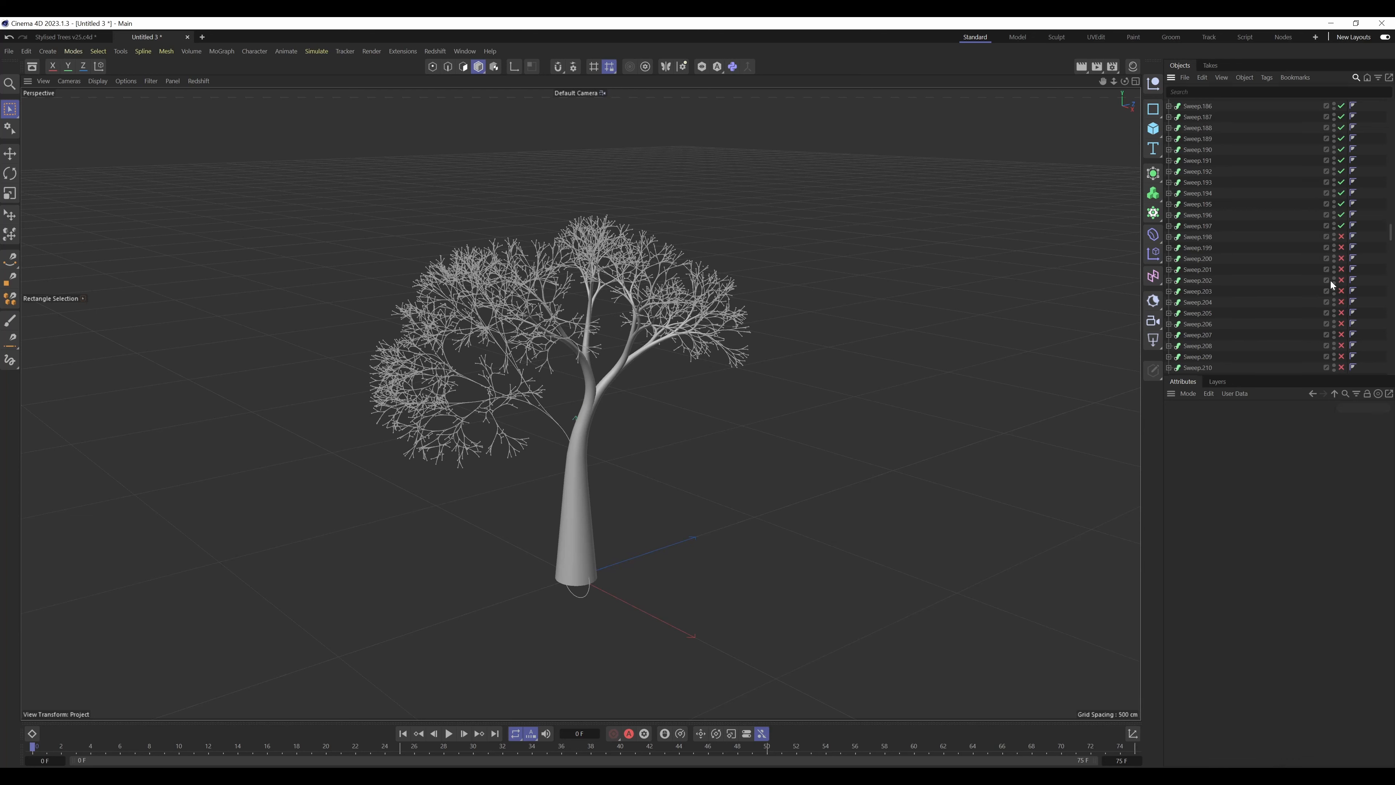
drag(1341, 246, 1352, 555)
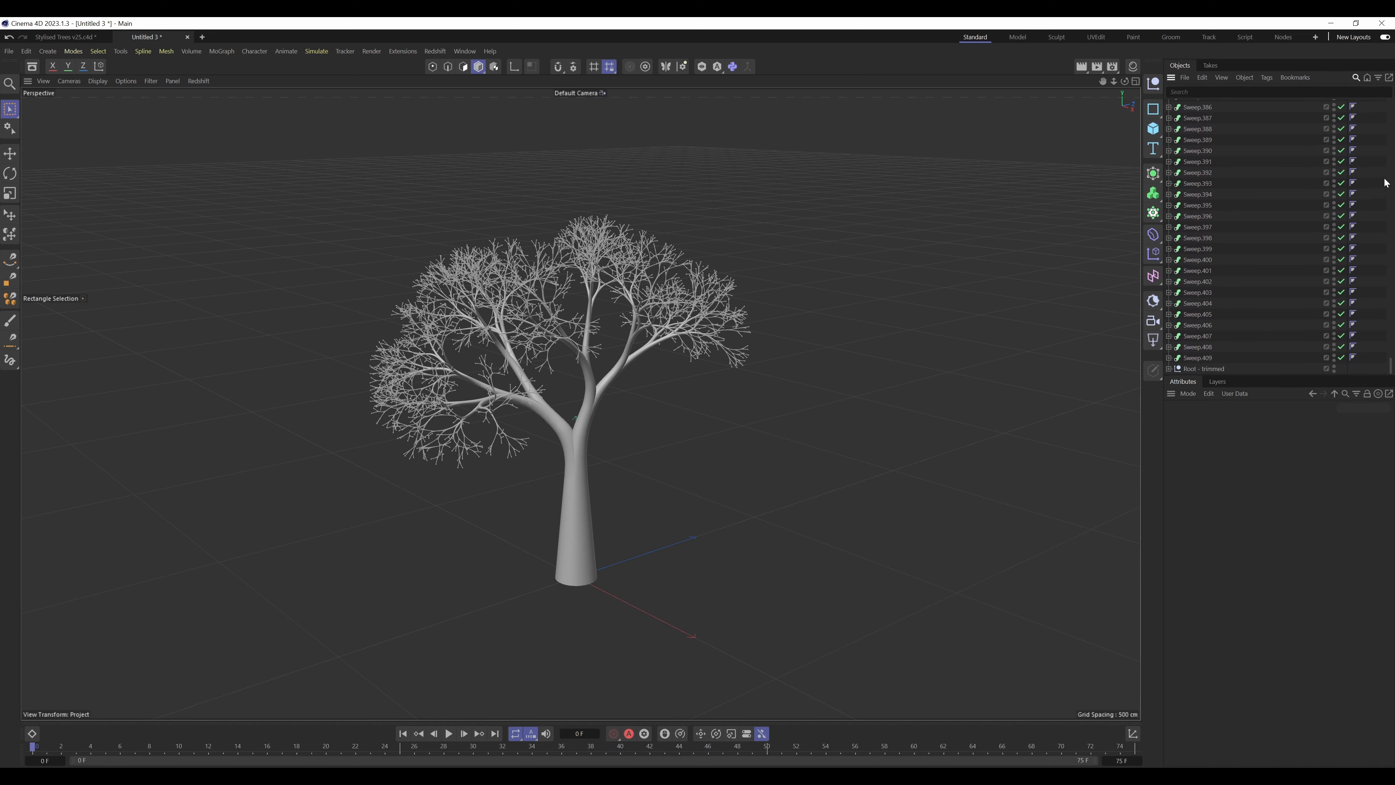
mouse_move(1125, 84)
mouse_down()
mouse_move(1037, 88)
mouse_move(1060, 127)
mouse_move(1101, 77)
mouse_move(1124, 83)
mouse_up()
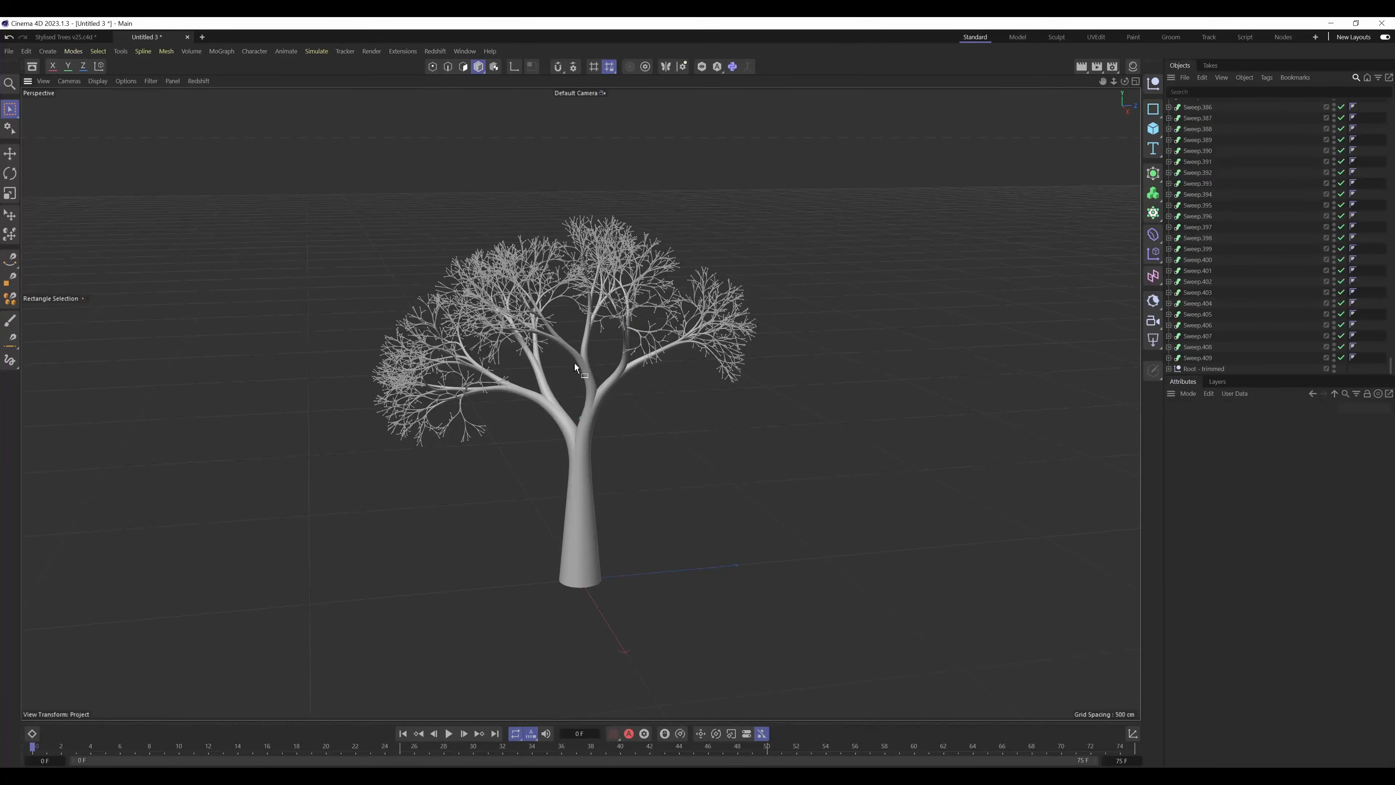
alt+right_drag(581, 373, 706, 323)
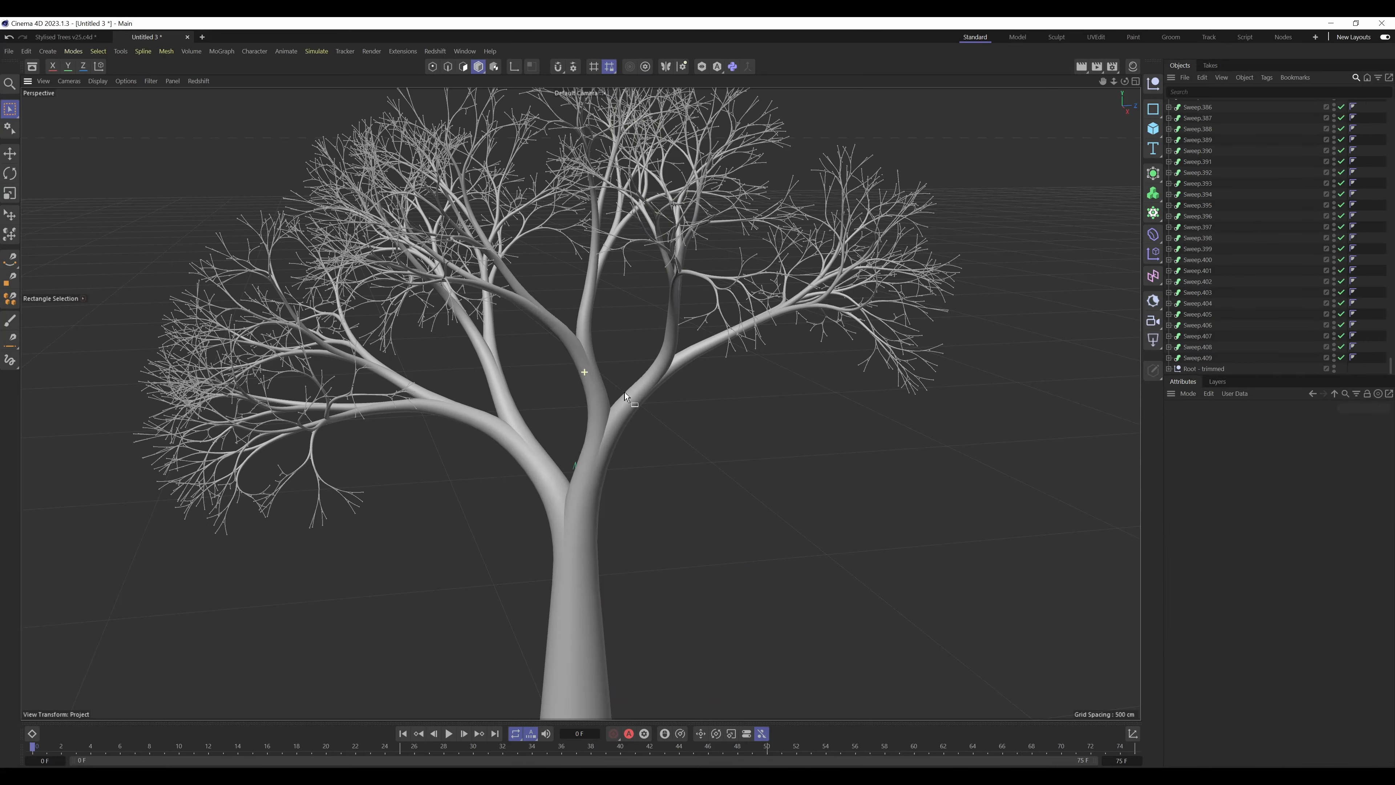
alt+drag(630, 388, 656, 373)
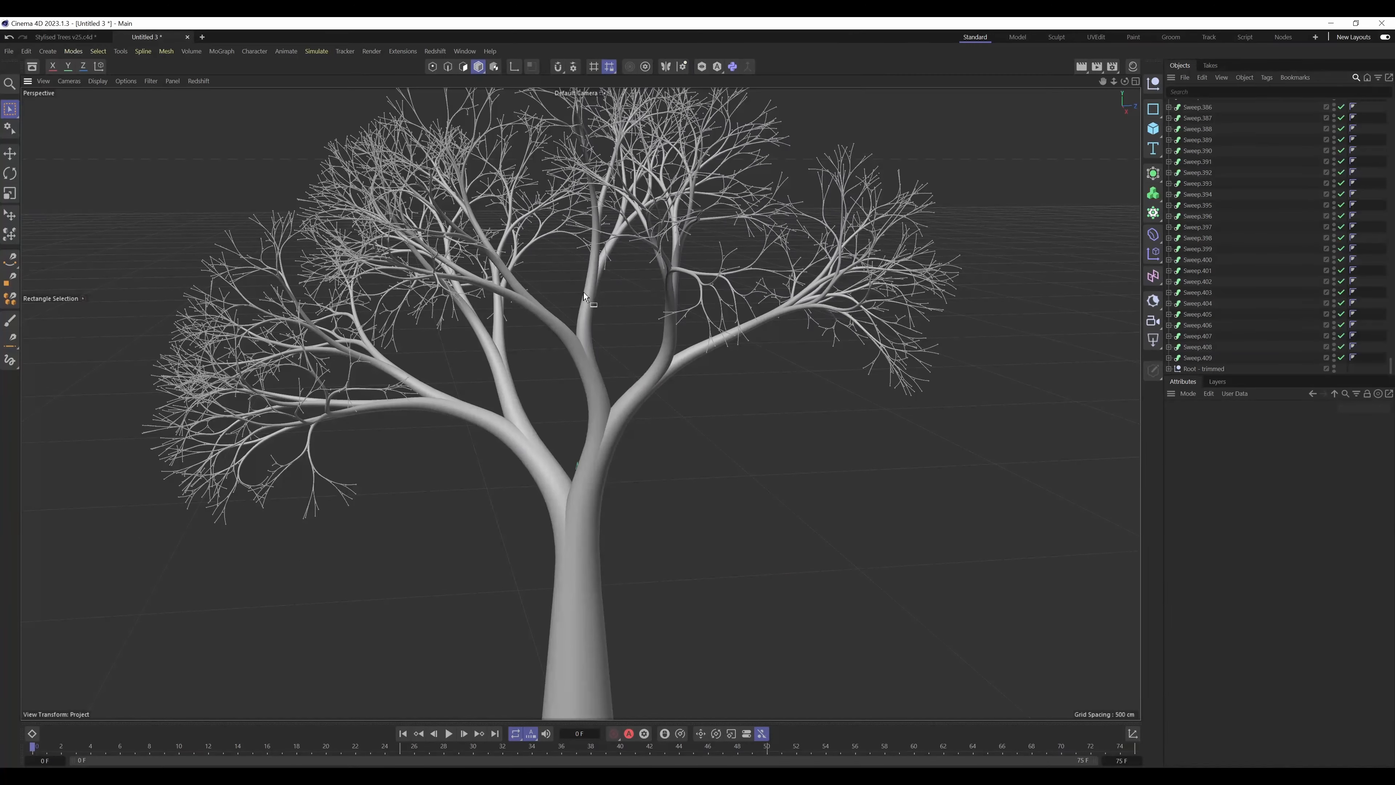
mouse_move(584, 297)
alt+mouse_down()
mouse_move(599, 292)
mouse_move(719, 381)
mouse_move(551, 313)
mouse_move(335, 310)
mouse_move(628, 283)
mouse_move(601, 294)
alt+mouse_up()
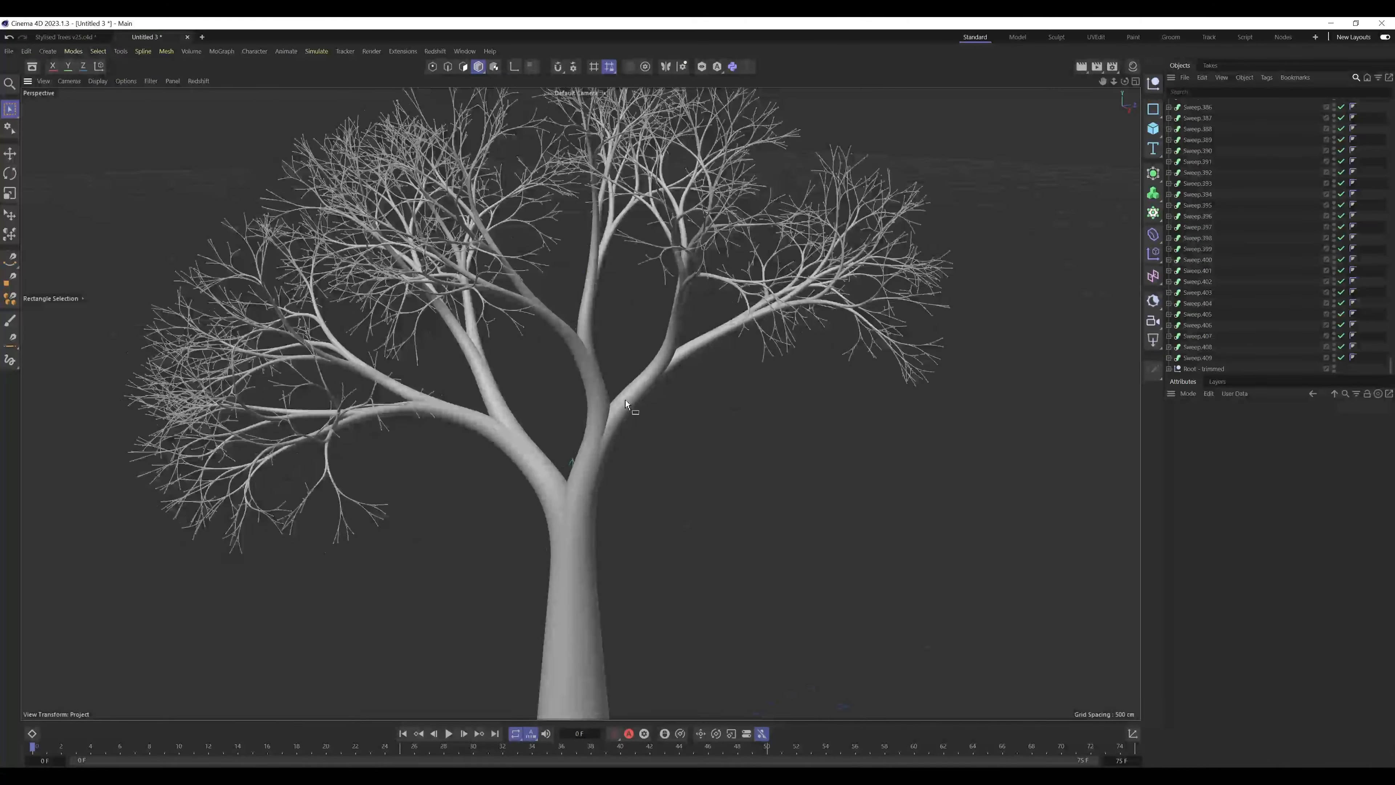
scroll(625, 403, down, 5)
alt+drag(581, 399, 700, 312)
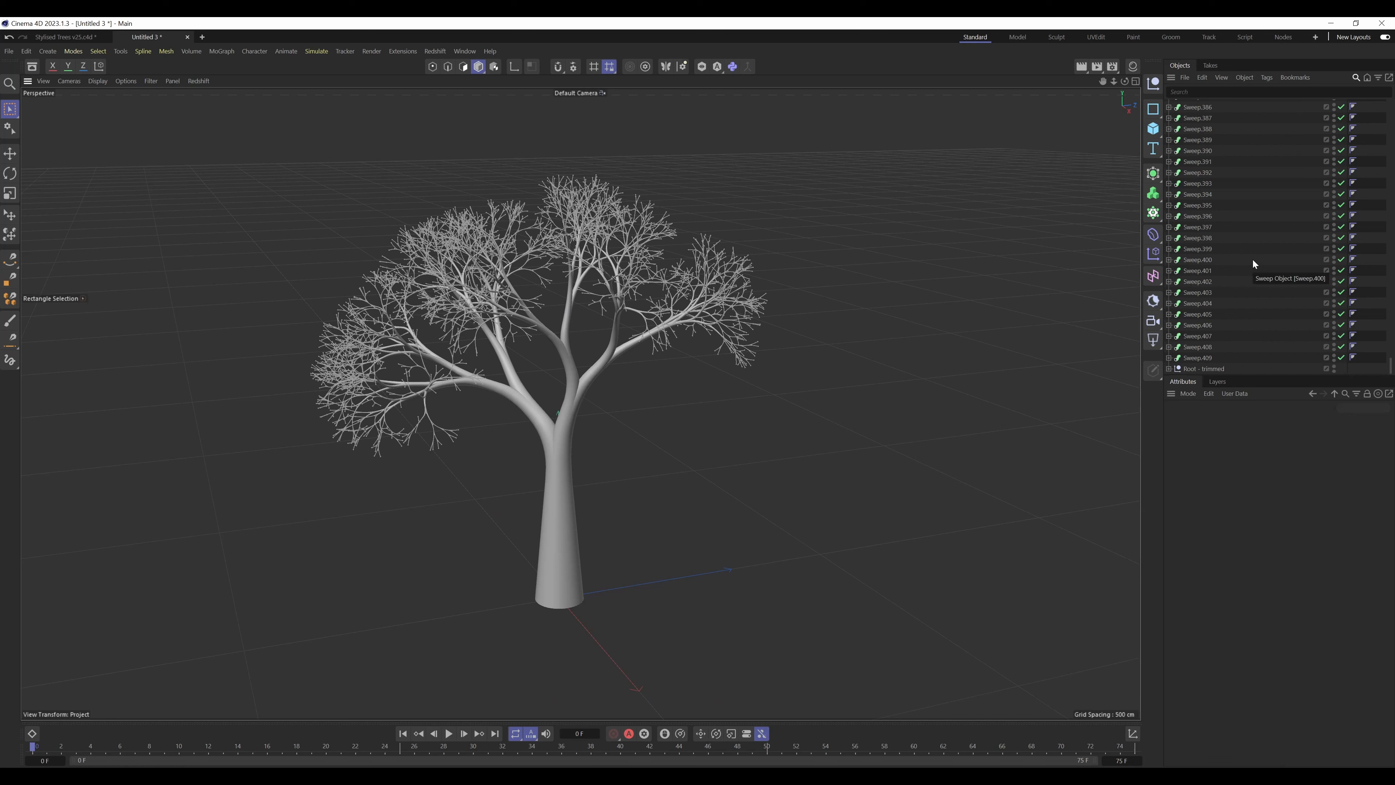
Step: Select every sweep from Sweep to Sweep.409 and connect them into a single polygon object, keeping the originals
click(1212, 357)
drag(1390, 366, 1390, 102)
shift+click(1195, 117)
right_click(1195, 117)
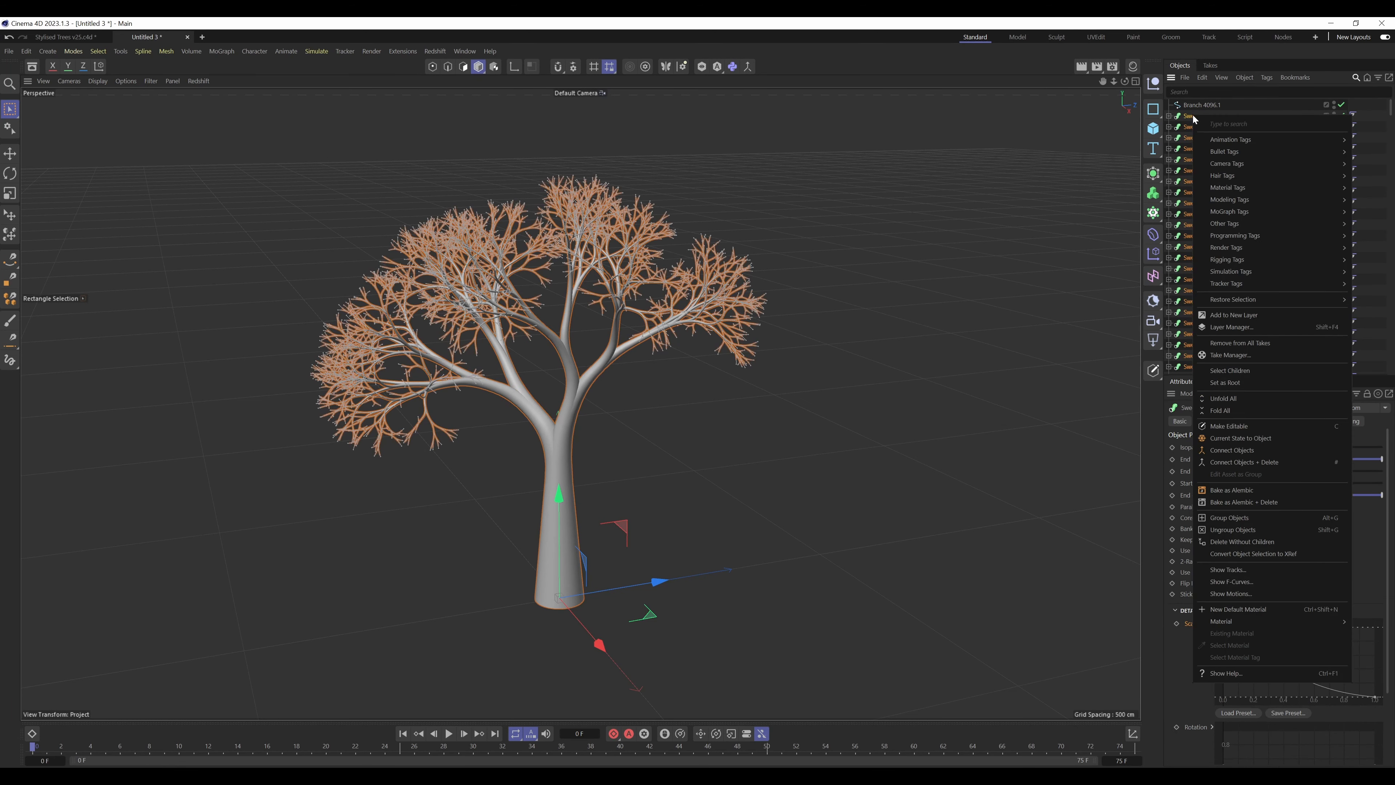
click(1246, 451)
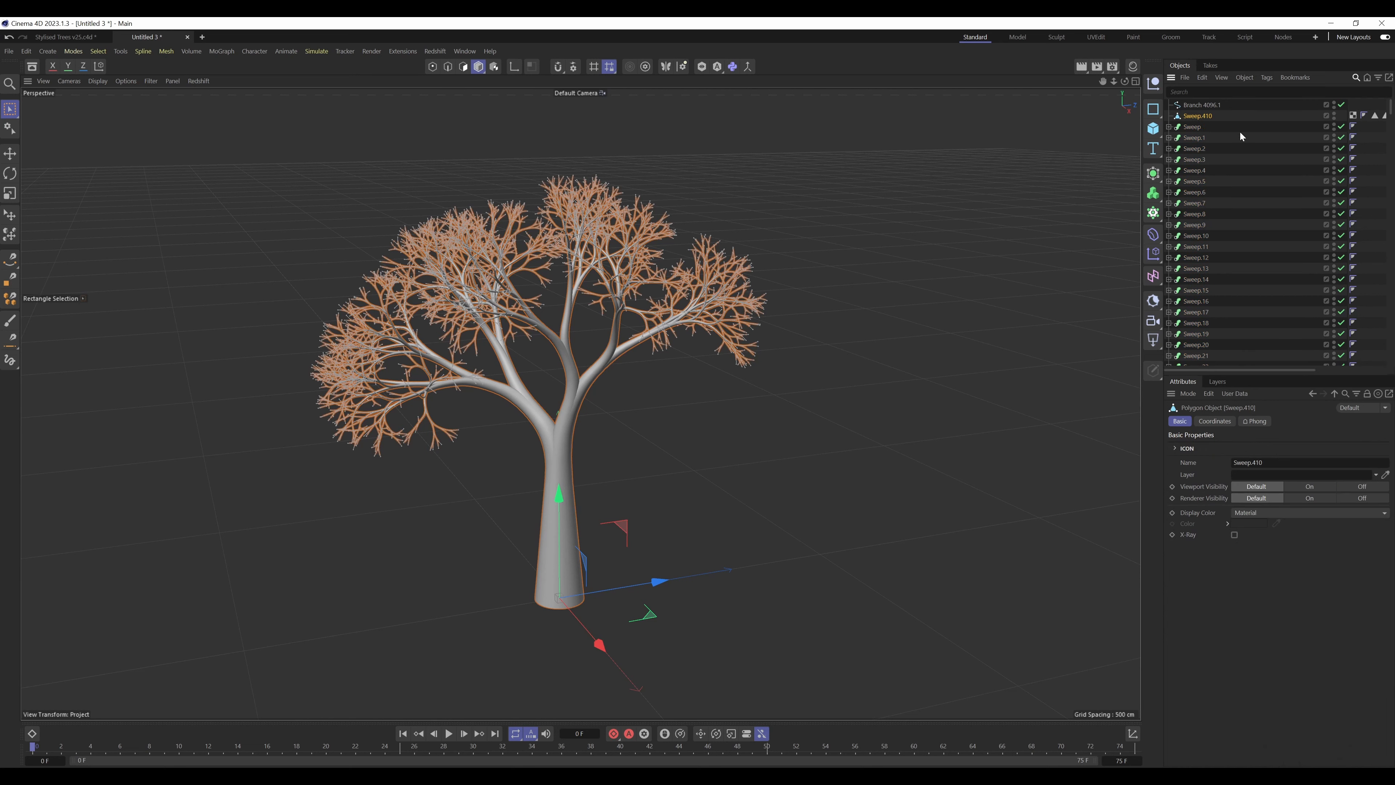
Step: Delete the original sweeps, Sweep to Sweep.409, and remove all selection tags from the combined polygon object
click(1204, 128)
drag(1390, 114, 1389, 360)
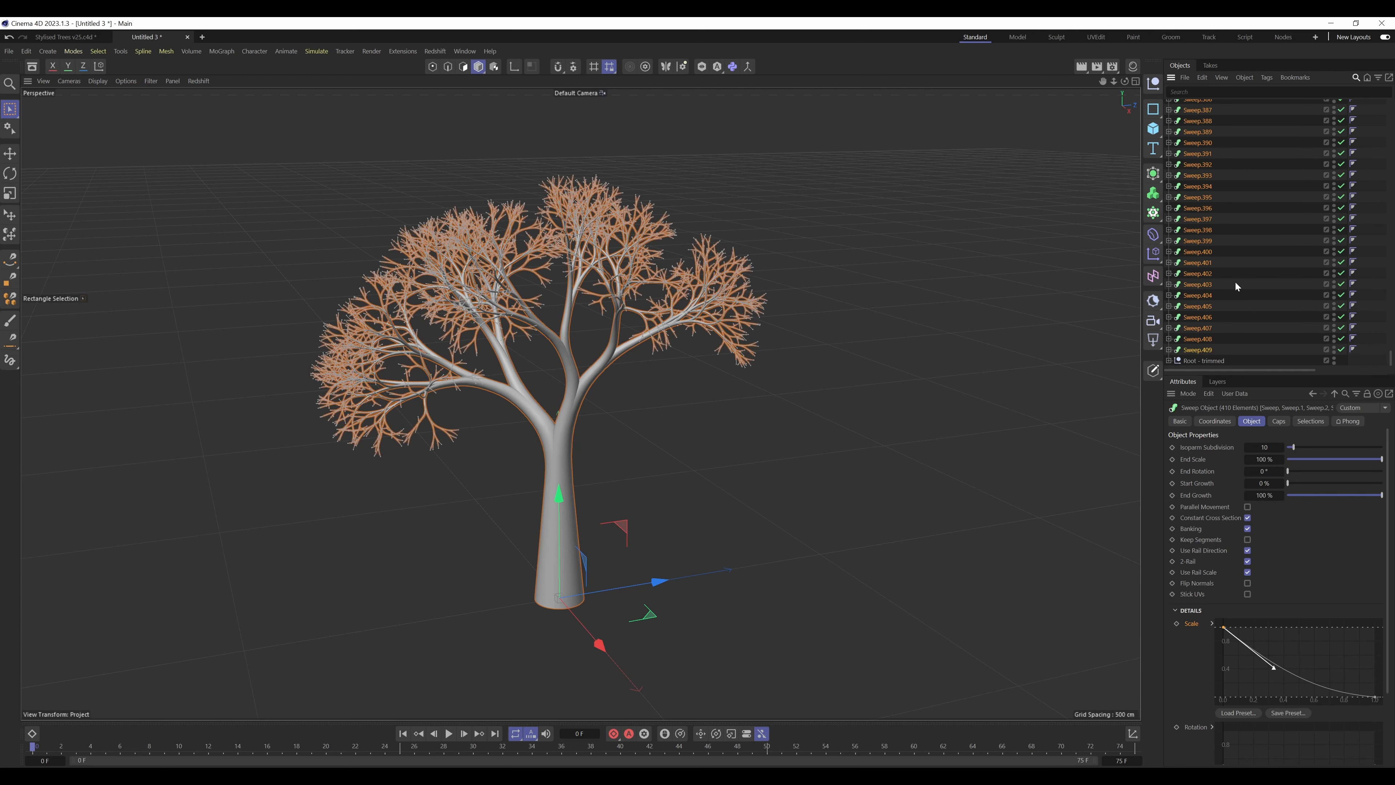
key(Delete)
drag(1280, 371, 1358, 369)
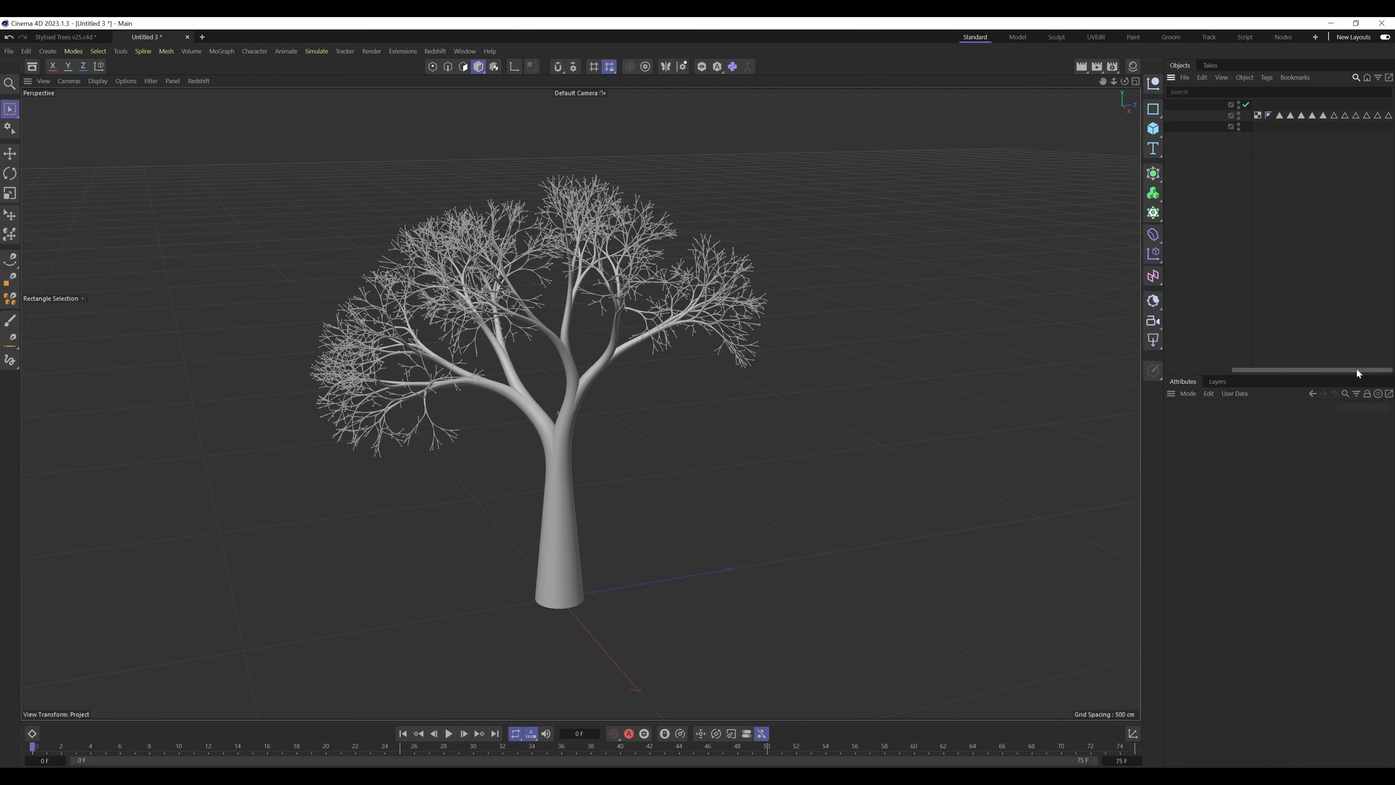
drag(1292, 115, 1391, 109)
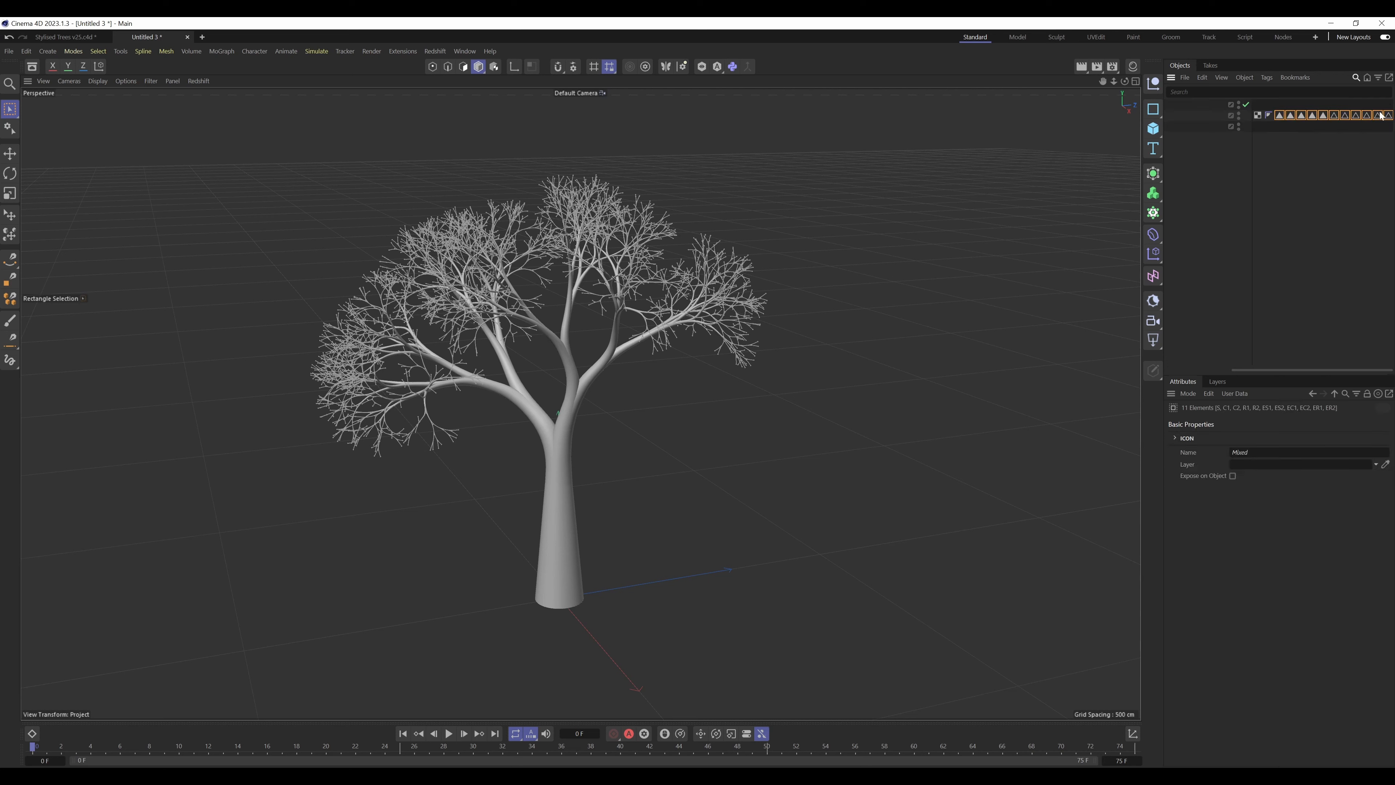
Step: Save the project as test.c4d
click(1198, 118)
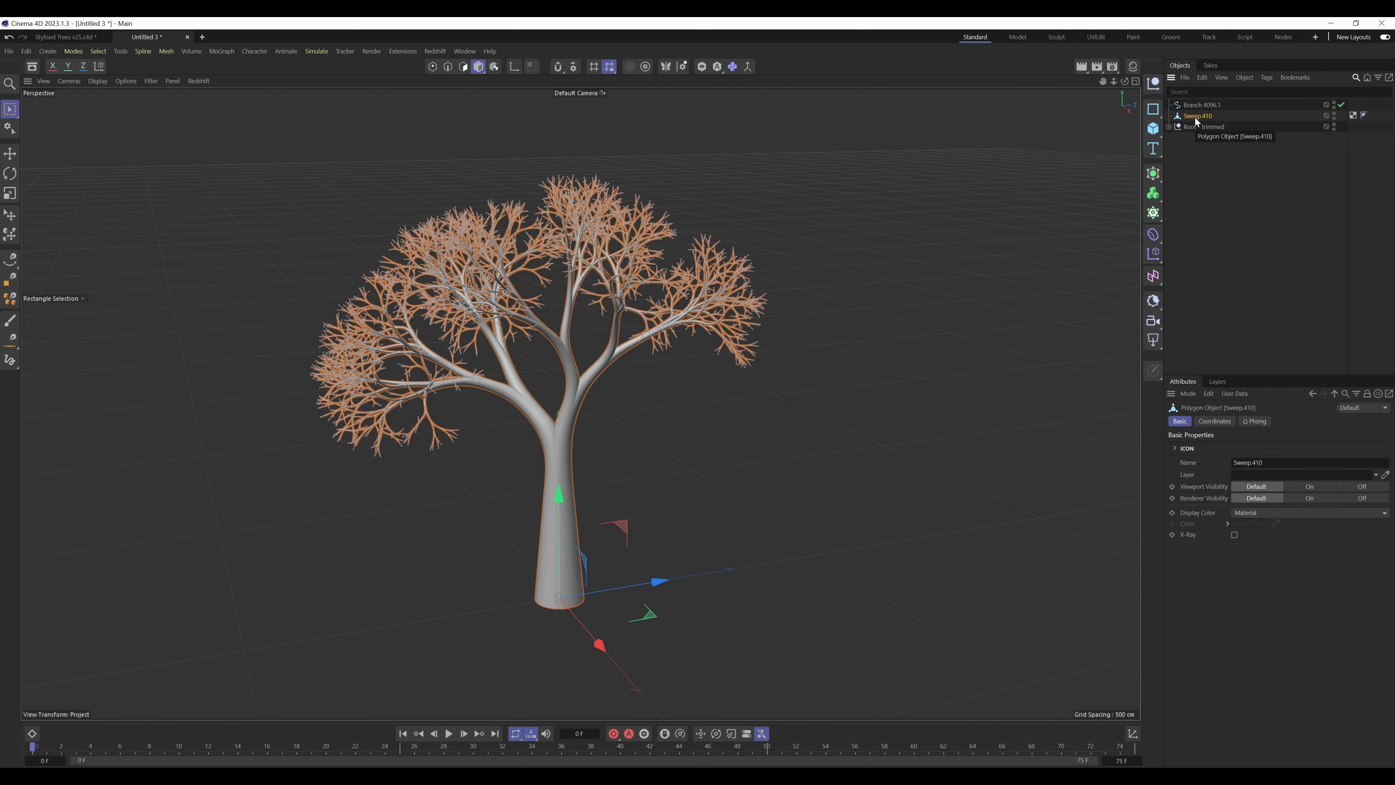
click(193, 51)
click(193, 51)
click(10, 51)
click(11, 53)
click(1228, 145)
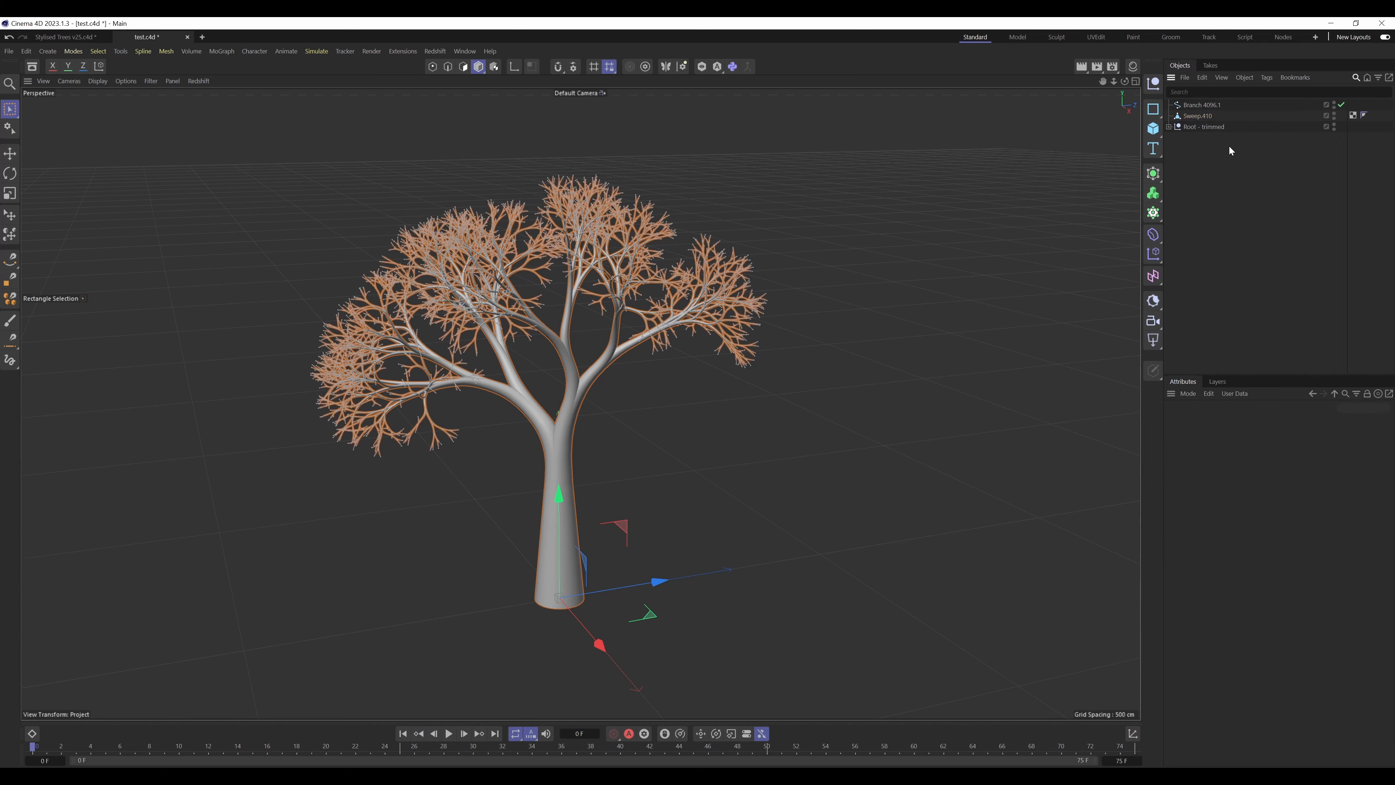
Step: Place the combined tree mesh inside a Volume Builder and nest that builder inside a Volume Mesher
click(1197, 117)
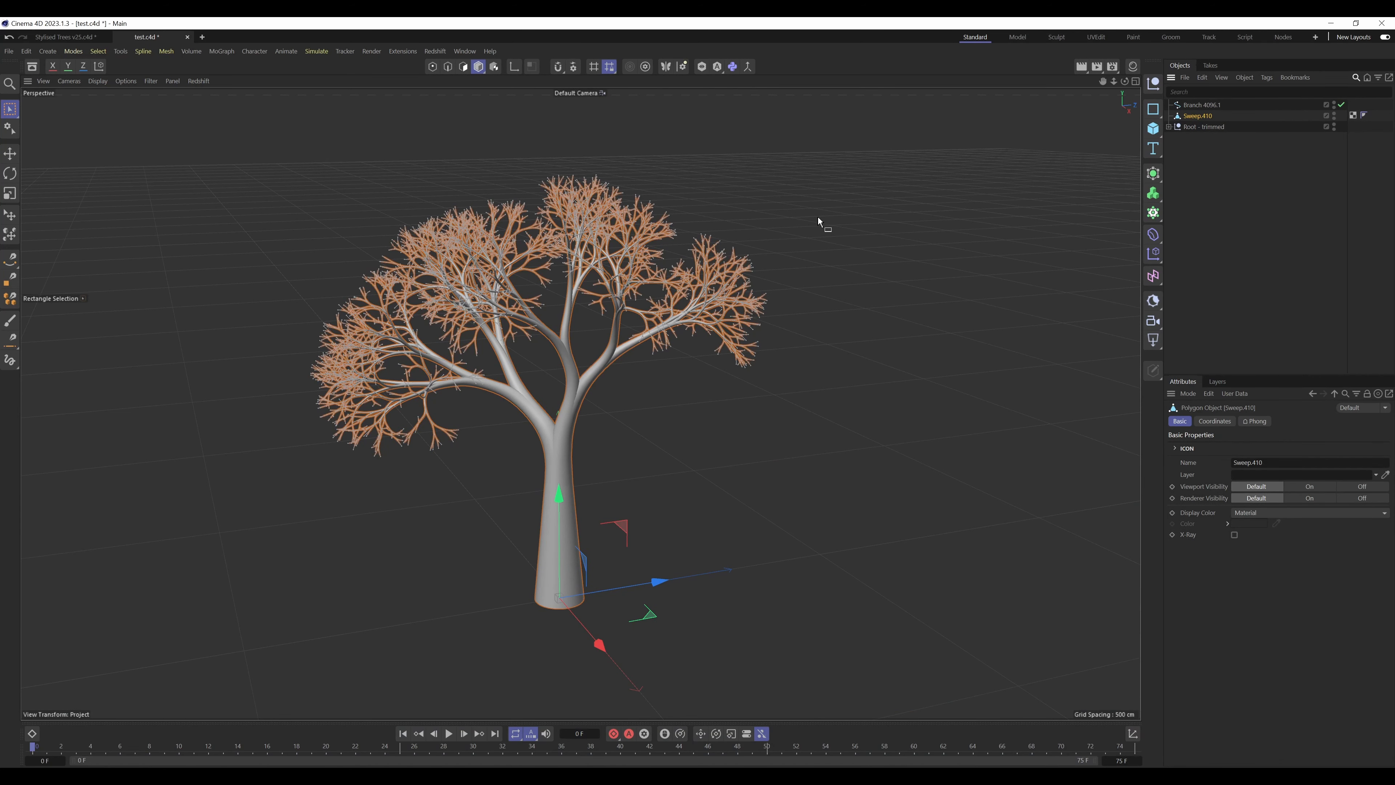
click(191, 51)
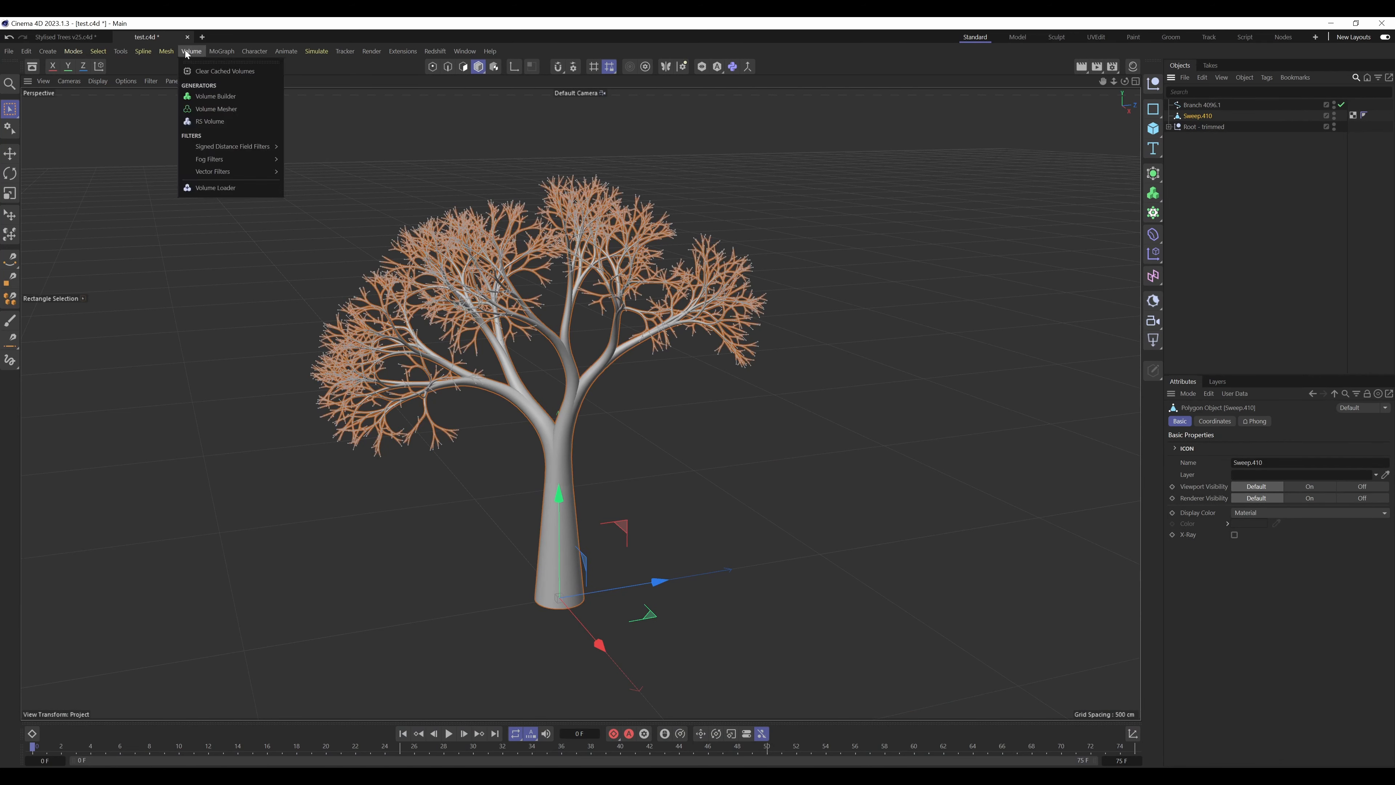
click(227, 99)
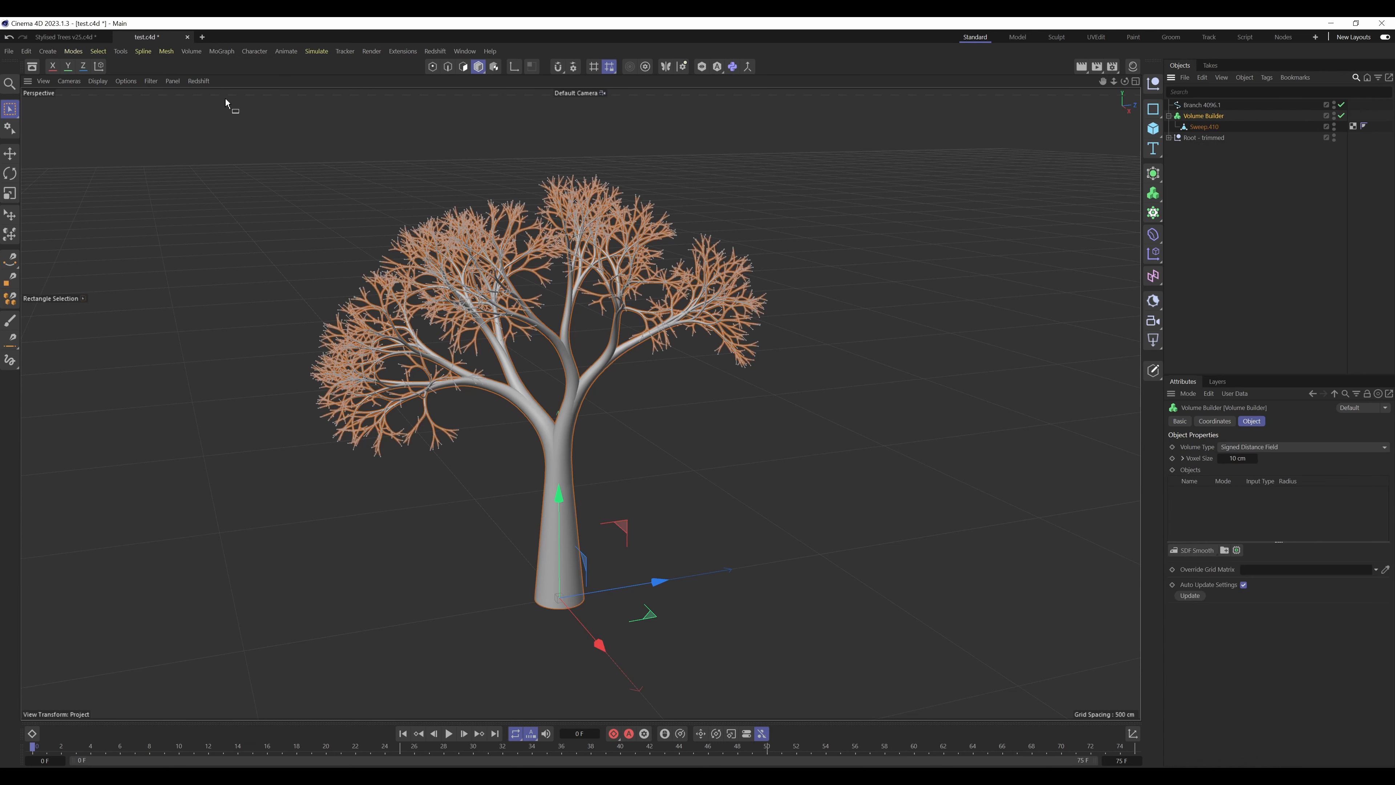
click(188, 52)
click(222, 112)
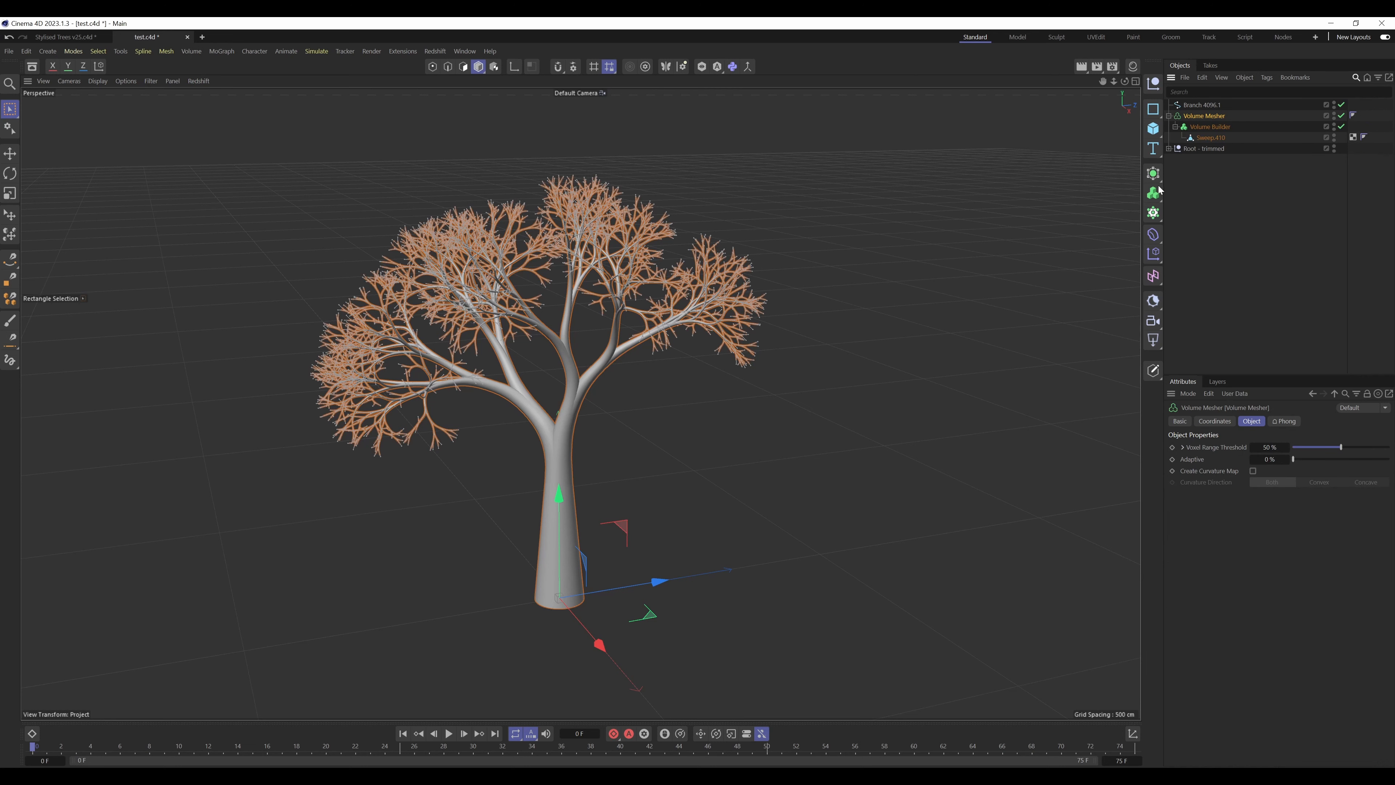
Step: Set the Volume Builder's voxel size to 2 cm
click(1224, 128)
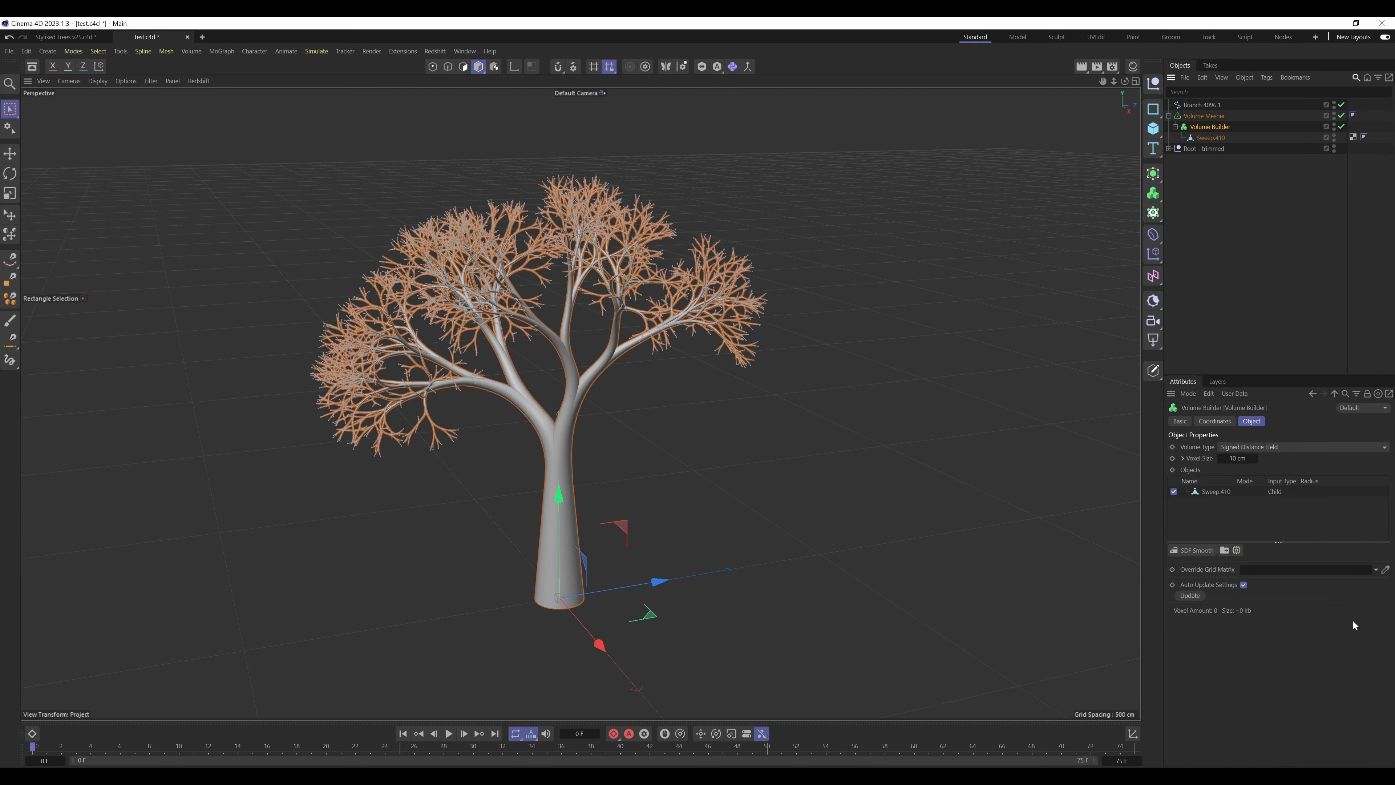
click(1236, 458)
text(2)
click(1256, 220)
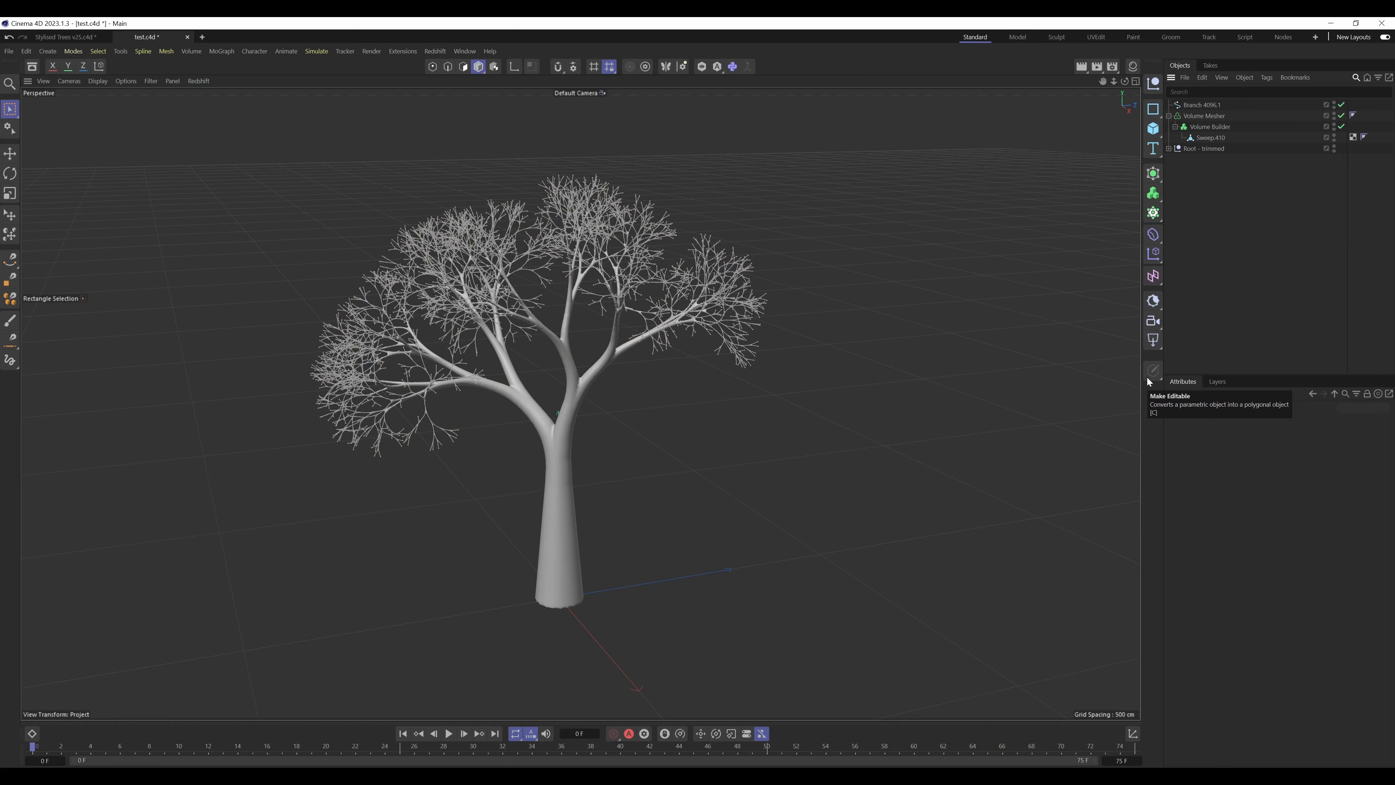
Step: Examine the remeshed tree's topology with Gouraud Shading (Lines) and switch the display back to plain Gouraud Shading
click(97, 81)
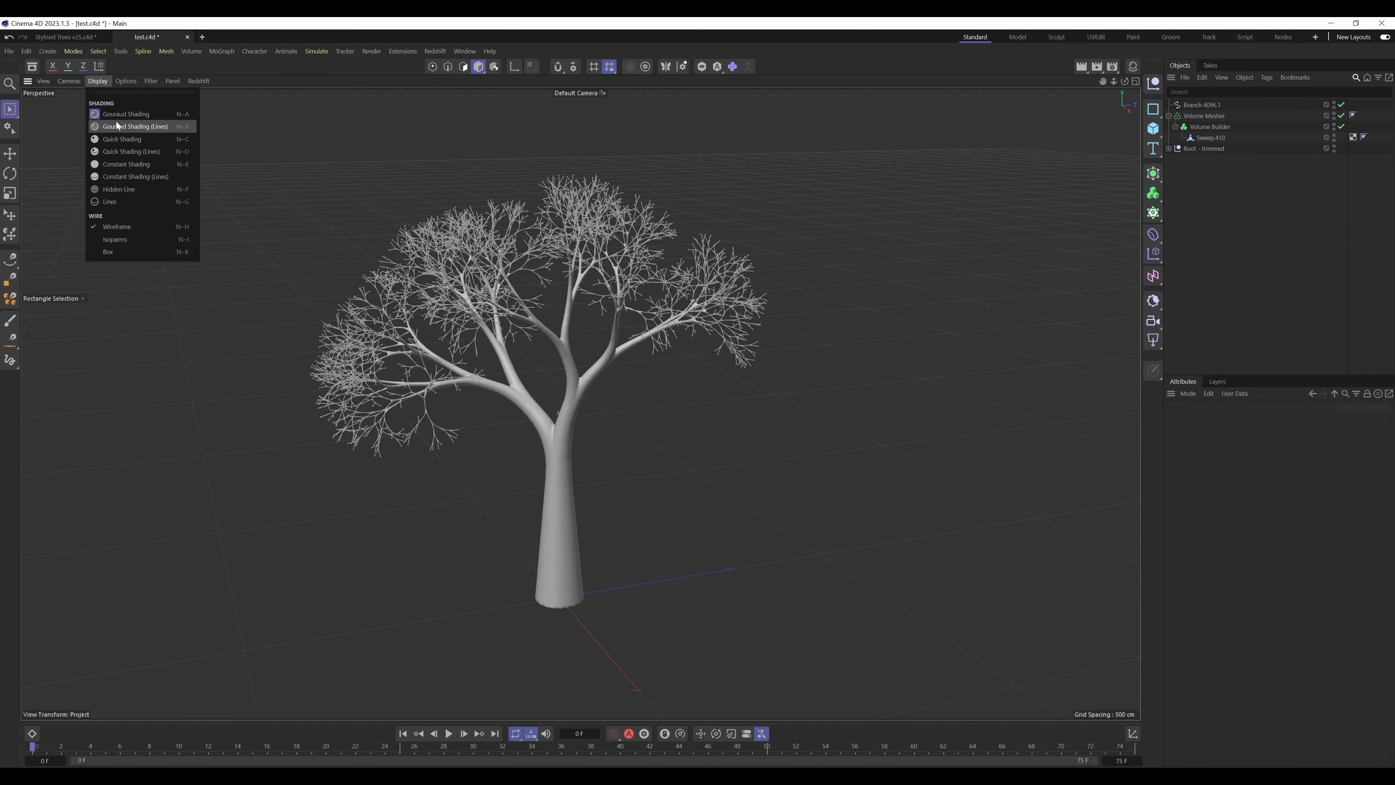
click(117, 125)
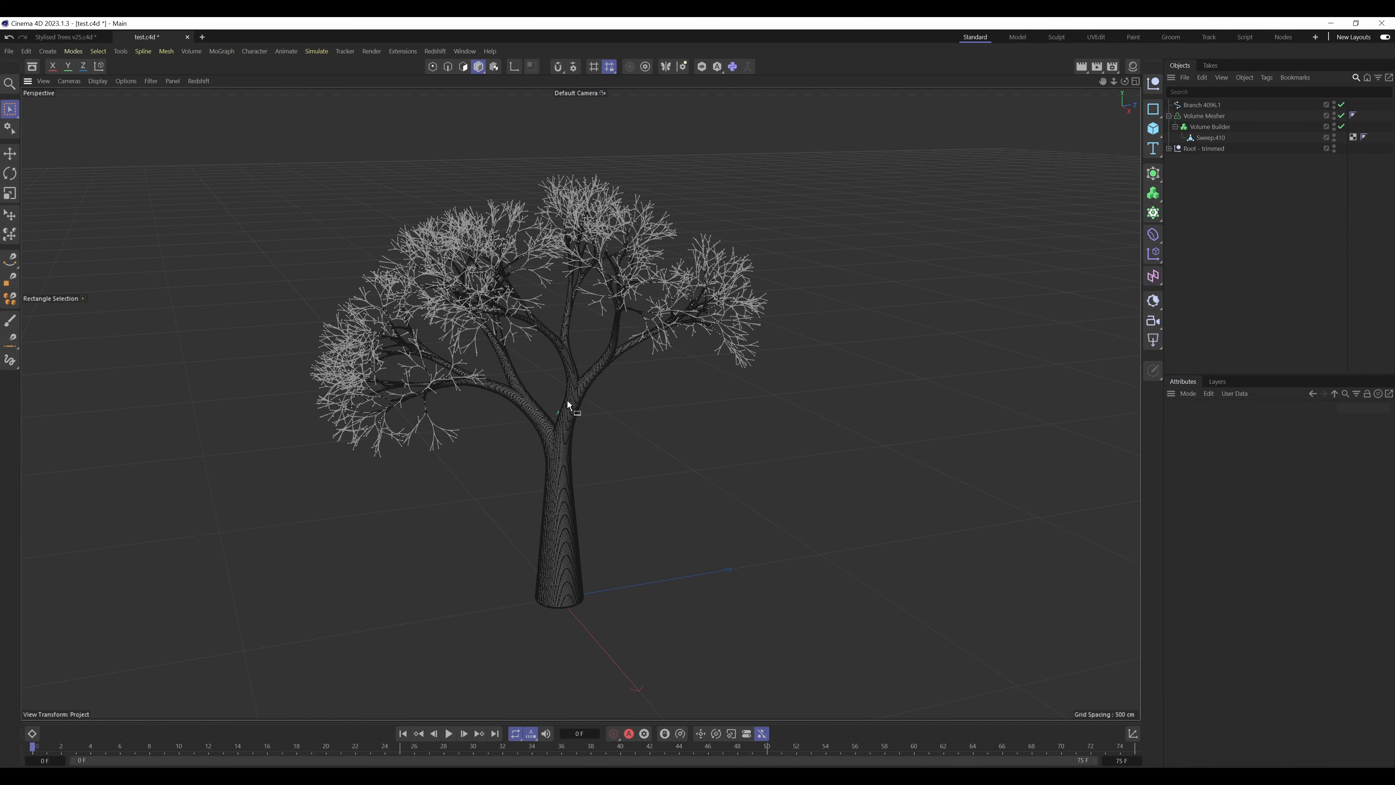
alt+right_drag(567, 401, 707, 337)
alt+drag(586, 395, 588, 467)
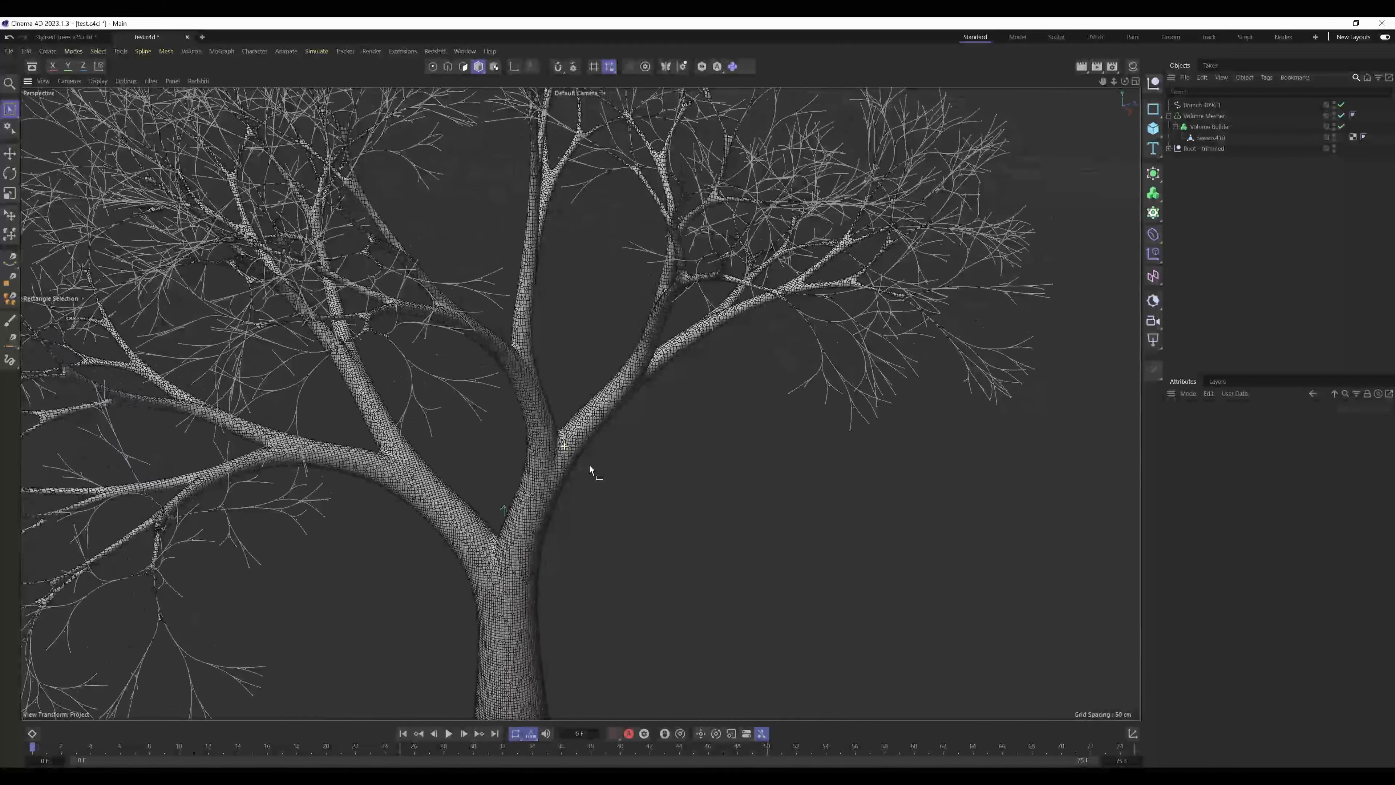
click(97, 82)
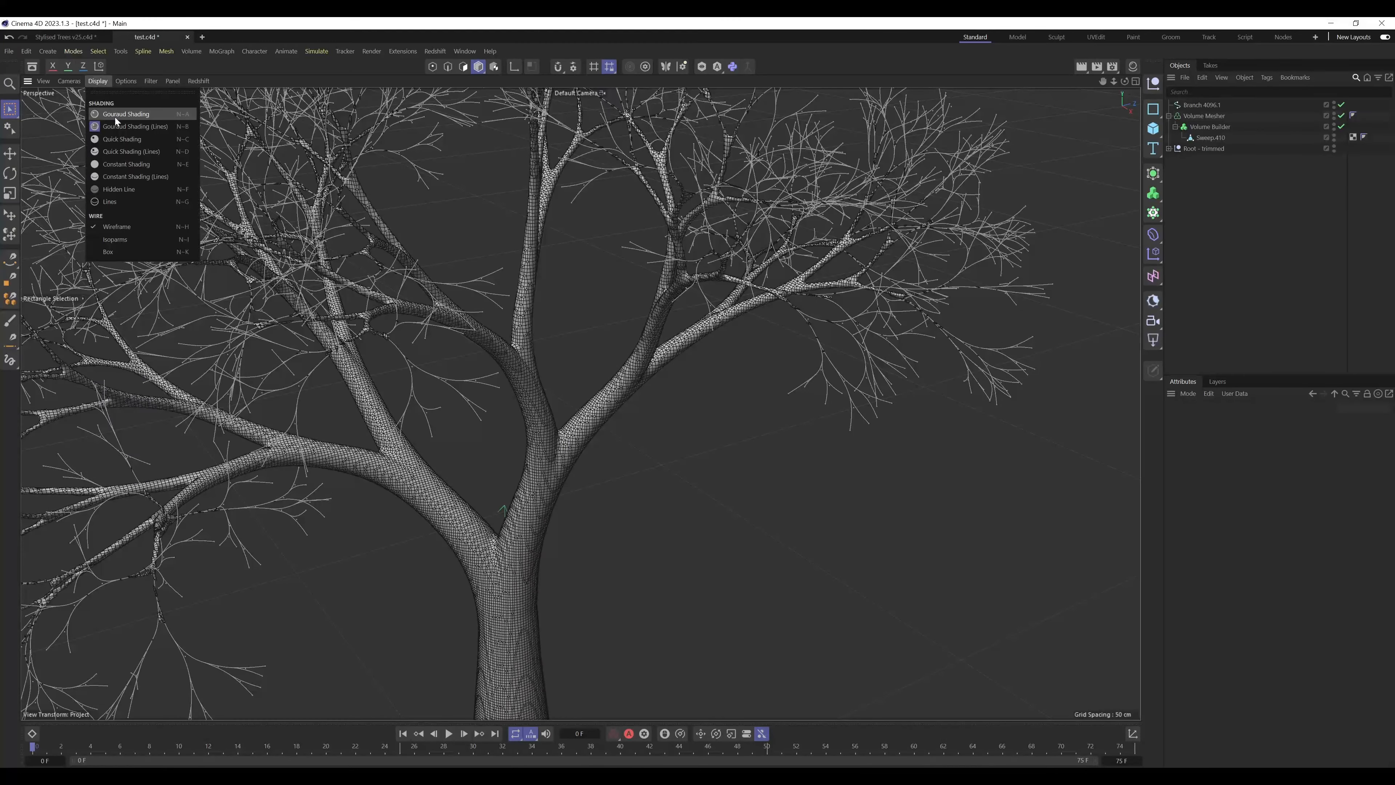
click(117, 114)
alt+drag(626, 379, 688, 410)
Step: Disable the Branch 4096.1 object and hide Root - trimmed so only the volume mesh is shown
click(1211, 126)
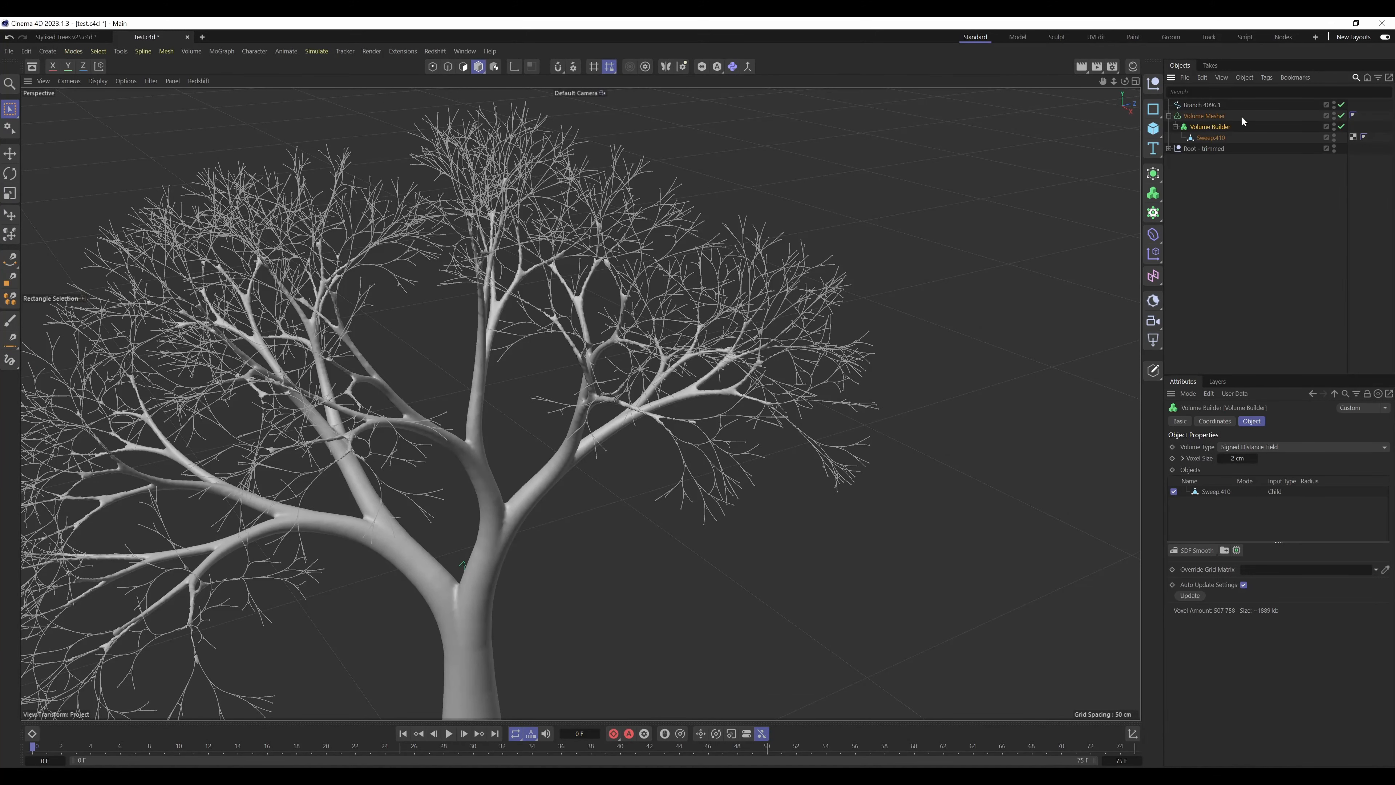
click(1341, 104)
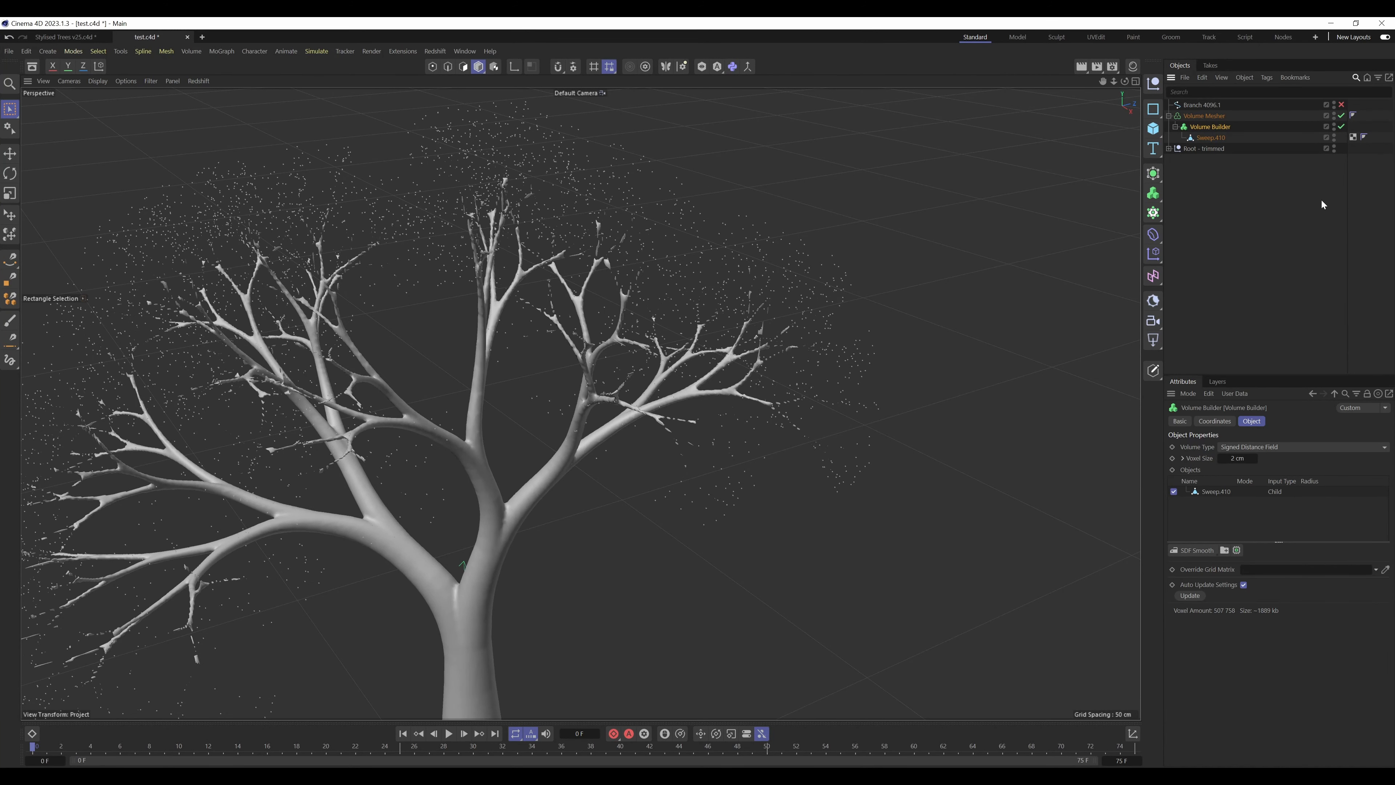
click(1334, 147)
alt+right_drag(606, 332, 574, 350)
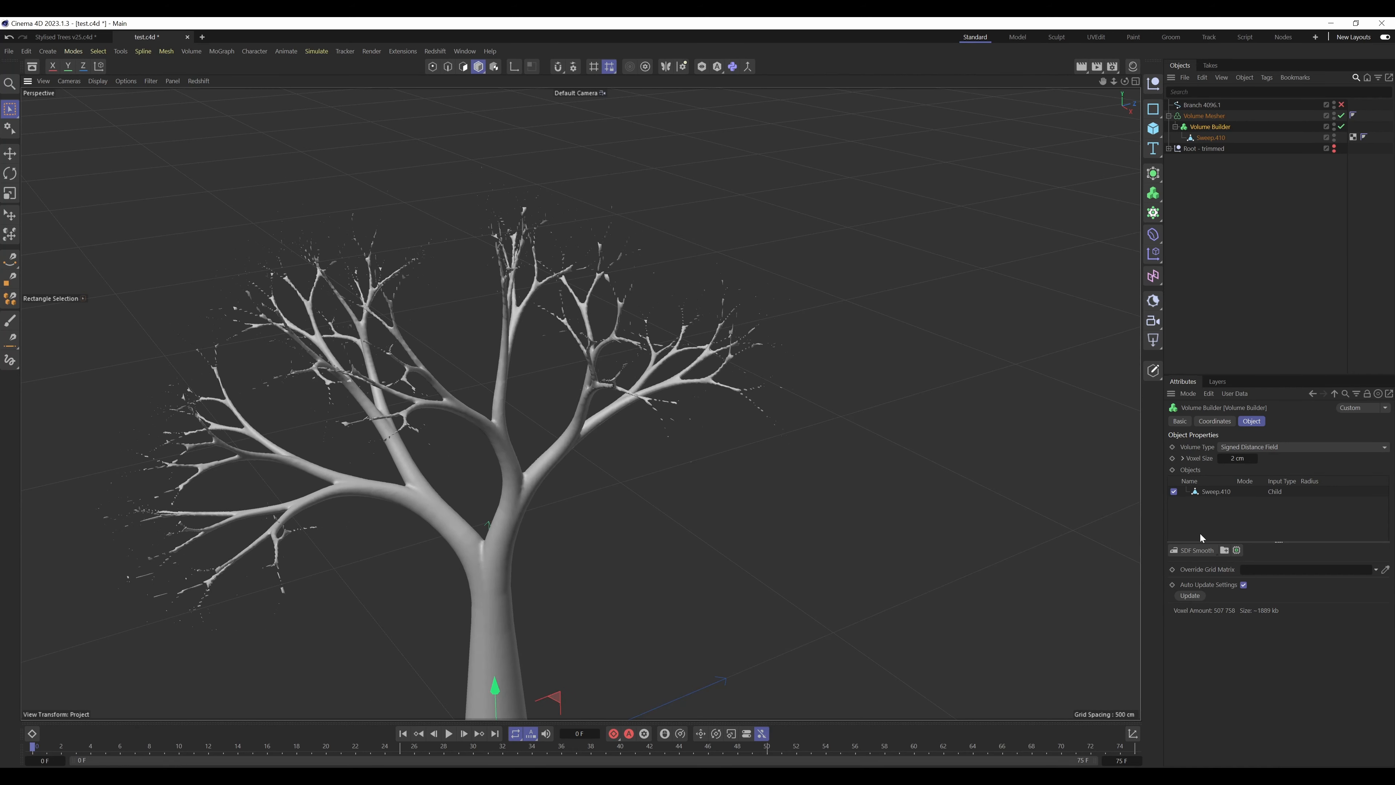
Step: Add an SDF Smooth layer to the Volume Builder, try the Mean operator, and set it to Laplacian Flow
click(1199, 551)
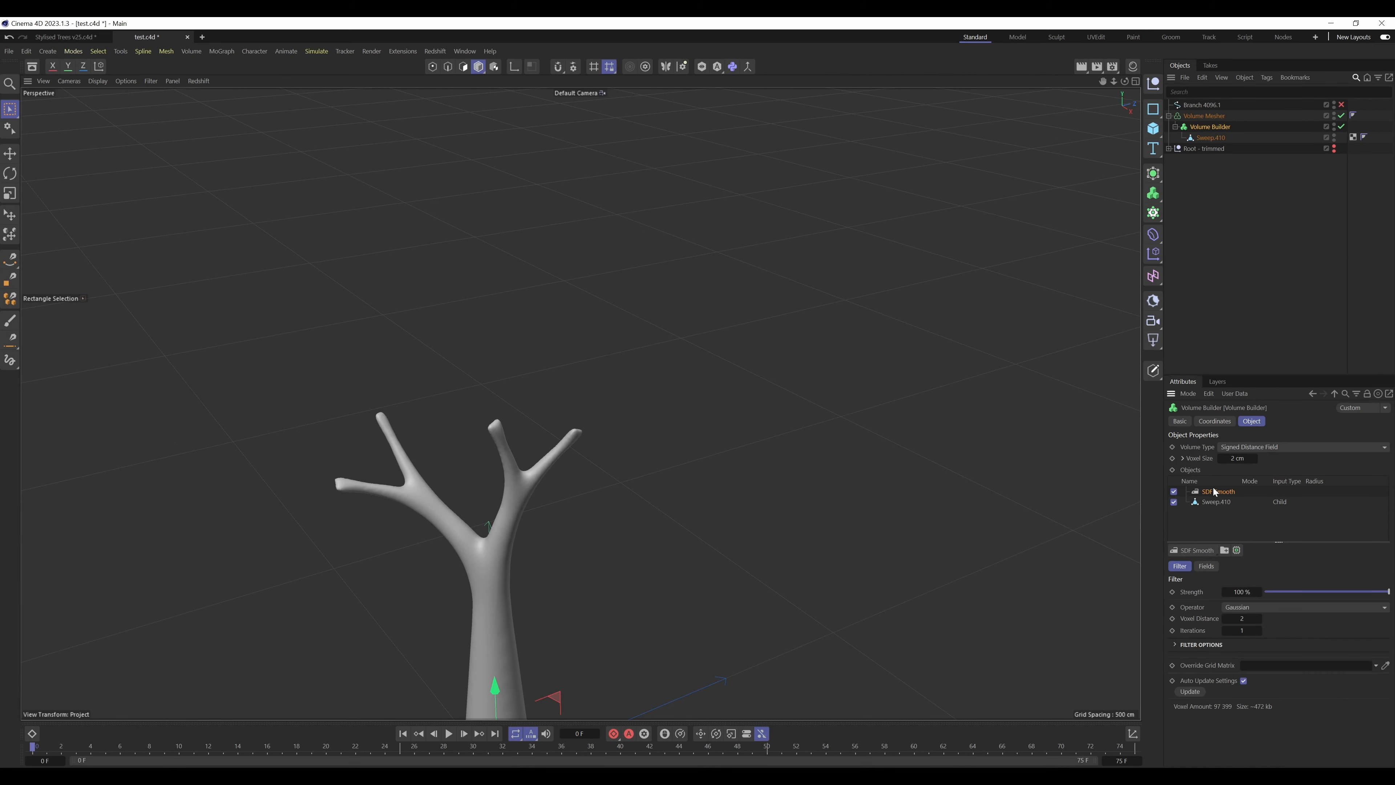
click(1292, 607)
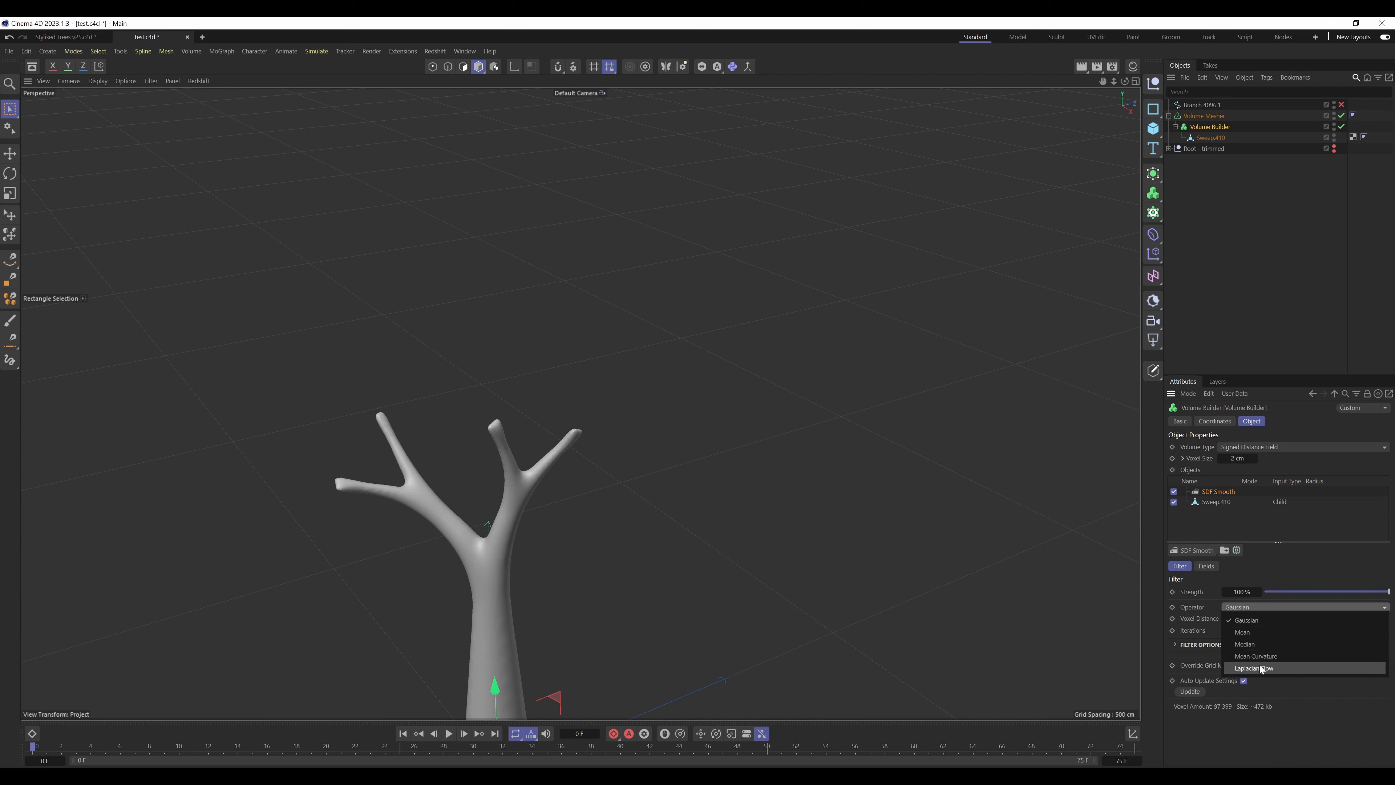
click(1250, 634)
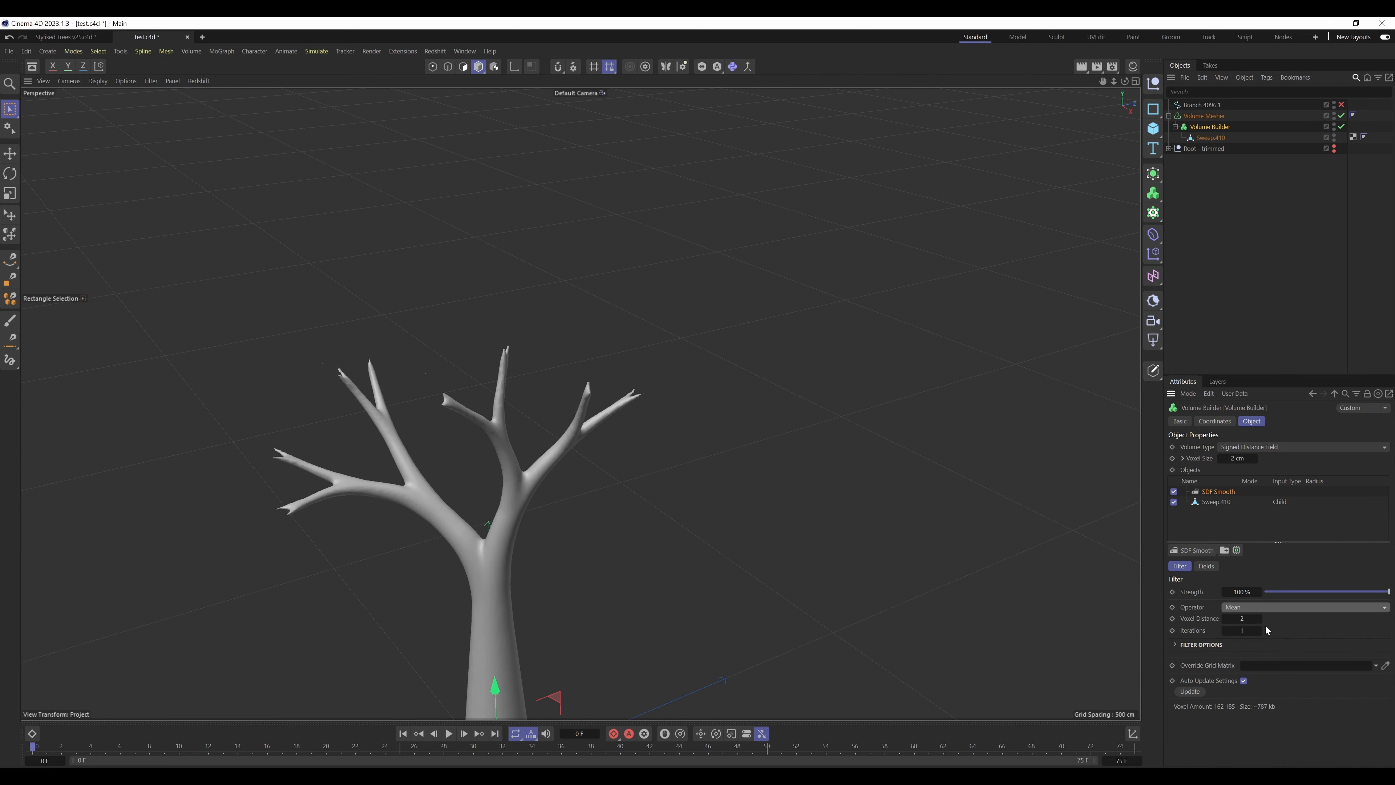
click(1267, 607)
click(1271, 665)
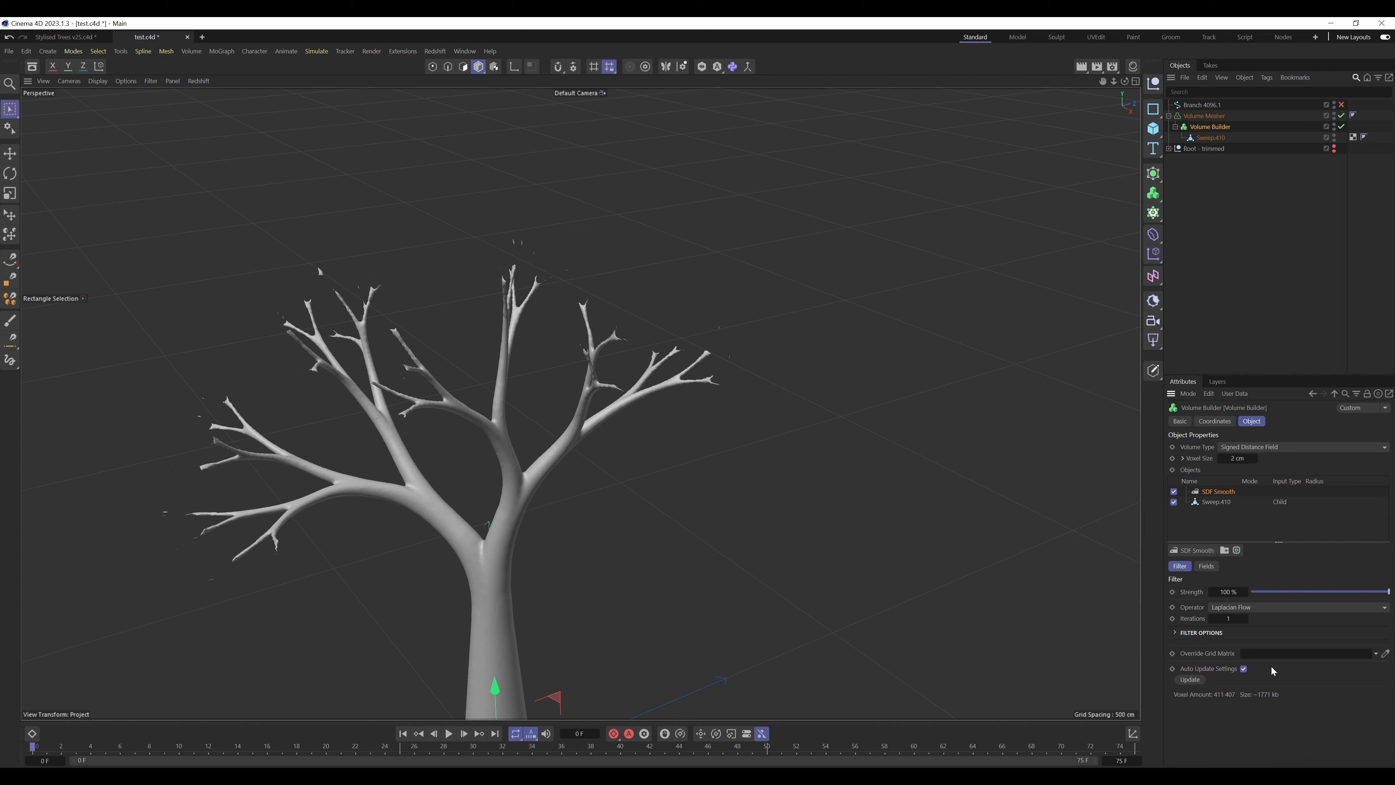
Step: Raise the SDF Smooth filter's iterations to 4
click(1245, 618)
click(1246, 618)
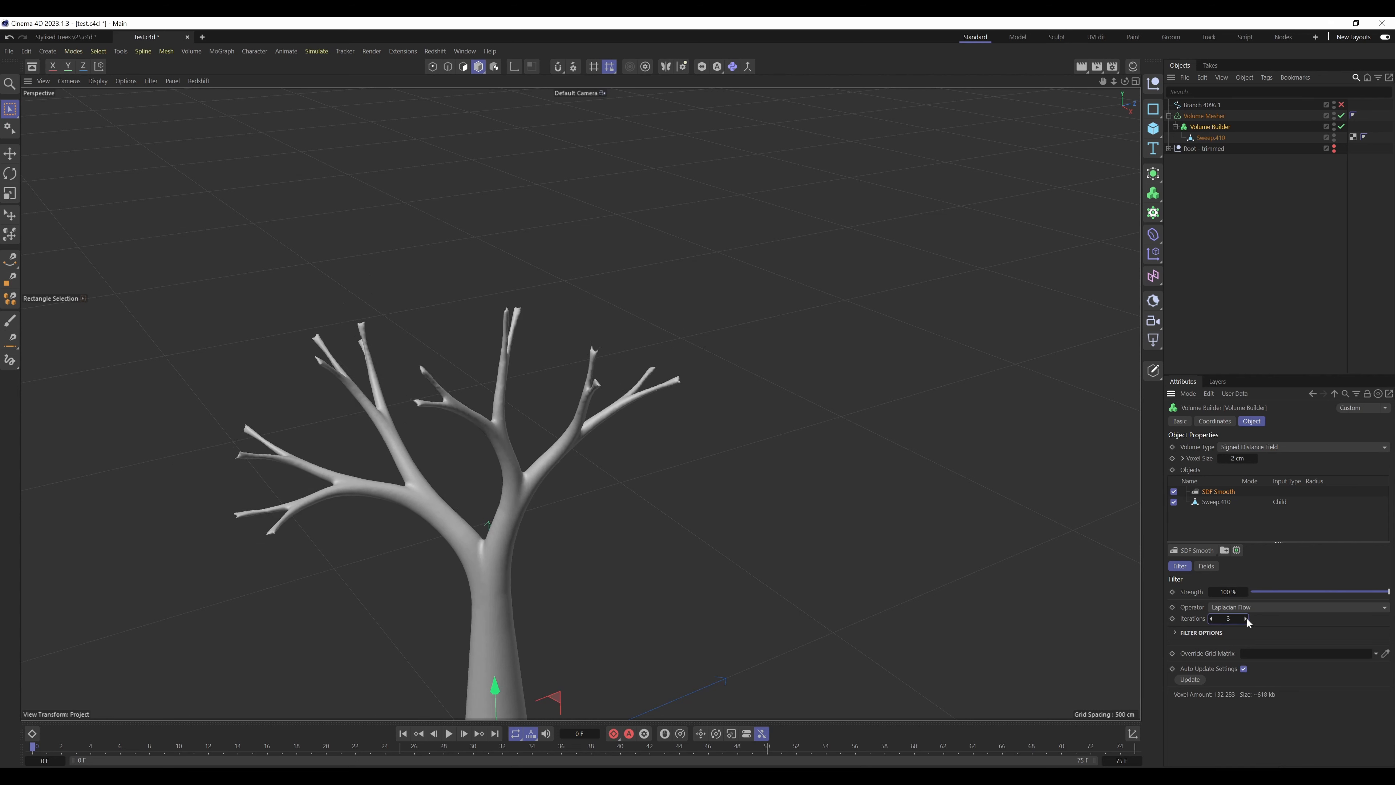
click(1246, 619)
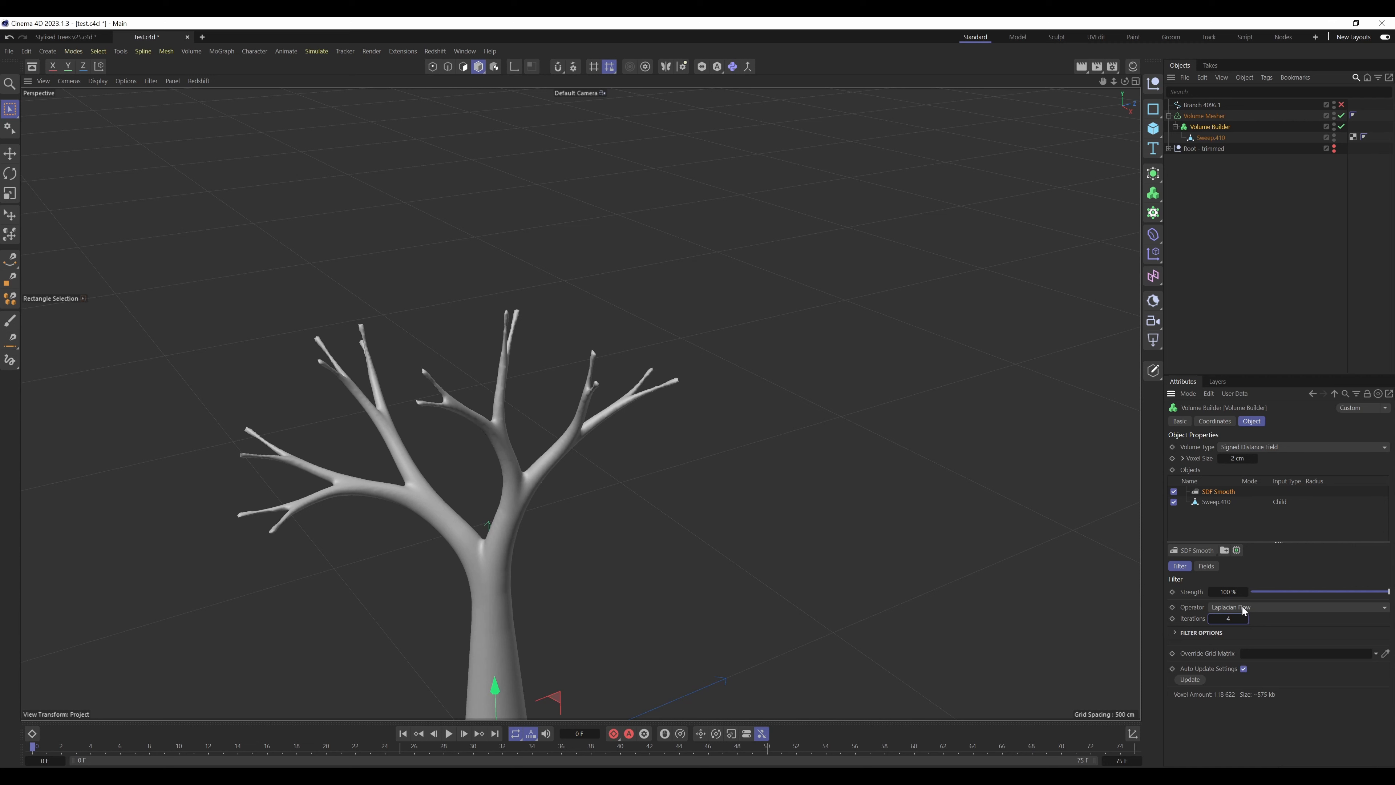
Step: Set the Volume Builder's voxel size to 1 cm and the SDF Smooth filter's iterations to 7
click(1237, 458)
text(1)
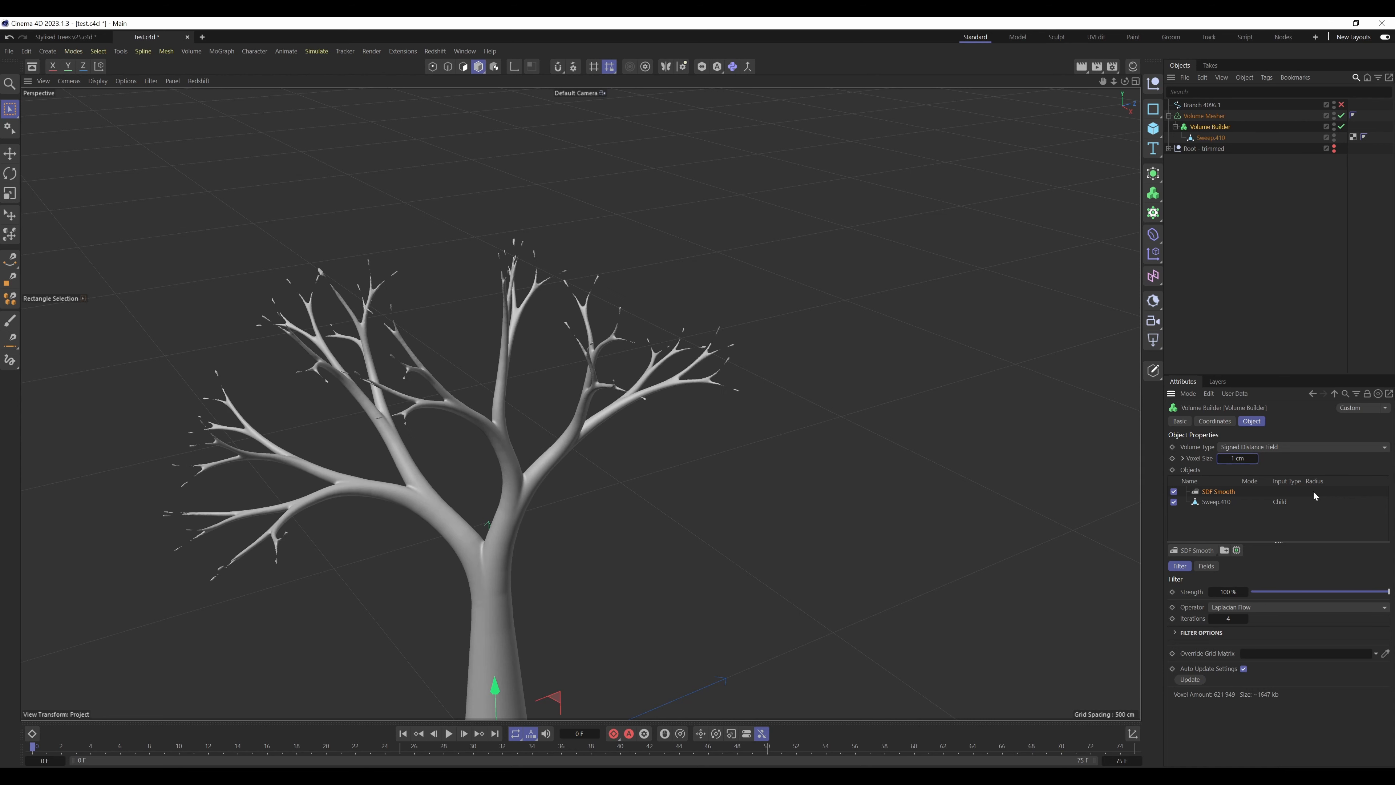
click(1245, 619)
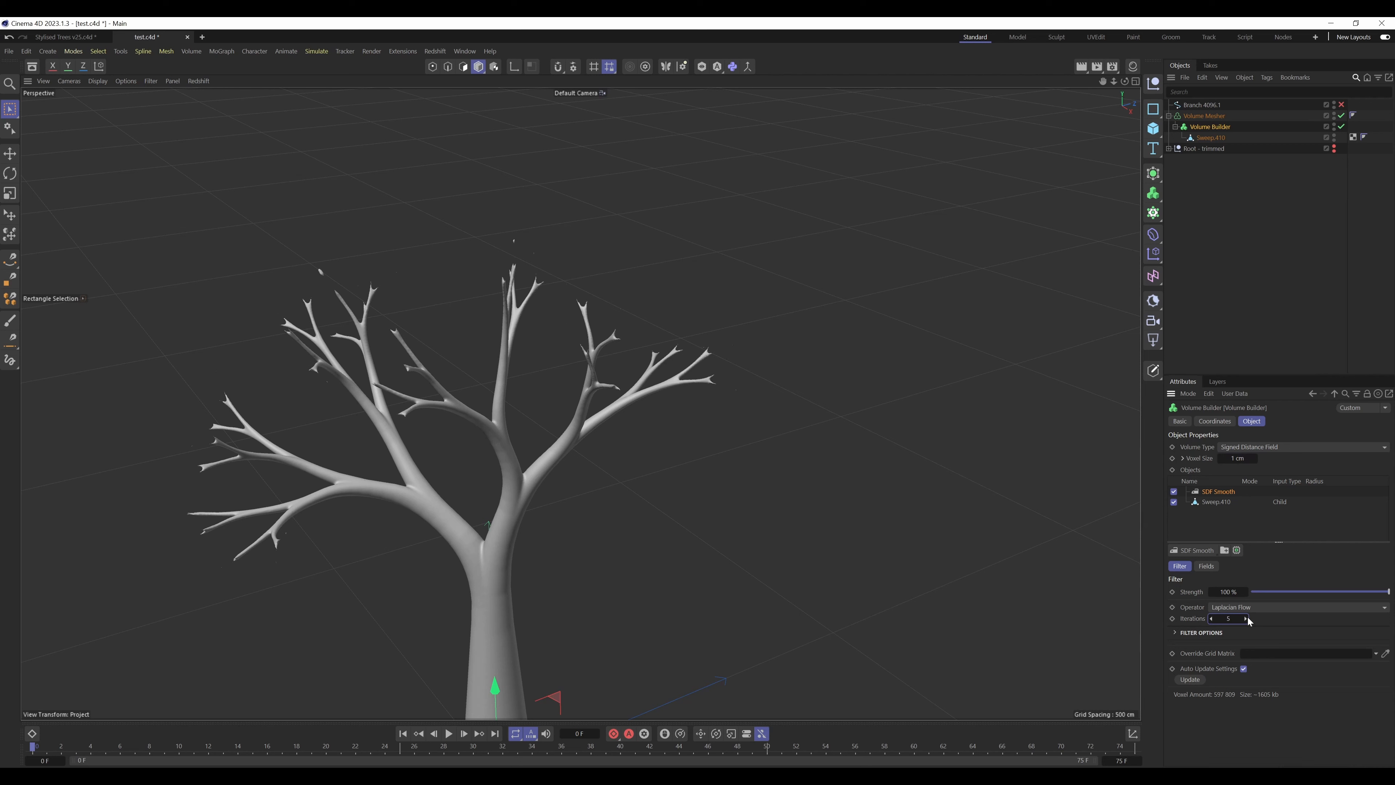
click(1245, 619)
click(1245, 619)
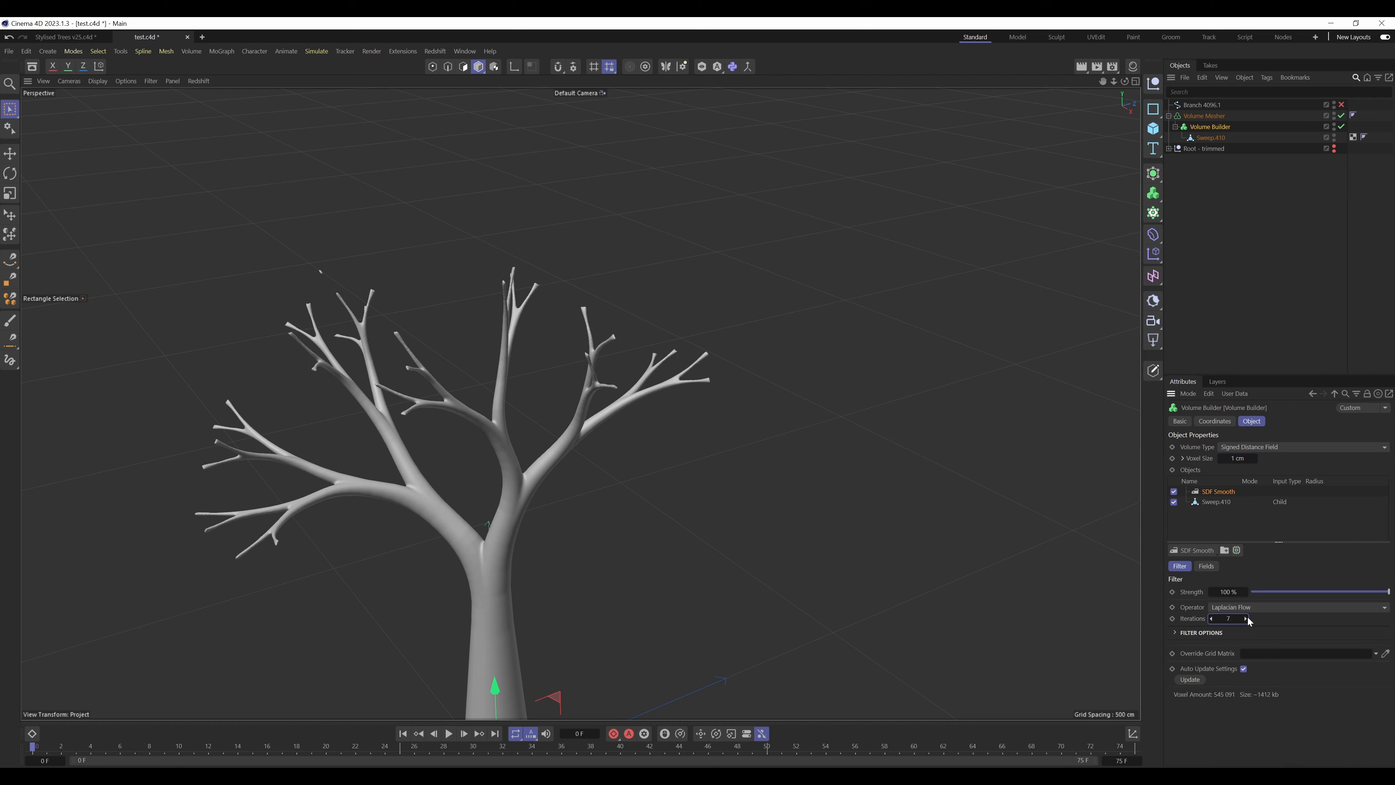
click(1245, 619)
click(1245, 618)
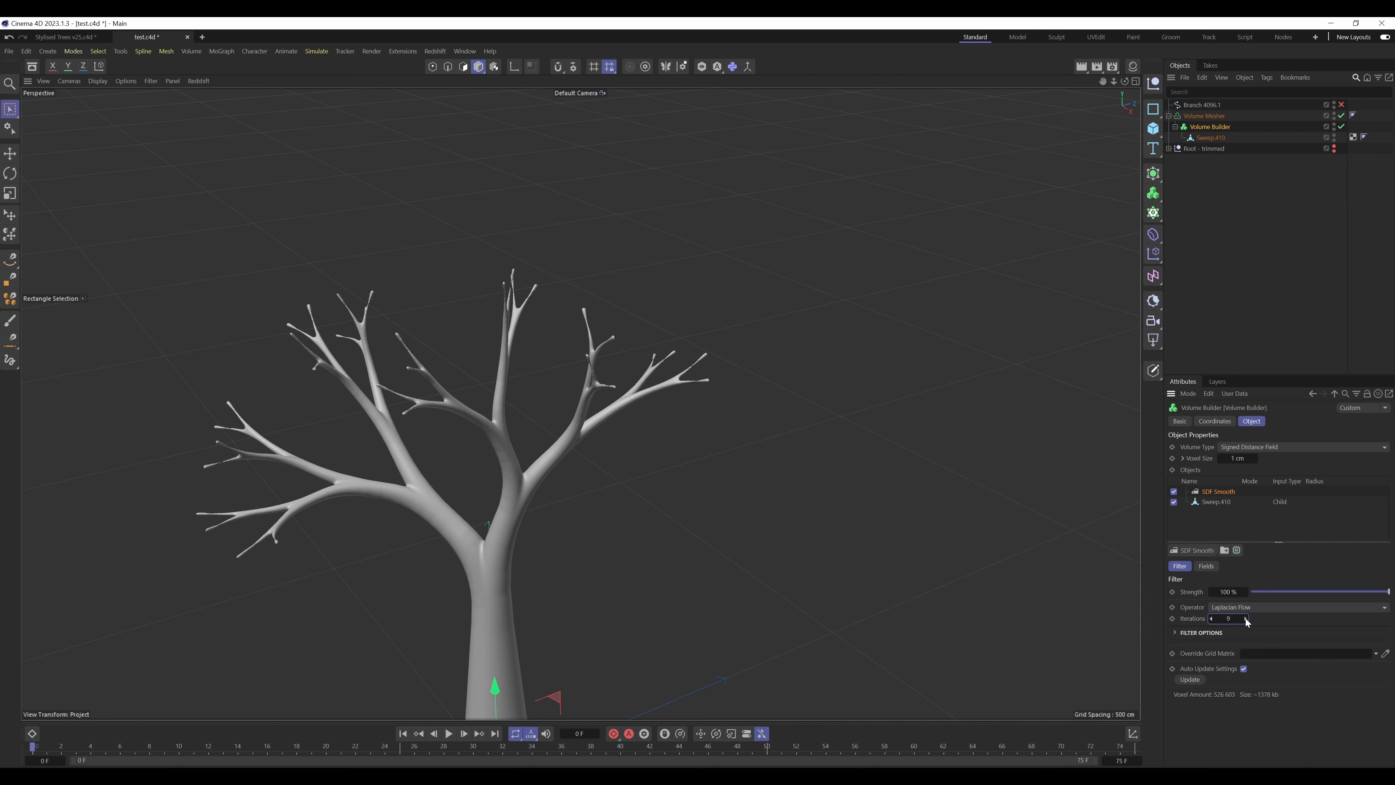
click(1212, 618)
click(1212, 619)
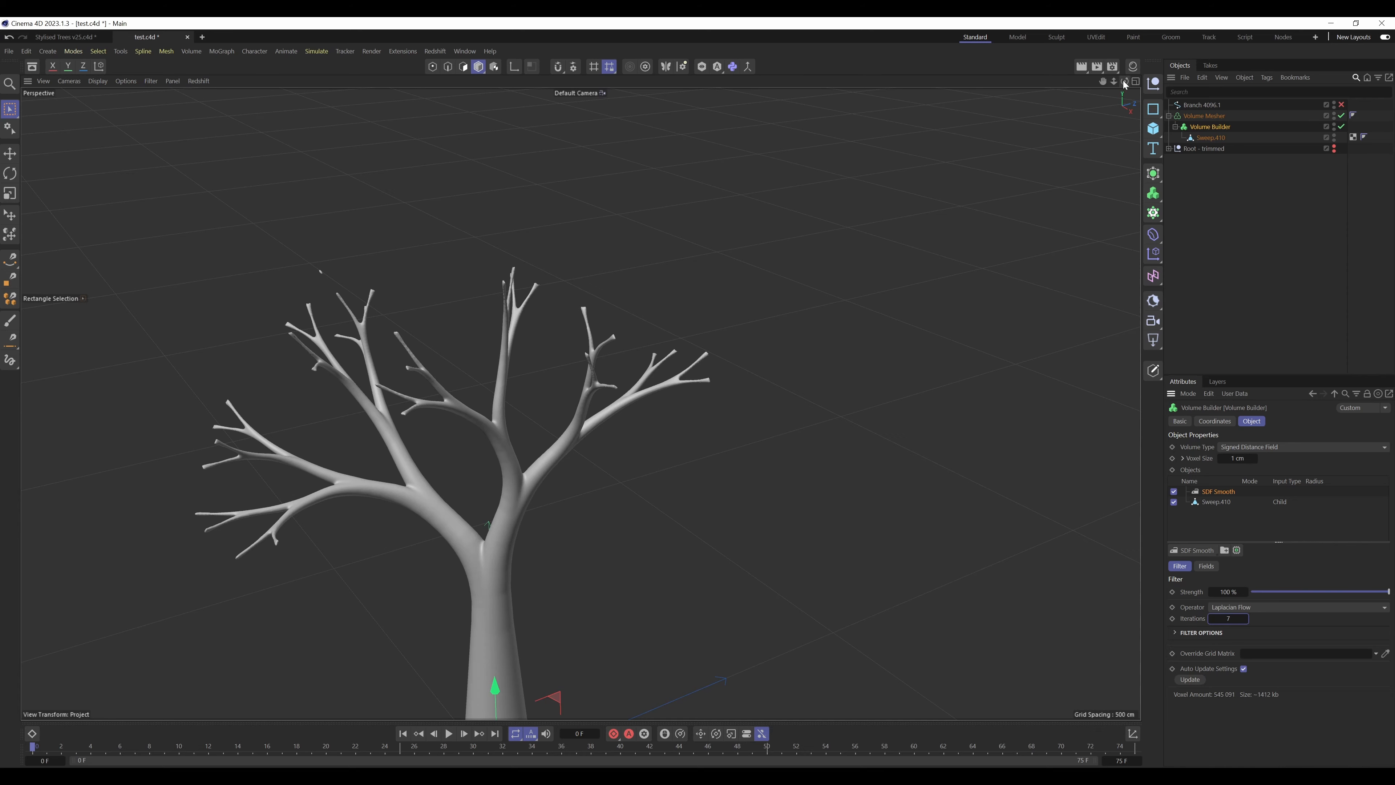
Step: Bake the Volume Mesher to a polygon mesh with Current State to Object and delete the original generator hierarchy
mouse_move(1124, 81)
mouse_down()
mouse_move(1252, 47)
mouse_move(1252, 7)
mouse_move(1170, 17)
mouse_move(1060, 104)
mouse_move(1145, 41)
mouse_move(1181, 38)
mouse_move(1103, 52)
mouse_move(1115, 80)
mouse_up()
click(1214, 115)
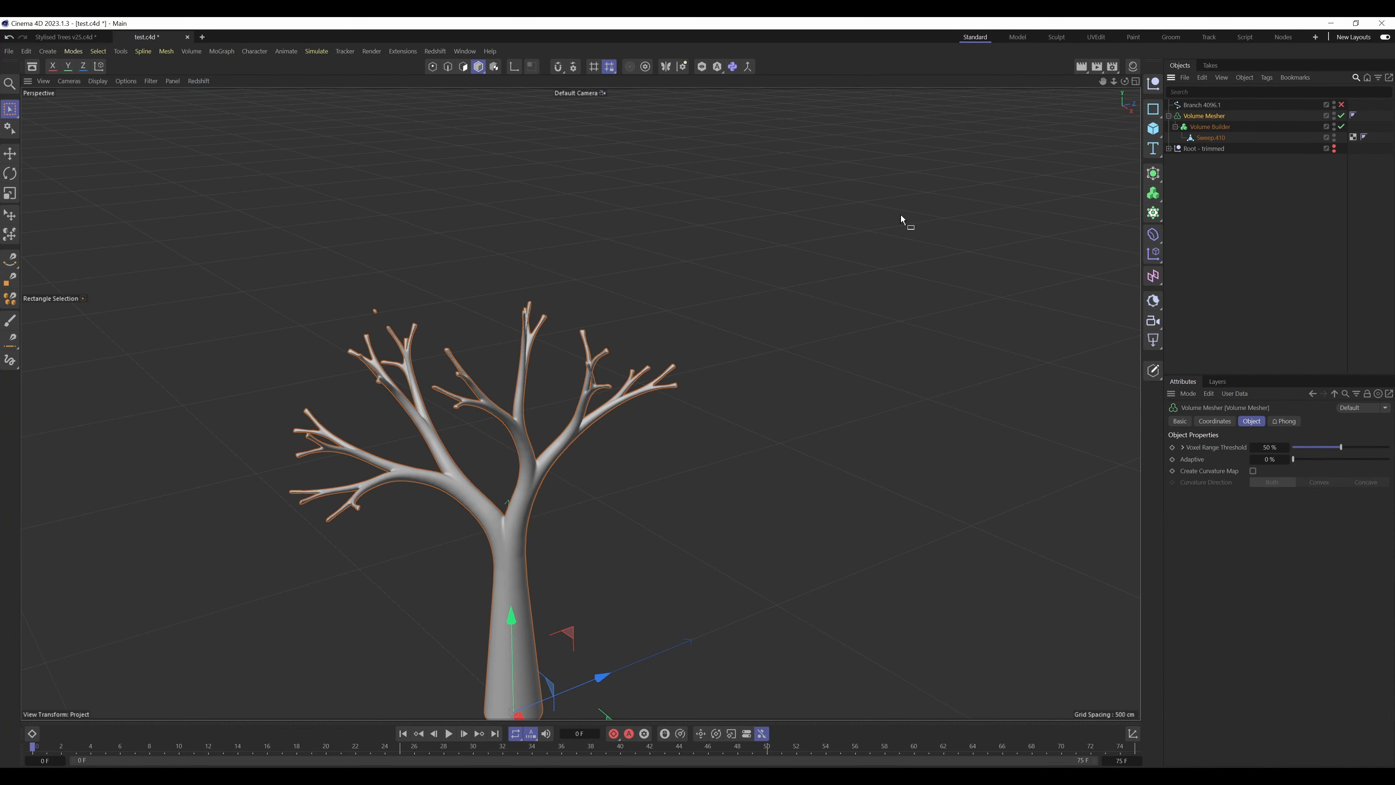
right_click(1210, 115)
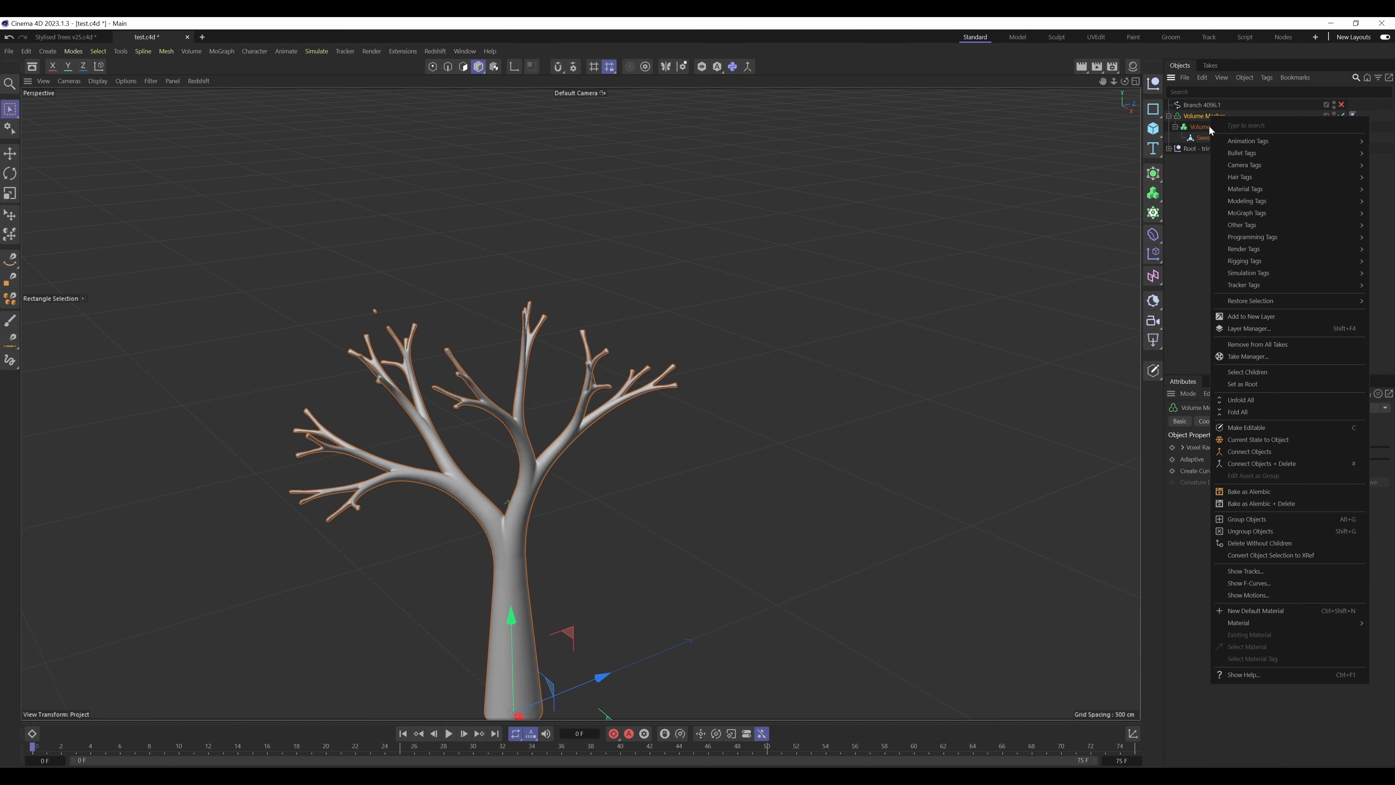
click(1261, 438)
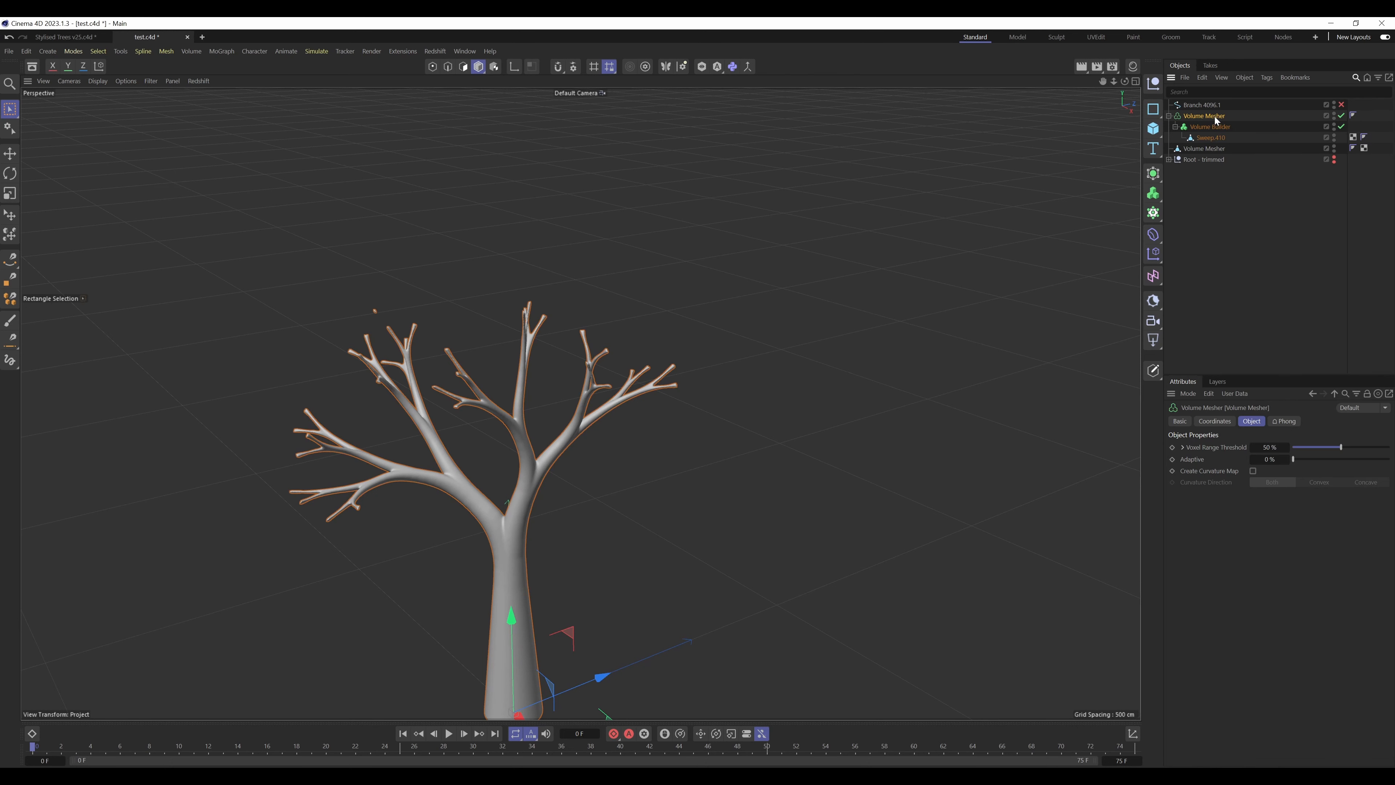
key(Delete)
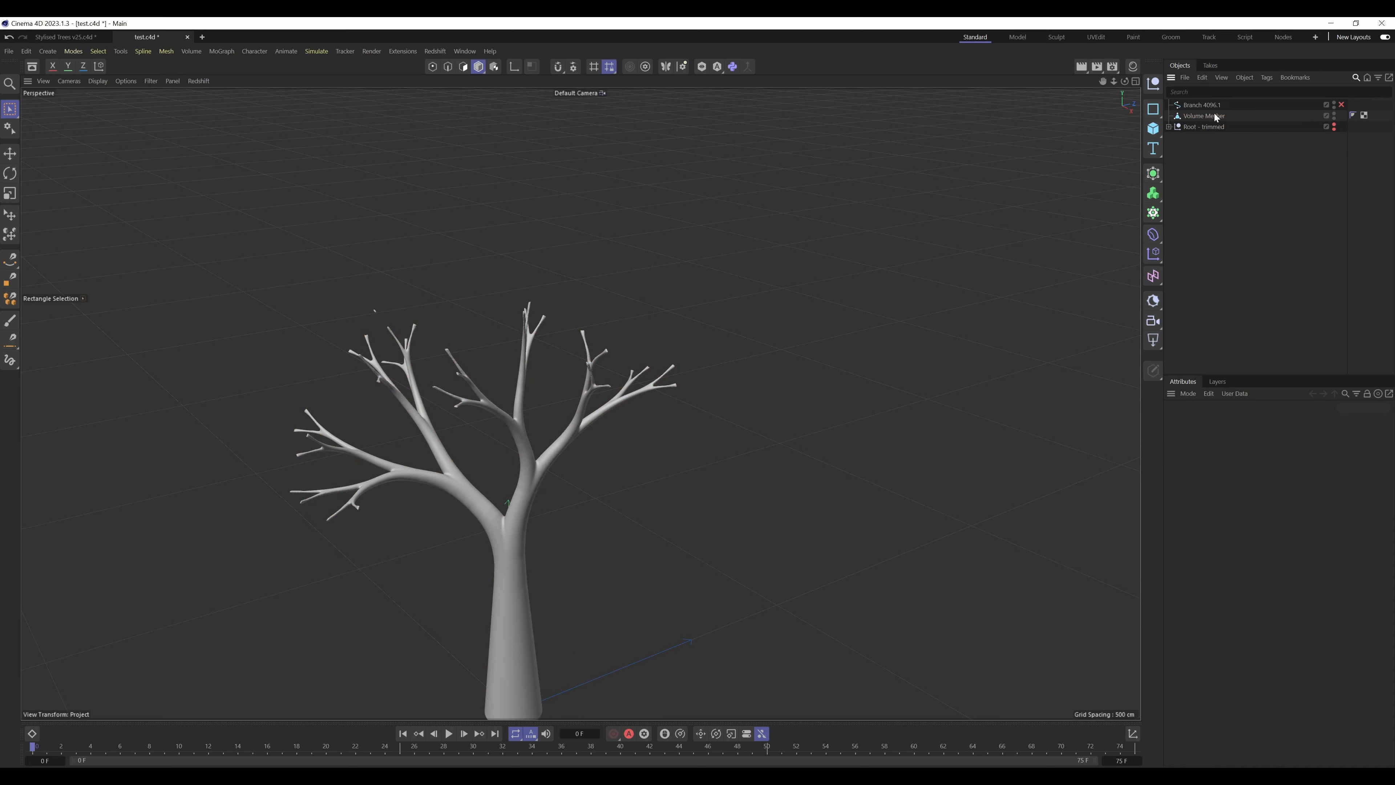
Step: Isolate the stray polygons floating off the baked tree mesh using Fill Selection and Invert, delete them, and return to Model mode
click(1215, 116)
click(465, 67)
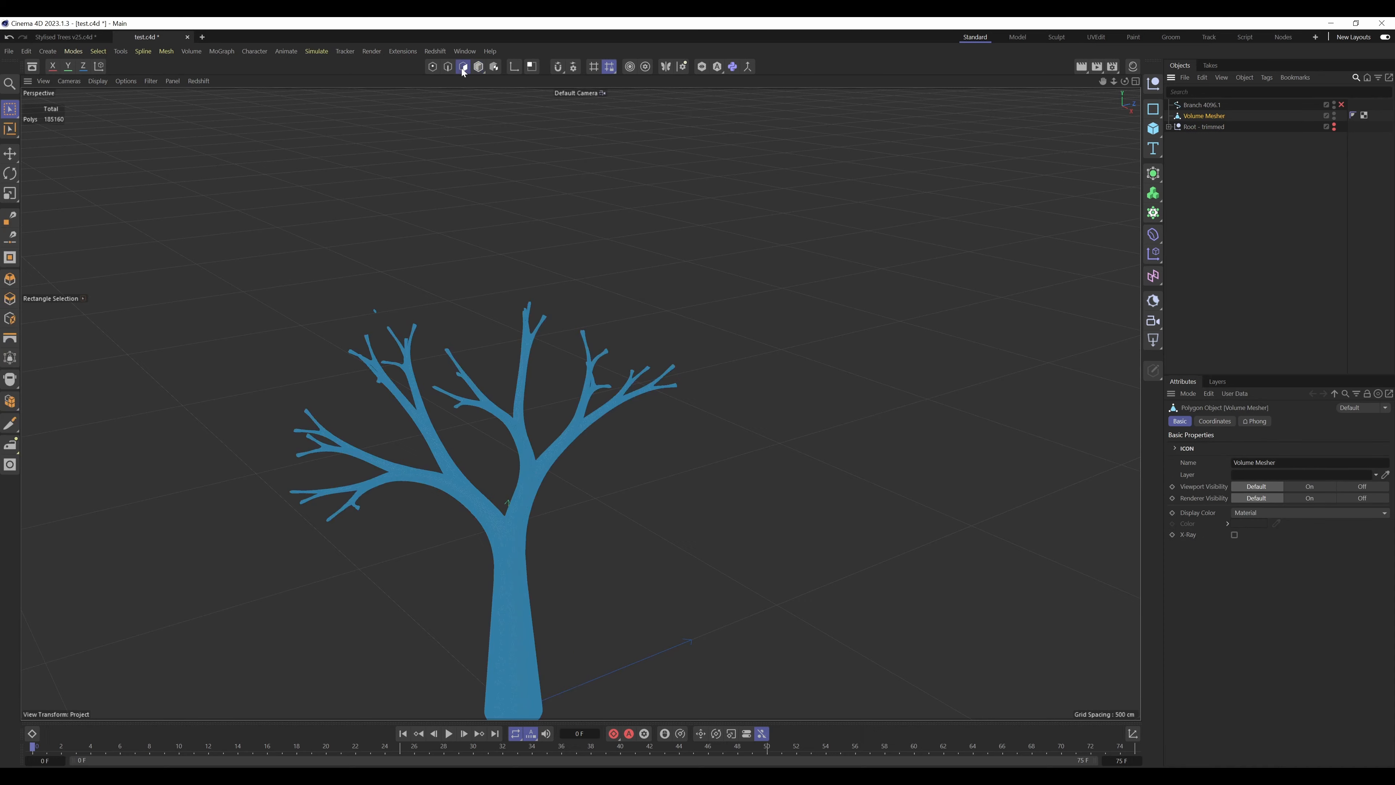
alt+middle_drag(409, 344, 487, 249)
mouse_move(526, 372)
alt+right_down()
mouse_move(847, 285)
mouse_move(528, 367)
alt+right_up()
drag(411, 170, 447, 202)
right_click(589, 336)
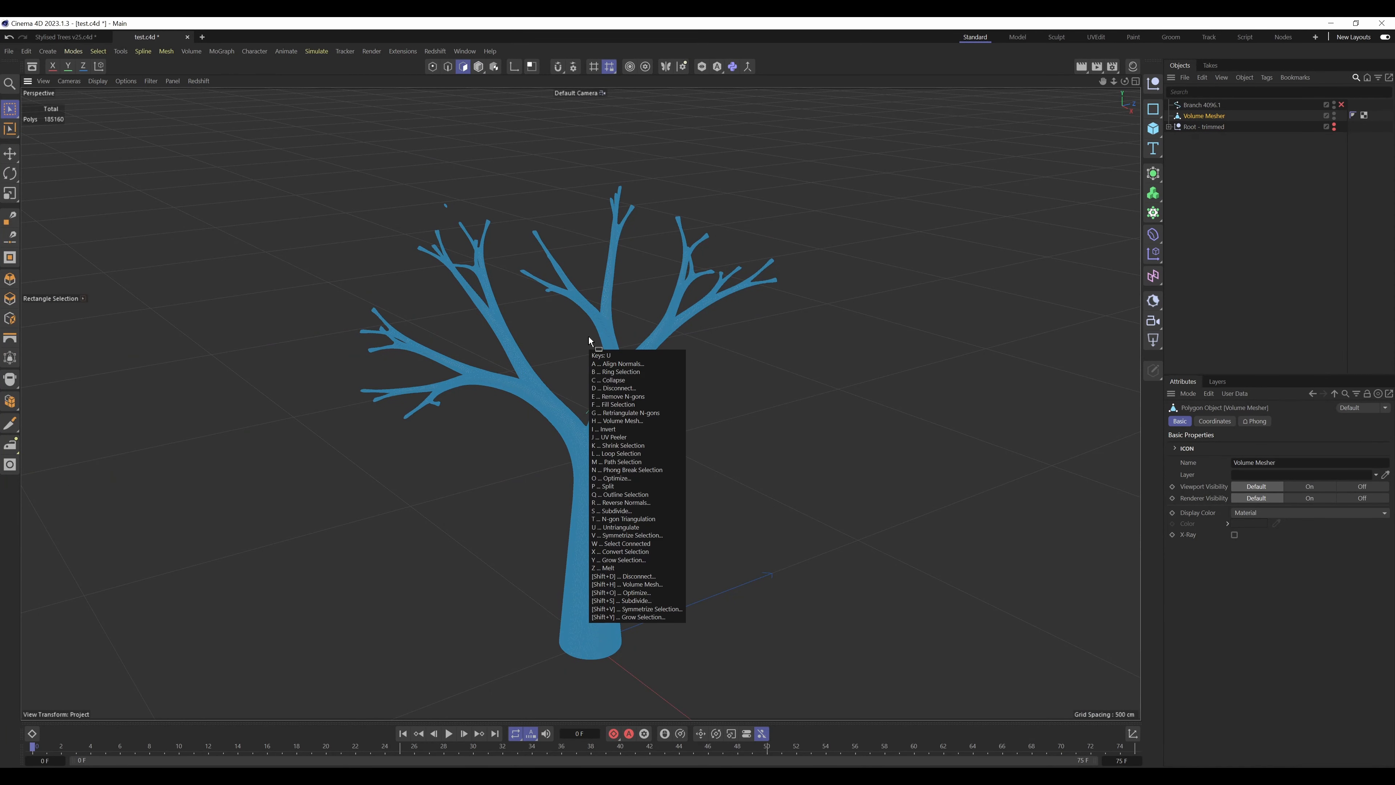
click(615, 366)
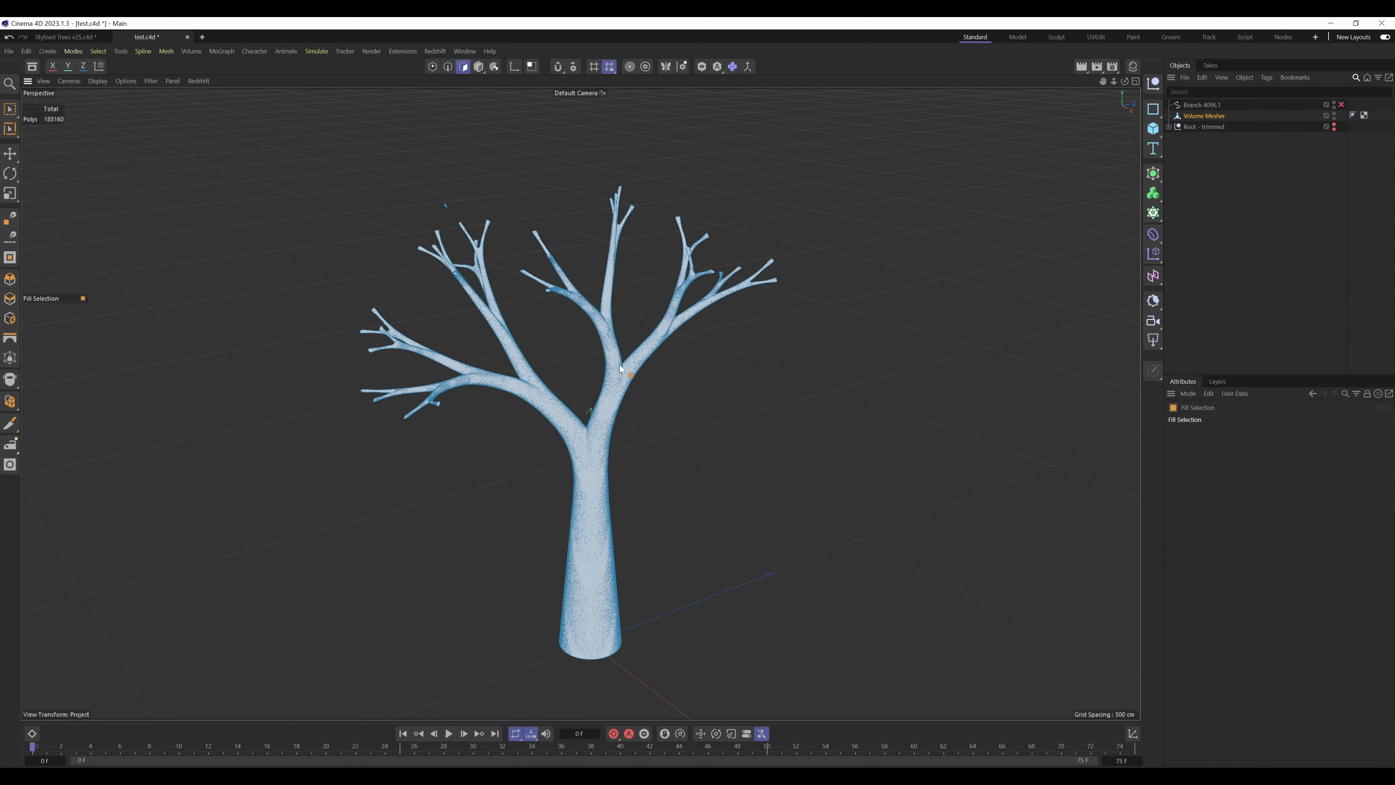
click(621, 369)
key(u)
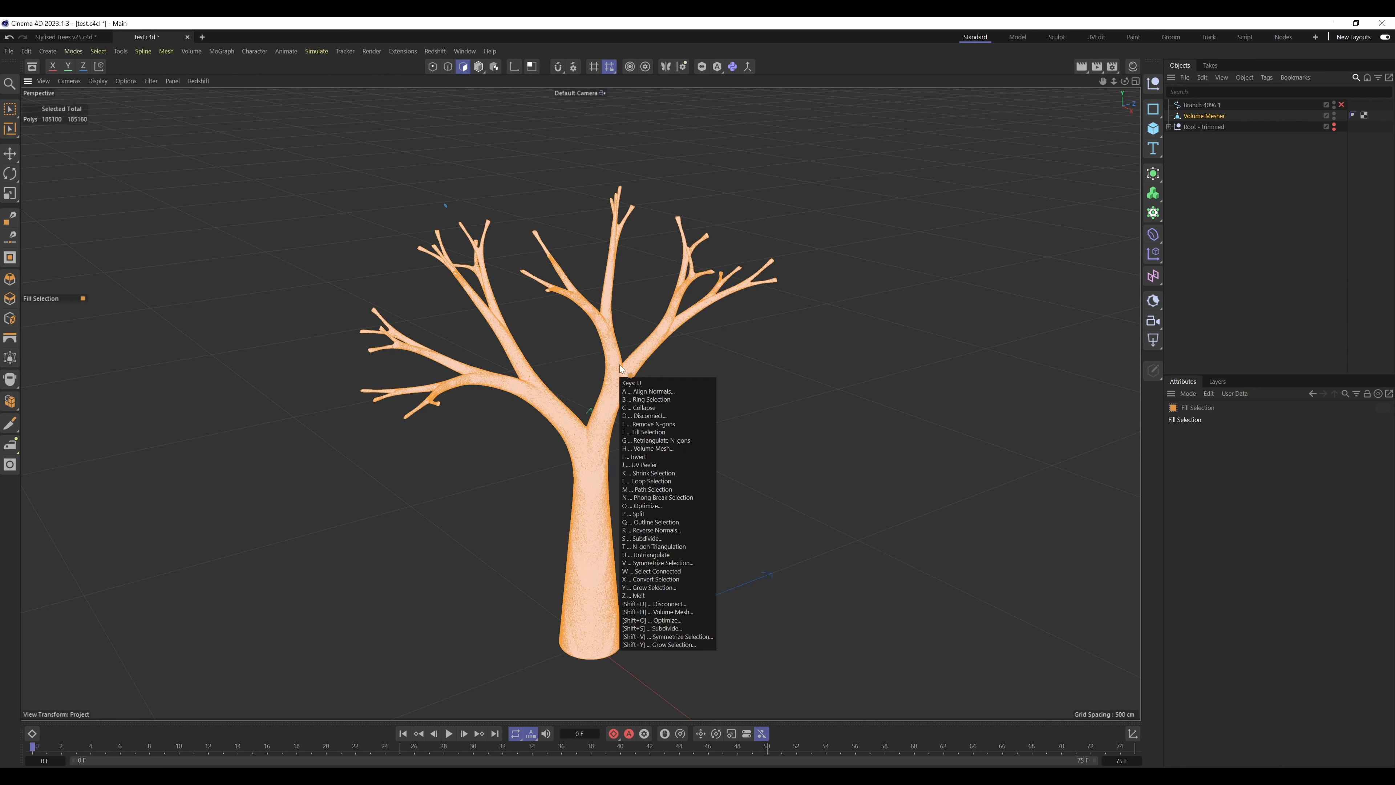
key(i)
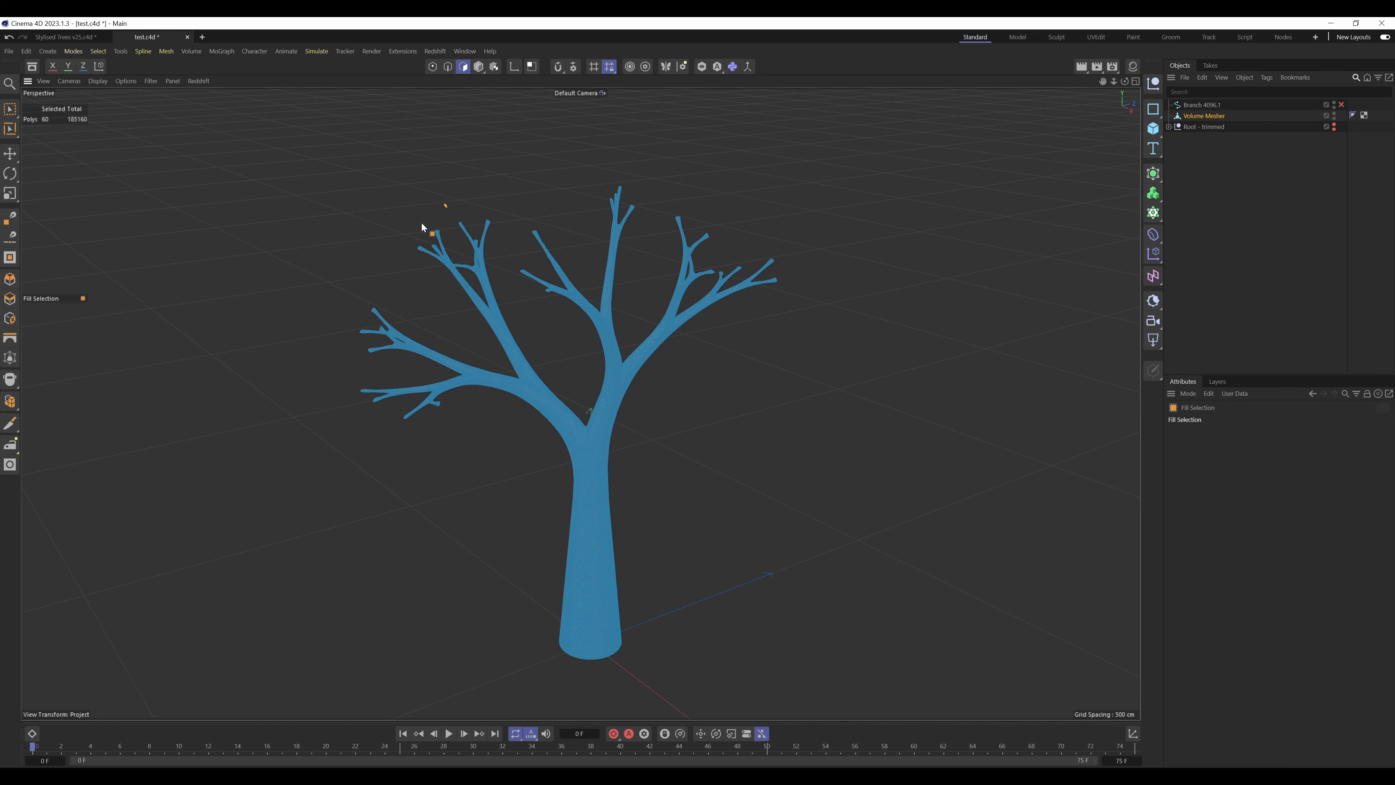
key(Delete)
click(478, 67)
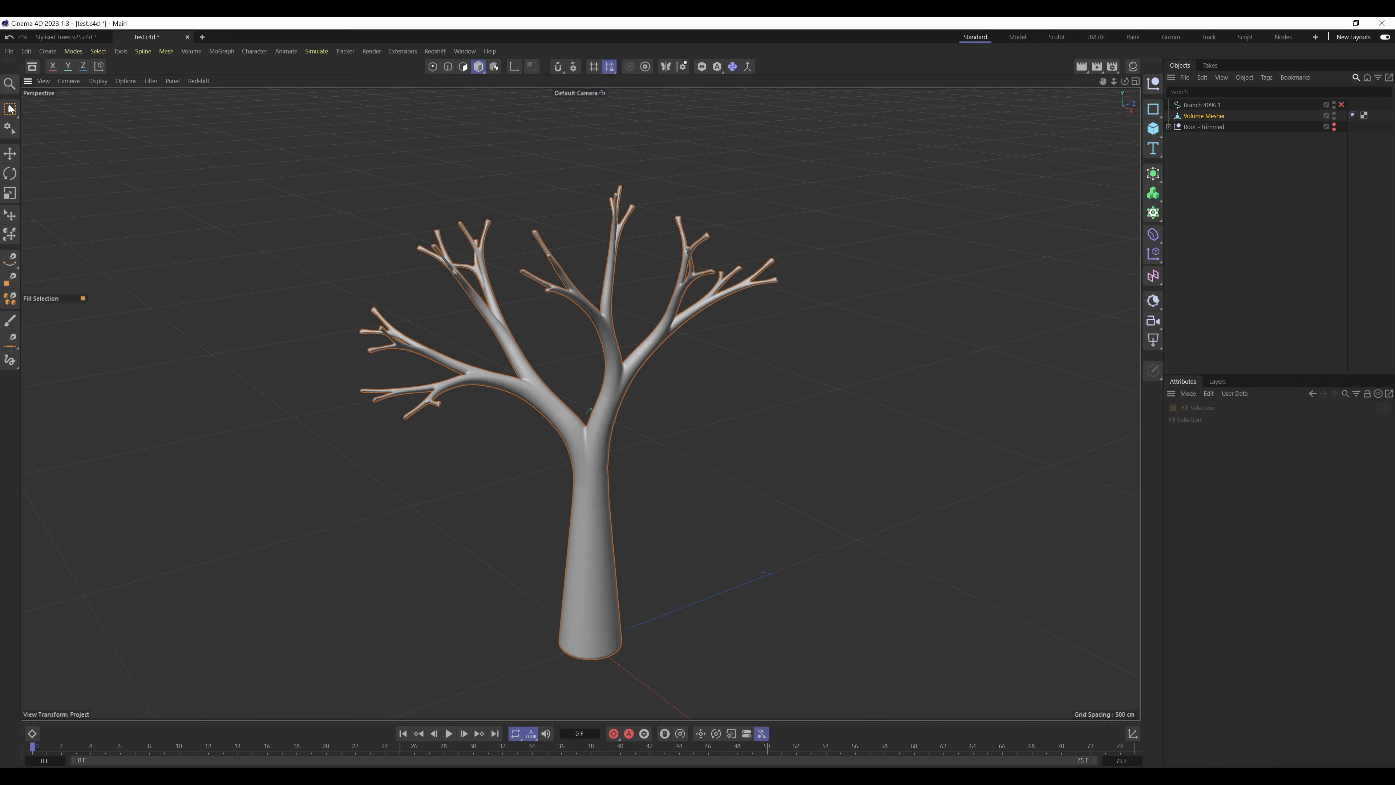
Step: Add a Remesh generator as the parent of the cleaned Volume Mesher polygon object
click(1229, 169)
click(1215, 117)
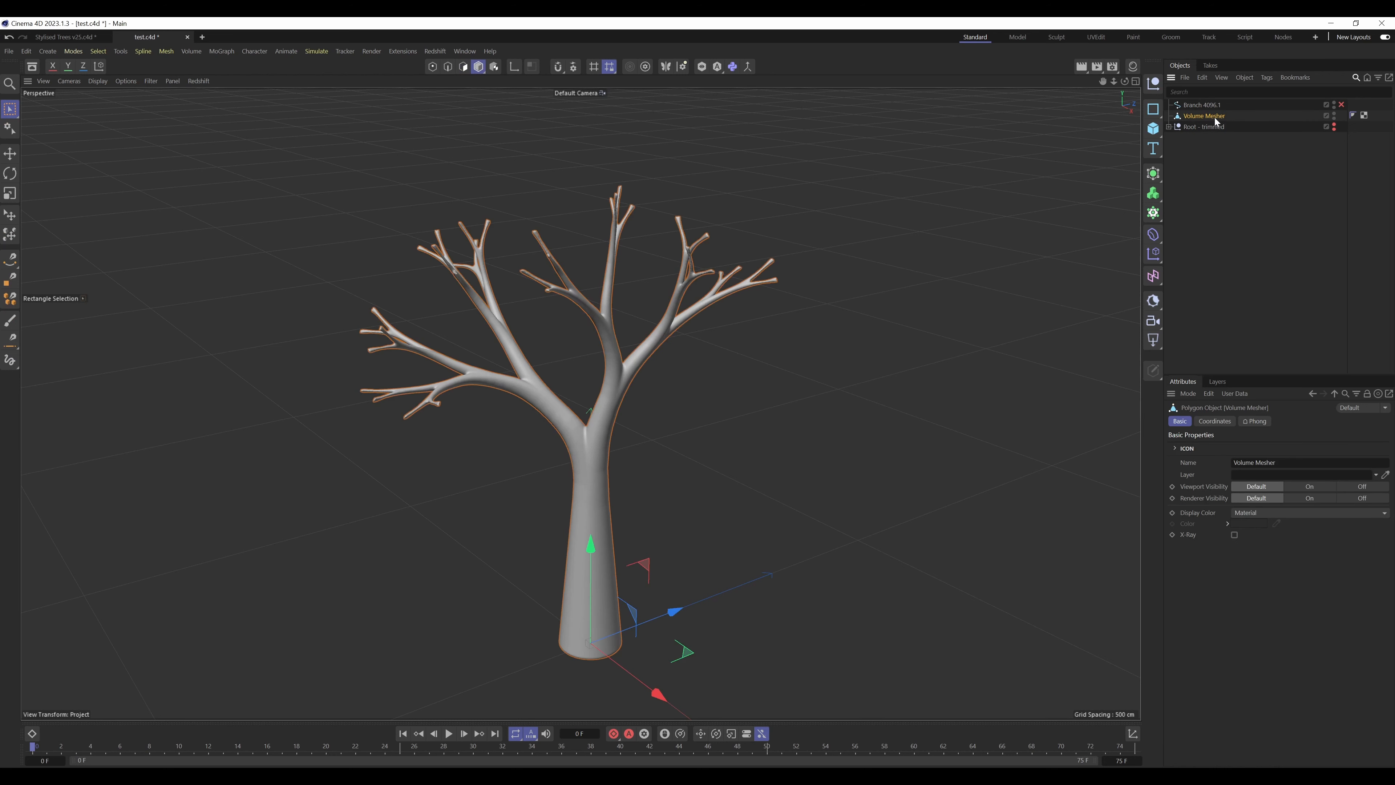
click(1153, 214)
click(1153, 173)
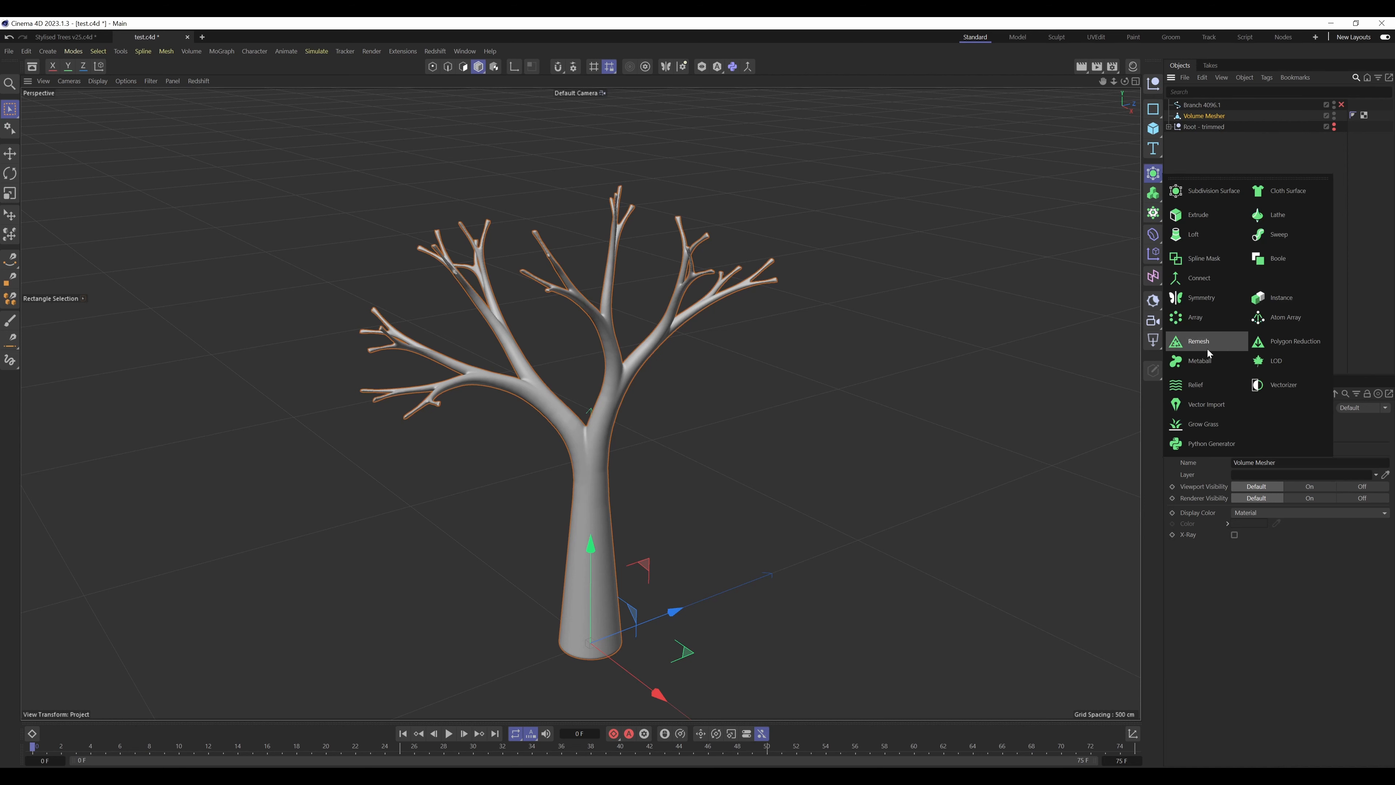
click(1199, 341)
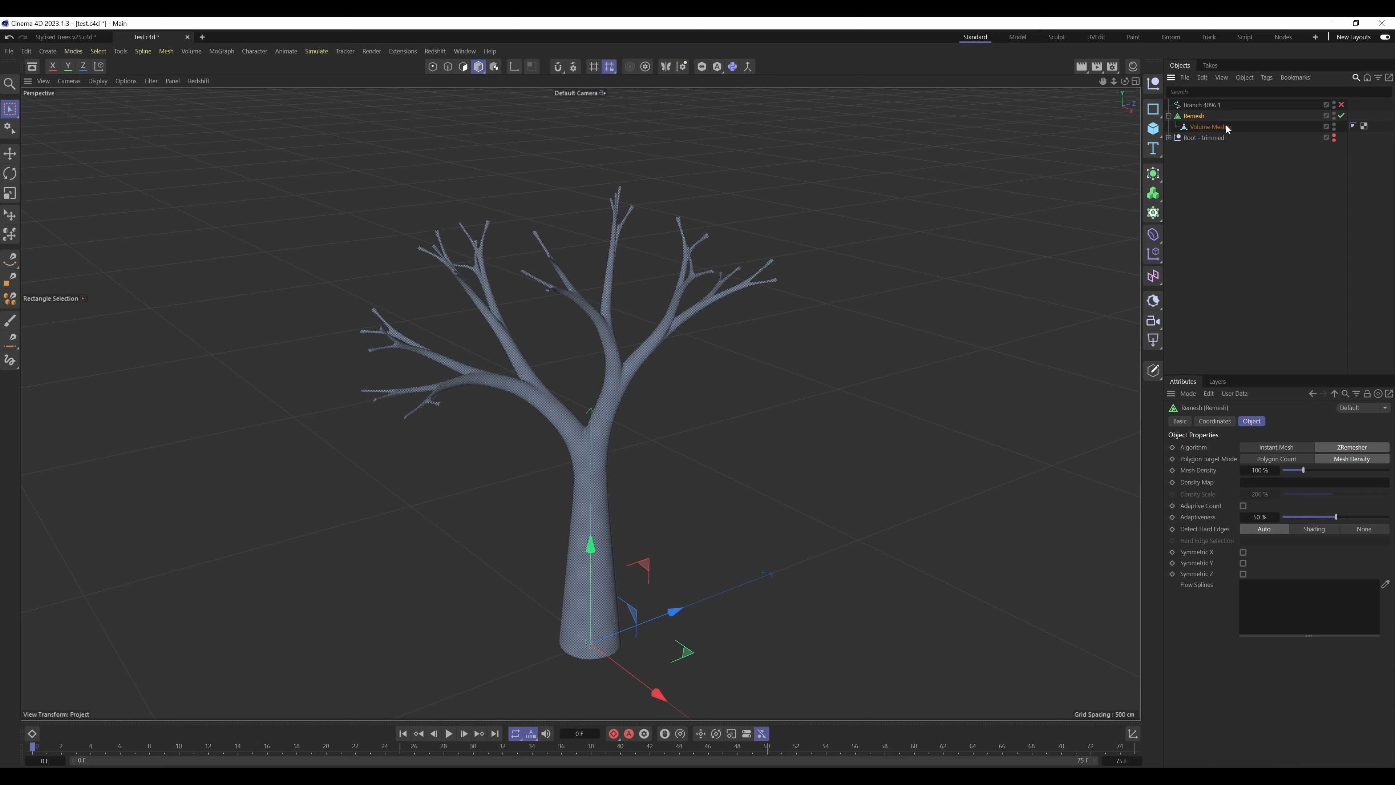
Step: Set the Remesh generator's mesh density to 10%
click(1258, 469)
text(10)
key(Return)
click(1228, 200)
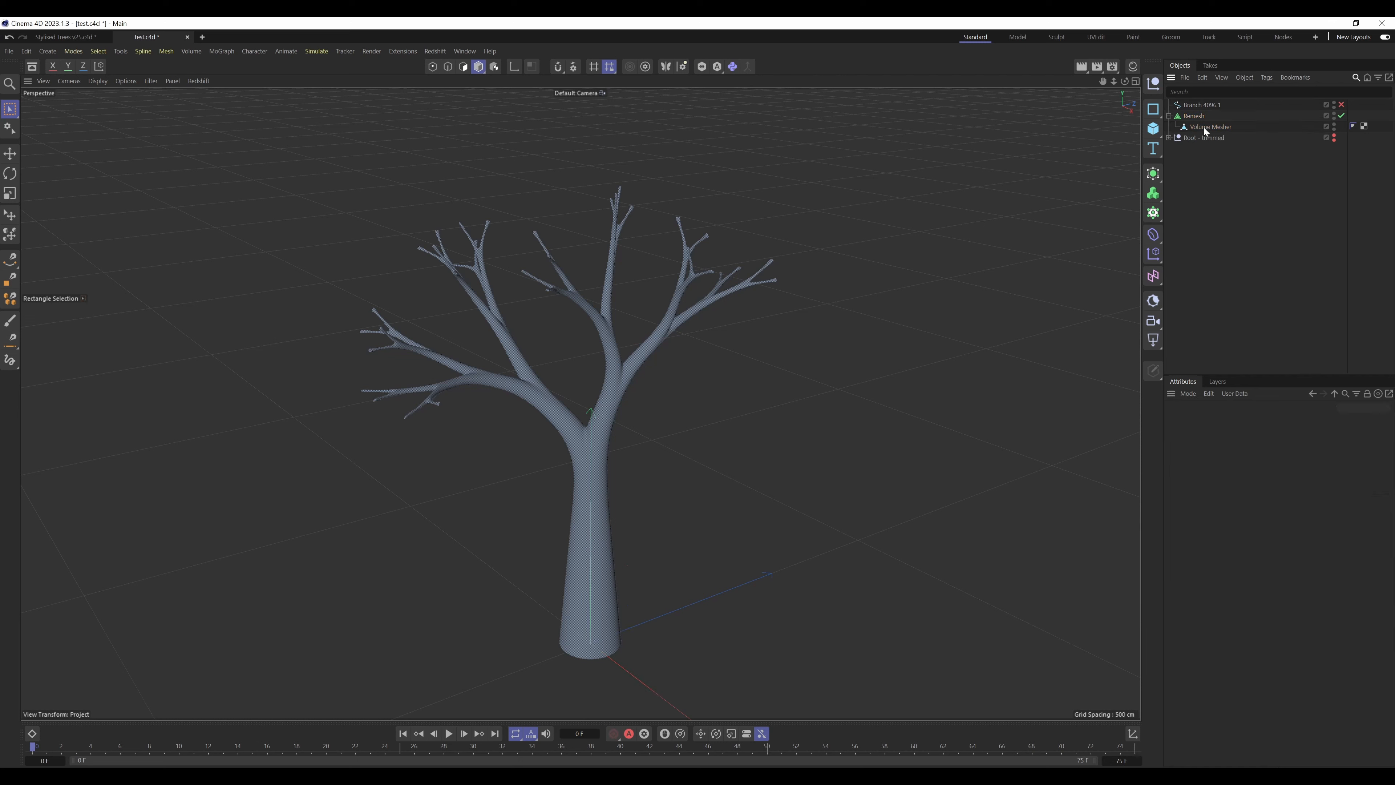
click(1196, 115)
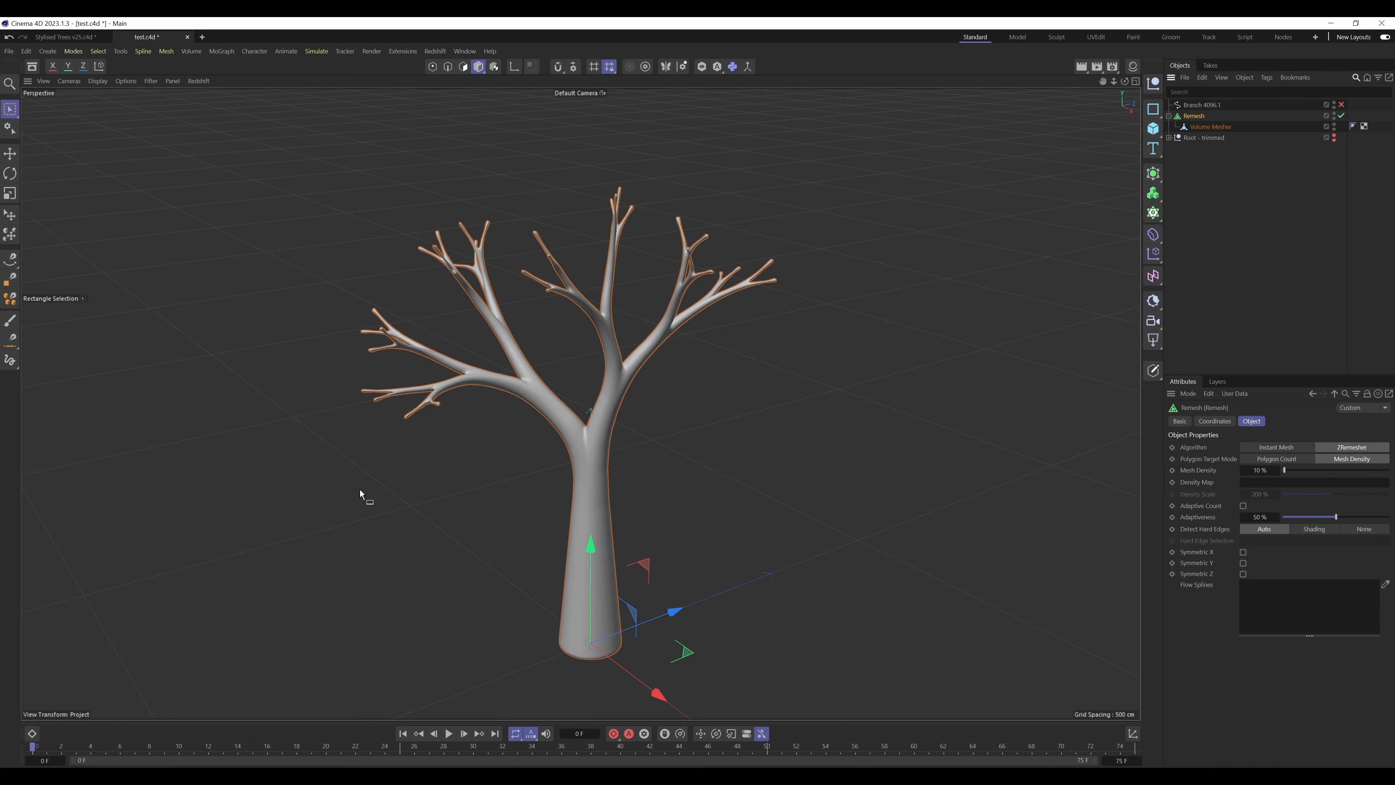
Step: Switch the viewport display to Gouraud Shading (Lines) and deselect all objects
click(96, 81)
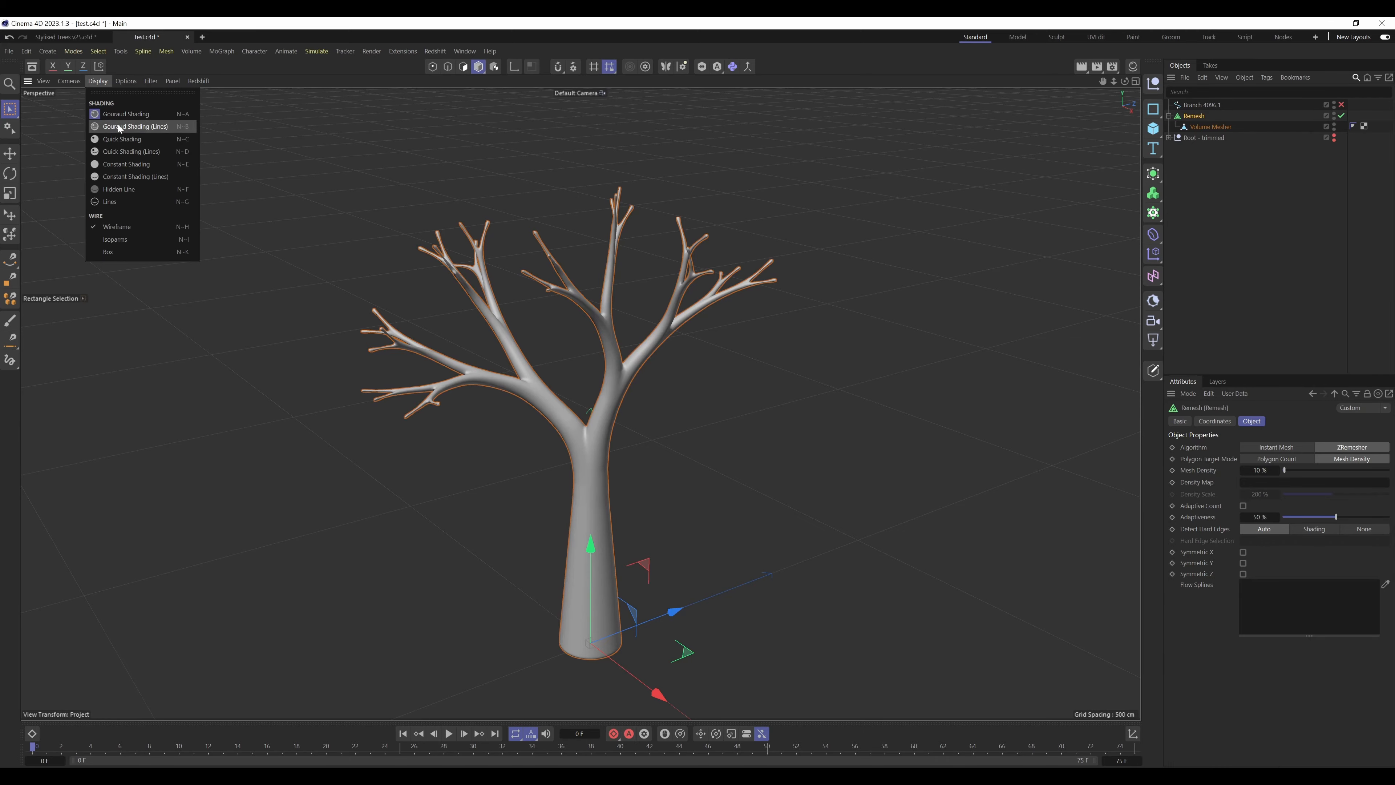
click(126, 127)
click(1274, 246)
Step: Examine the remeshed tree's polygon flow around the branch forks and along the trunk from several angles
alt+right_drag(633, 367, 792, 309)
alt+drag(631, 361, 764, 264)
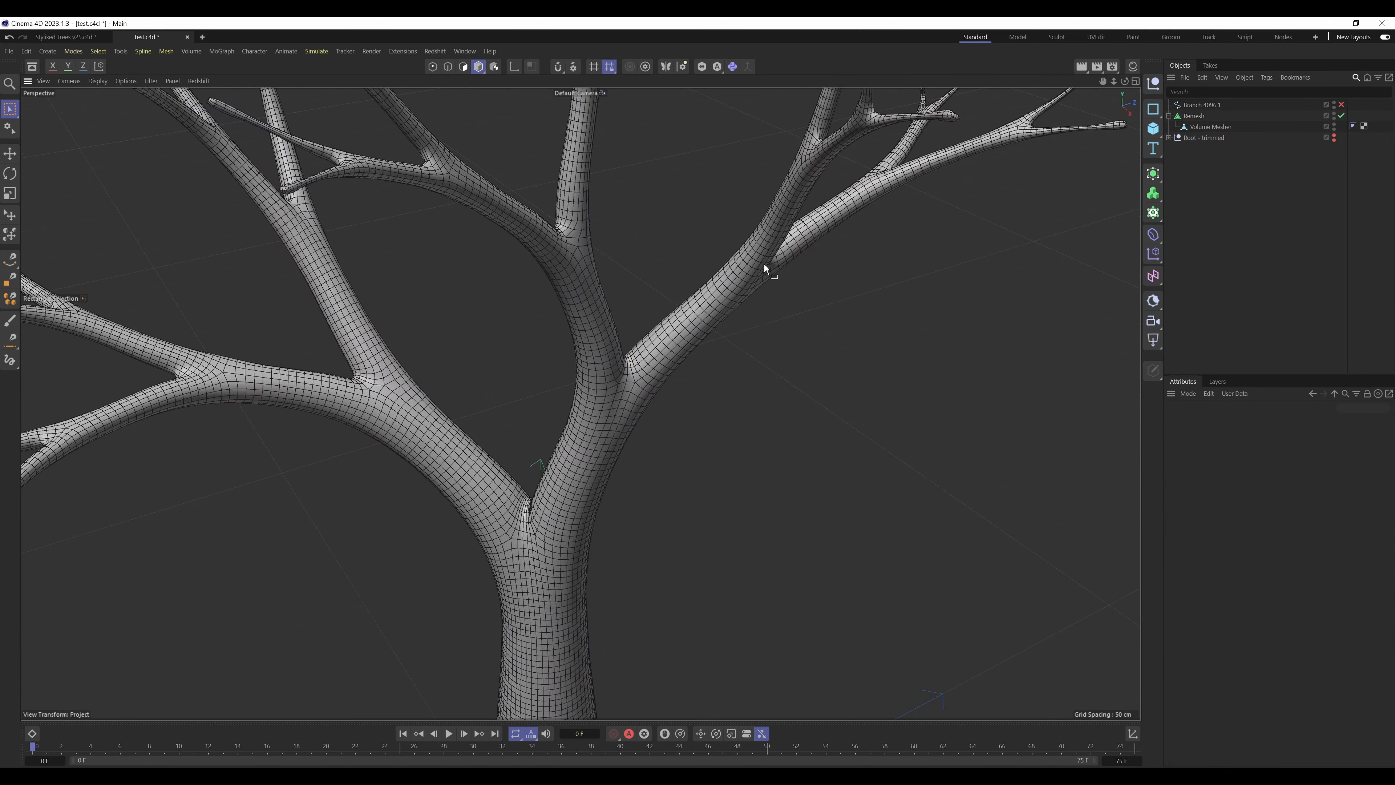
alt+middle_drag(764, 264, 616, 596)
mouse_move(692, 423)
alt+mouse_down()
mouse_move(806, 439)
mouse_move(742, 401)
mouse_move(675, 412)
alt+mouse_up()
alt+right_drag(675, 412, 598, 558)
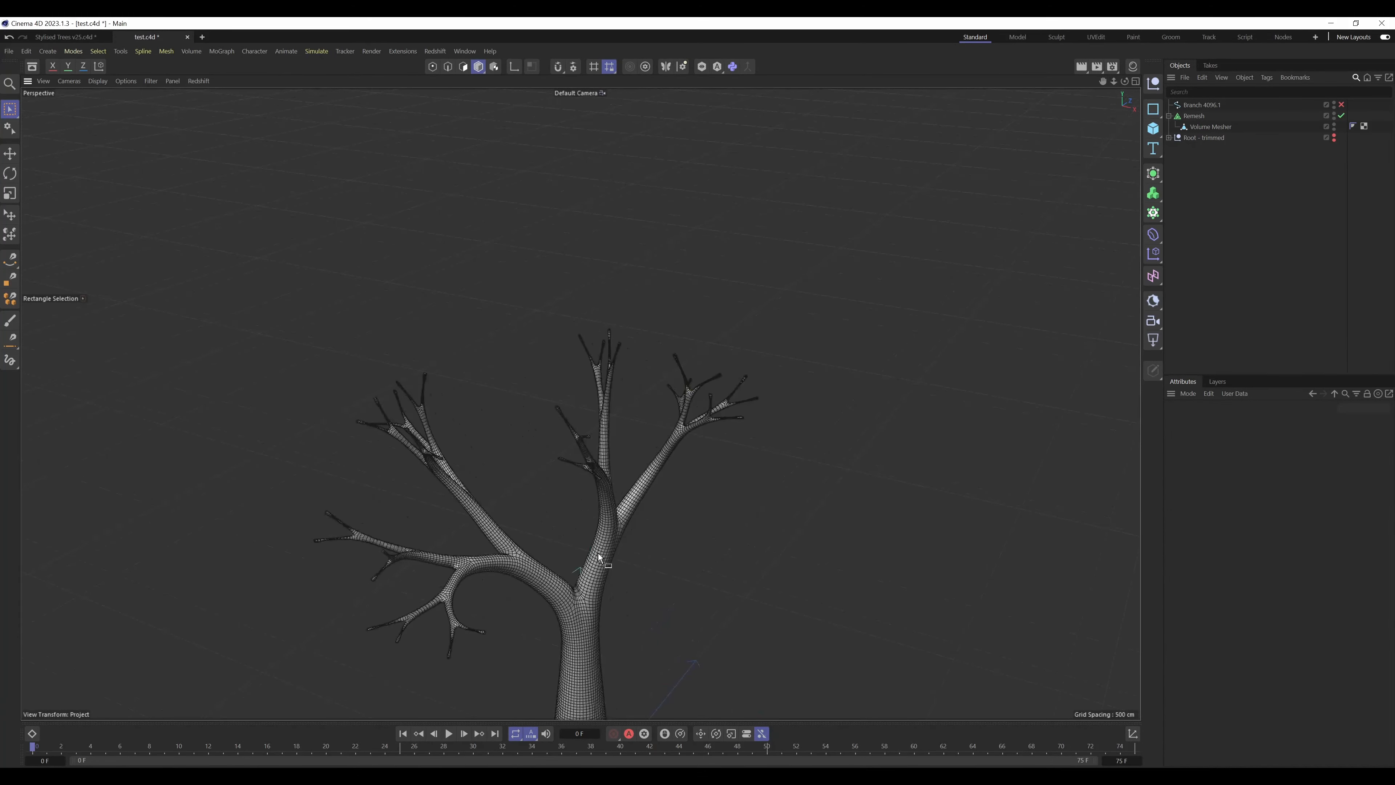
alt+drag(599, 558, 602, 472)
alt+middle_drag(602, 472, 616, 428)
alt+right_drag(616, 427, 613, 464)
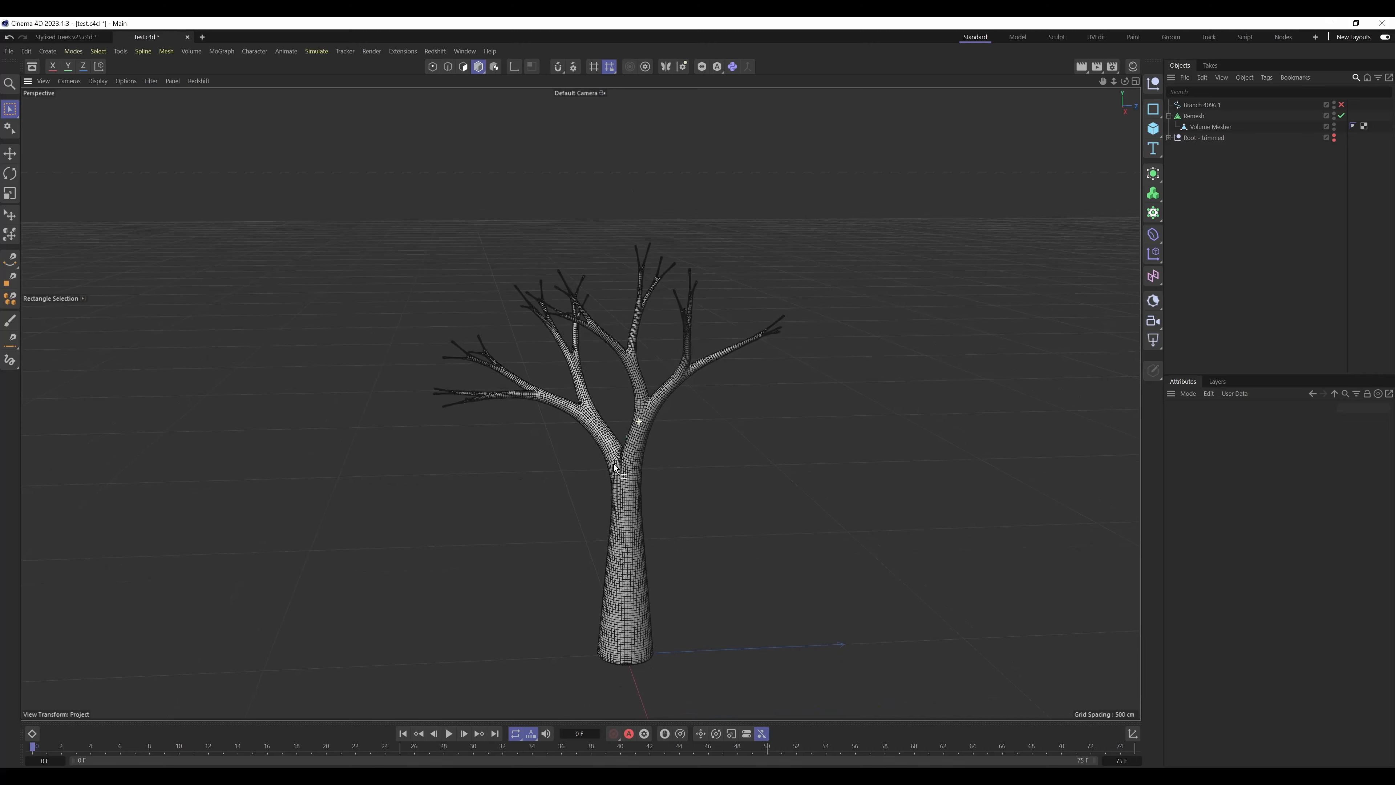
alt+drag(626, 511, 685, 517)
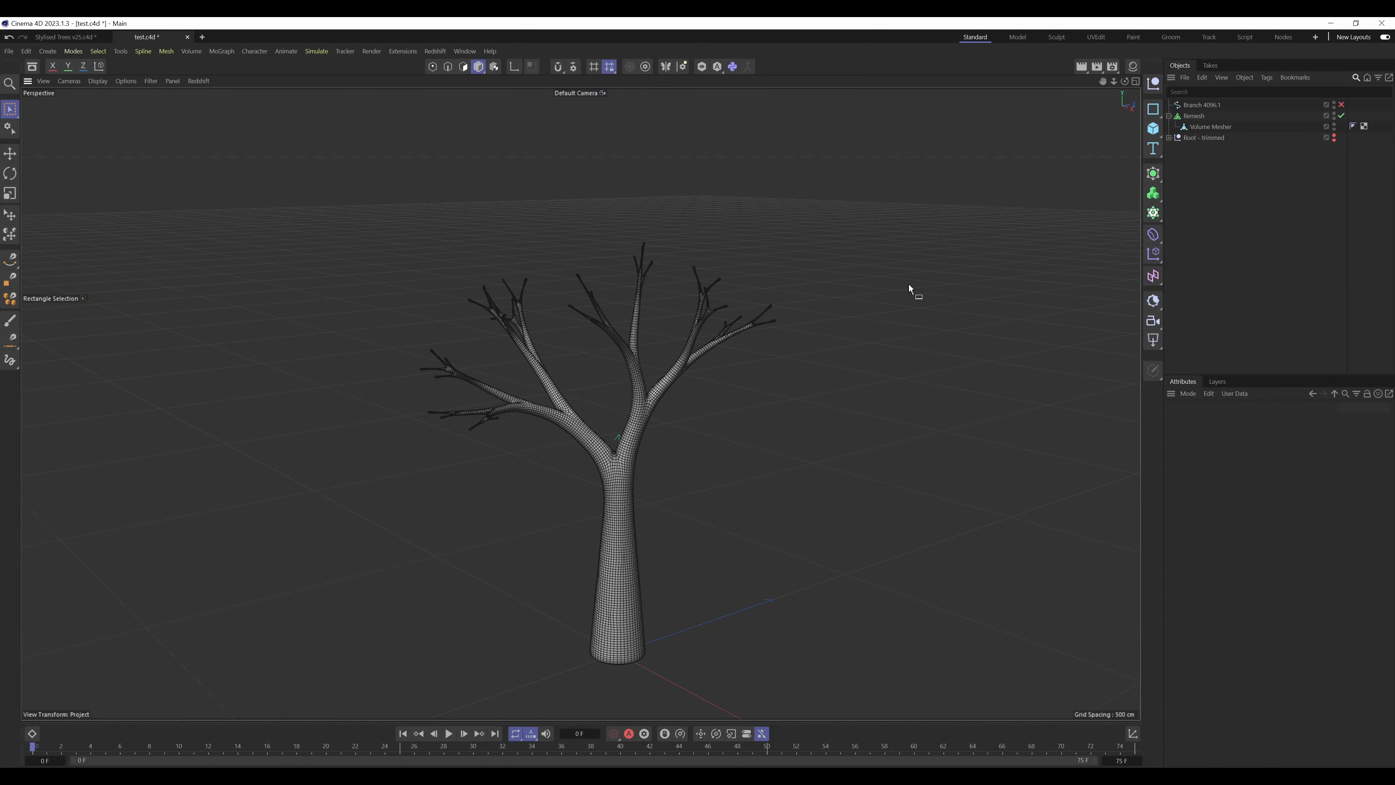
Step: Re-enable the Branch 4096.1 spline and view the fine twigs together with the remeshed trunk
click(1202, 108)
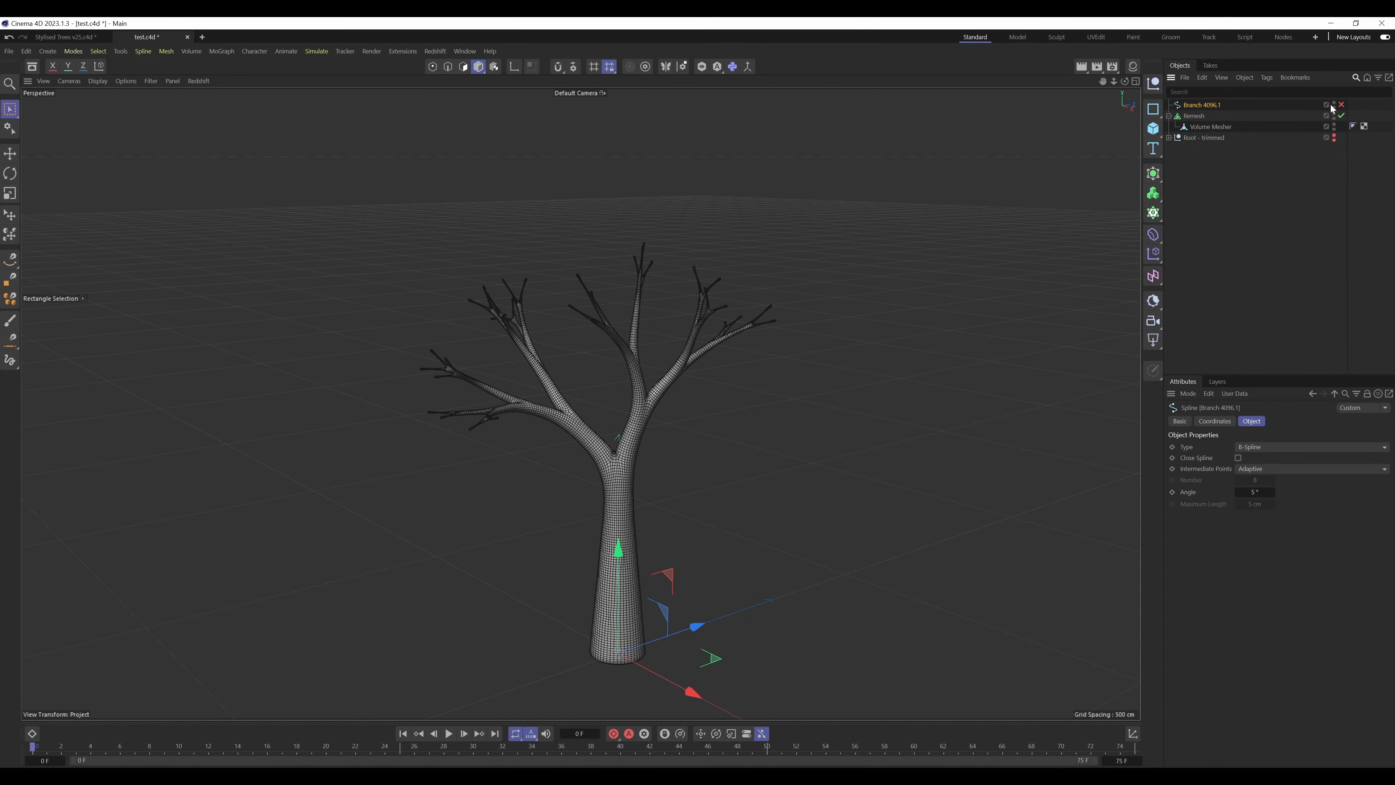
click(1258, 225)
alt+drag(583, 439, 521, 464)
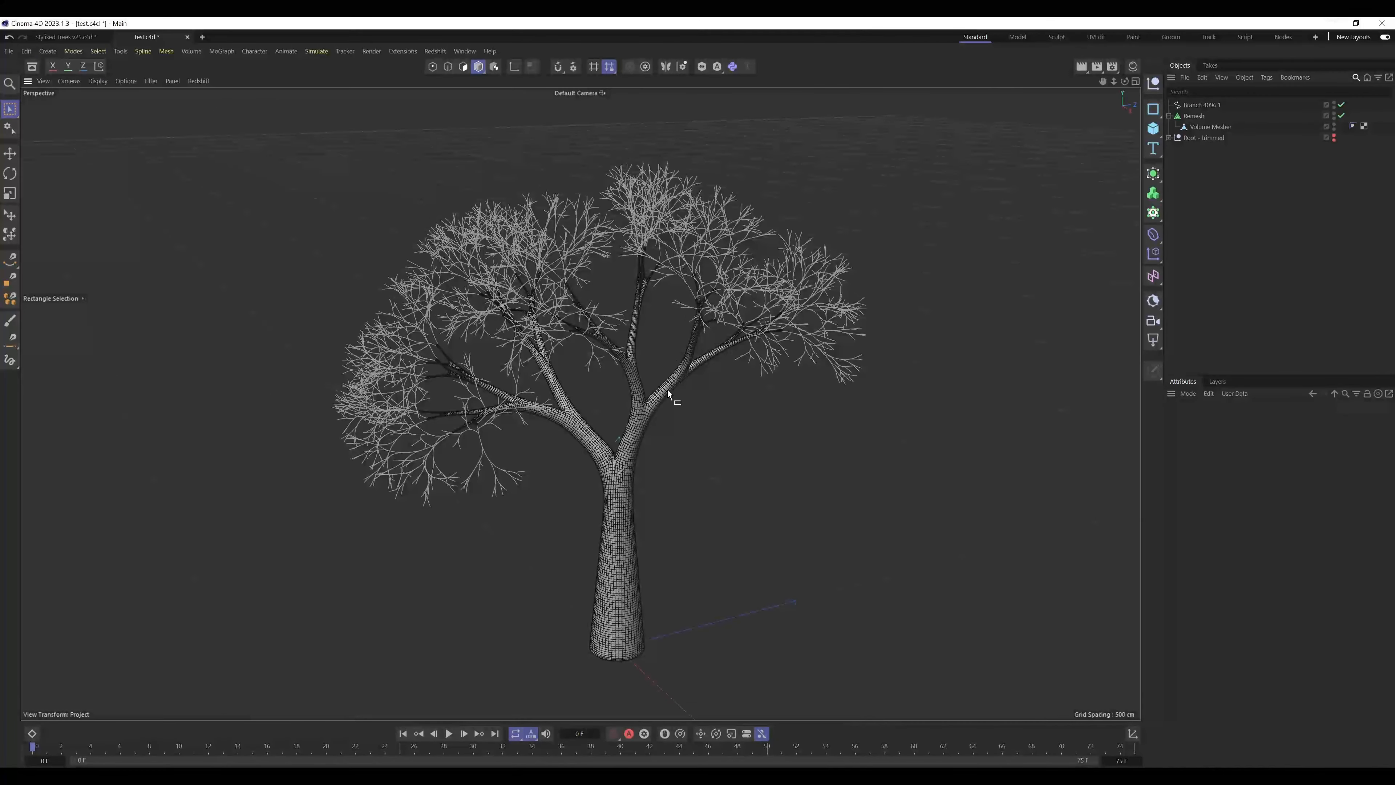
alt+middle_drag(666, 391, 611, 393)
scroll(598, 422, down, 2)
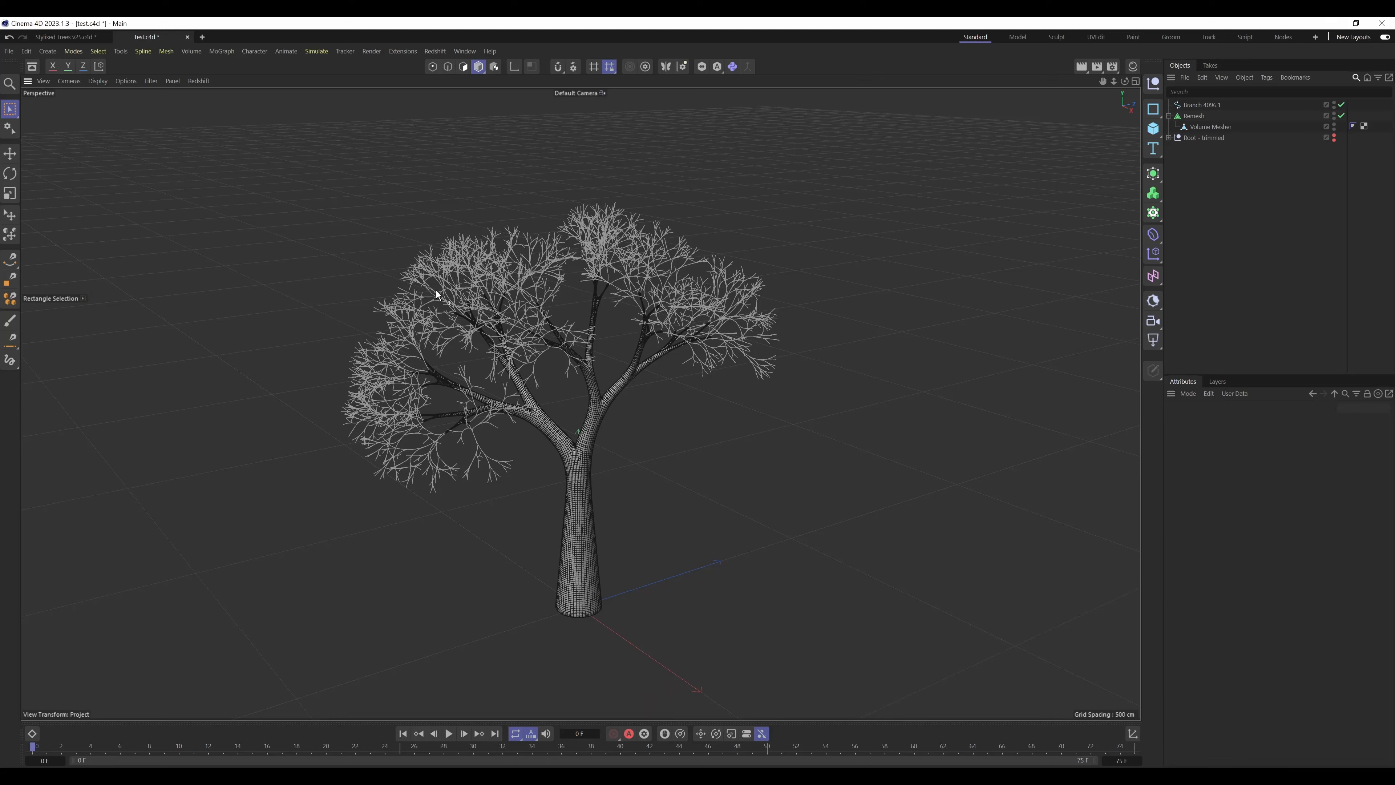
Step: Bake the Remesh generator to a polygon object with Current State to Object and delete the original generator
click(1206, 105)
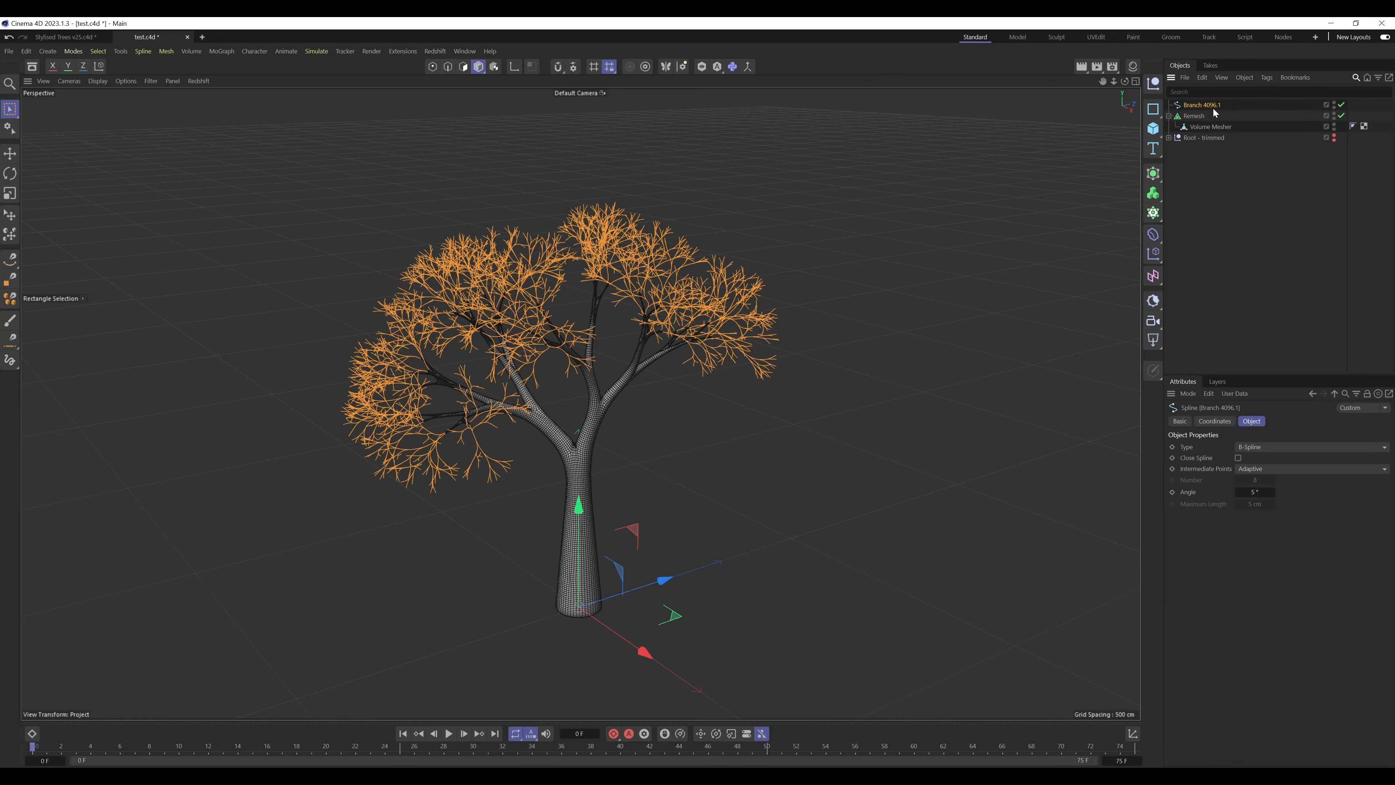
click(1215, 114)
right_click(1197, 118)
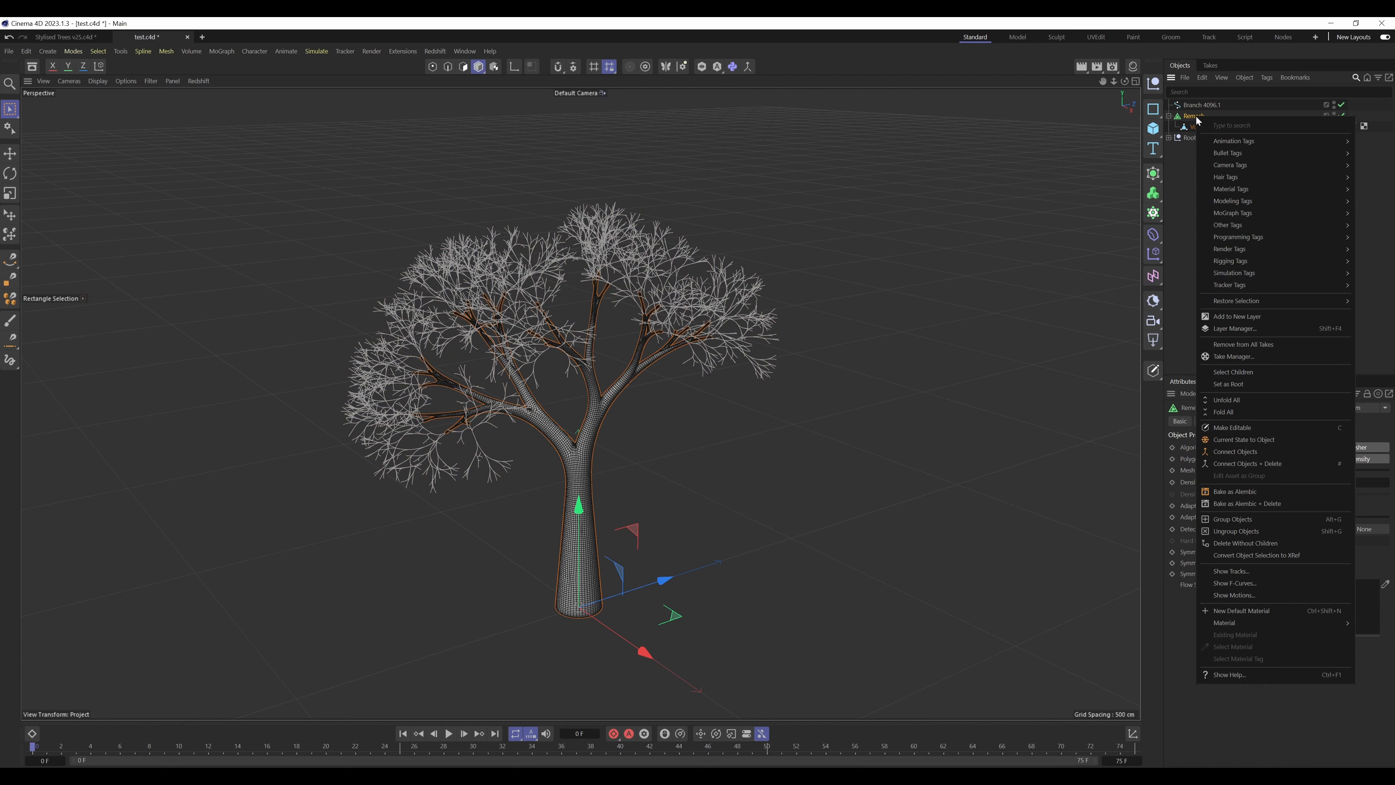
click(1256, 439)
key(Delete)
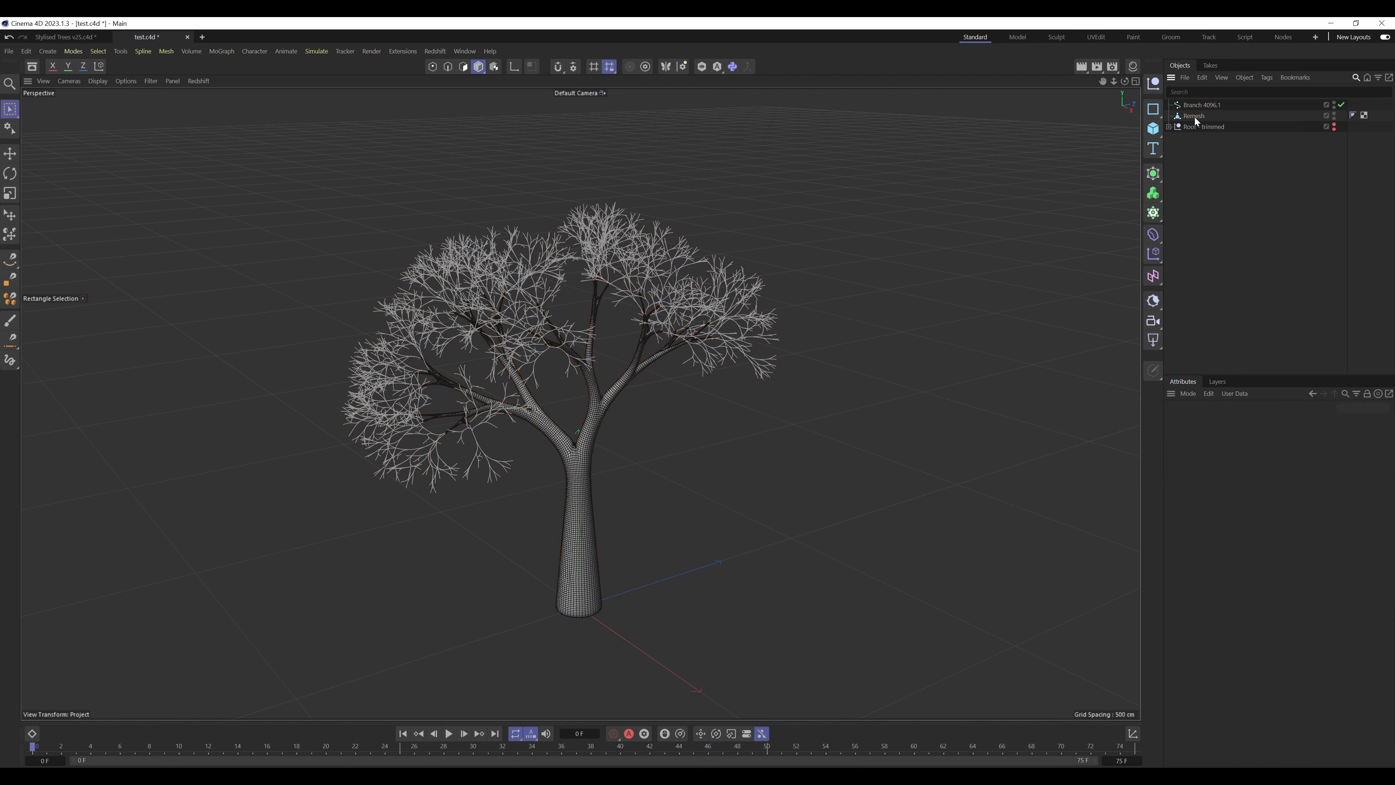
click(1195, 116)
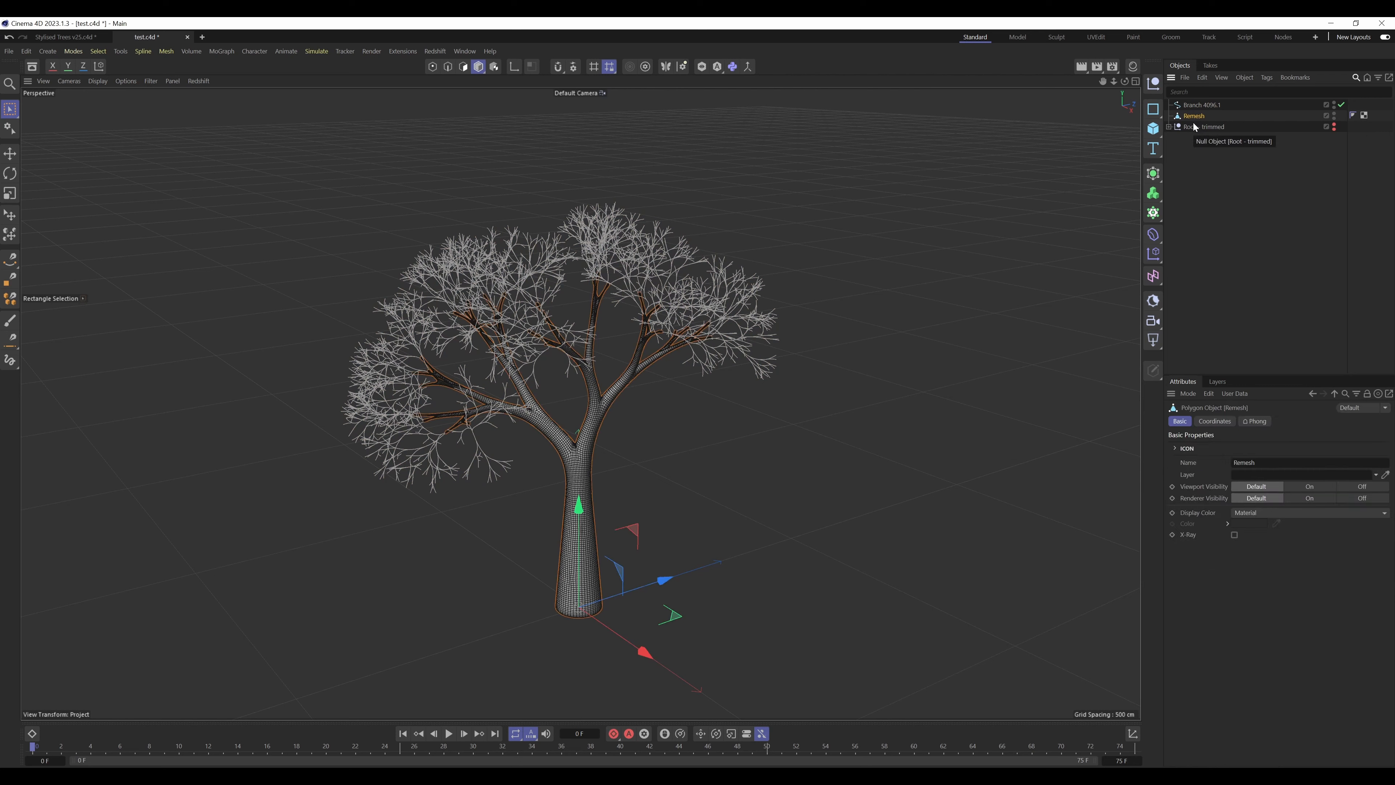
Step: Add a Redshift Object render tag to the Branch 4096.1 spline
click(1200, 105)
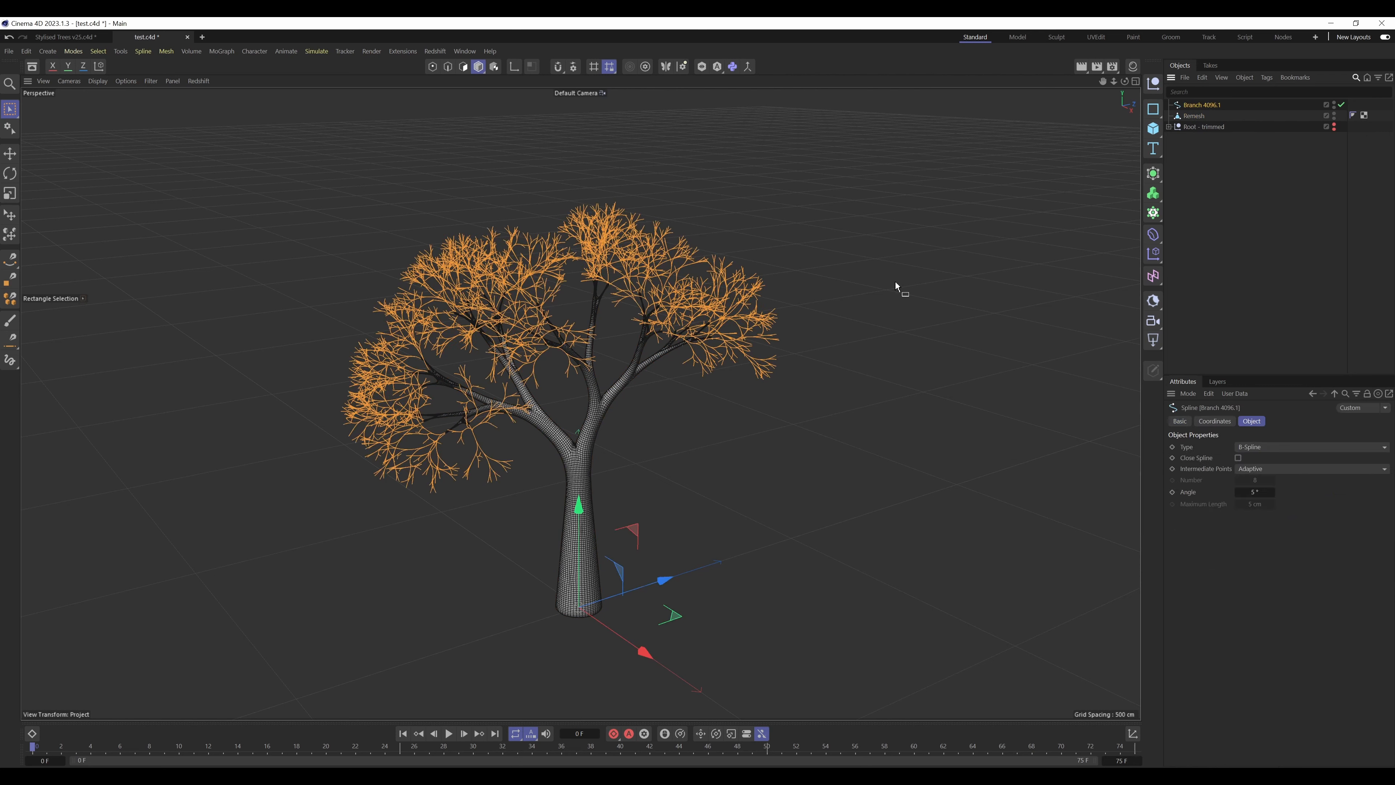
right_click(1210, 107)
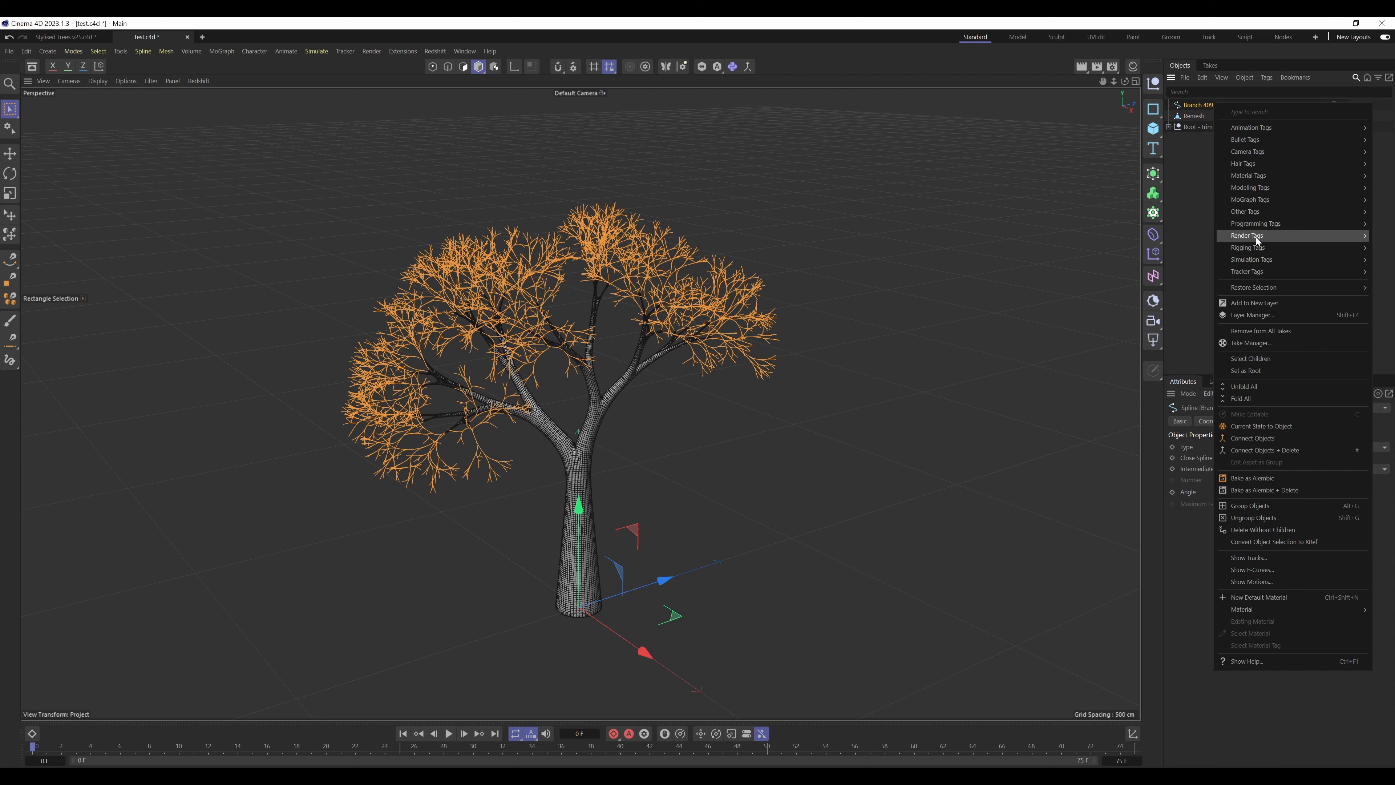
mouse_move(1247, 235)
click(1186, 281)
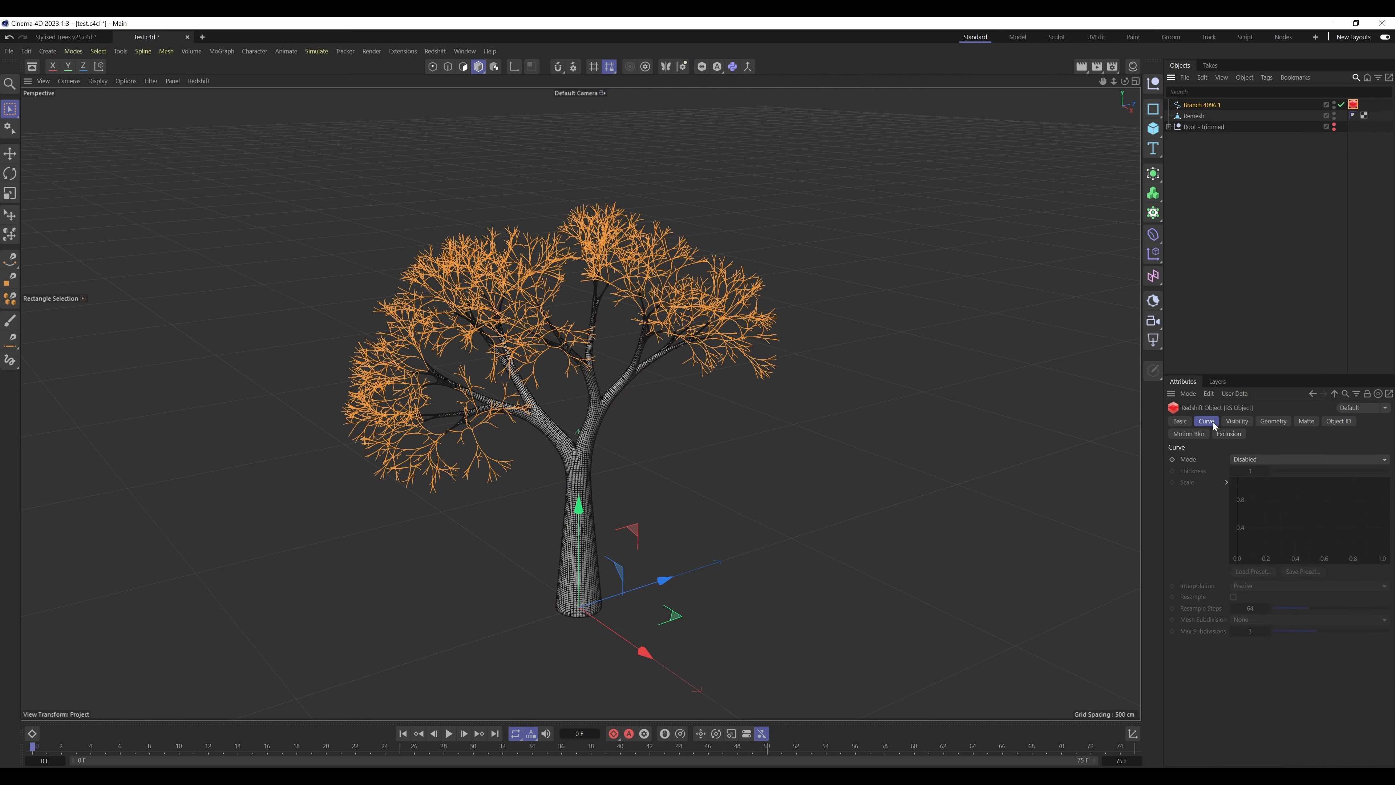
Step: Set the Redshift Object tag's curve mode on the Branch 4096.1 spline to Hair Strands
click(1273, 460)
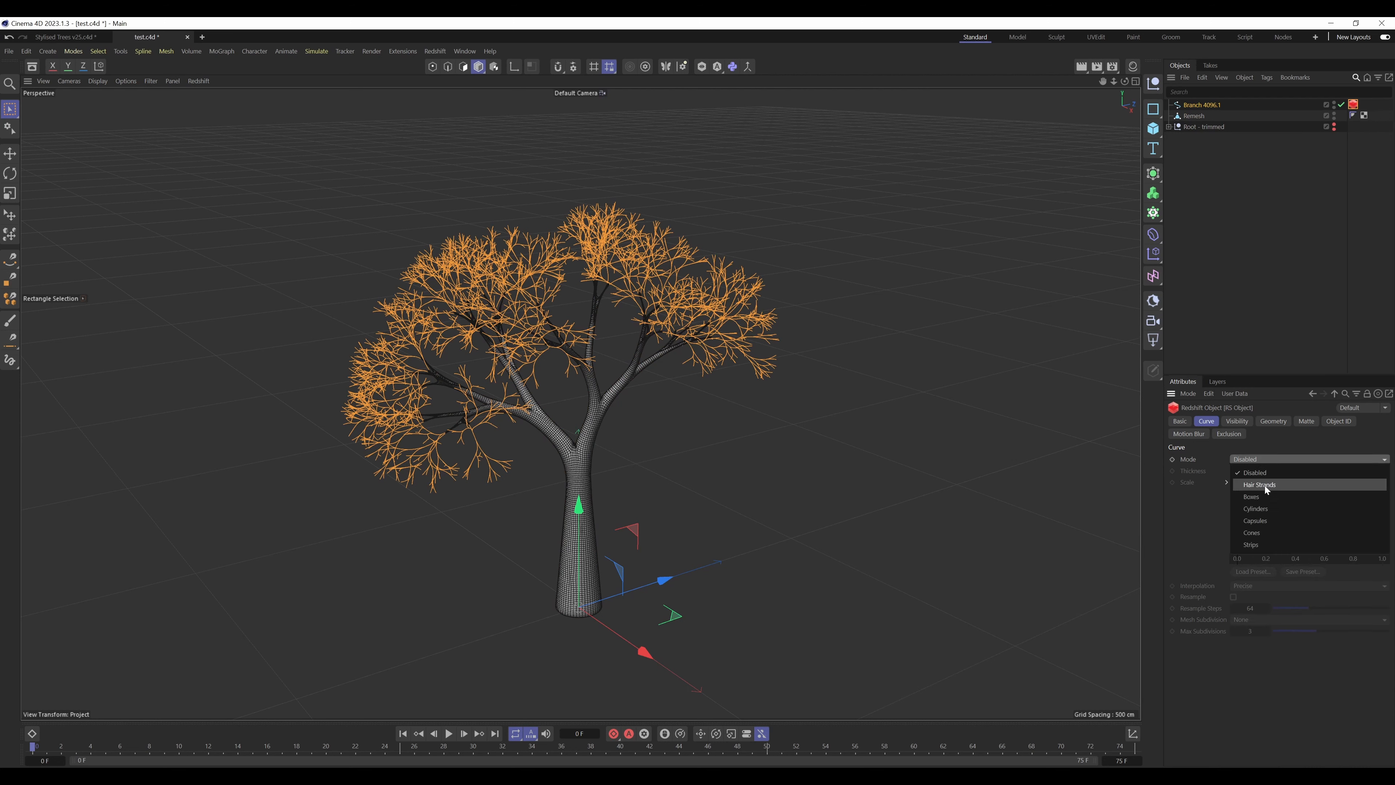
click(1268, 487)
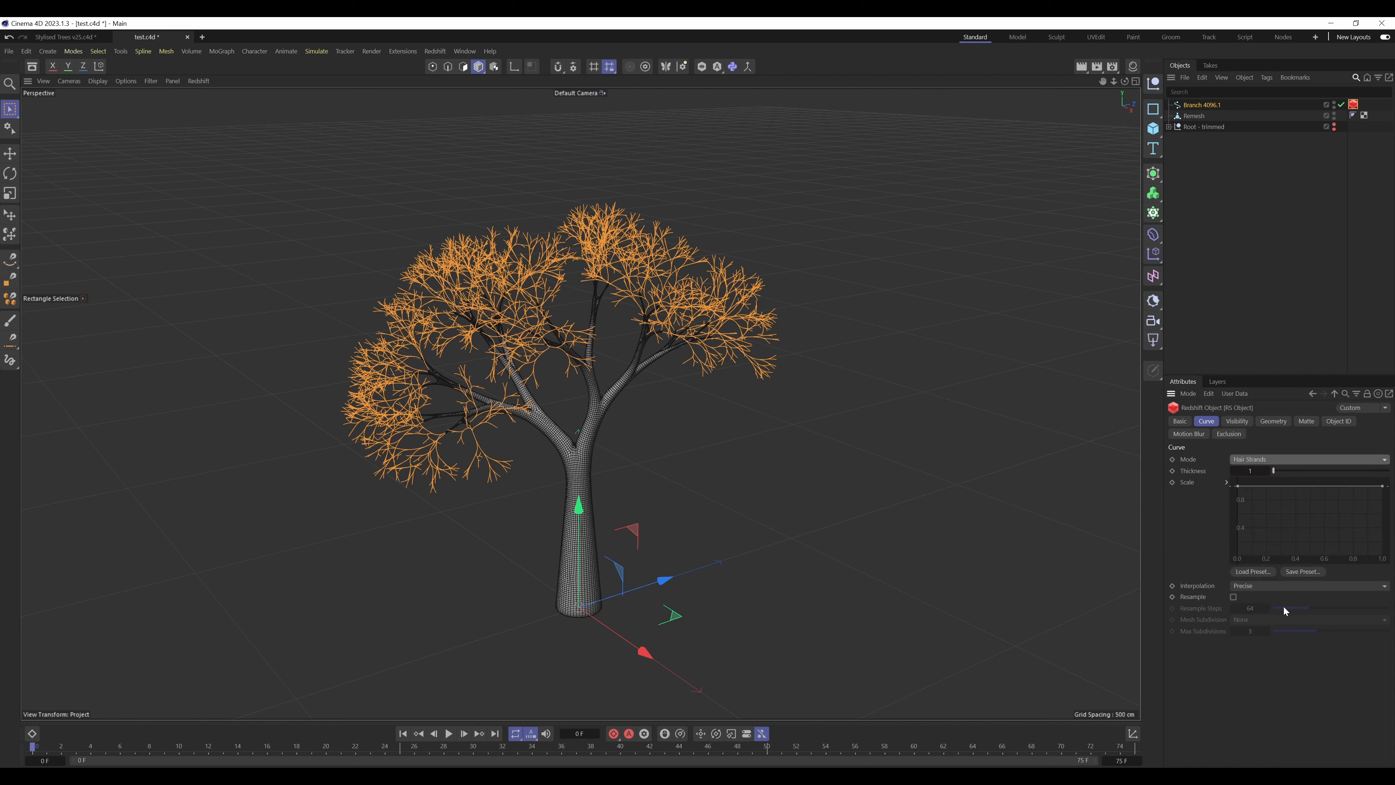
click(1237, 171)
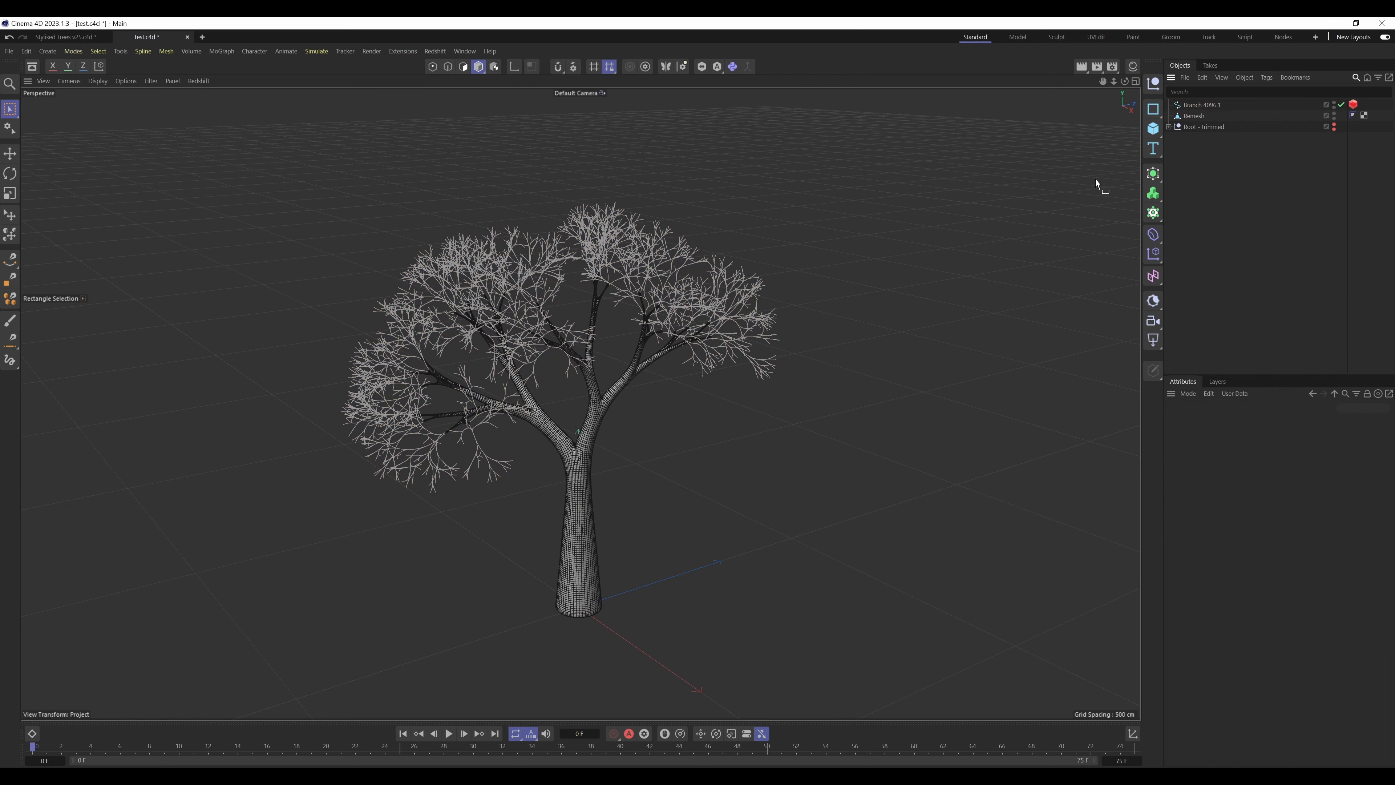
Step: Open the Redshift RenderView, start a live render of the tree and enlarge the window to fit the image
click(437, 51)
click(461, 137)
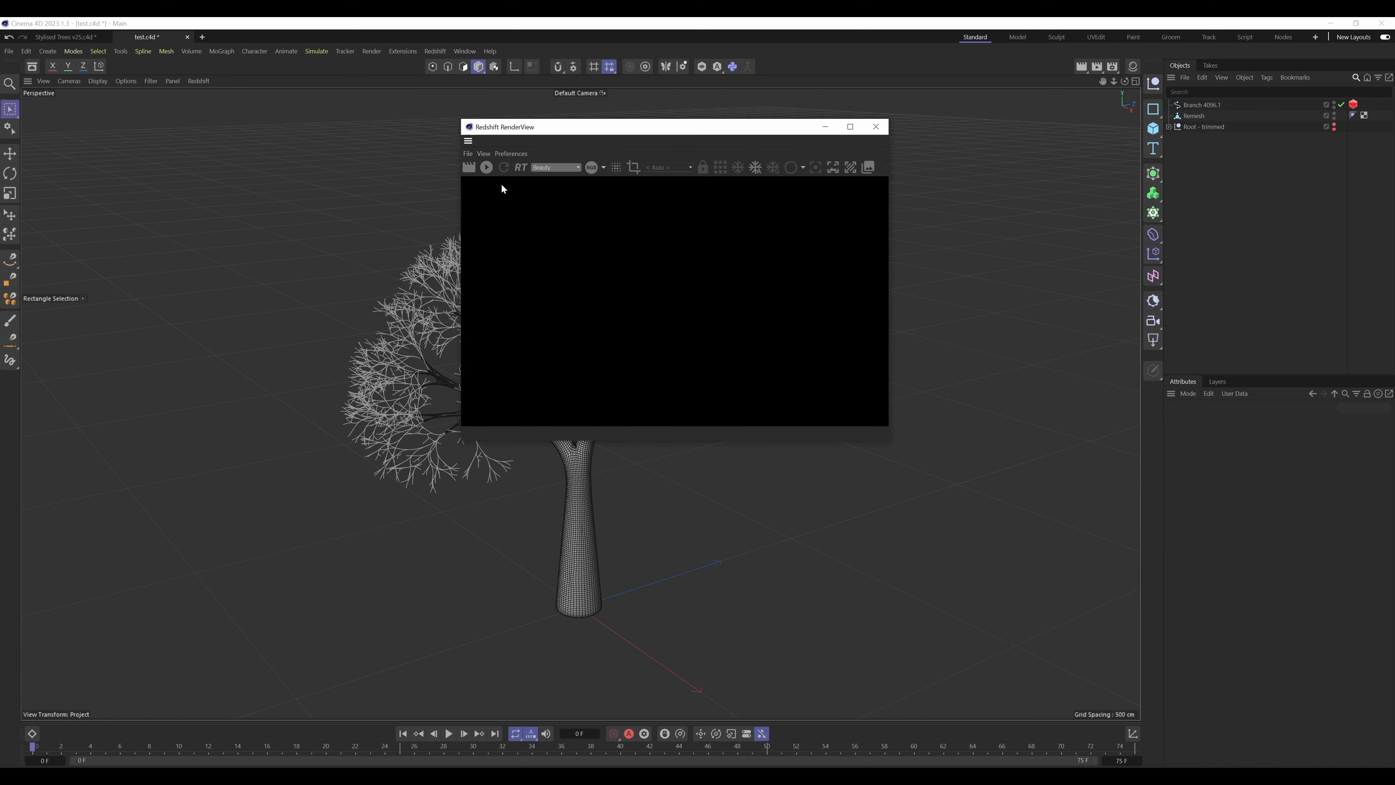
drag(566, 130, 849, 135)
click(769, 171)
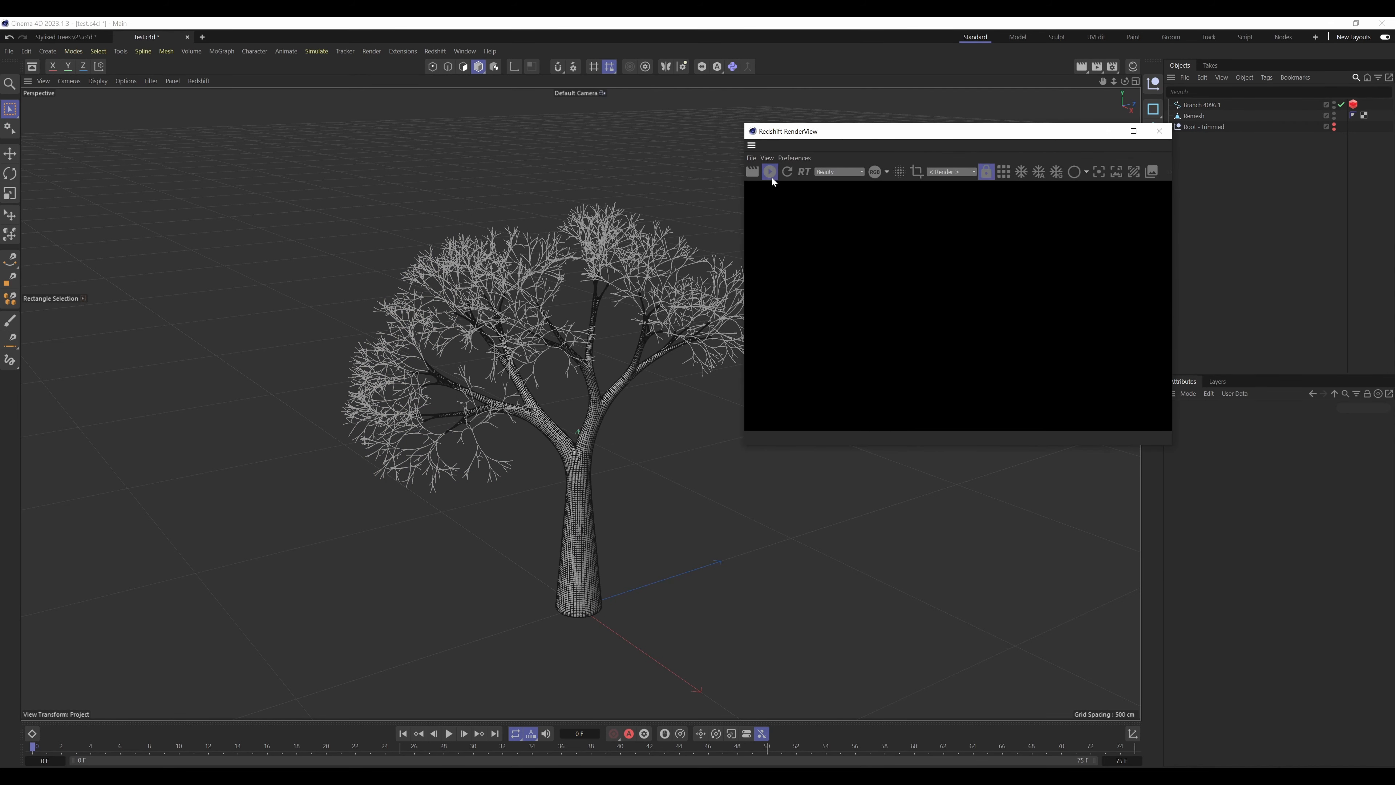
drag(1172, 445, 1381, 602)
drag(1035, 142, 858, 133)
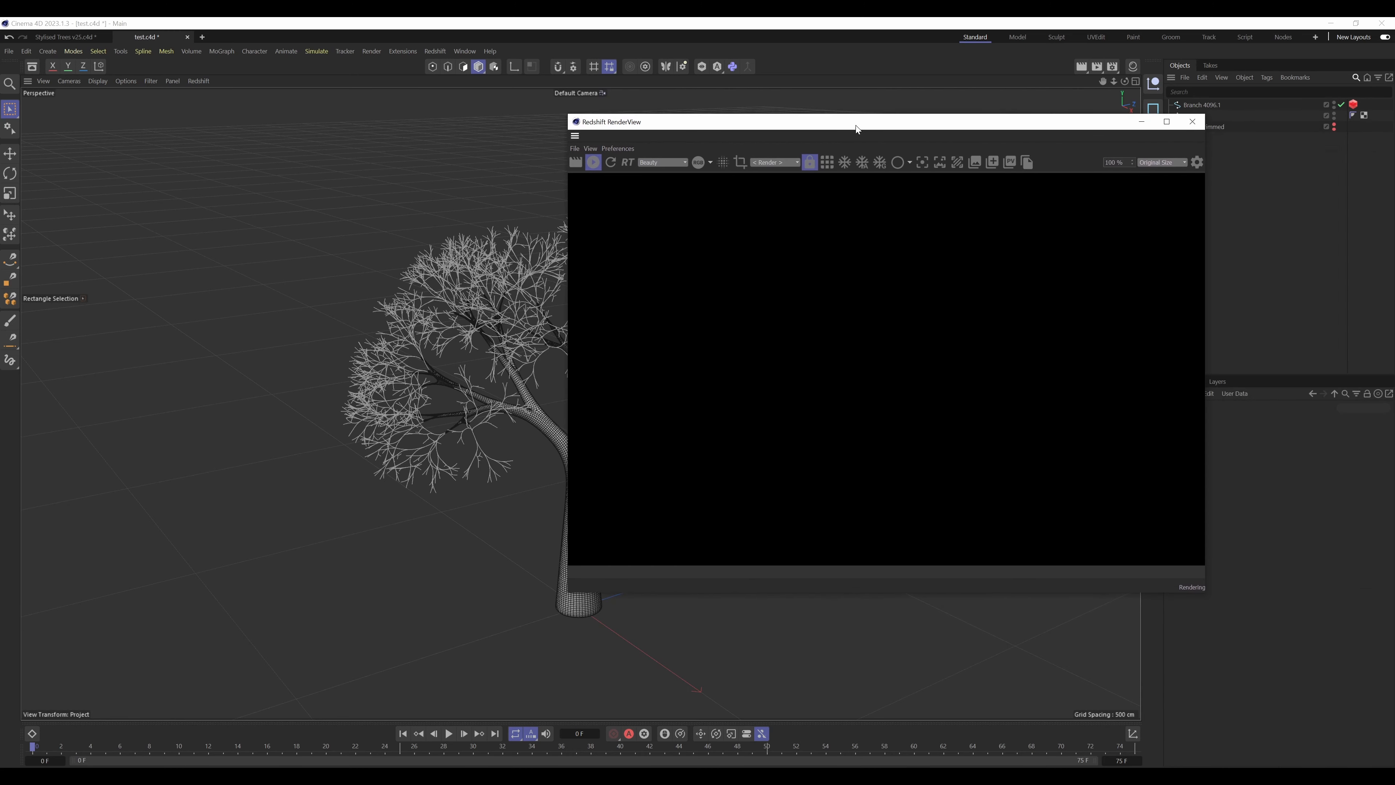
drag(1208, 601, 1322, 630)
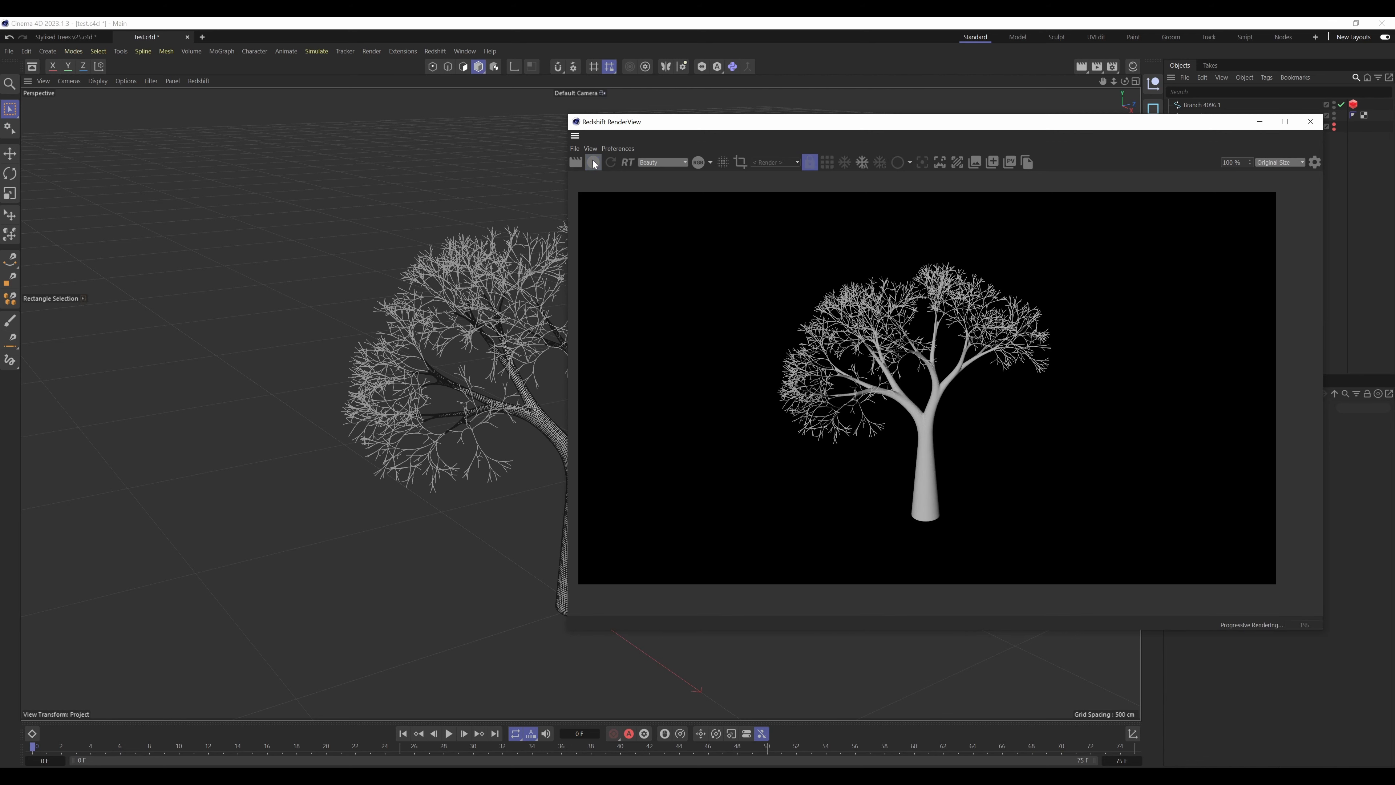
Step: Add a Matrix object in Object mode with the Branch 4096.1 spline as its distribution object
drag(1031, 123, 713, 506)
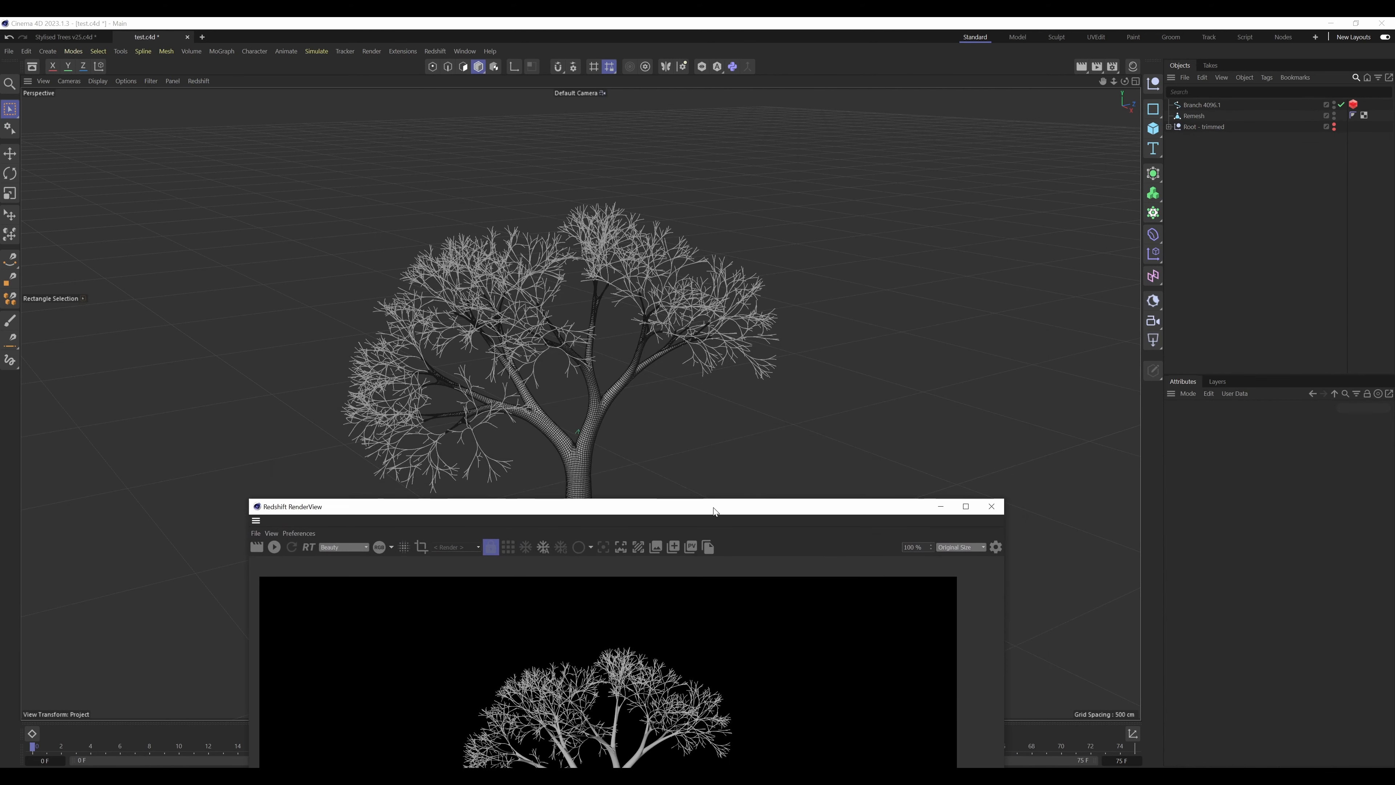
click(1153, 214)
click(1217, 250)
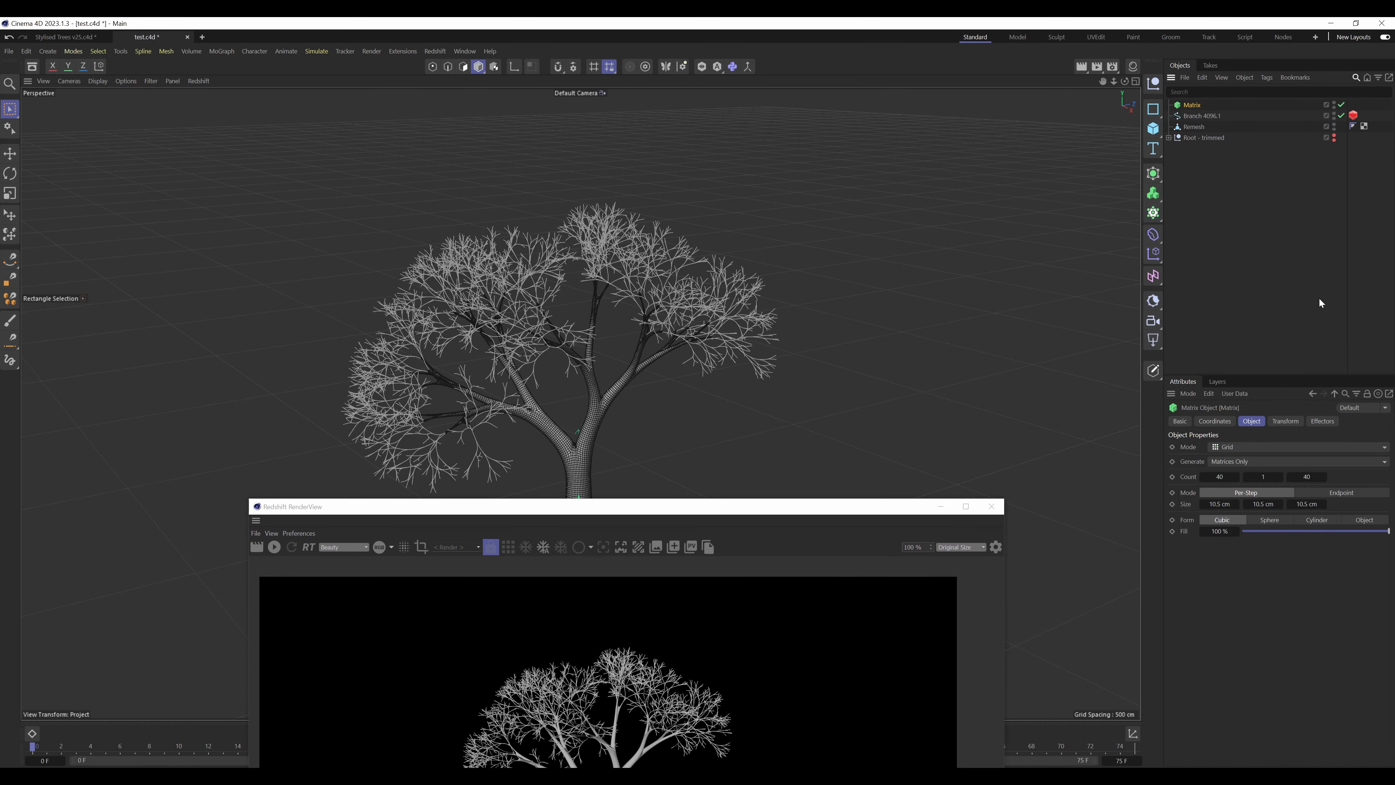
drag(656, 509, 1100, 712)
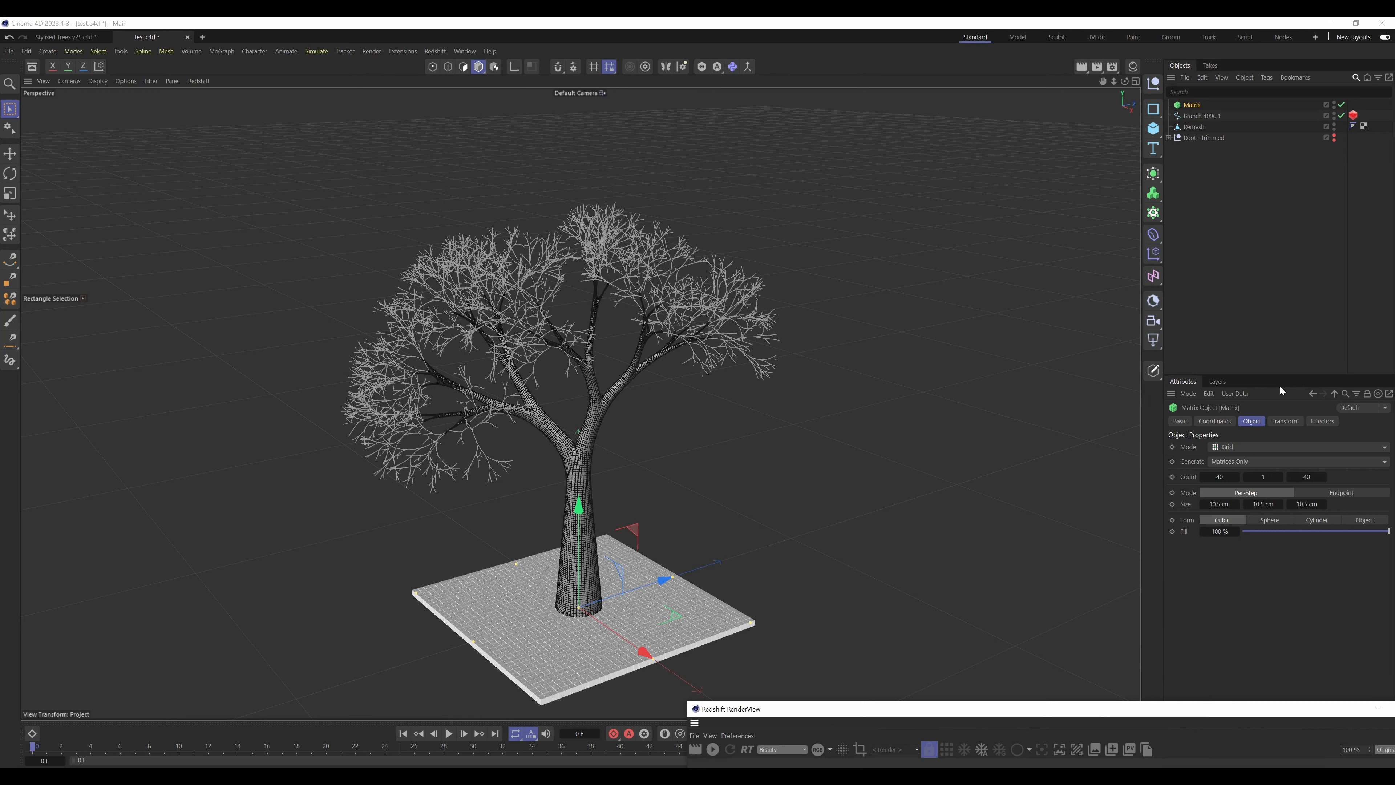
click(1260, 447)
click(1247, 458)
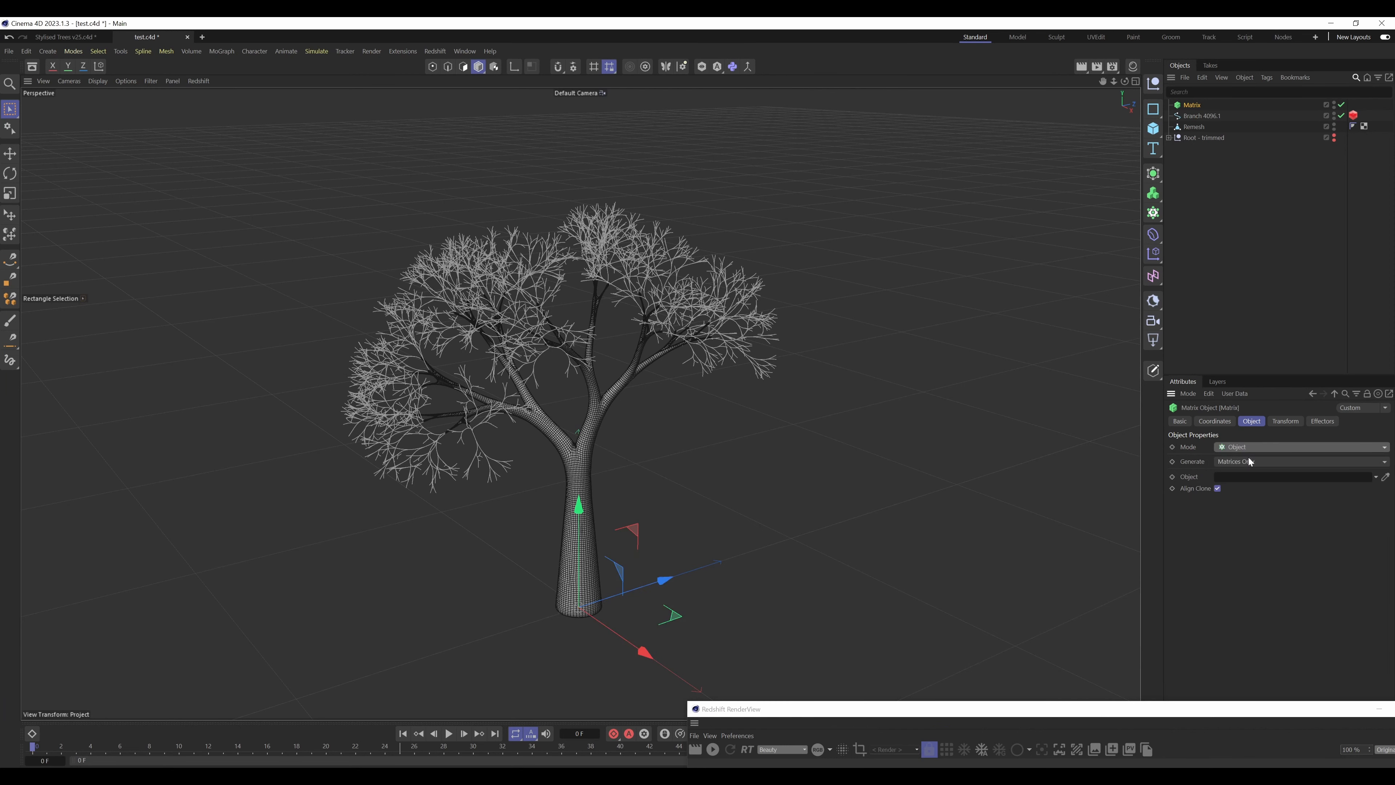
drag(1217, 115, 1266, 476)
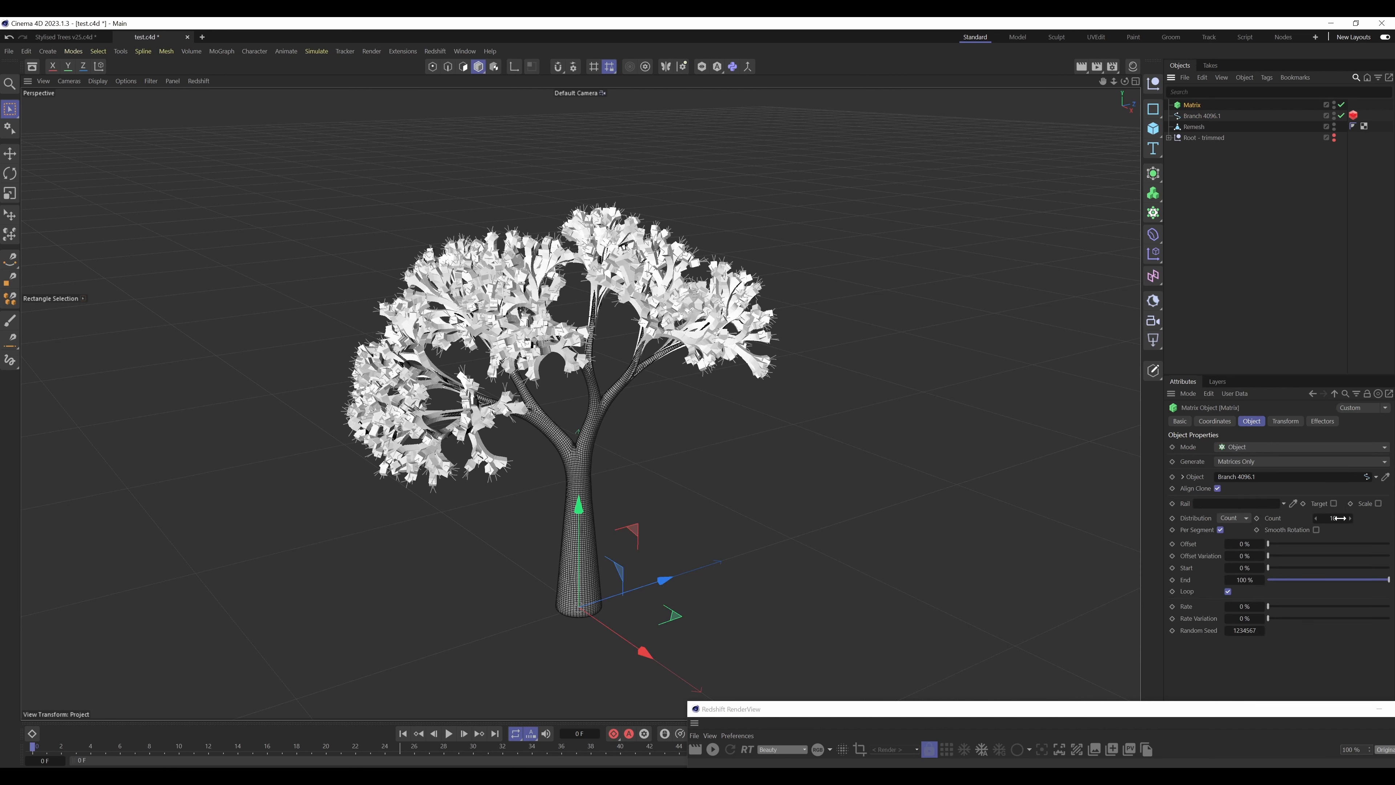
Step: Place one matrix at each twig's tip by setting Count to 1 and Offset to 100% and disabling Loop
double_click(1331, 517)
text(1)
key(Return)
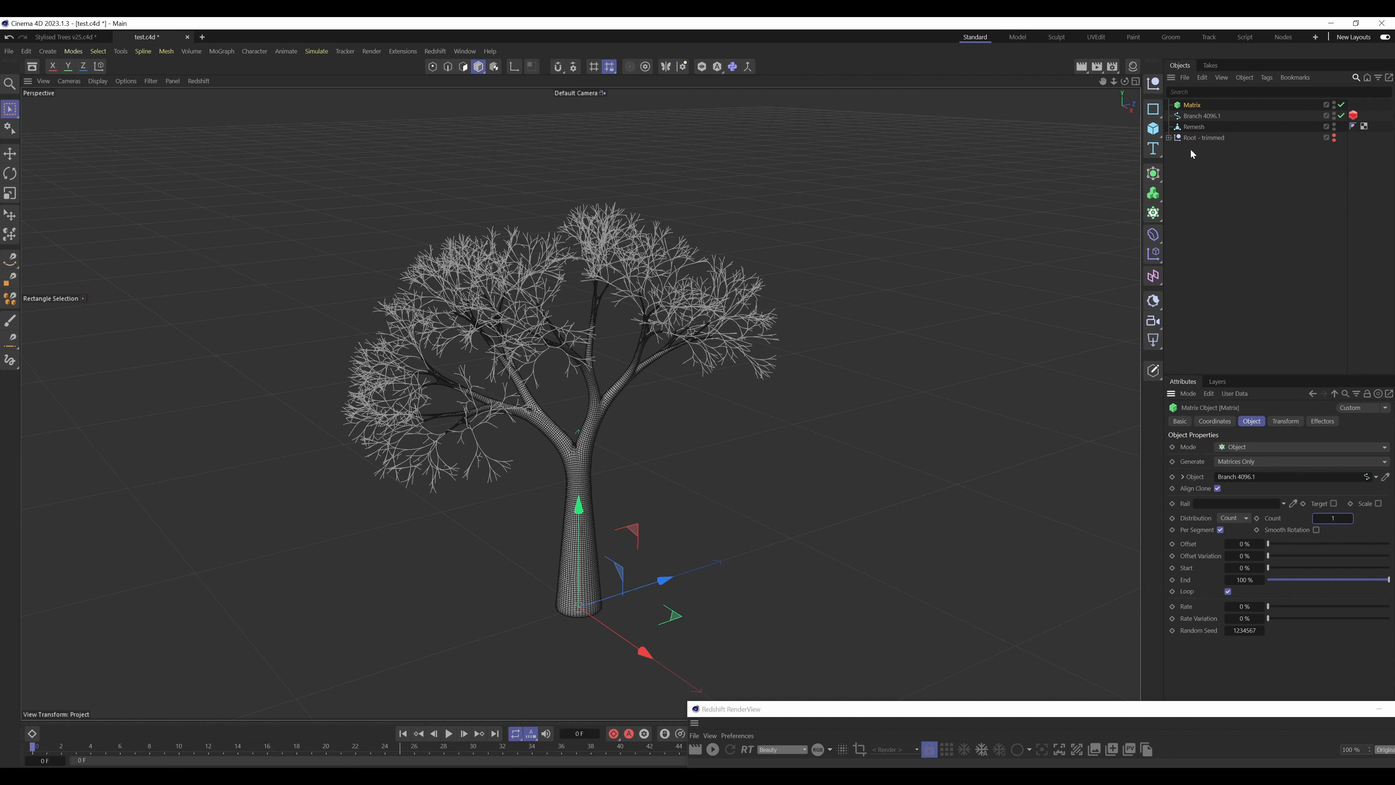
click(1334, 119)
click(1335, 124)
click(1334, 126)
drag(1271, 545, 1389, 544)
click(1228, 592)
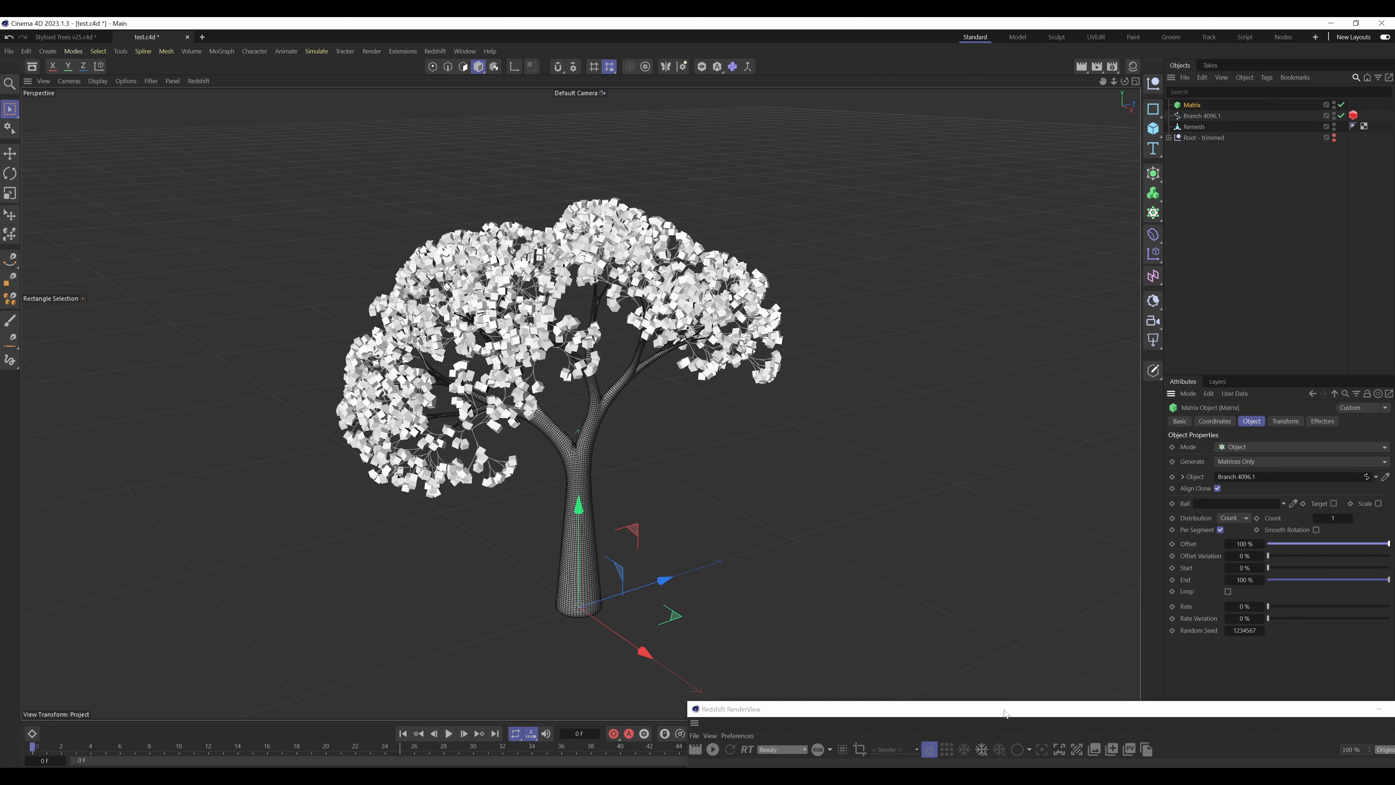
Step: Add a Redshift Object render tag to the Matrix and set its particle mode to Optimized Spheres
drag(1005, 714, 569, 471)
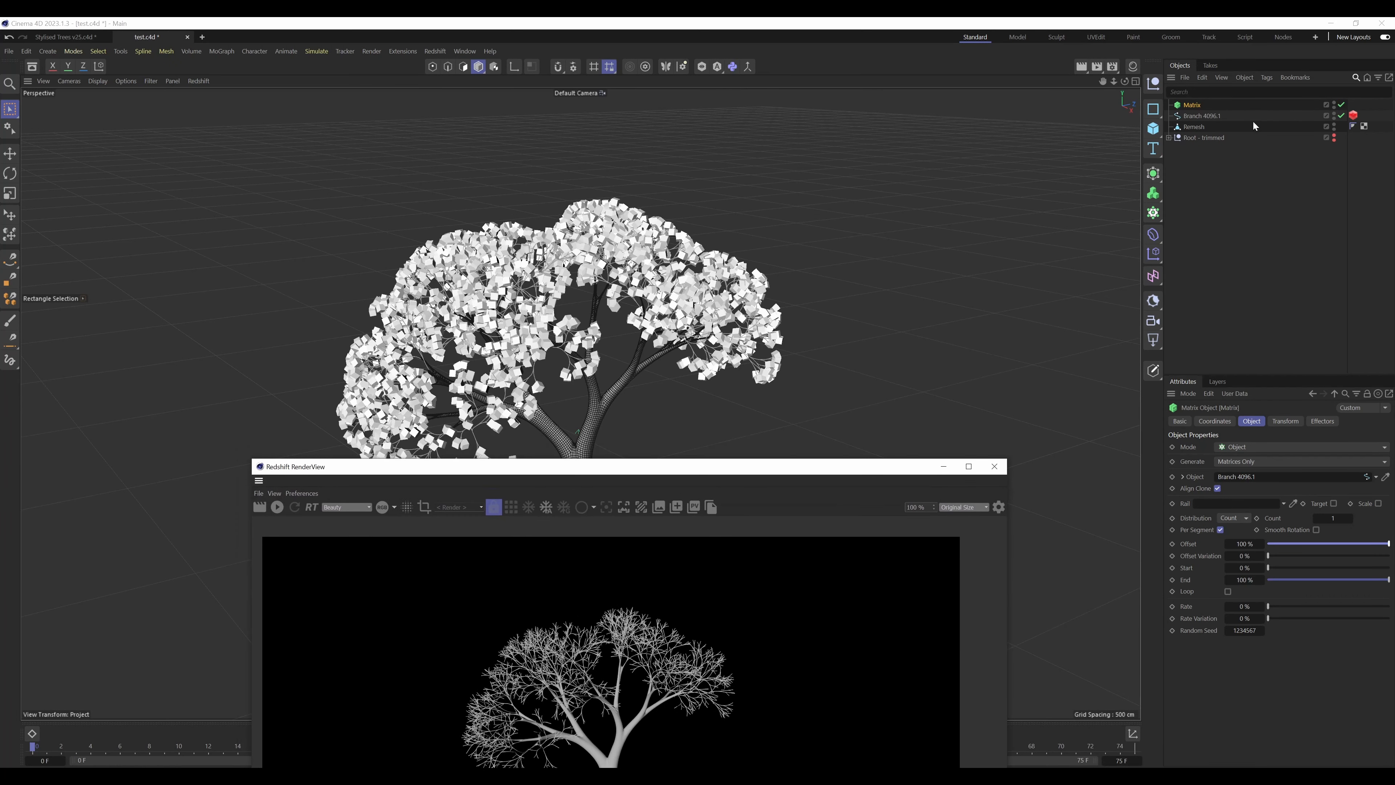
right_click(1195, 105)
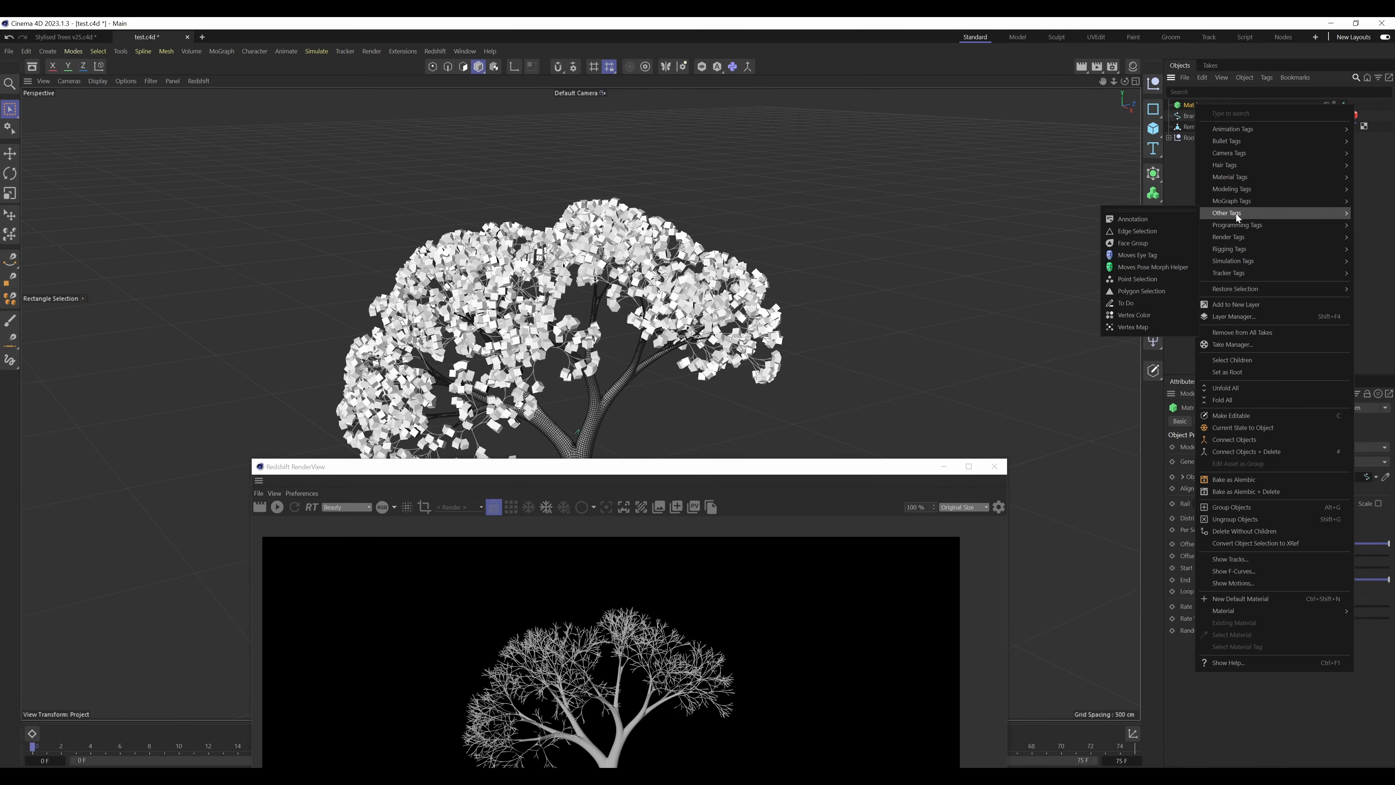
mouse_move(1237, 231)
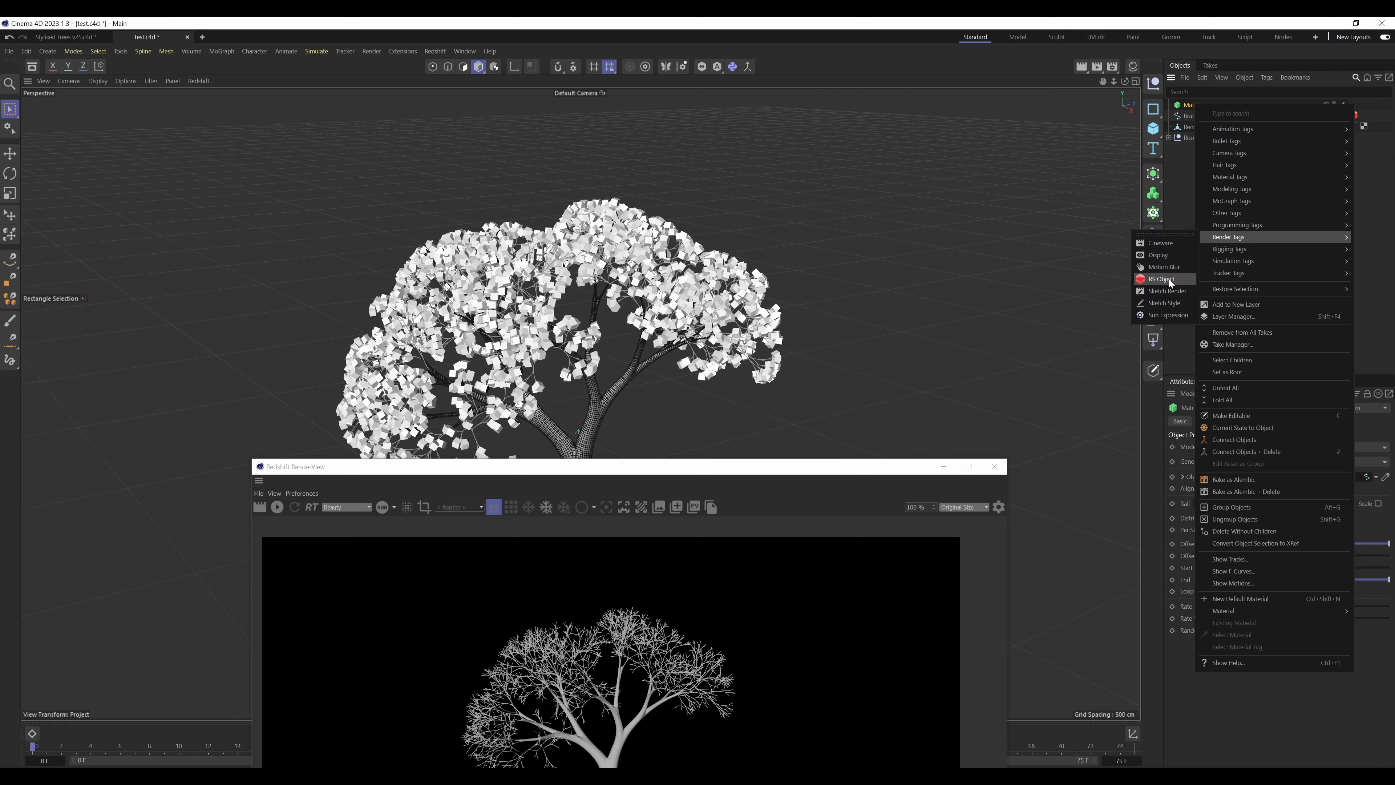
click(1168, 279)
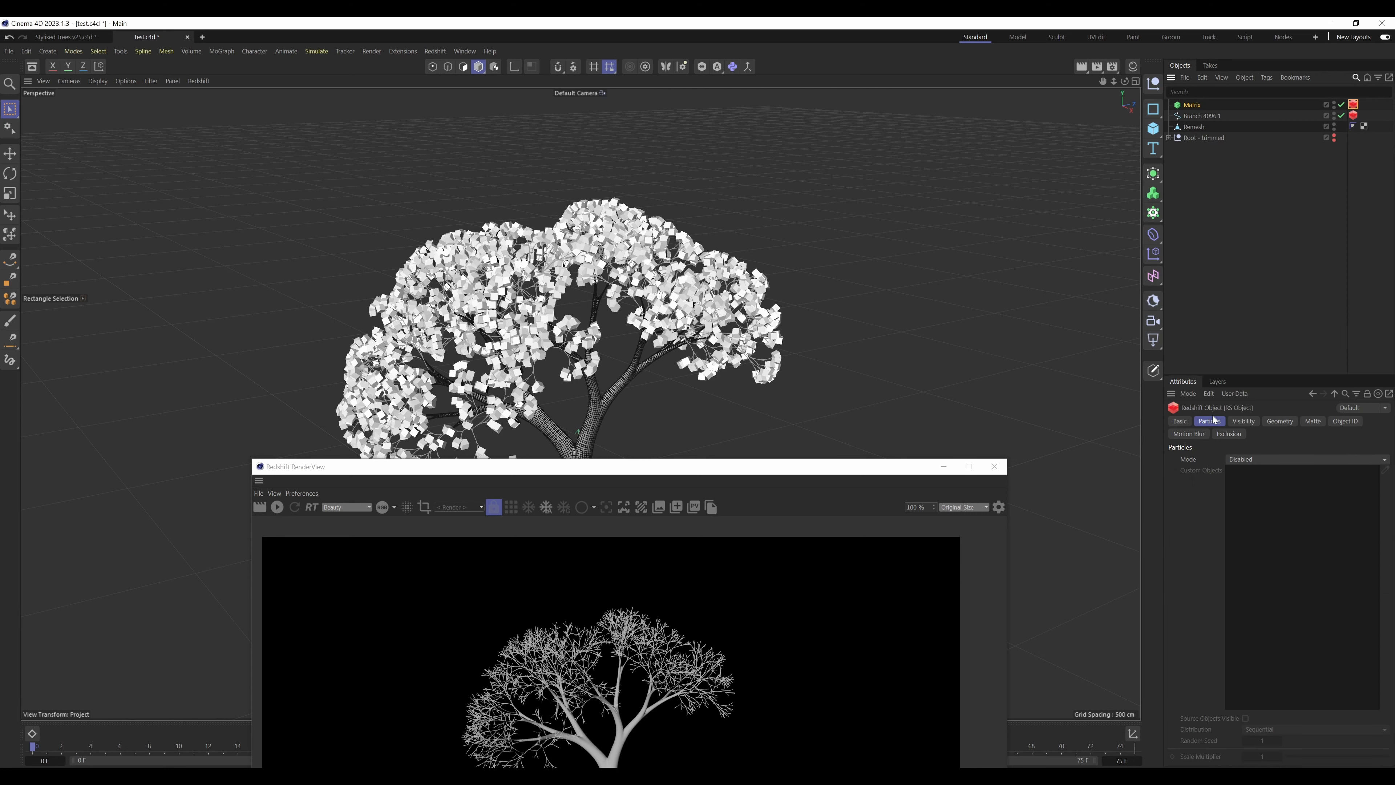
click(1264, 460)
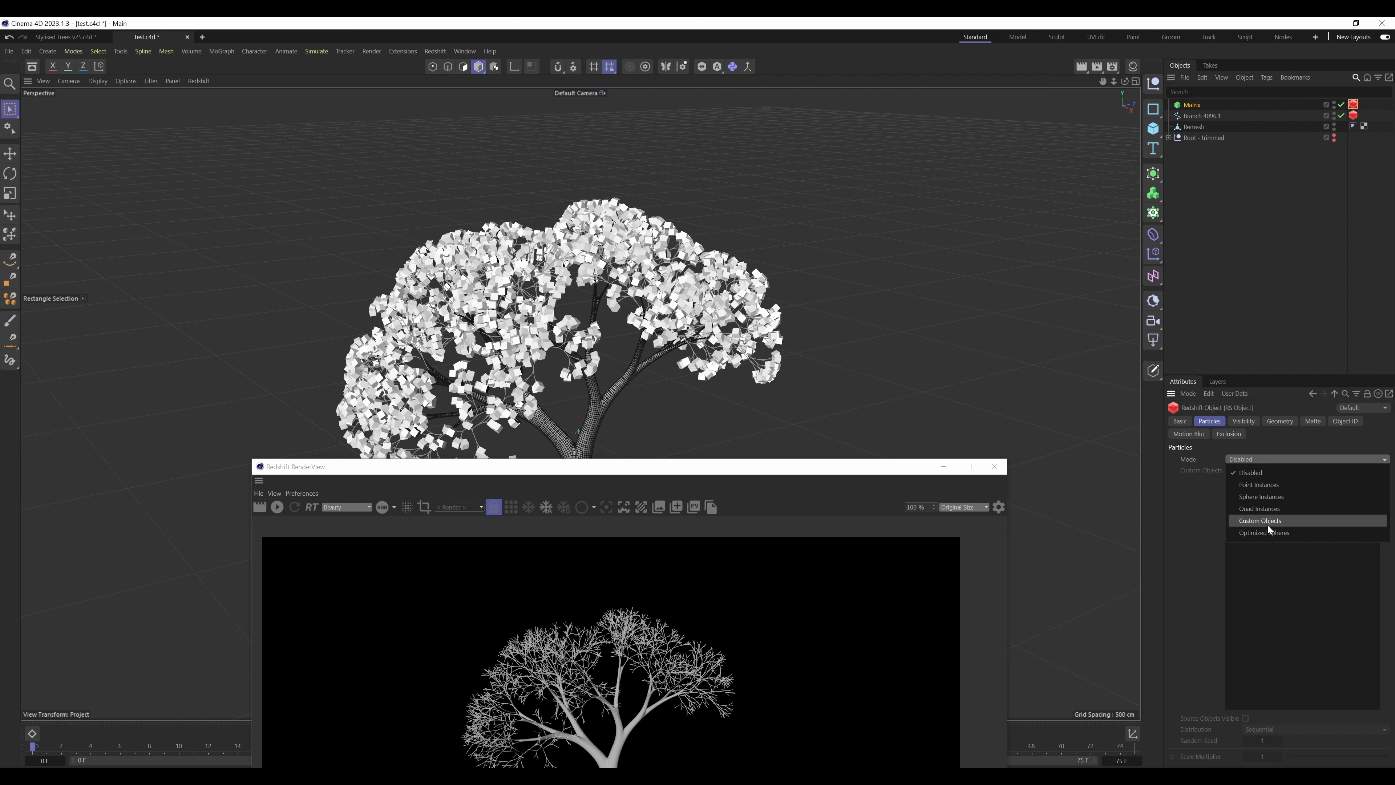
click(1282, 532)
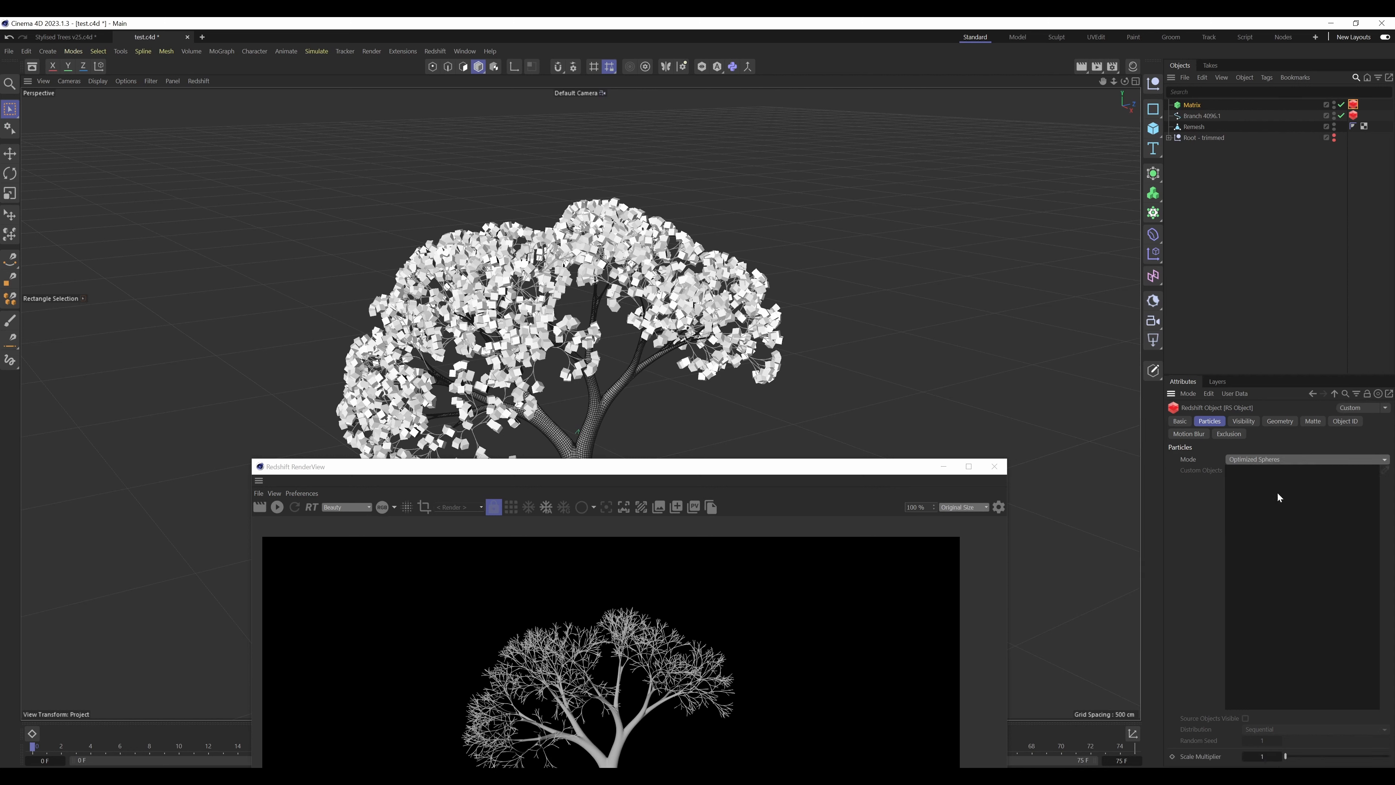
Step: Render the tree live in the RenderView and set the leaf spheres' Scale Multiplier to 4
drag(794, 476, 896, 204)
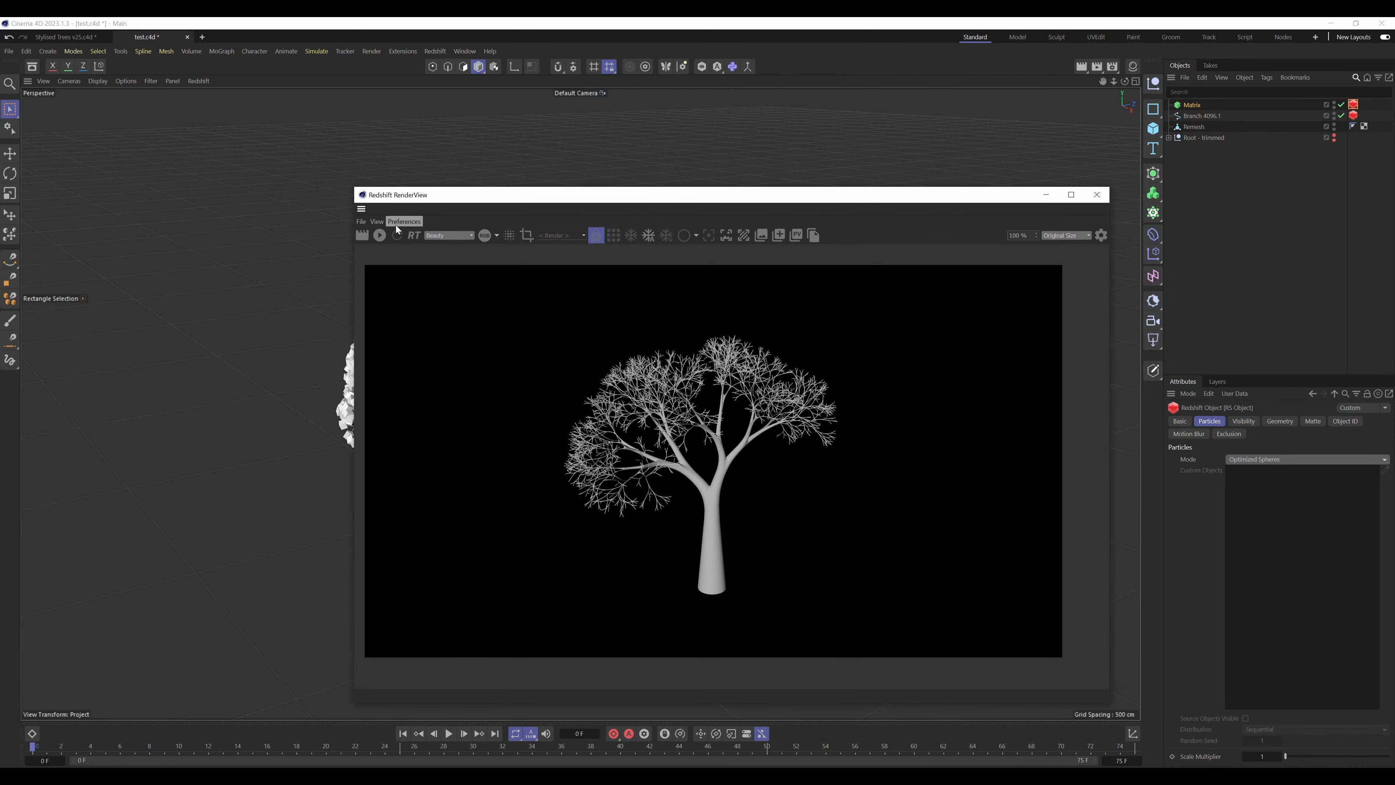
click(380, 235)
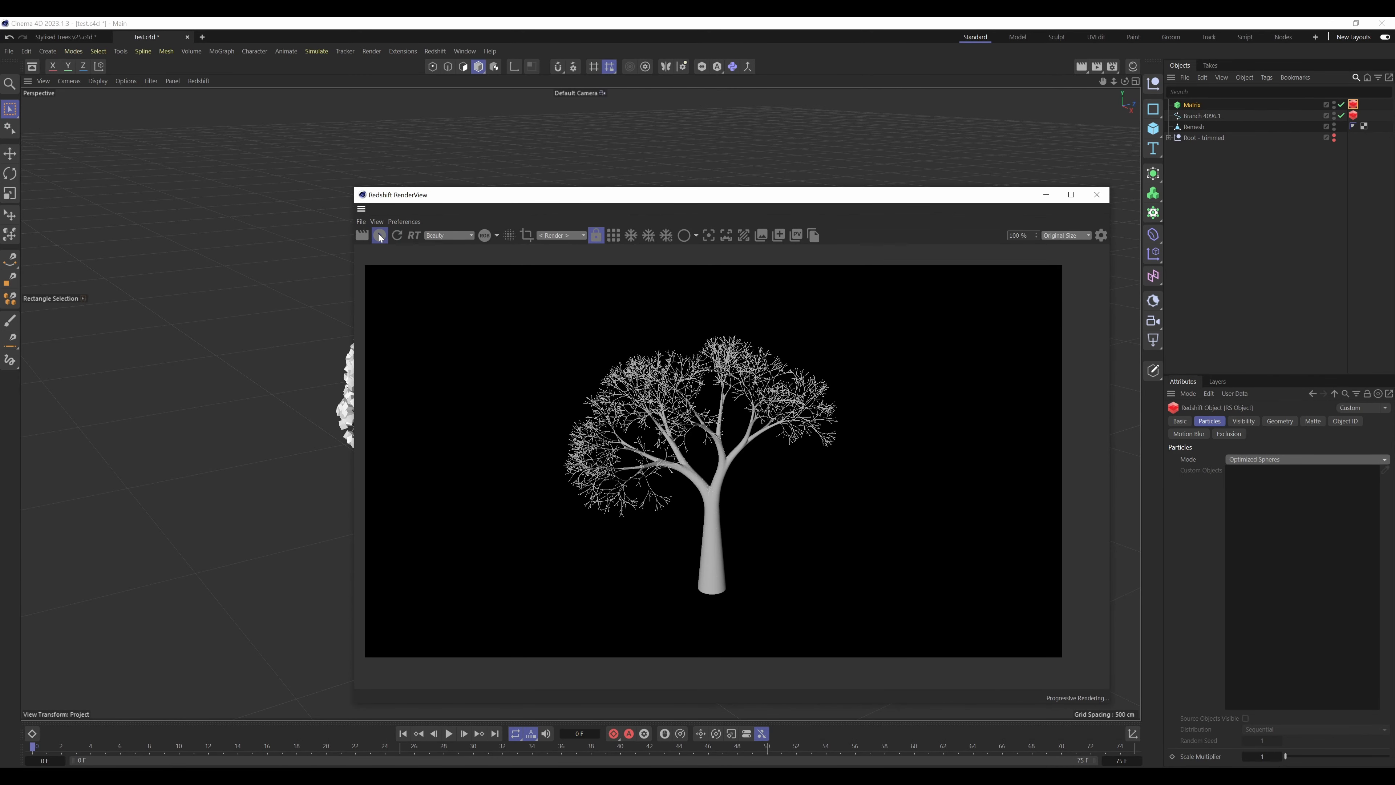
click(1260, 755)
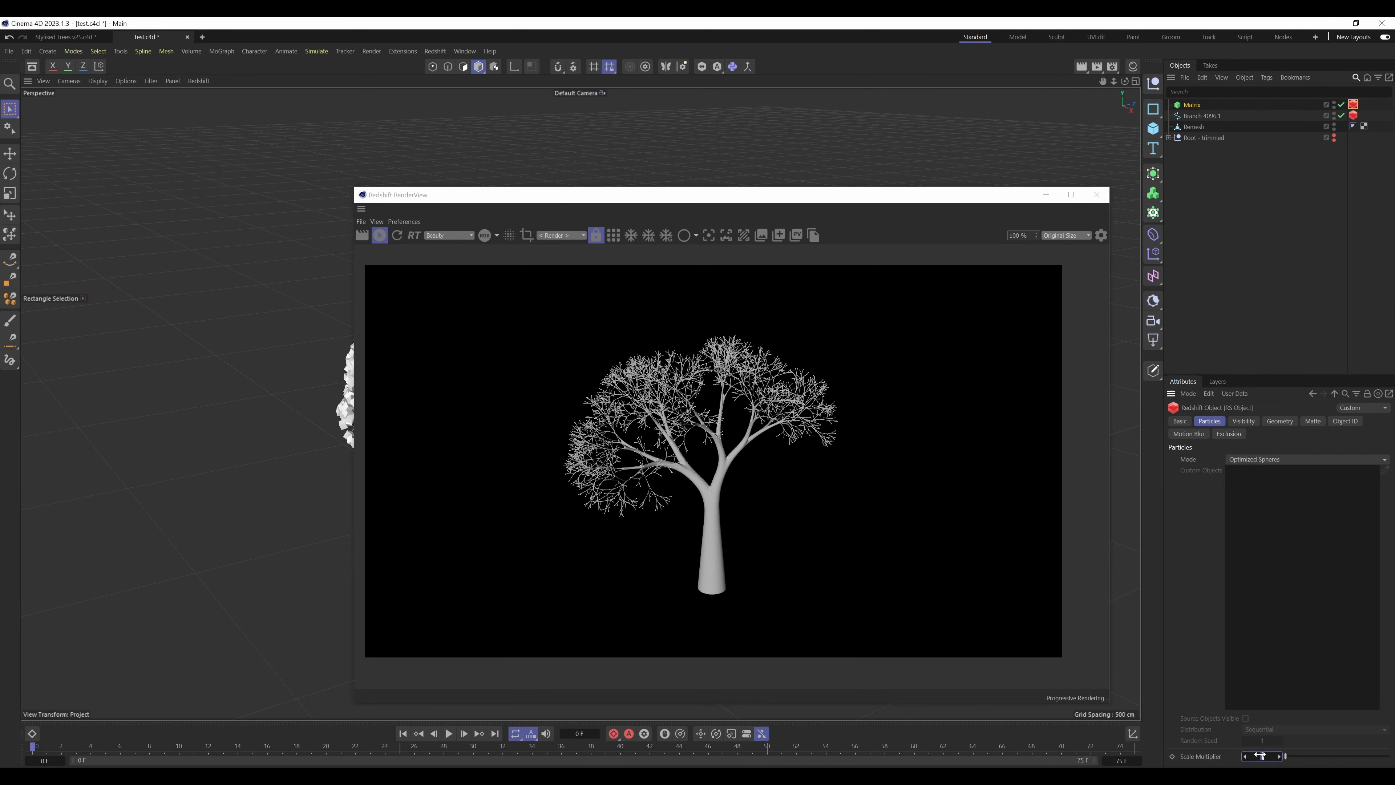
text(4)
key(Return)
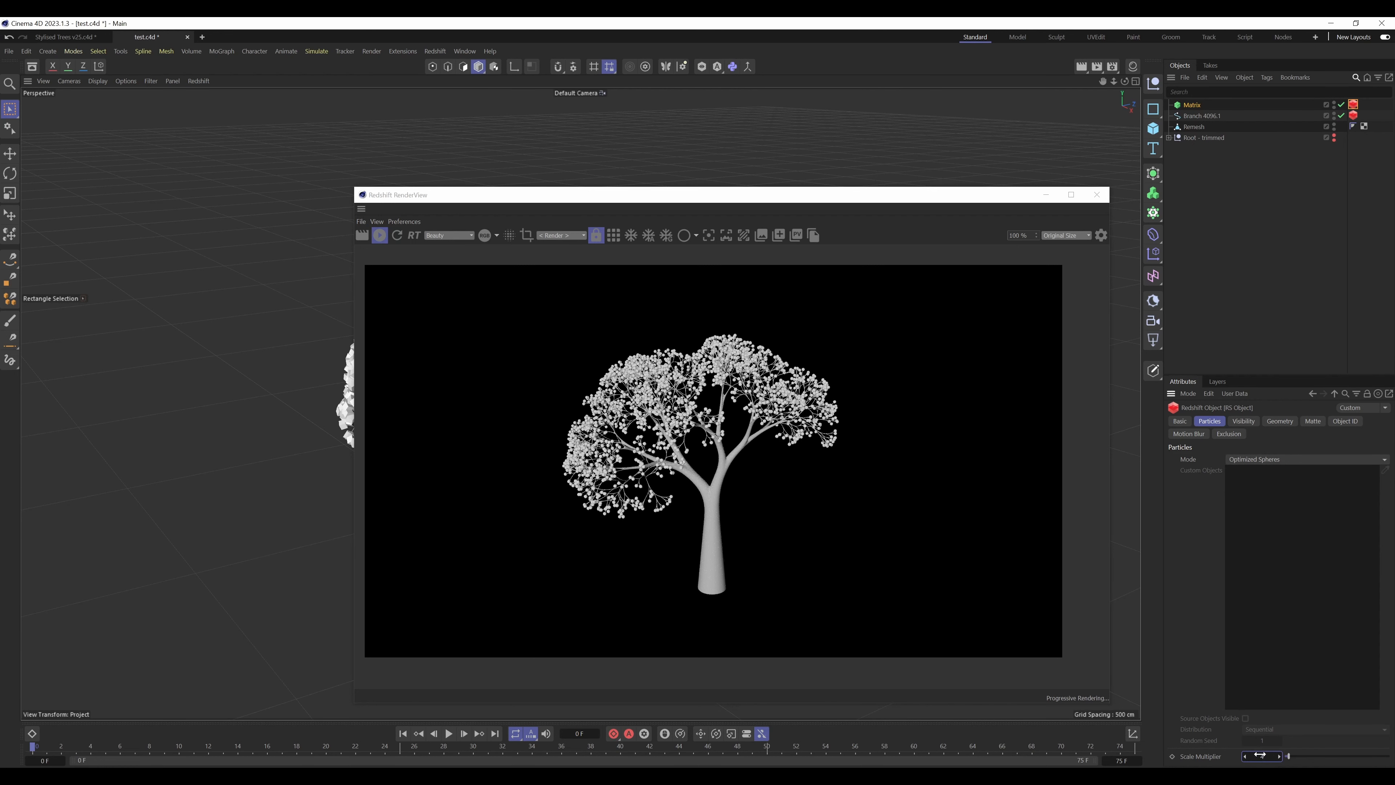
Step: Reduce the leaf spheres' Scale Multiplier to 3 and stop the live render
click(1260, 755)
text(3)
key(Return)
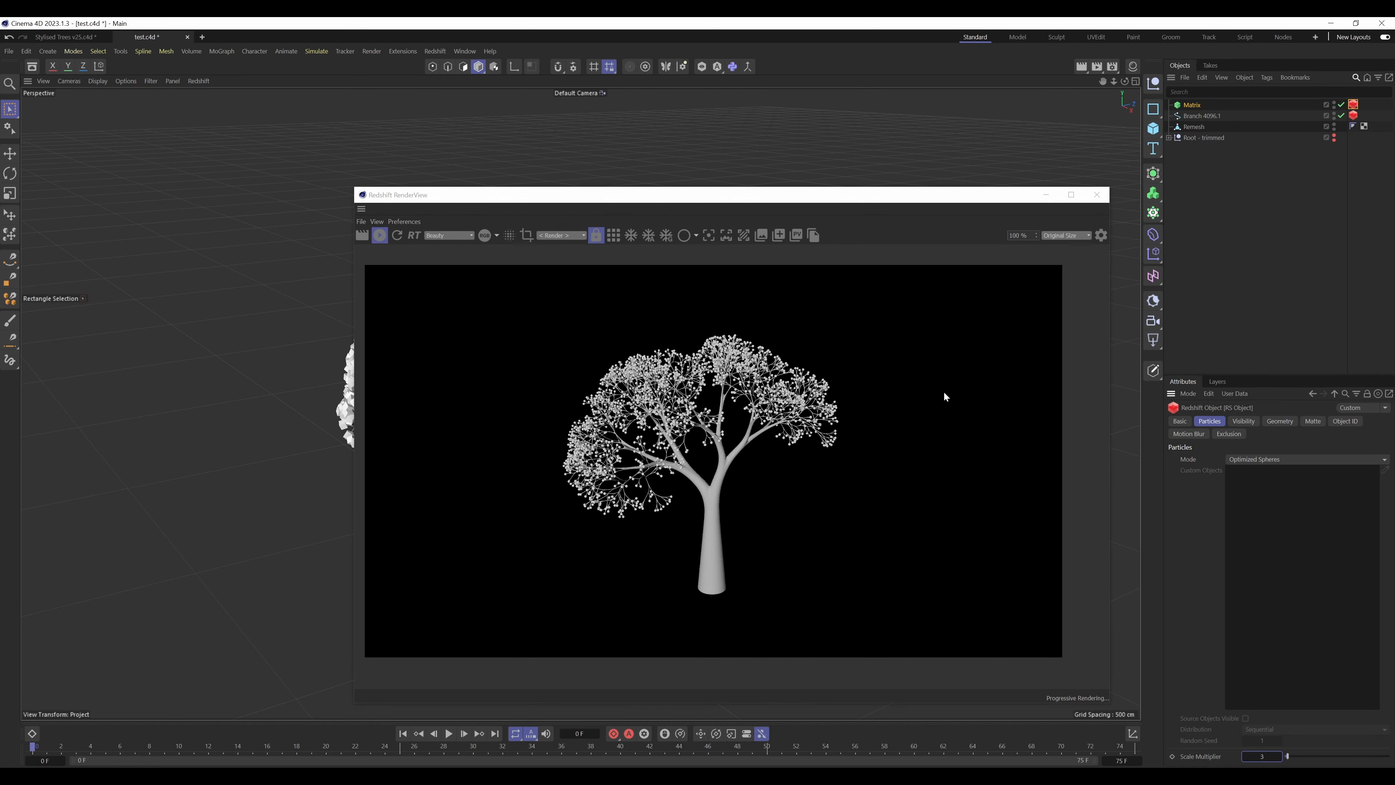
click(380, 235)
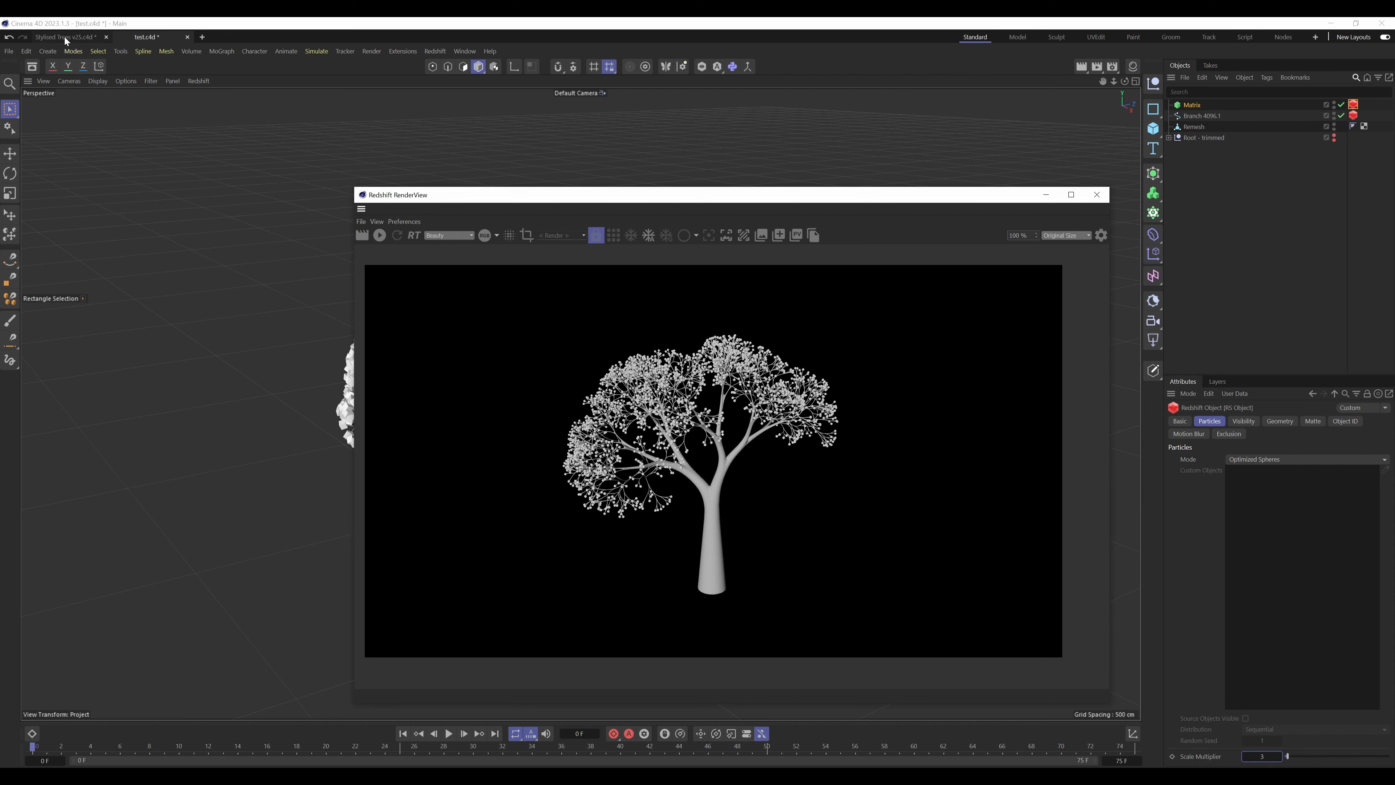
Step: Switch to the Stylised Trees v25 project and inspect the Remesh, Branch 2048.1 and Matrix objects inside Tree 7
click(64, 36)
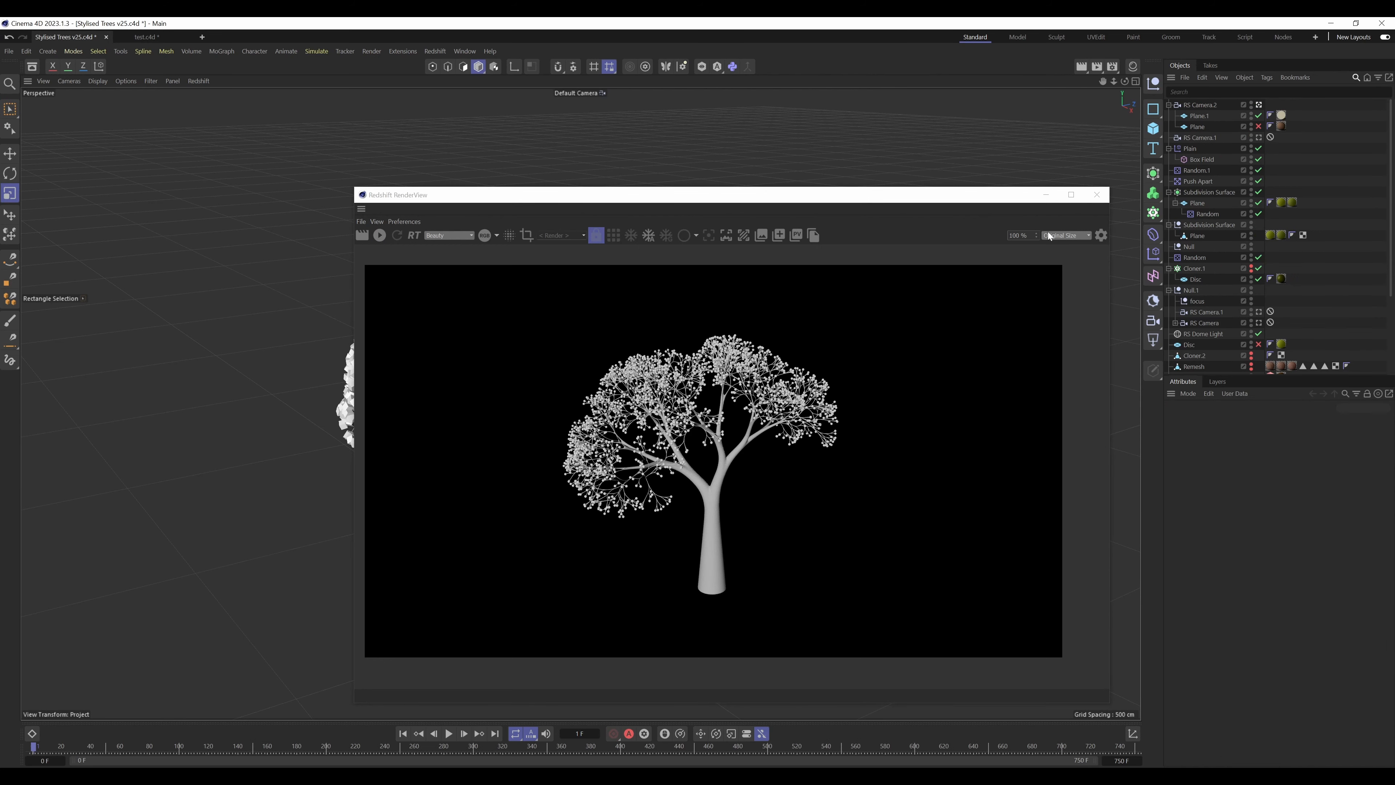
click(1046, 197)
scroll(1220, 326, down, 5)
click(1175, 335)
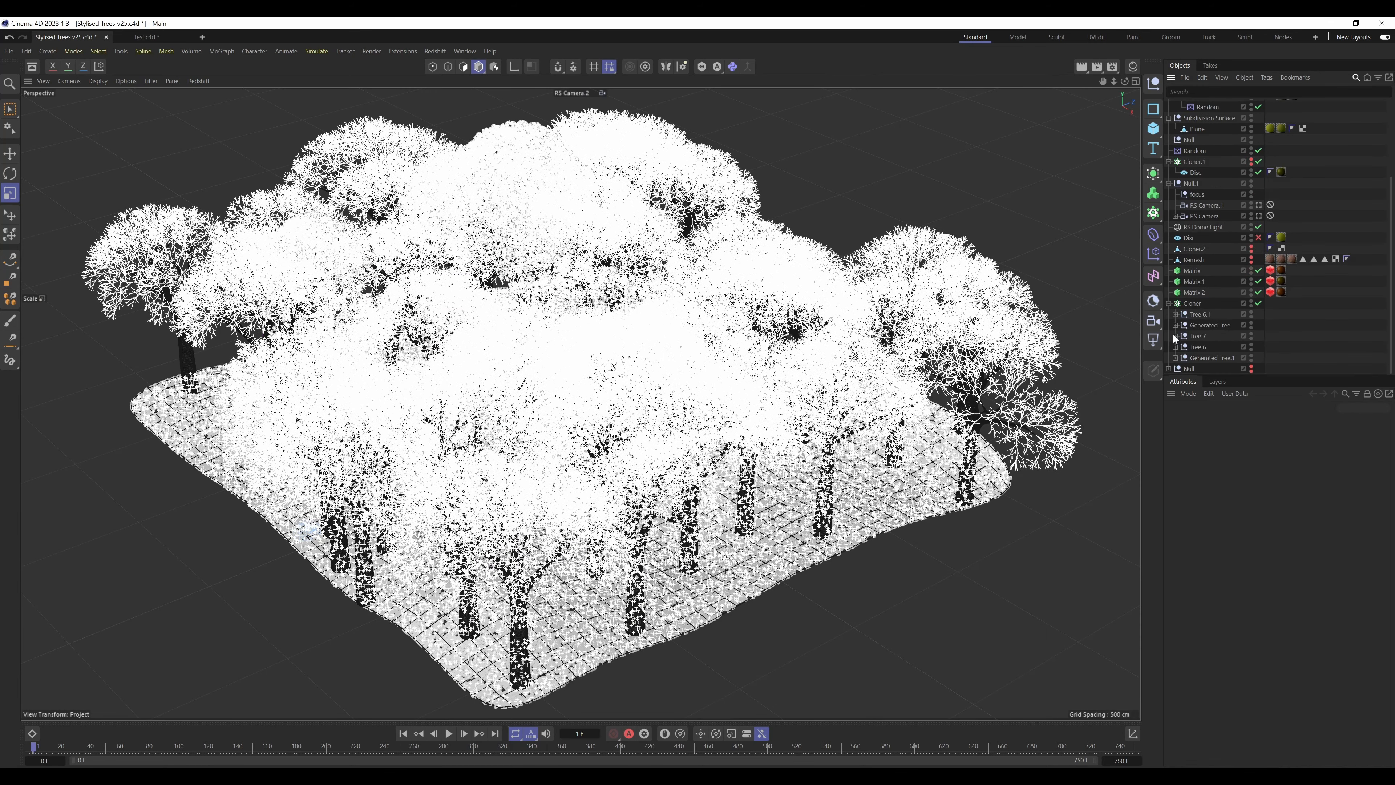
click(1215, 336)
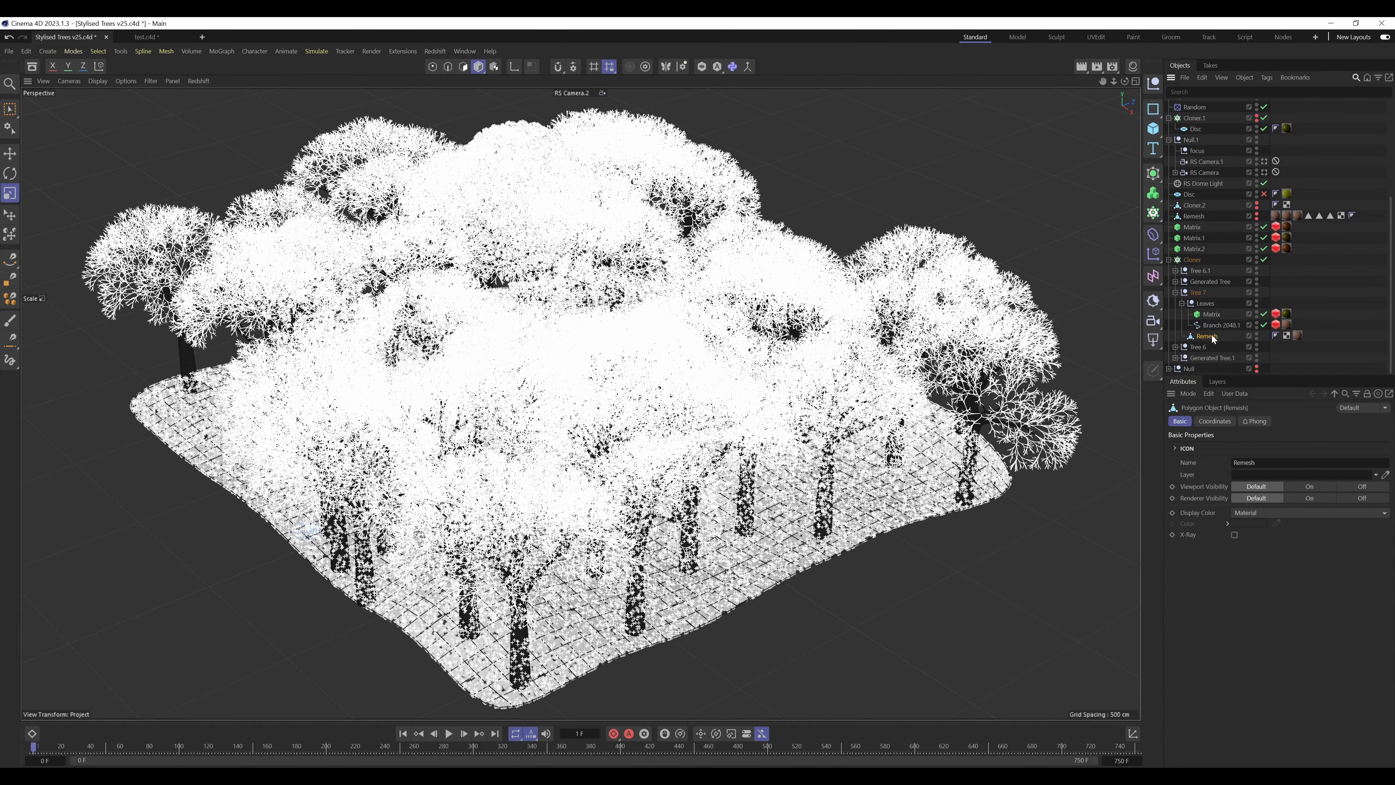
click(1221, 326)
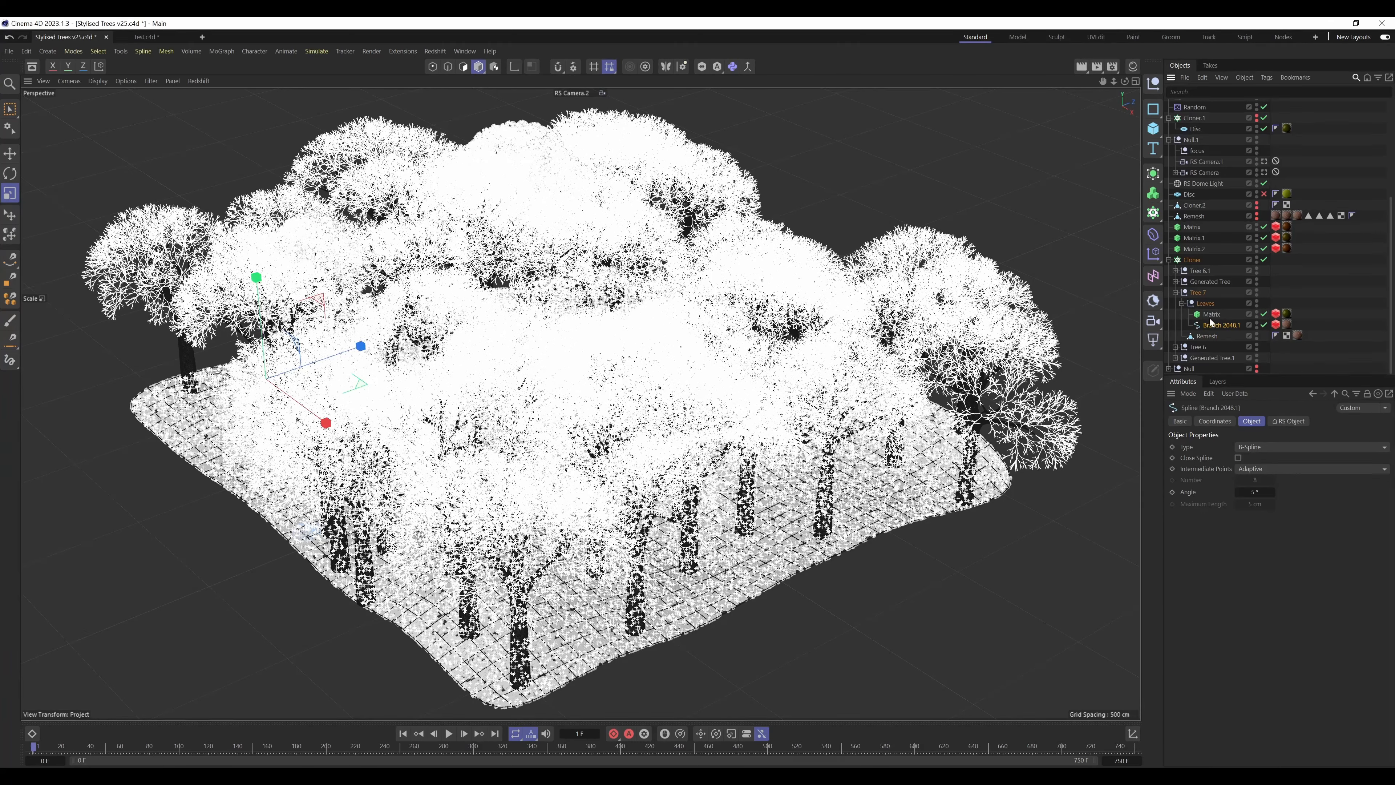
click(1241, 315)
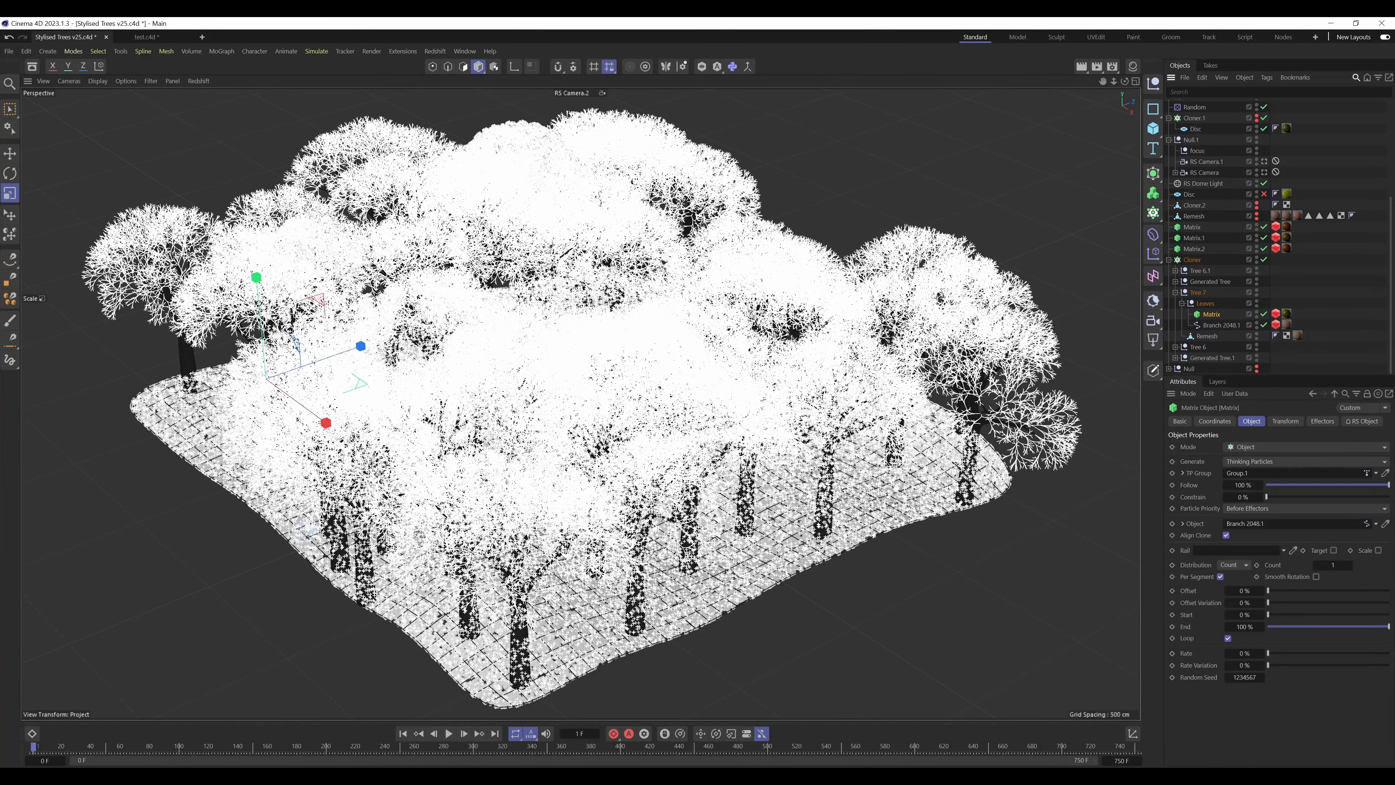
Step: View the finished forest render in the Picture Viewer, adjusting the window's position, width and side panel
click(368, 727)
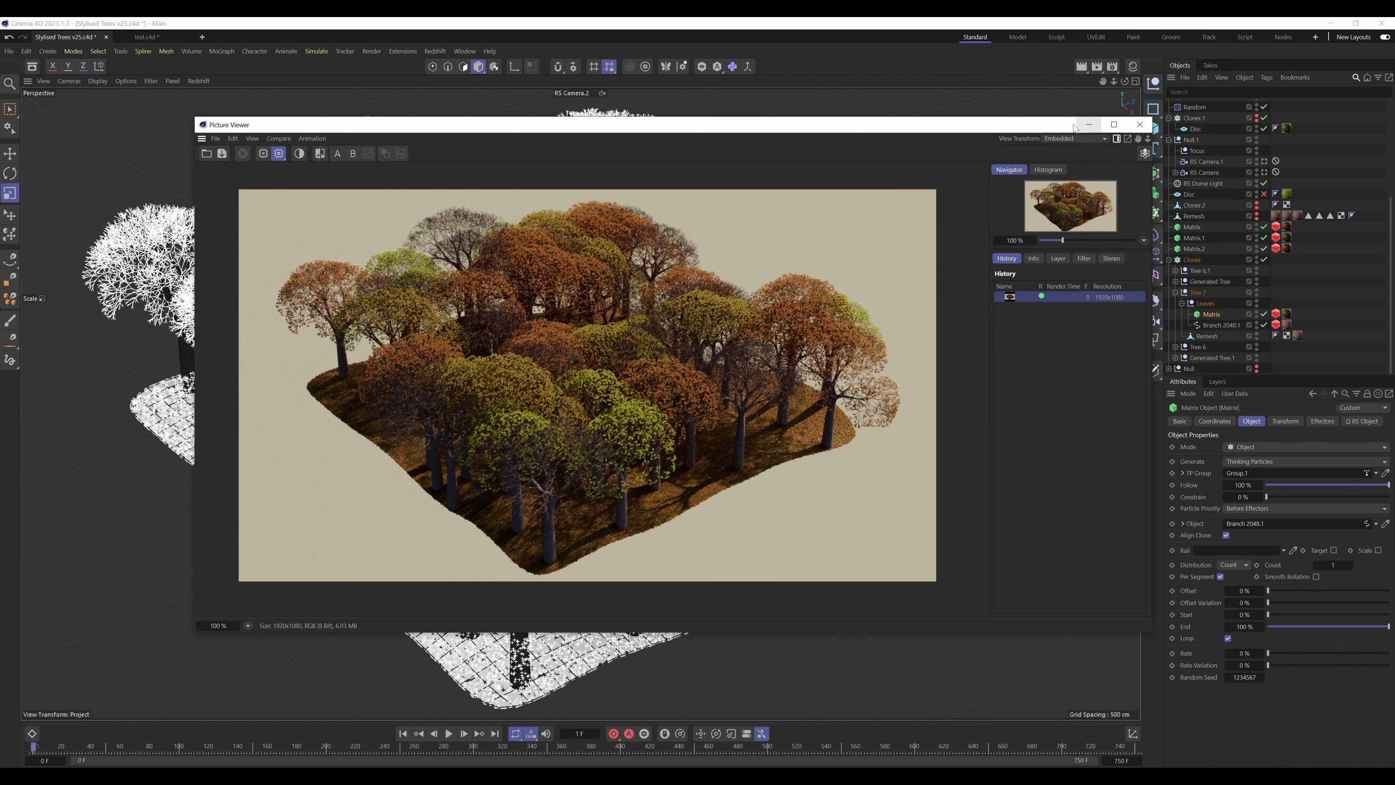
drag(1022, 127, 1037, 141)
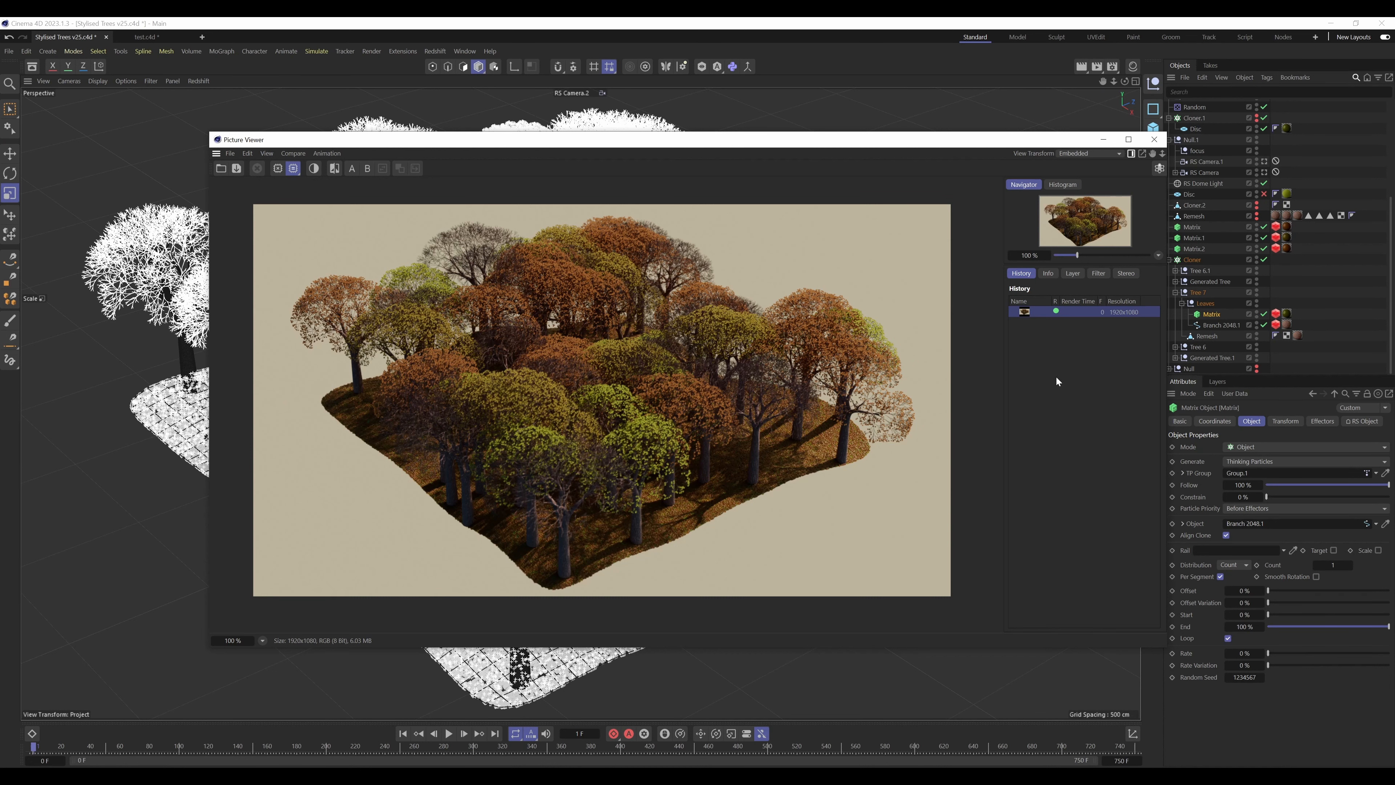
drag(1166, 463, 1141, 466)
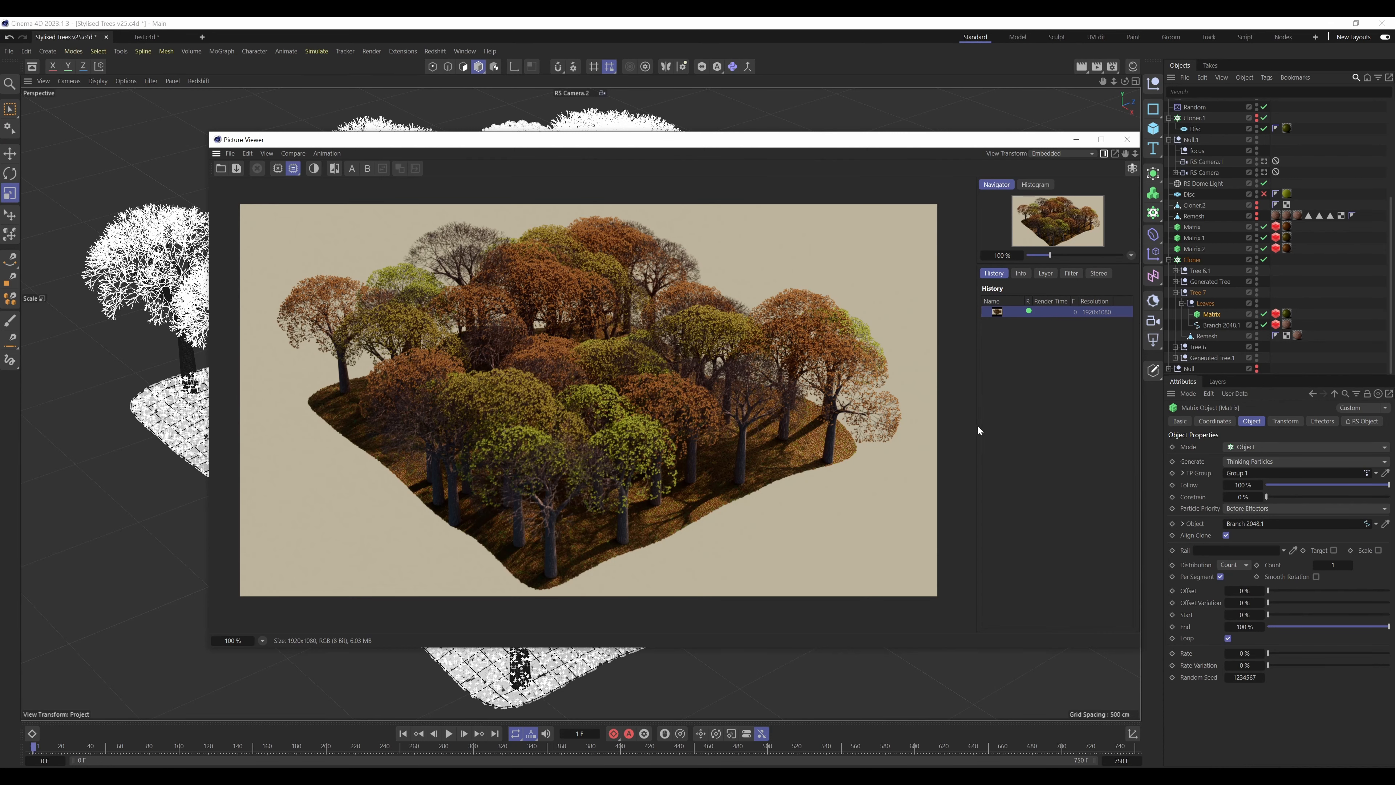
drag(978, 430, 967, 429)
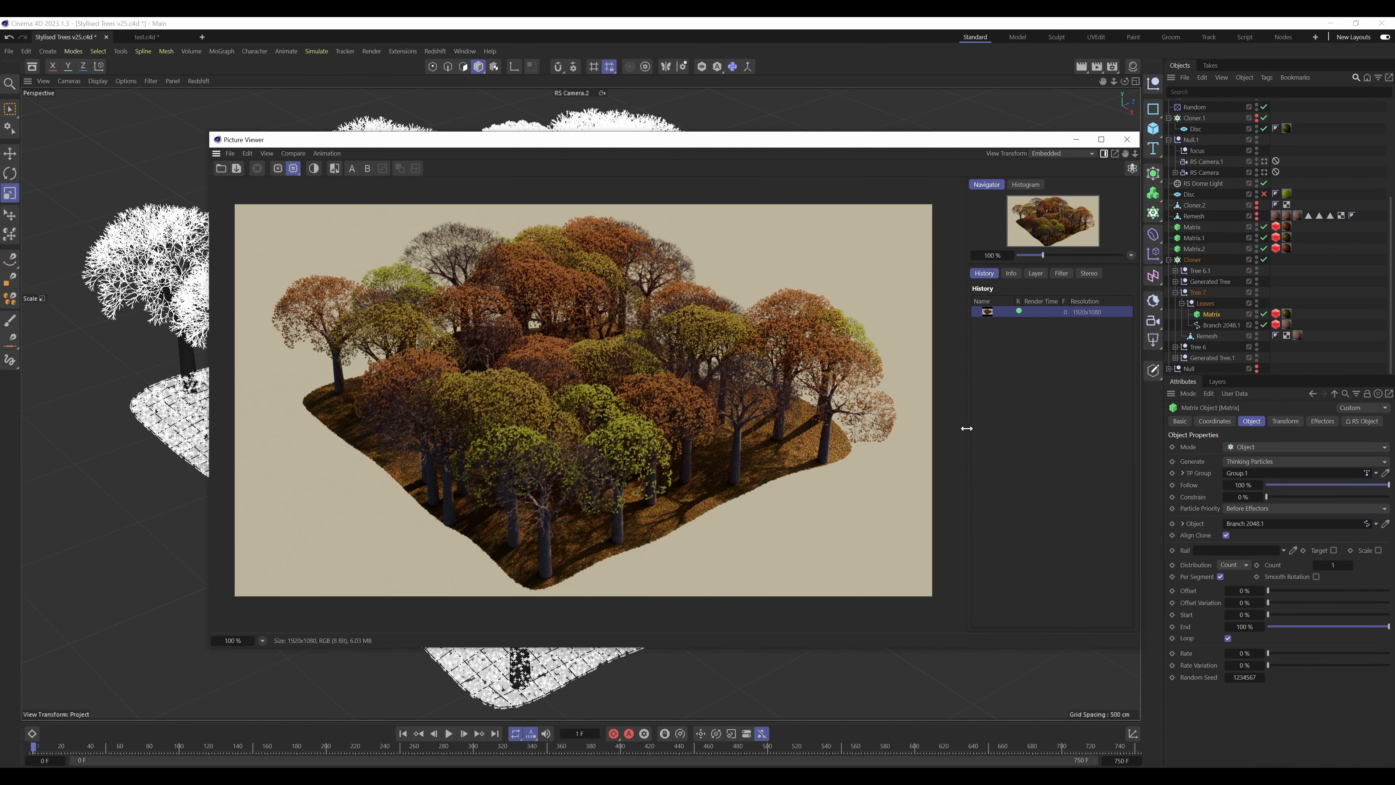